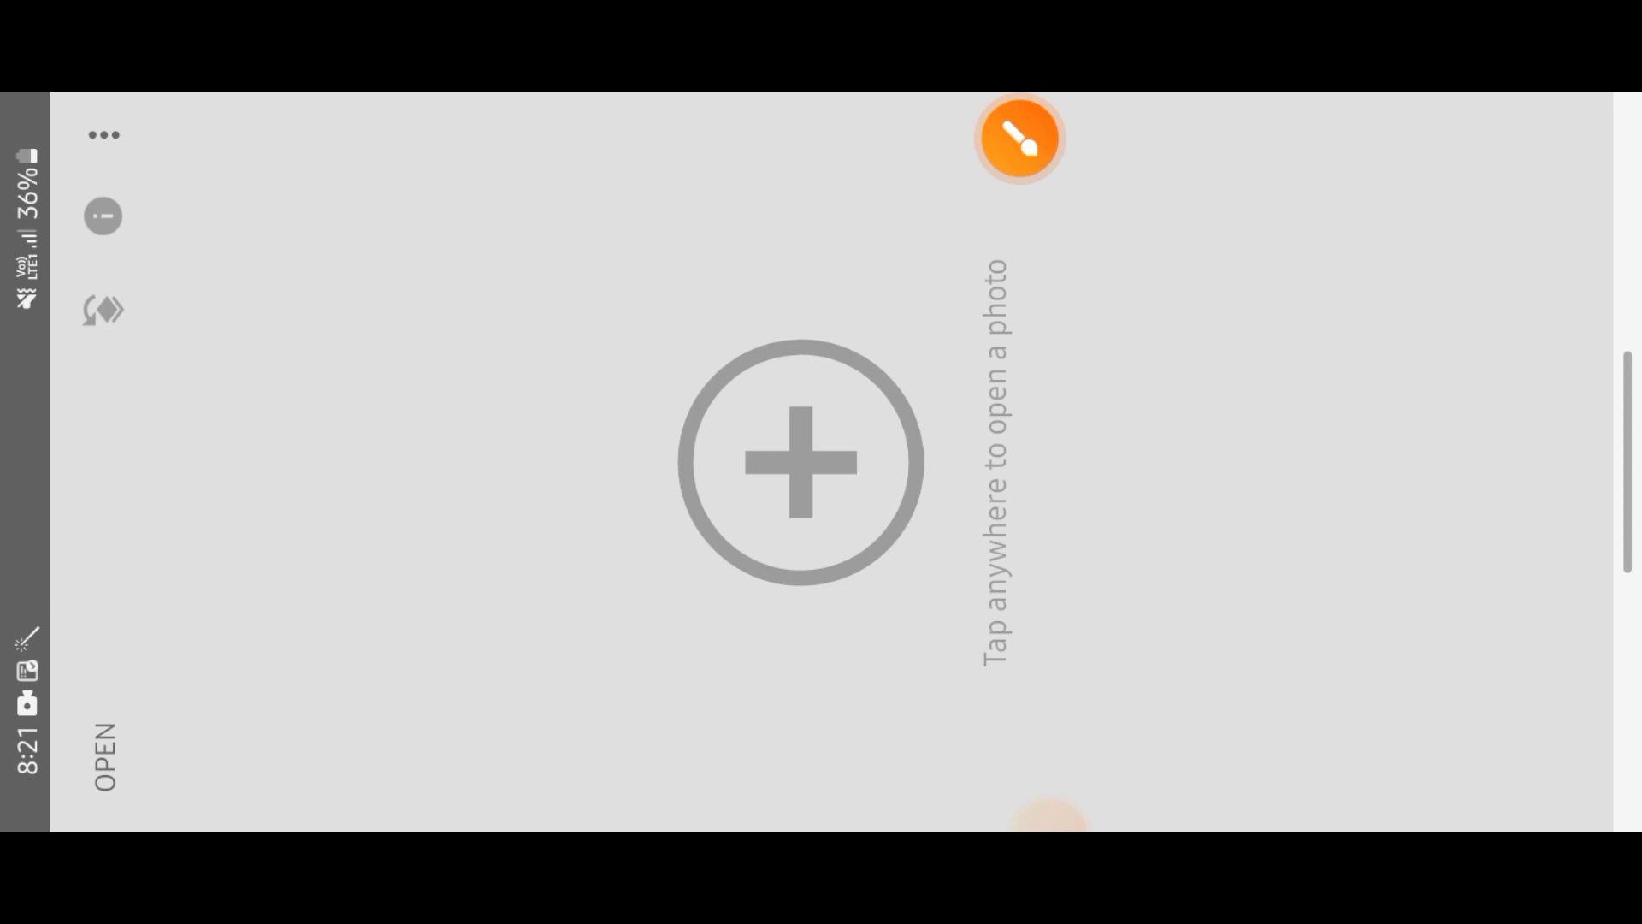
# Load the polka-dot shirt portrait into Snapseed and show the Tools list.
pyautogui.click(800, 462)
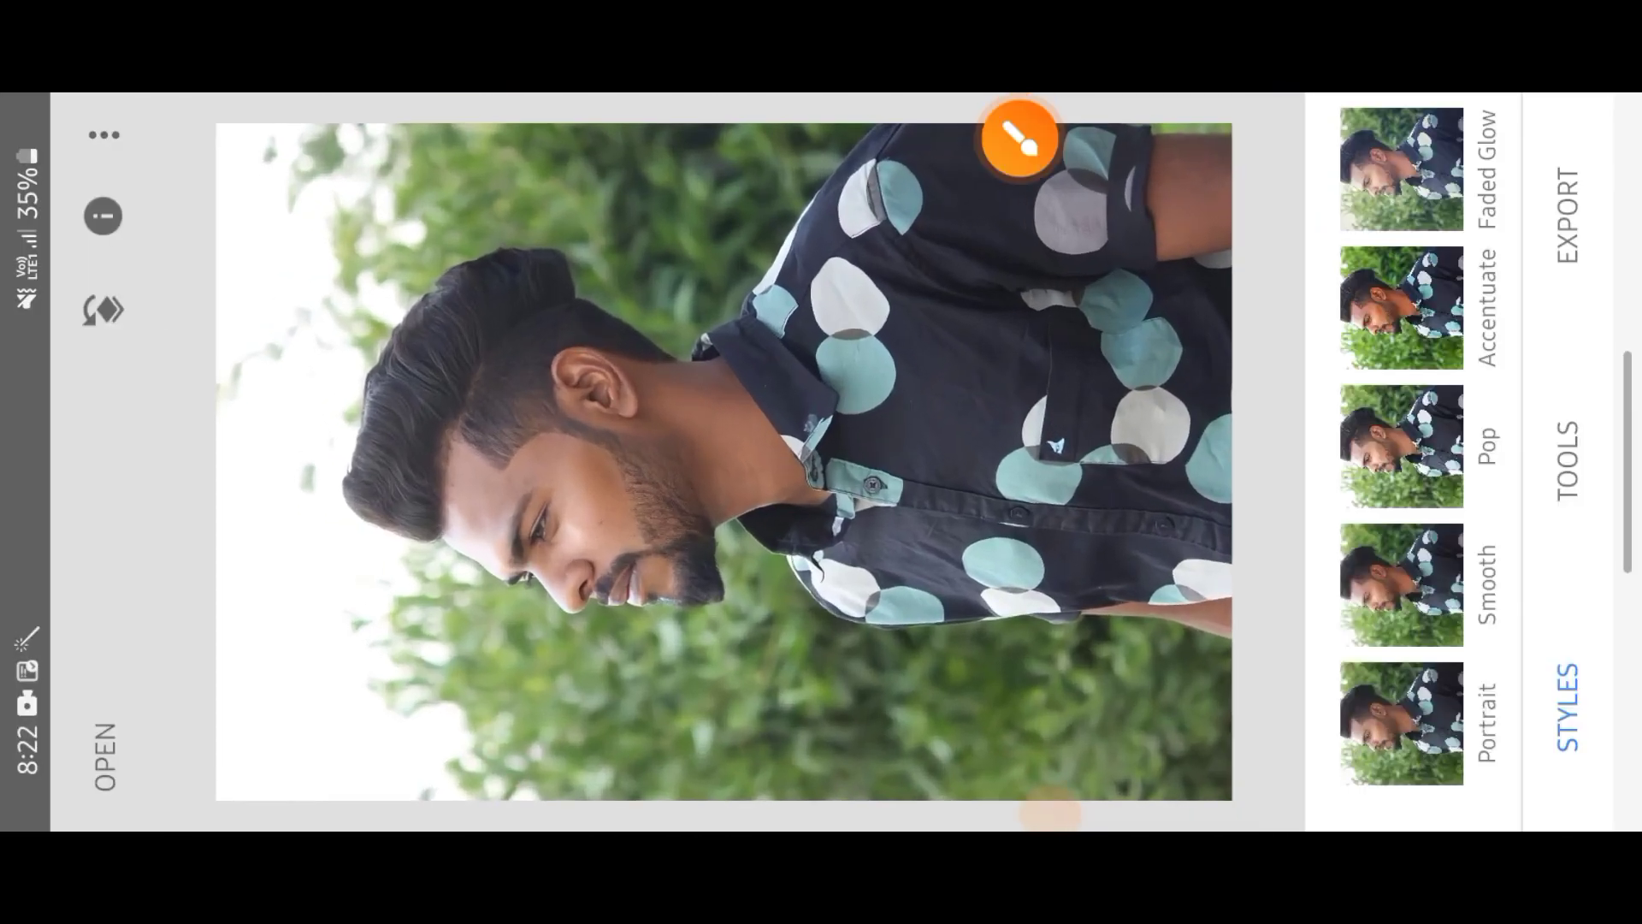
pyautogui.click(1020, 137)
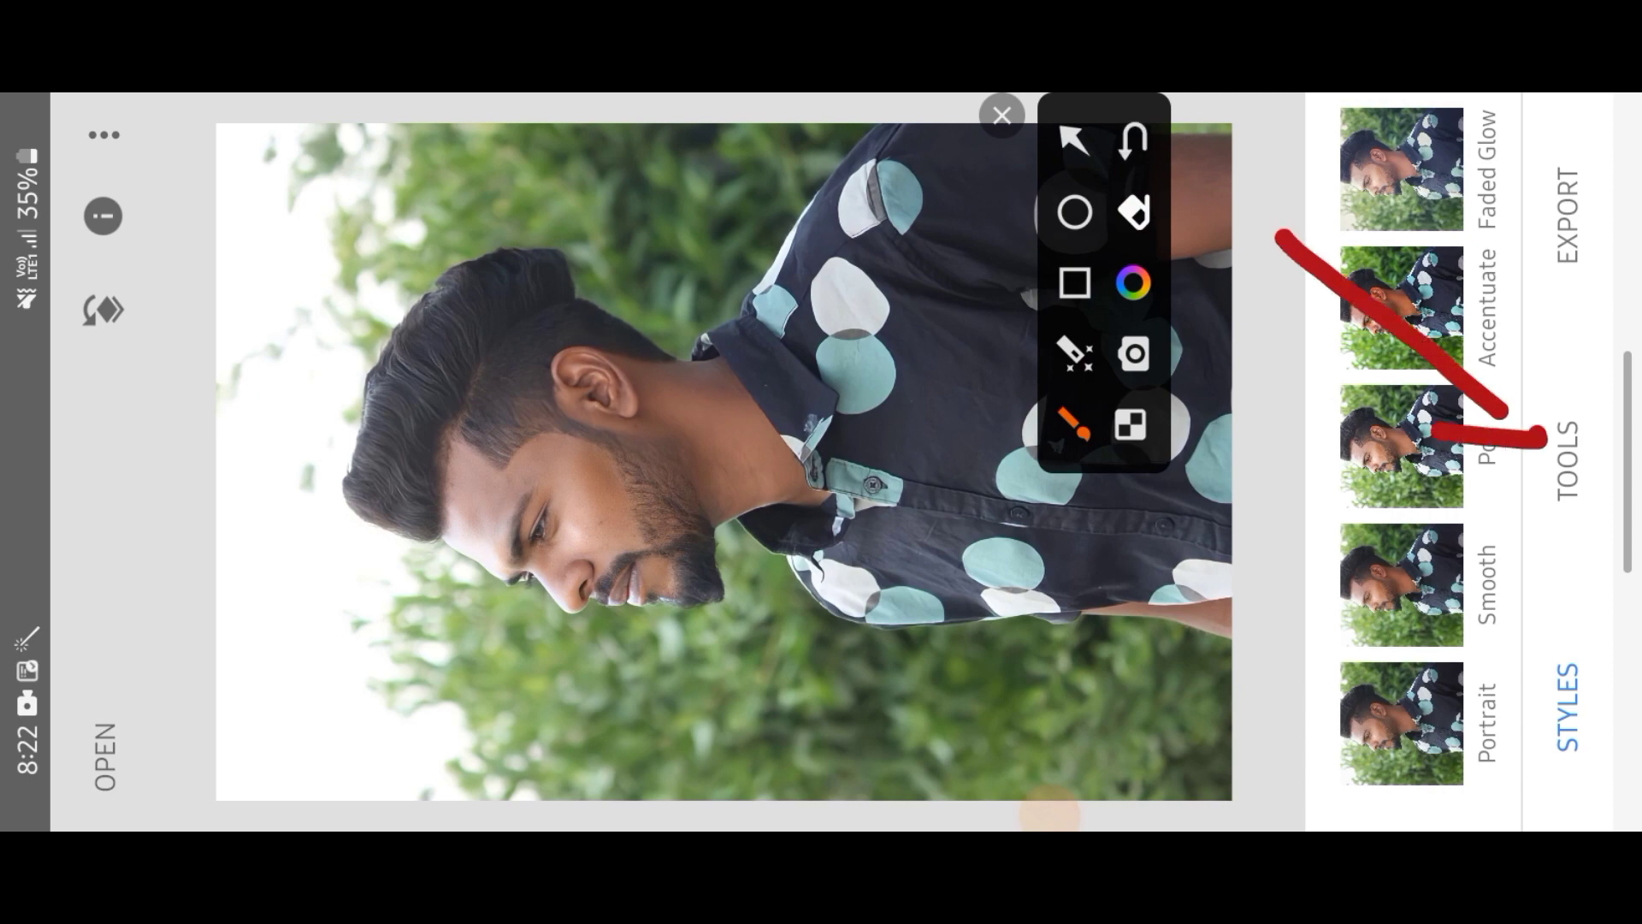
pyautogui.click(1002, 115)
pyautogui.click(1567, 462)
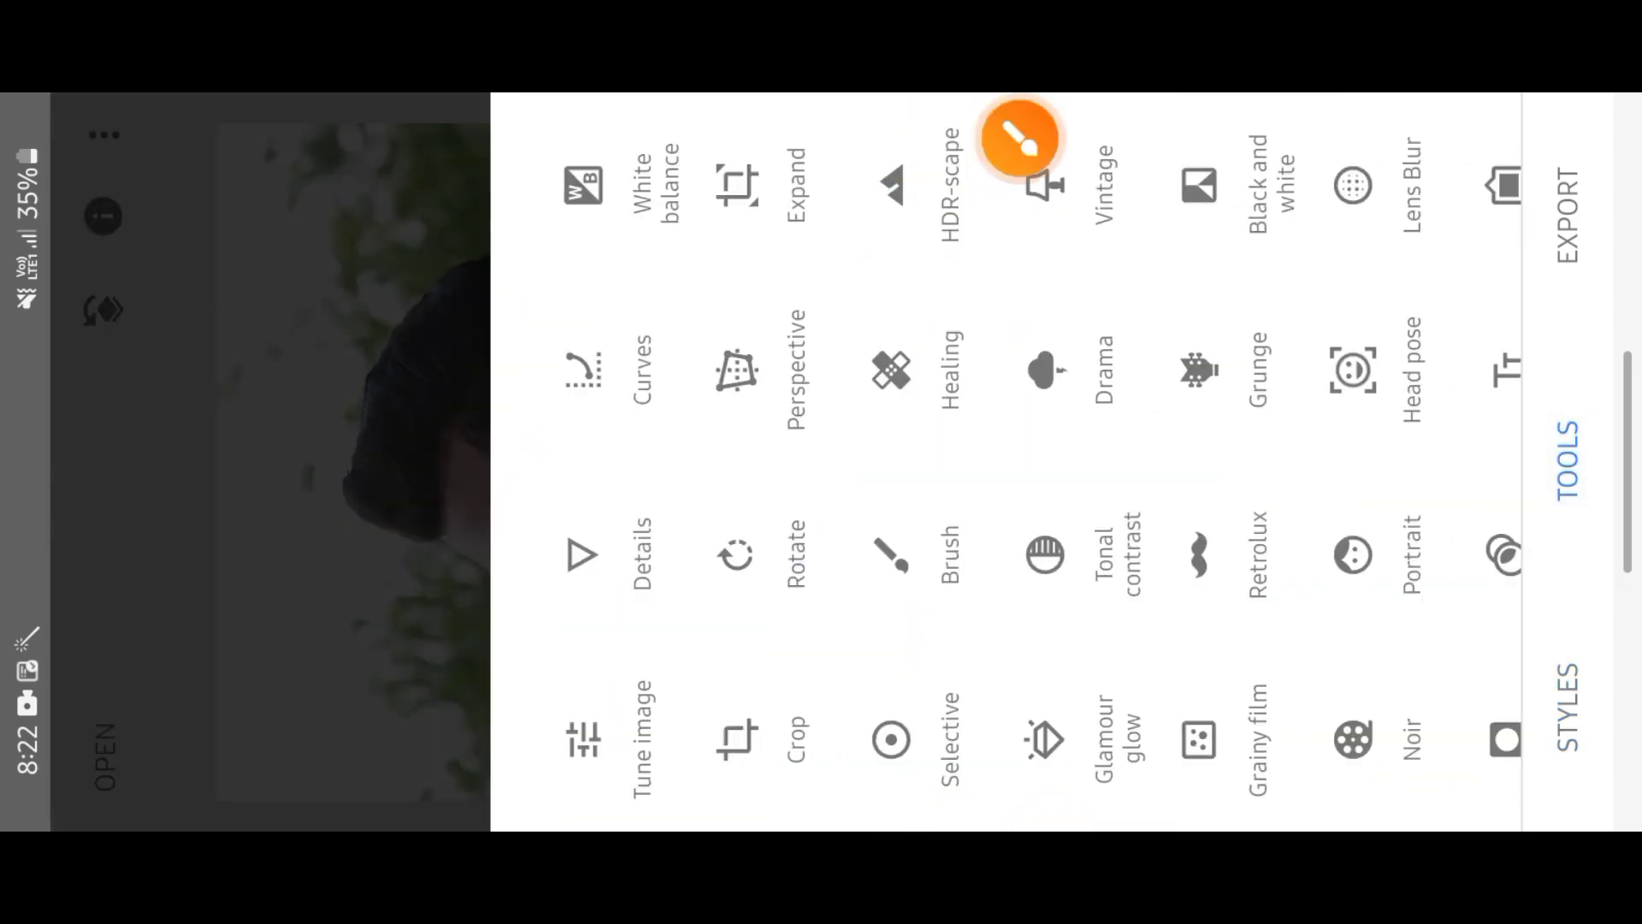
pyautogui.click(1015, 135)
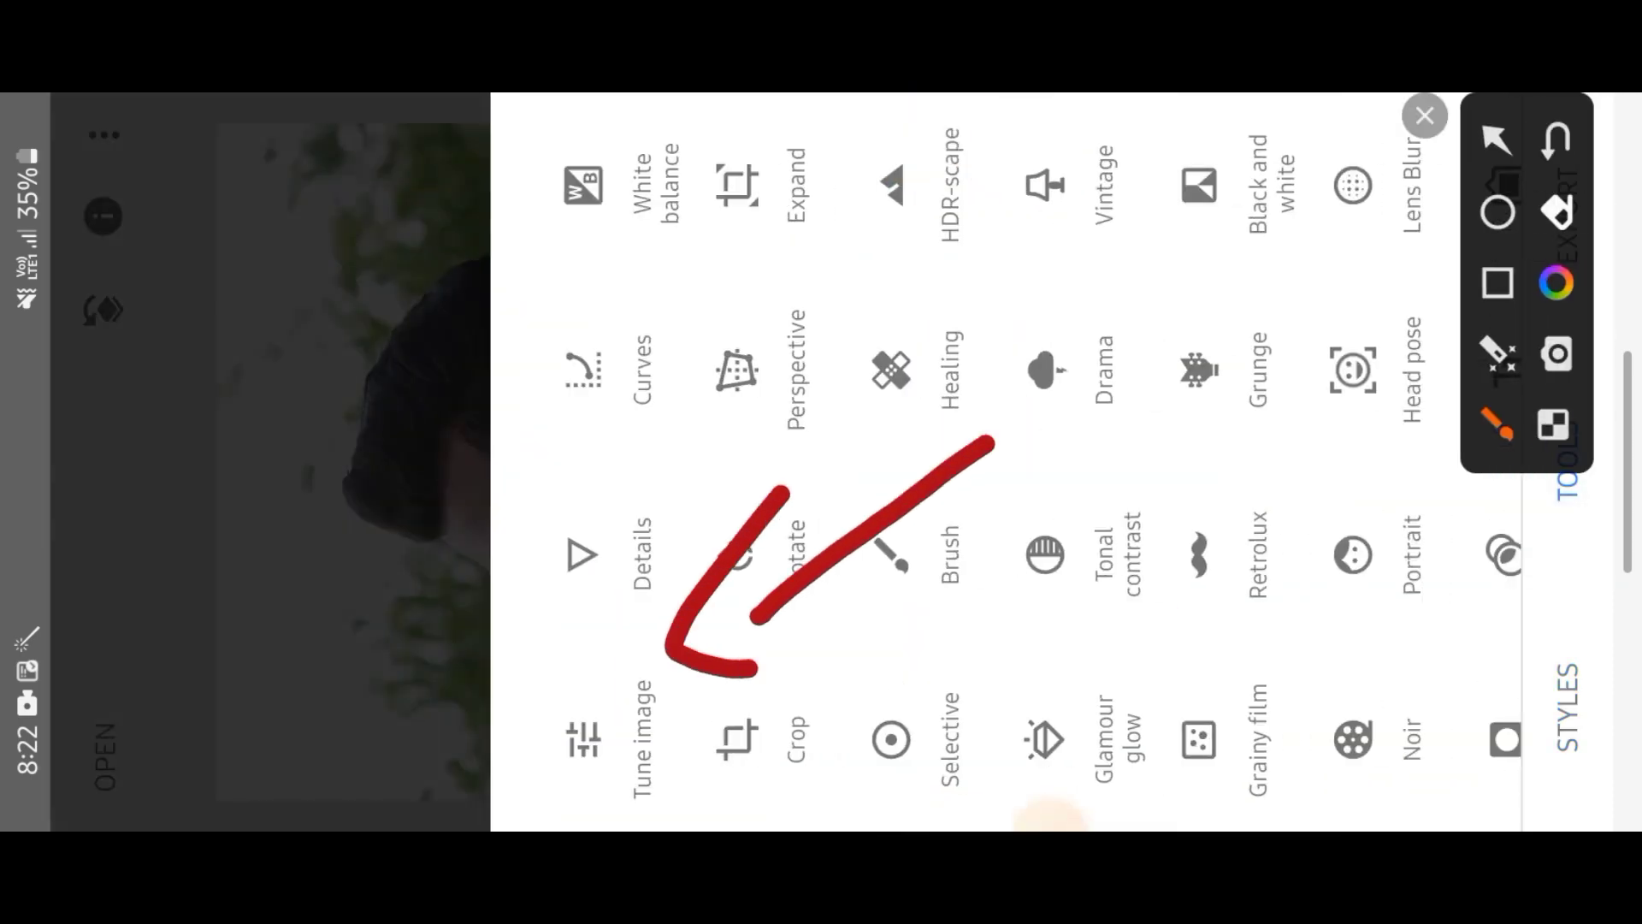
pyautogui.click(1425, 115)
# In Tune image, set Ambiance to +100 and Highlights to -94.
pyautogui.click(605, 733)
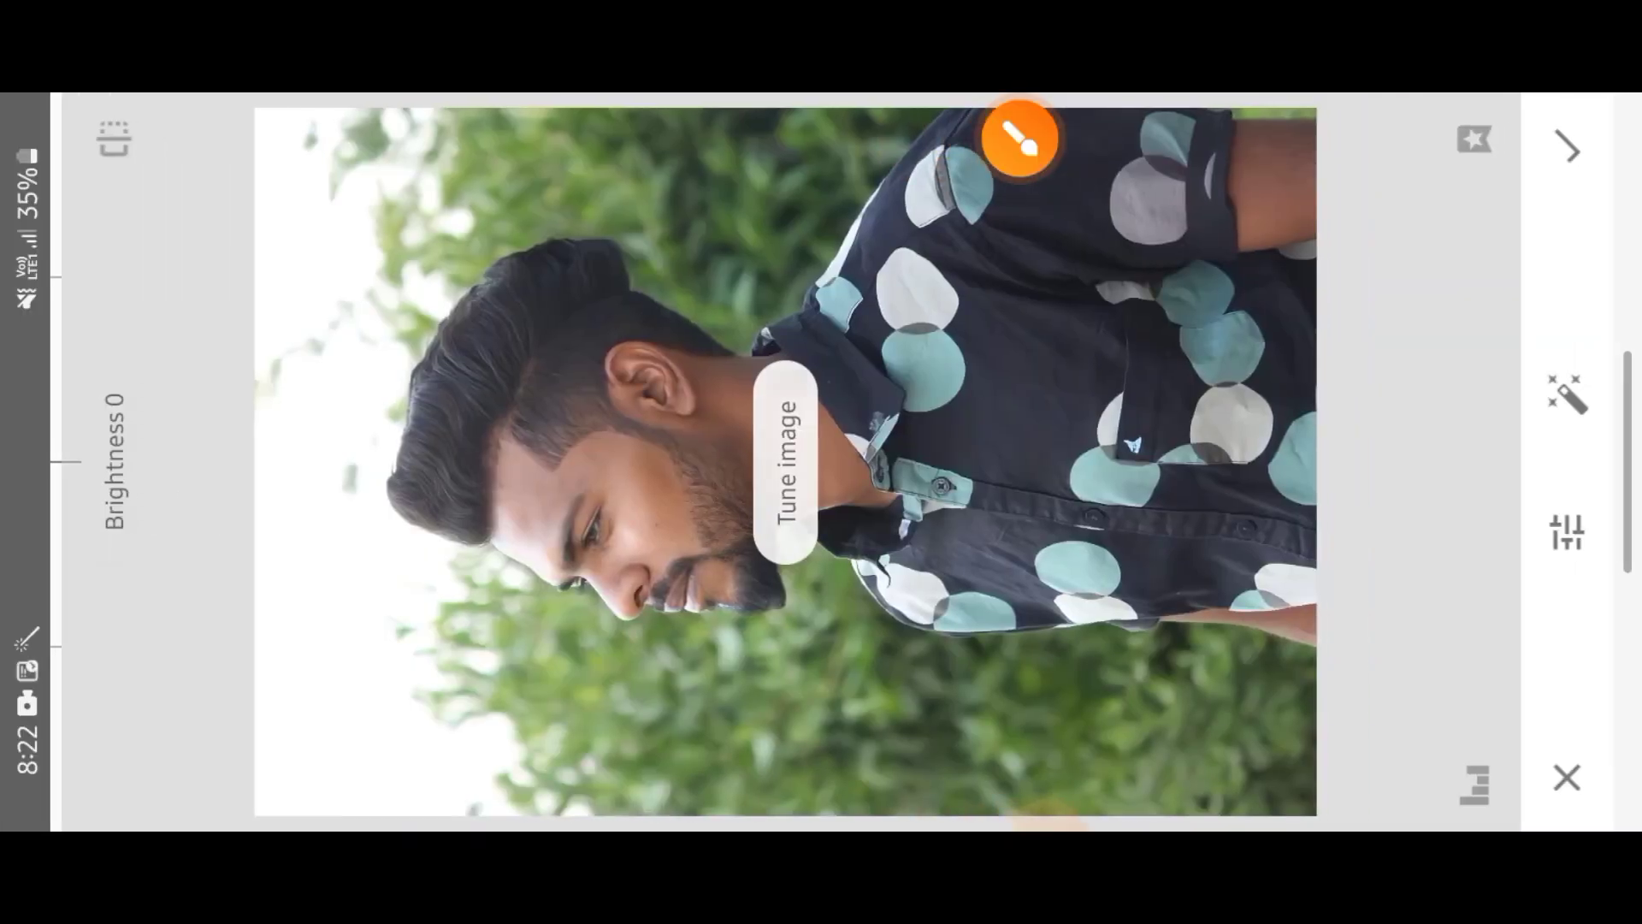
pyautogui.moveTo(770, 462); pyautogui.dragTo(924, 462)
pyautogui.moveTo(770, 530); pyautogui.dragTo(770, 394)
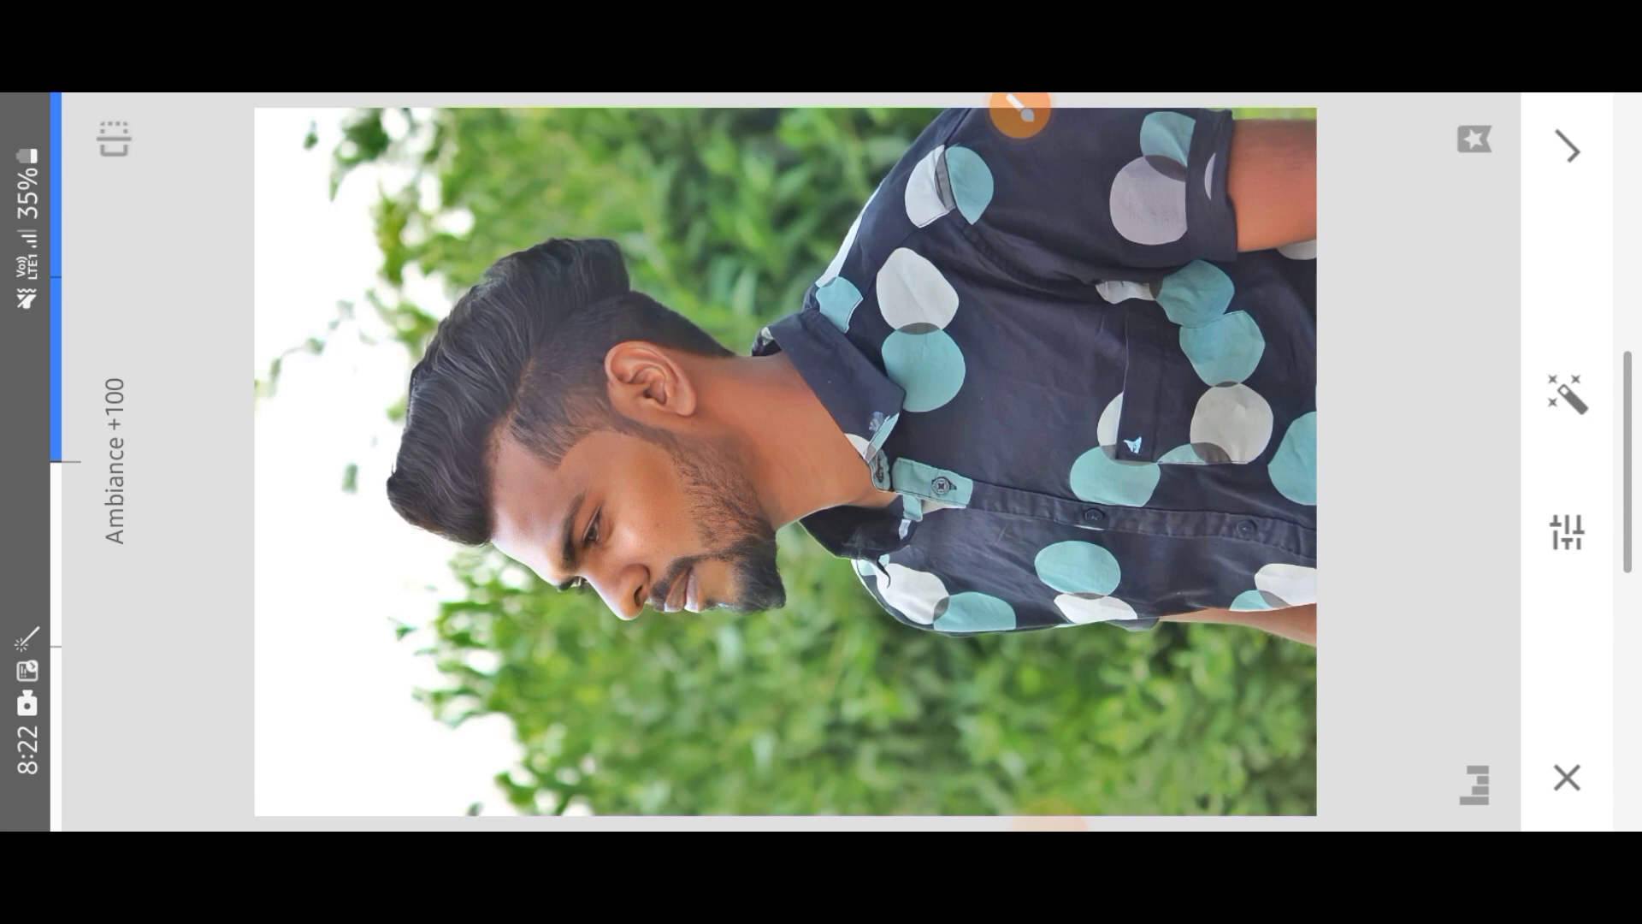
pyautogui.moveTo(769, 462); pyautogui.dragTo(881, 462)
pyautogui.moveTo(770, 393); pyautogui.dragTo(769, 650)
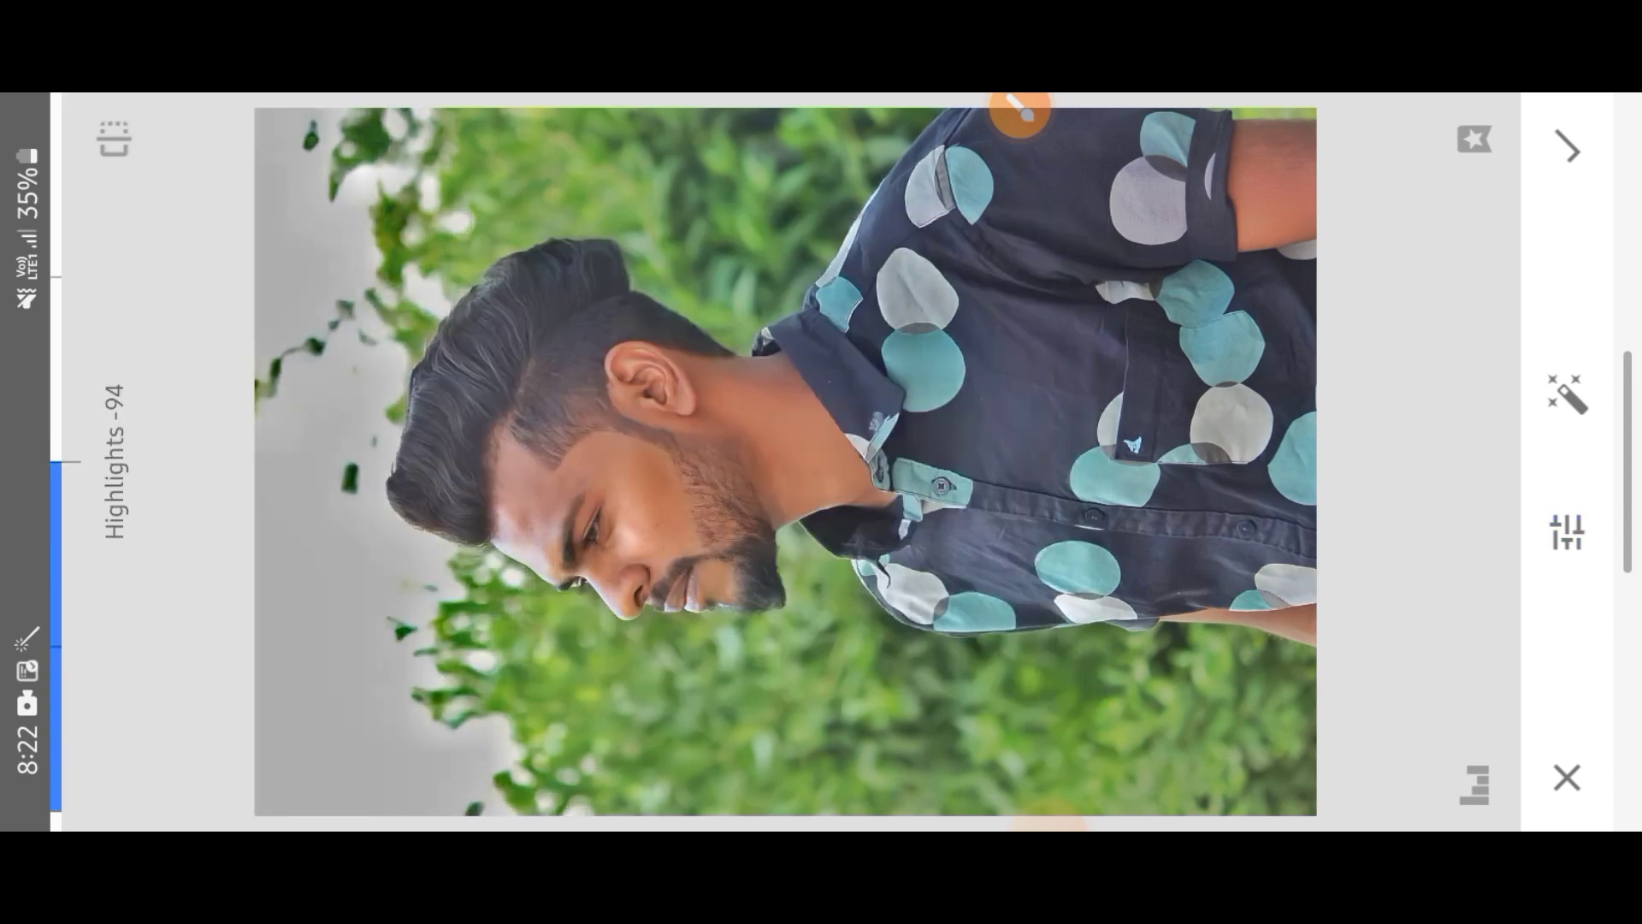
# Set Shadows to +66 and Warmth to +5, then apply the Tune adjustments.
pyautogui.moveTo(770, 462); pyautogui.dragTo(821, 462)
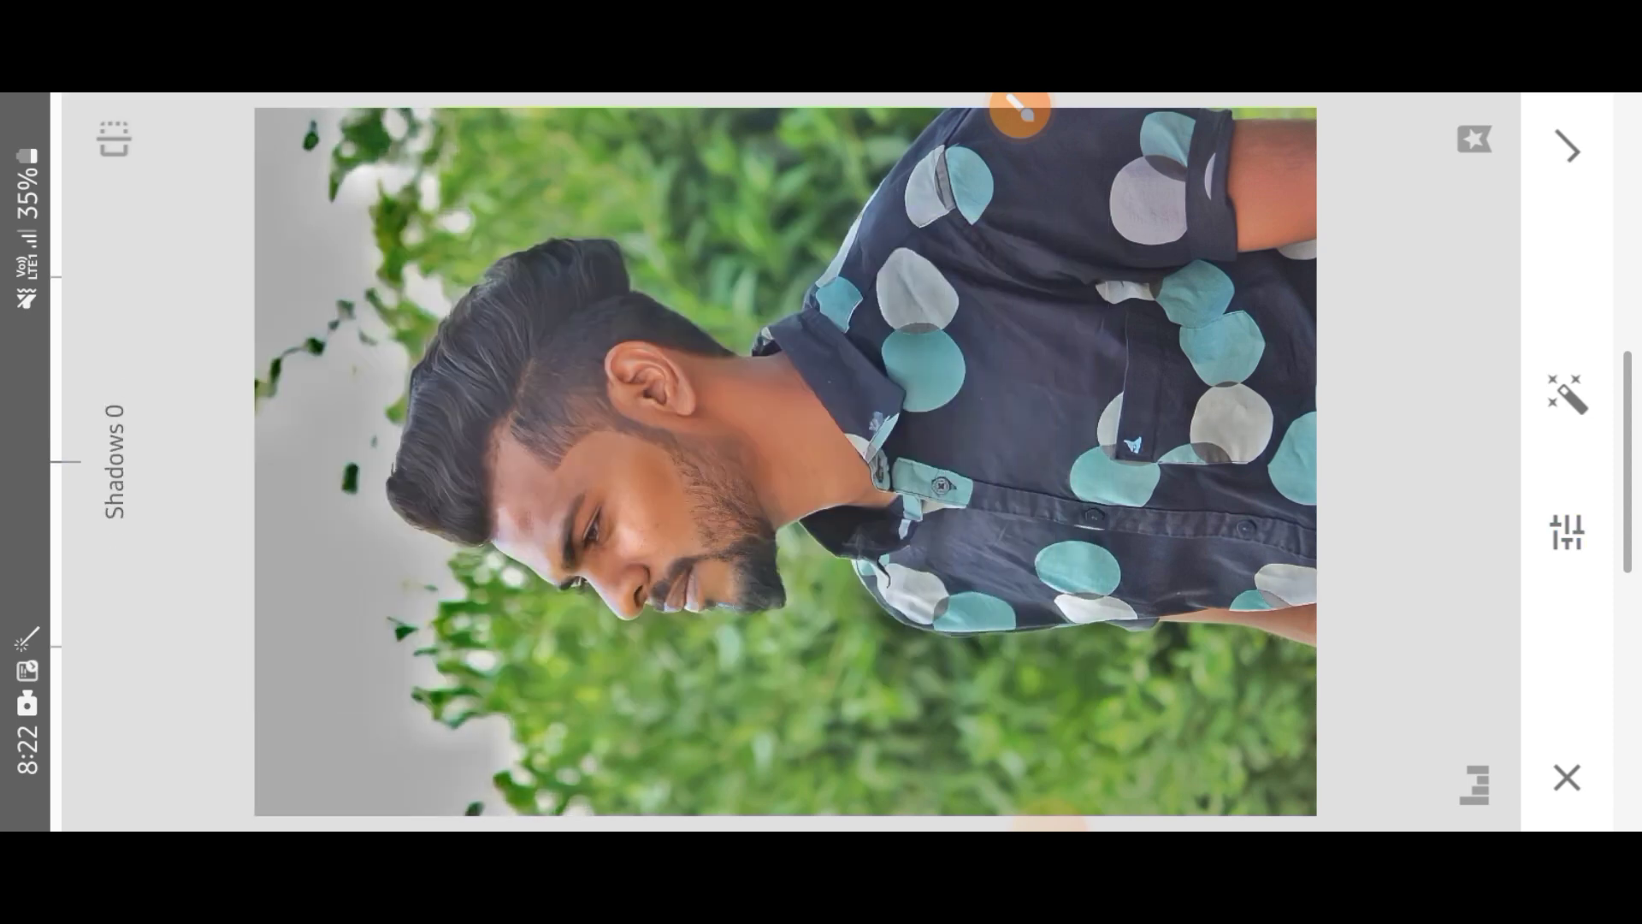
pyautogui.moveTo(770, 531); pyautogui.dragTo(770, 385)
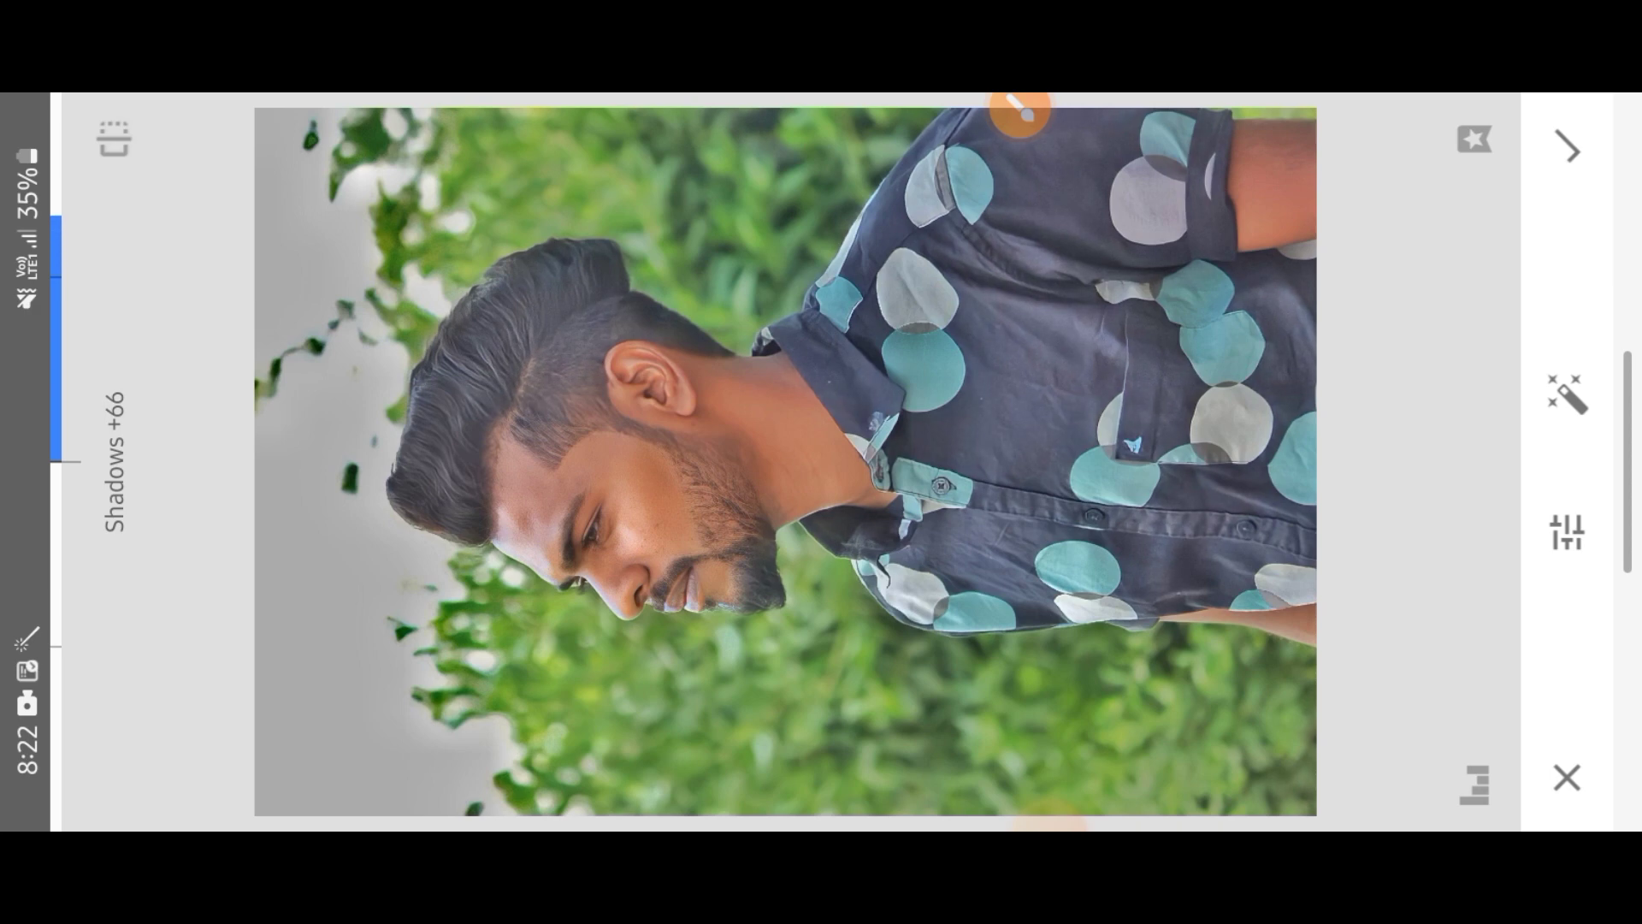
pyautogui.moveTo(769, 461); pyautogui.dragTo(864, 462)
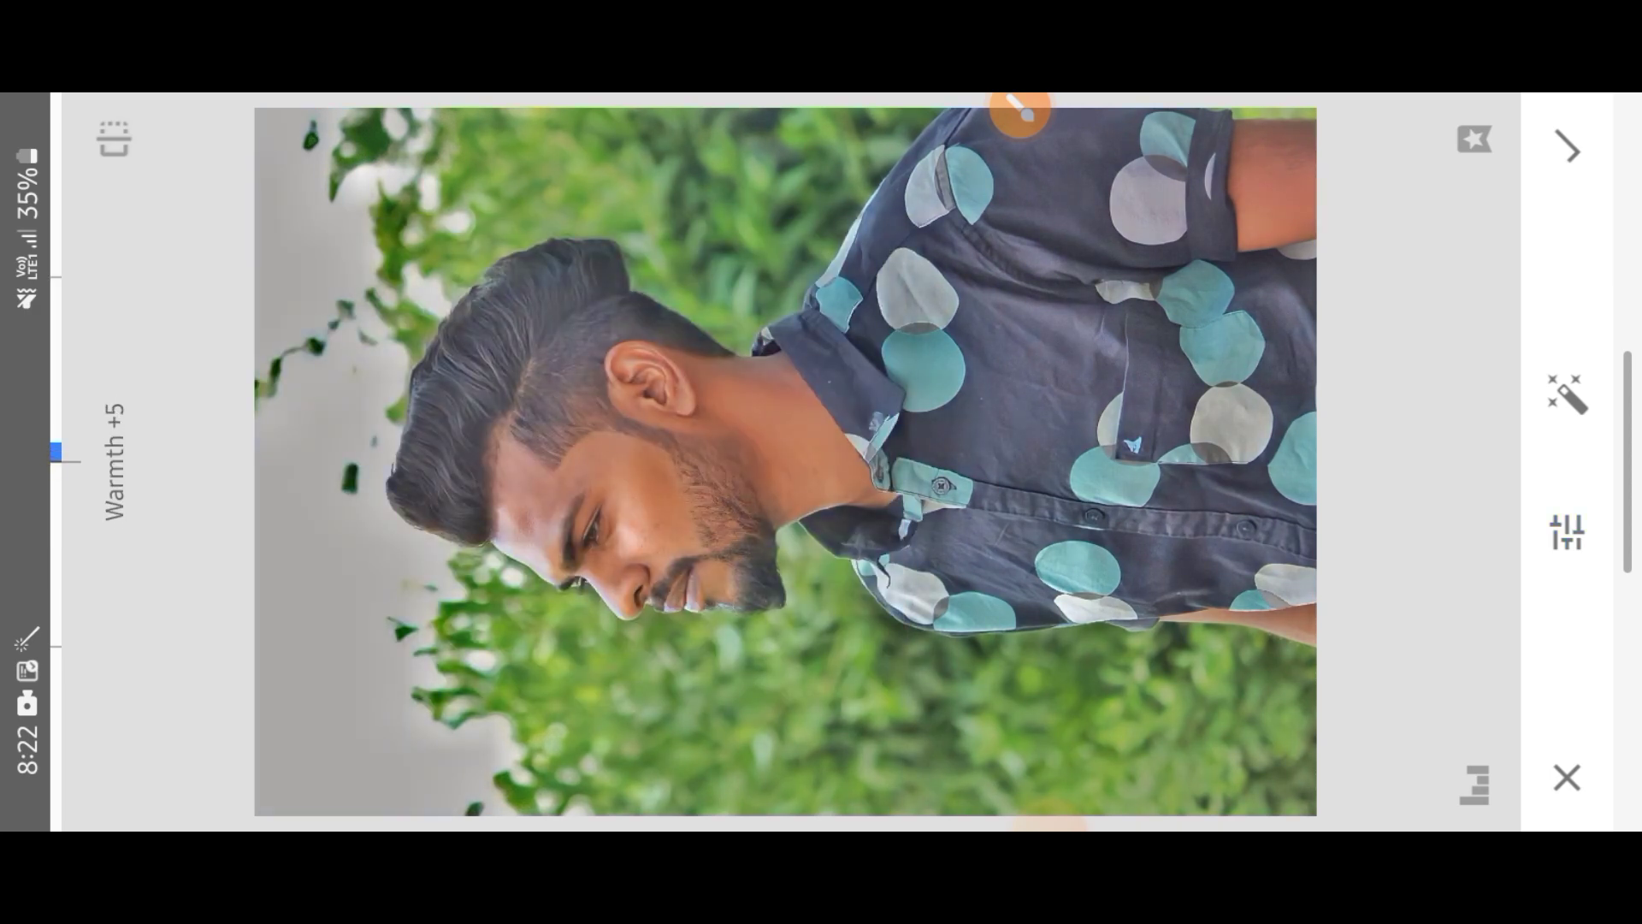
pyautogui.click(1019, 137)
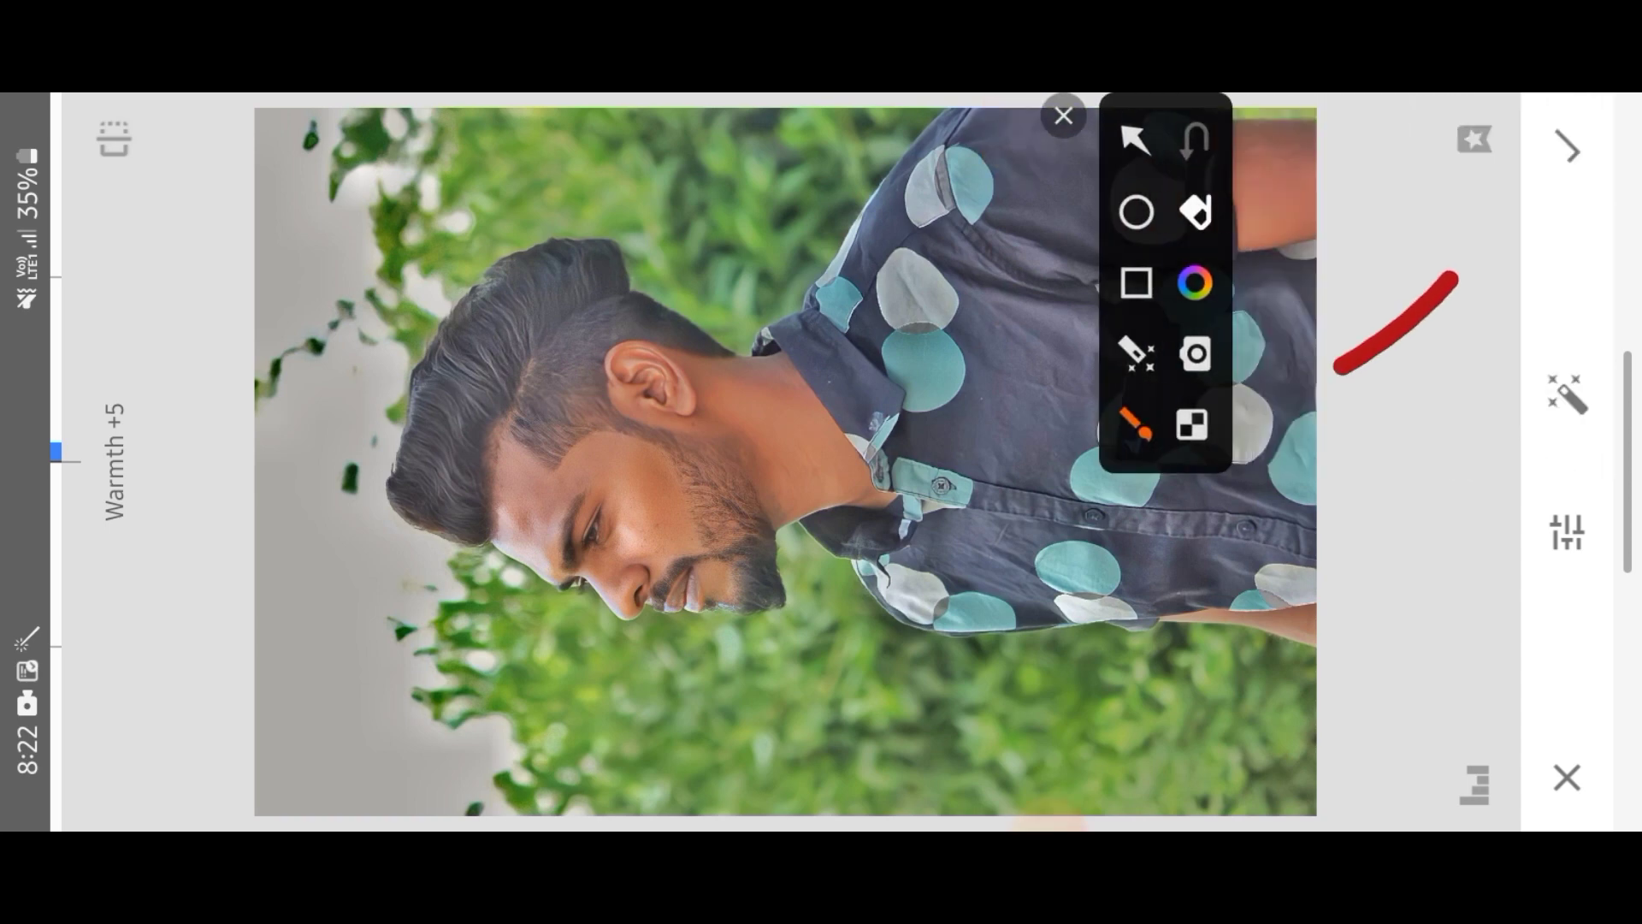
pyautogui.click(1064, 115)
pyautogui.click(1567, 150)
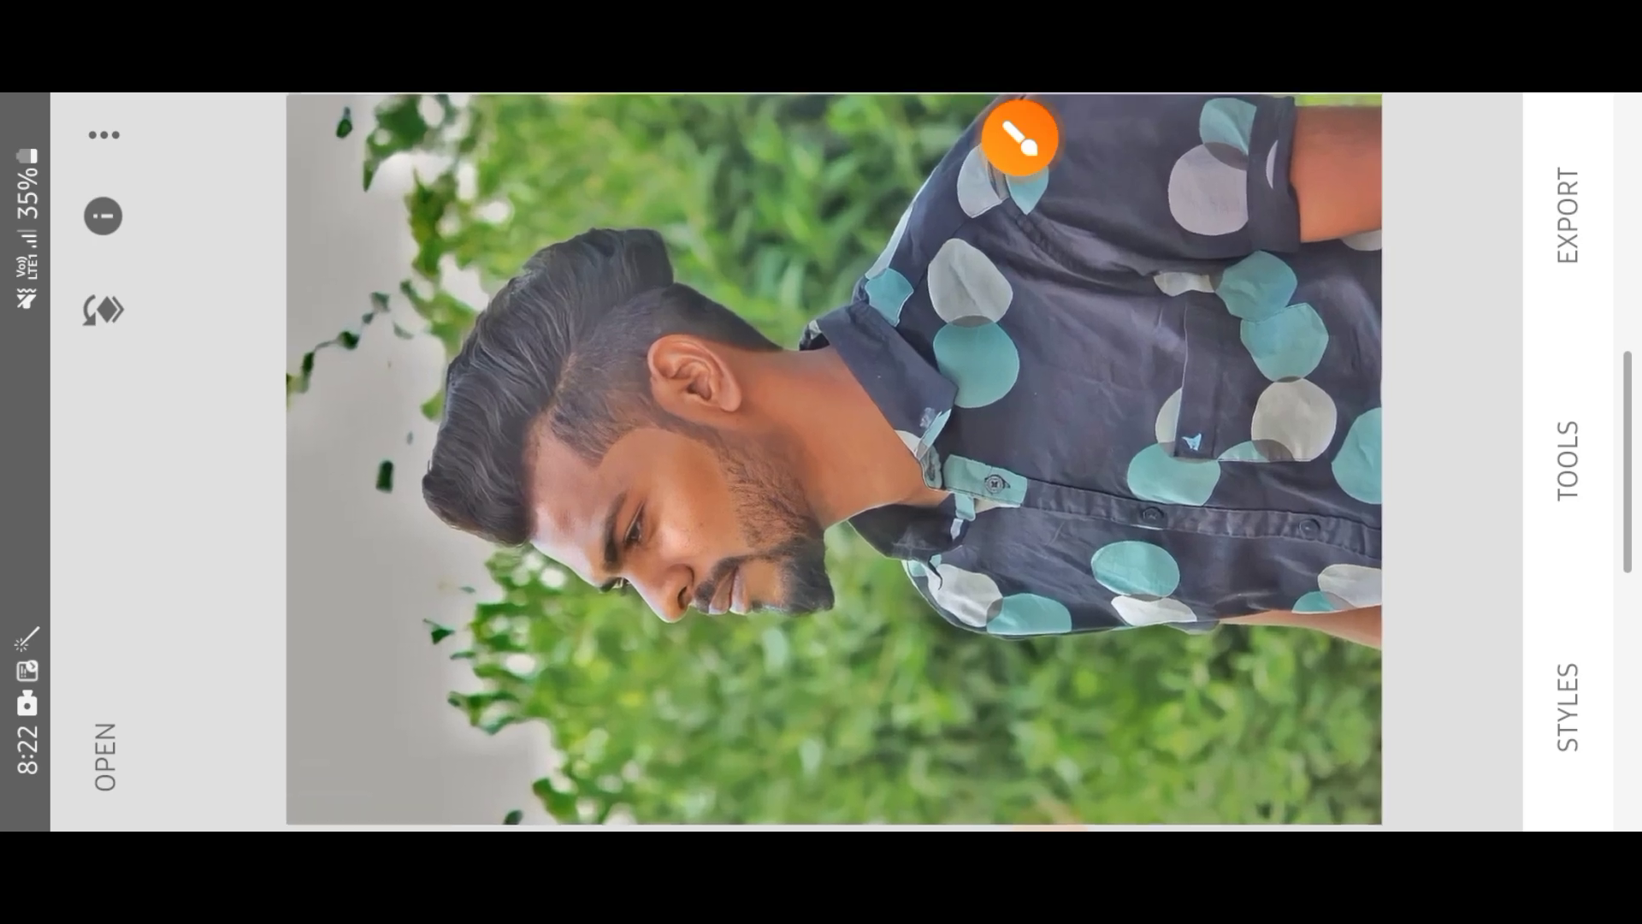
# Apply the Details tool with Structure +52 and Sharpening +26.
pyautogui.click(1020, 137)
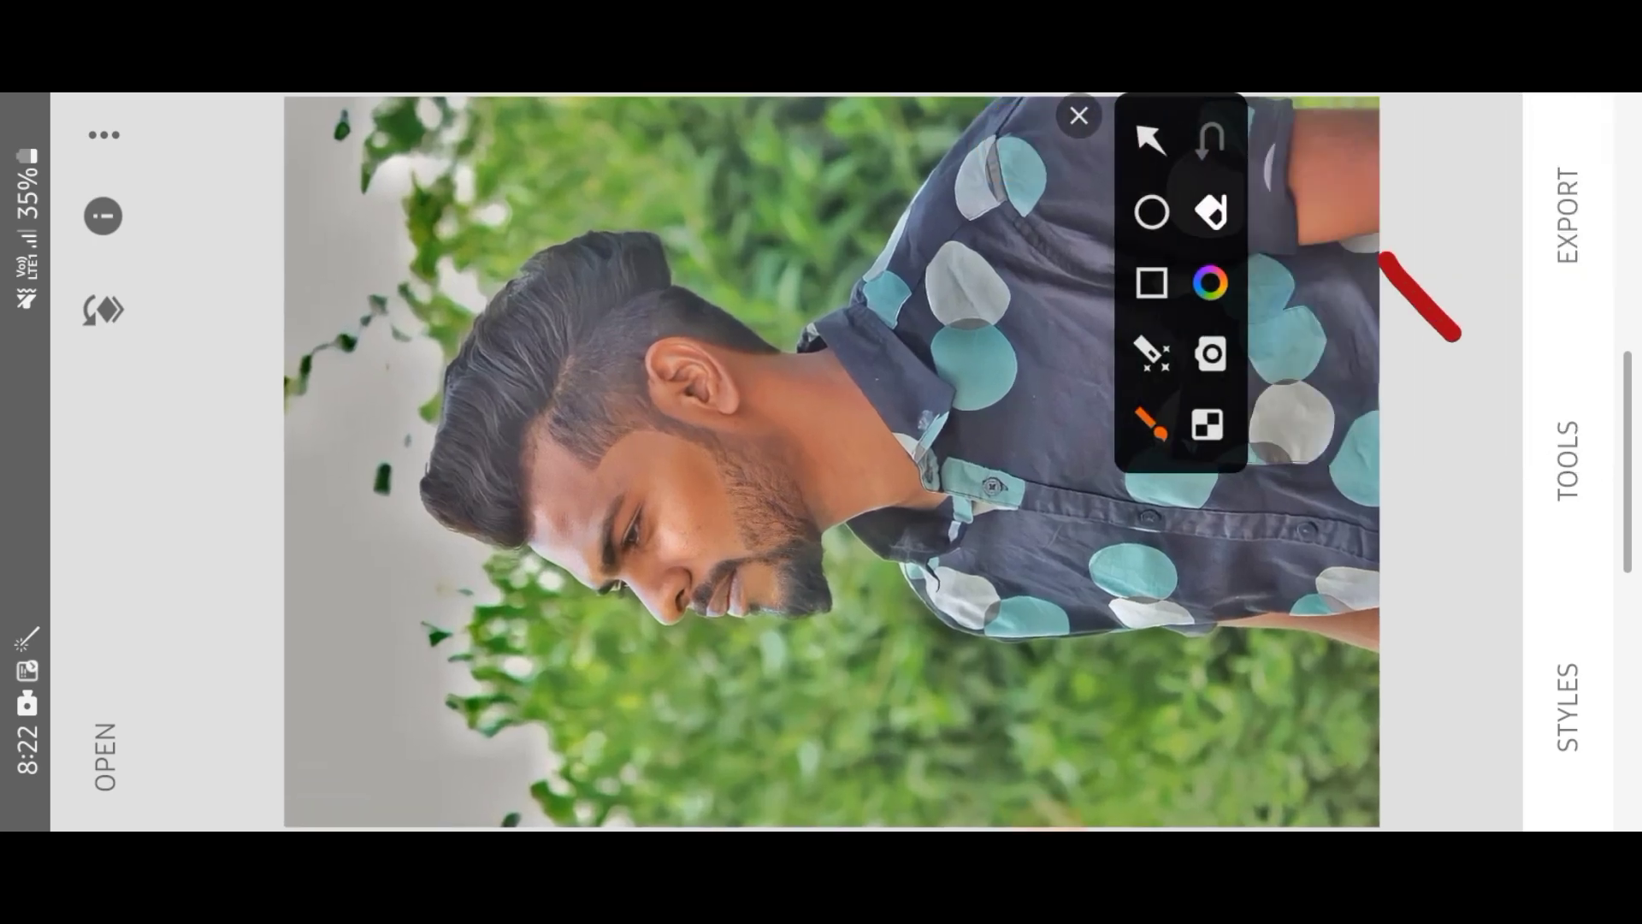
pyautogui.click(1079, 114)
pyautogui.click(1566, 460)
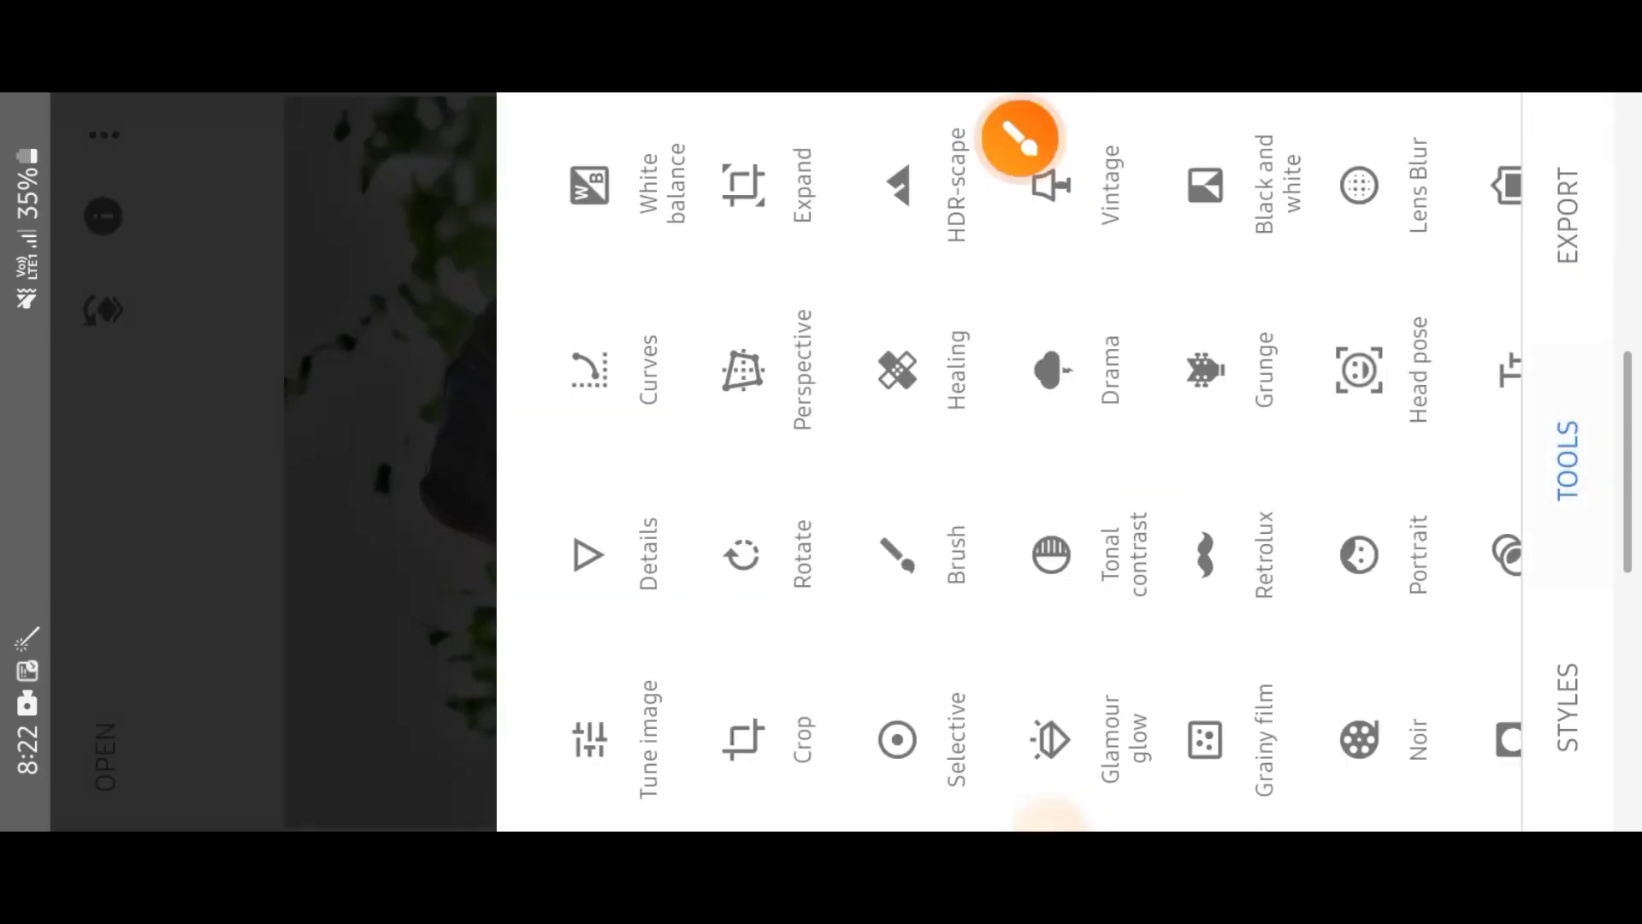
pyautogui.click(1017, 133)
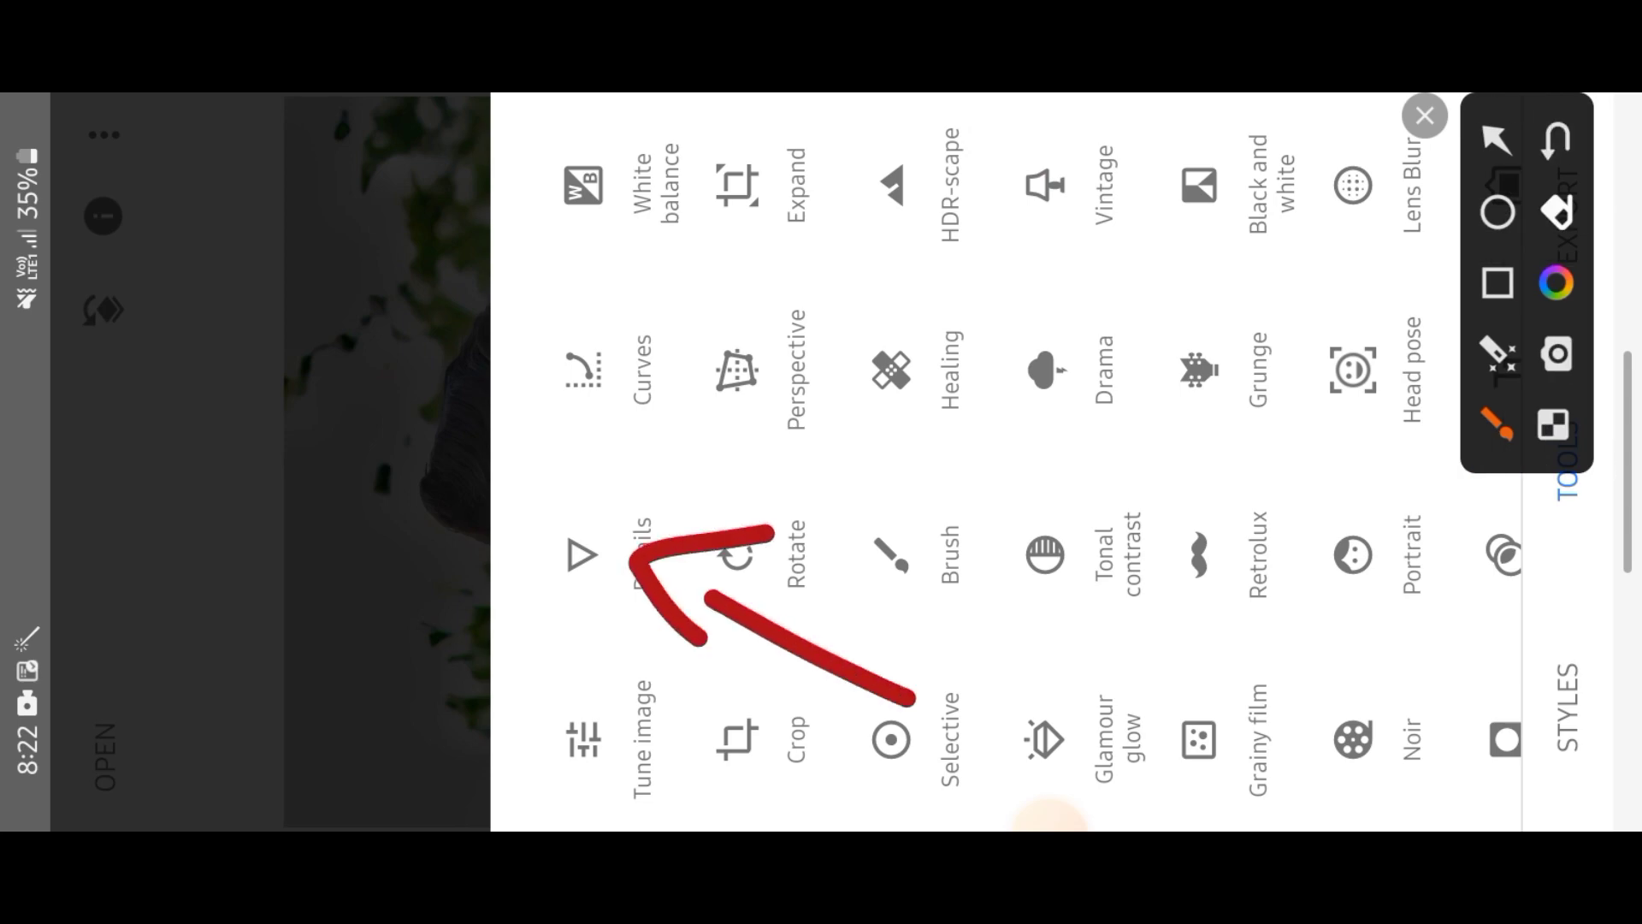
pyautogui.click(1424, 115)
pyautogui.click(581, 556)
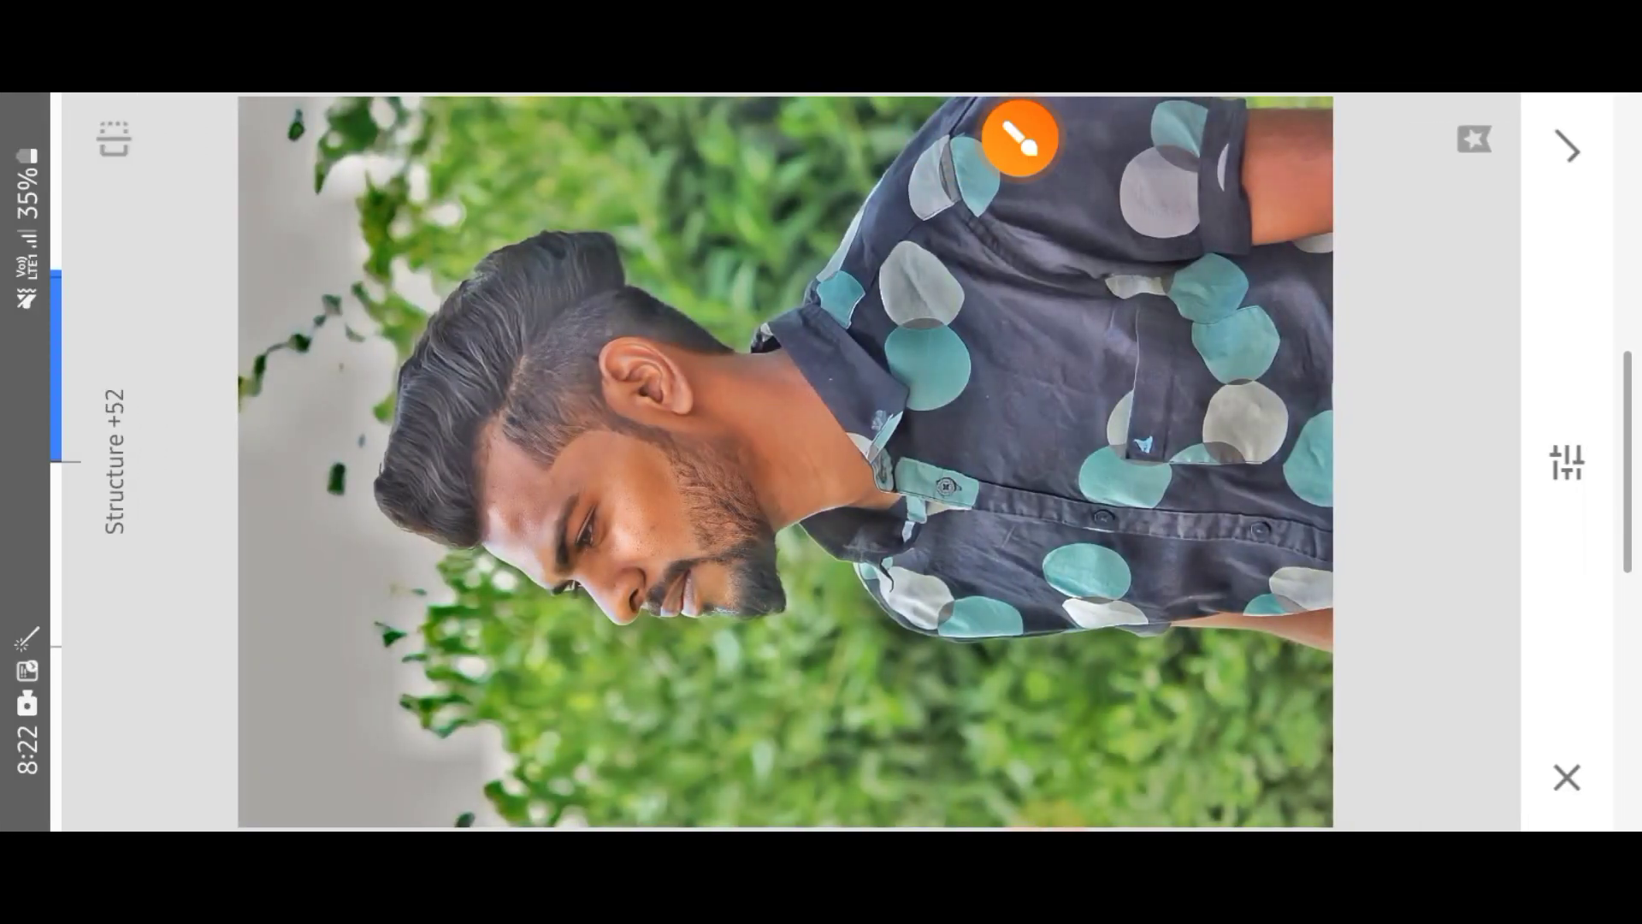
pyautogui.moveTo(689, 461); pyautogui.dragTo(781, 462)
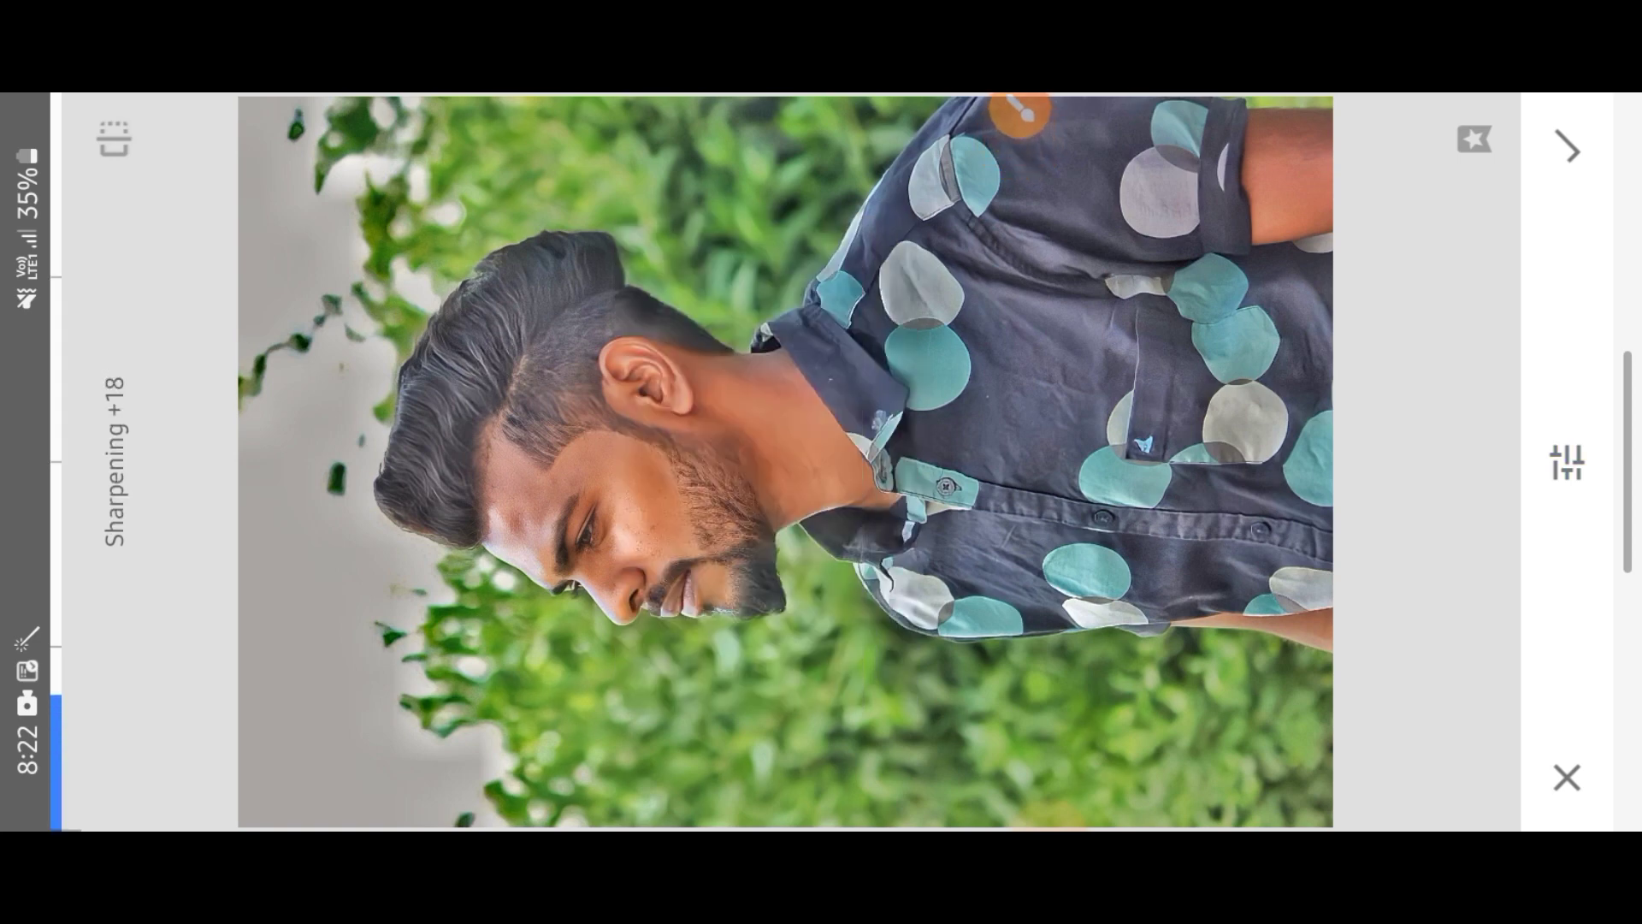
pyautogui.click(1020, 137)
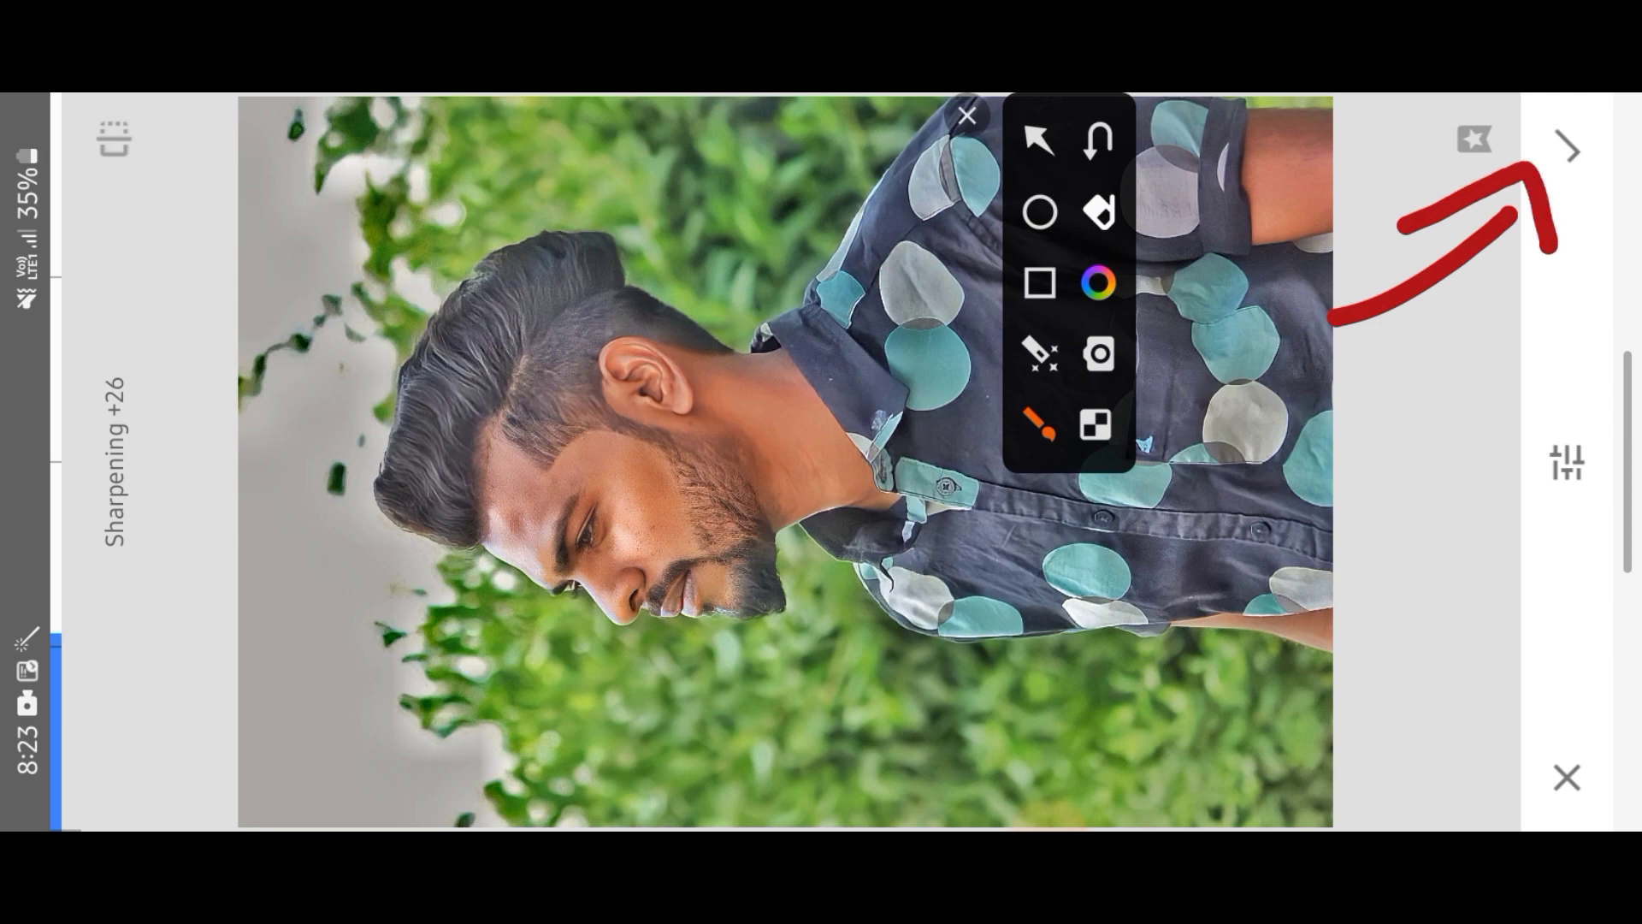
pyautogui.click(967, 115)
pyautogui.click(1567, 149)
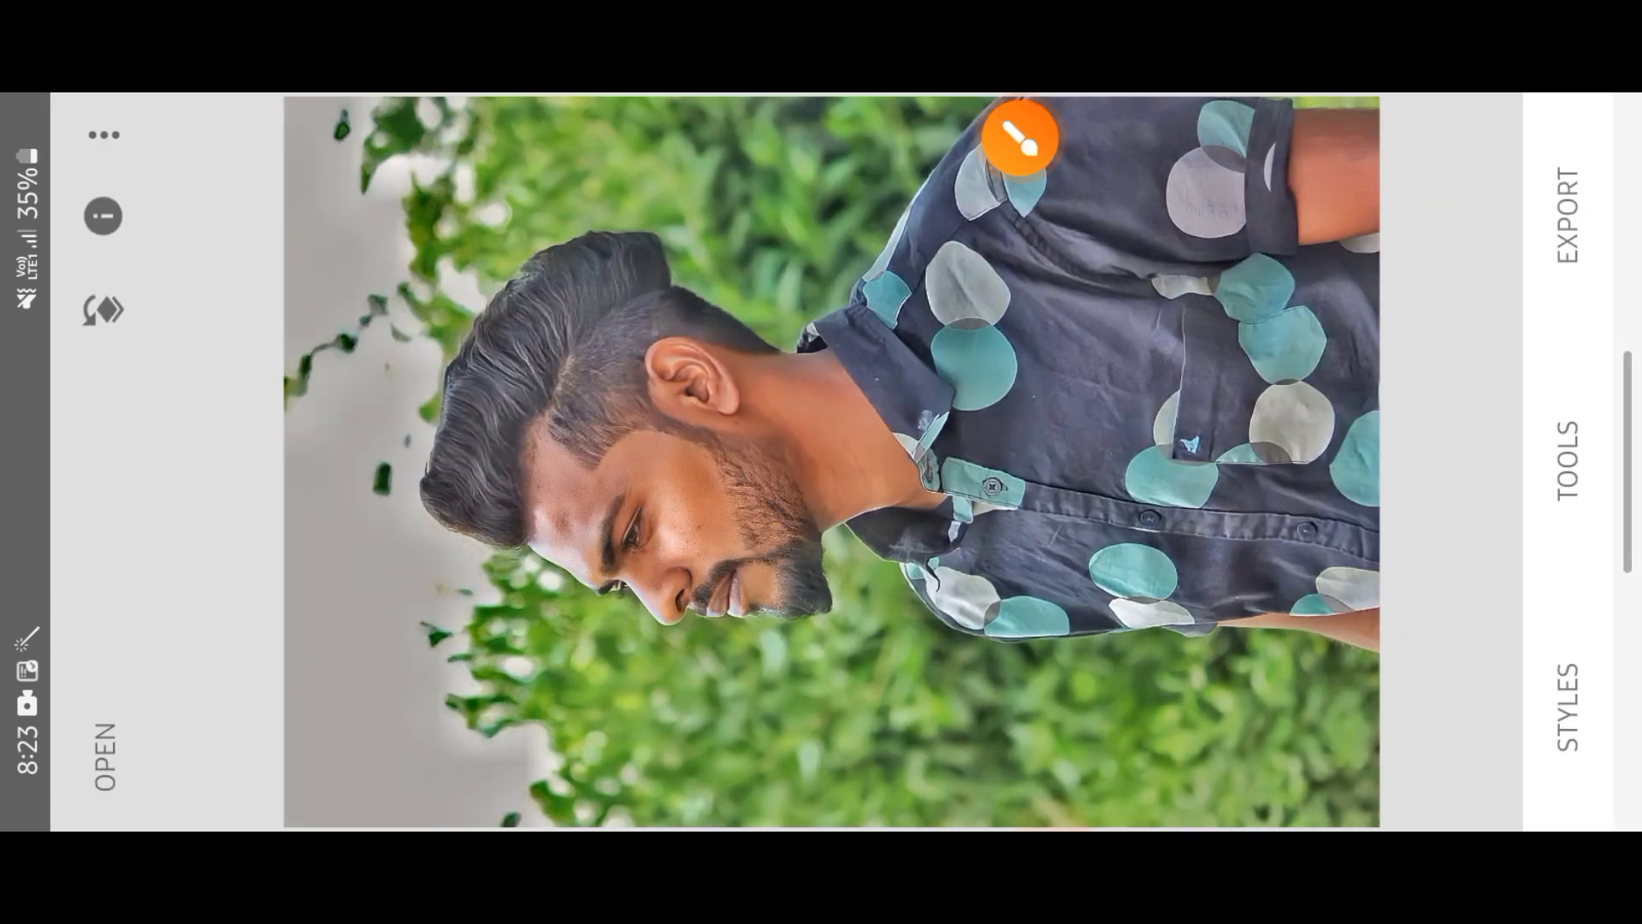
# Bring the Snapseed editing tools list up again.
pyautogui.scroll(5, 781, 465)
pyautogui.scroll(-5, 829, 462)
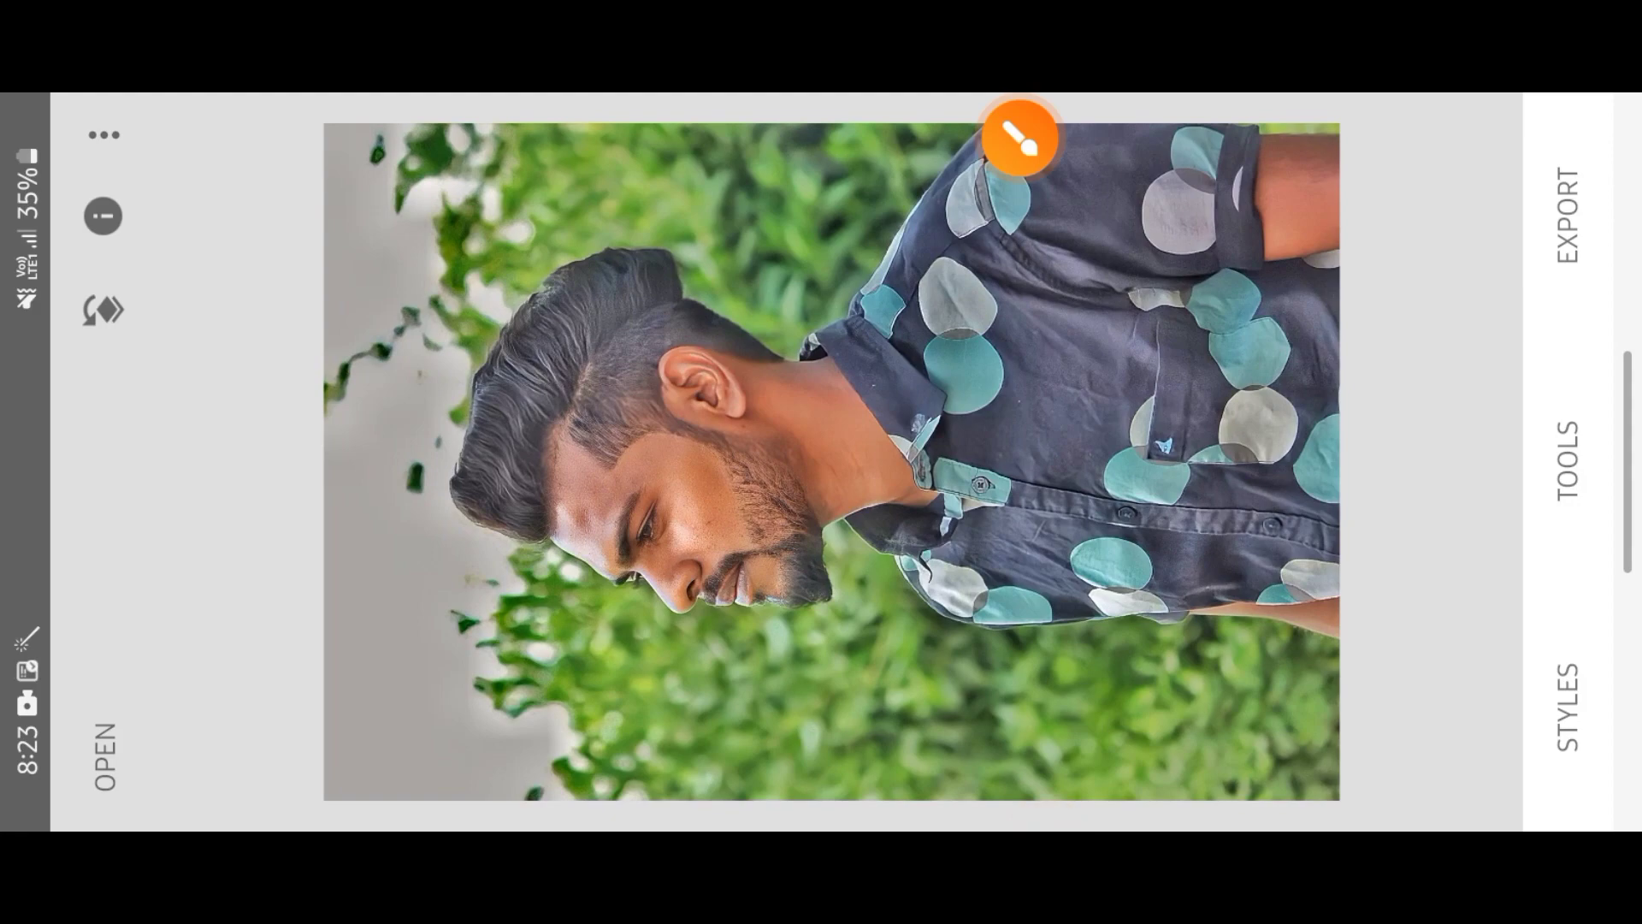
pyautogui.click(1019, 136)
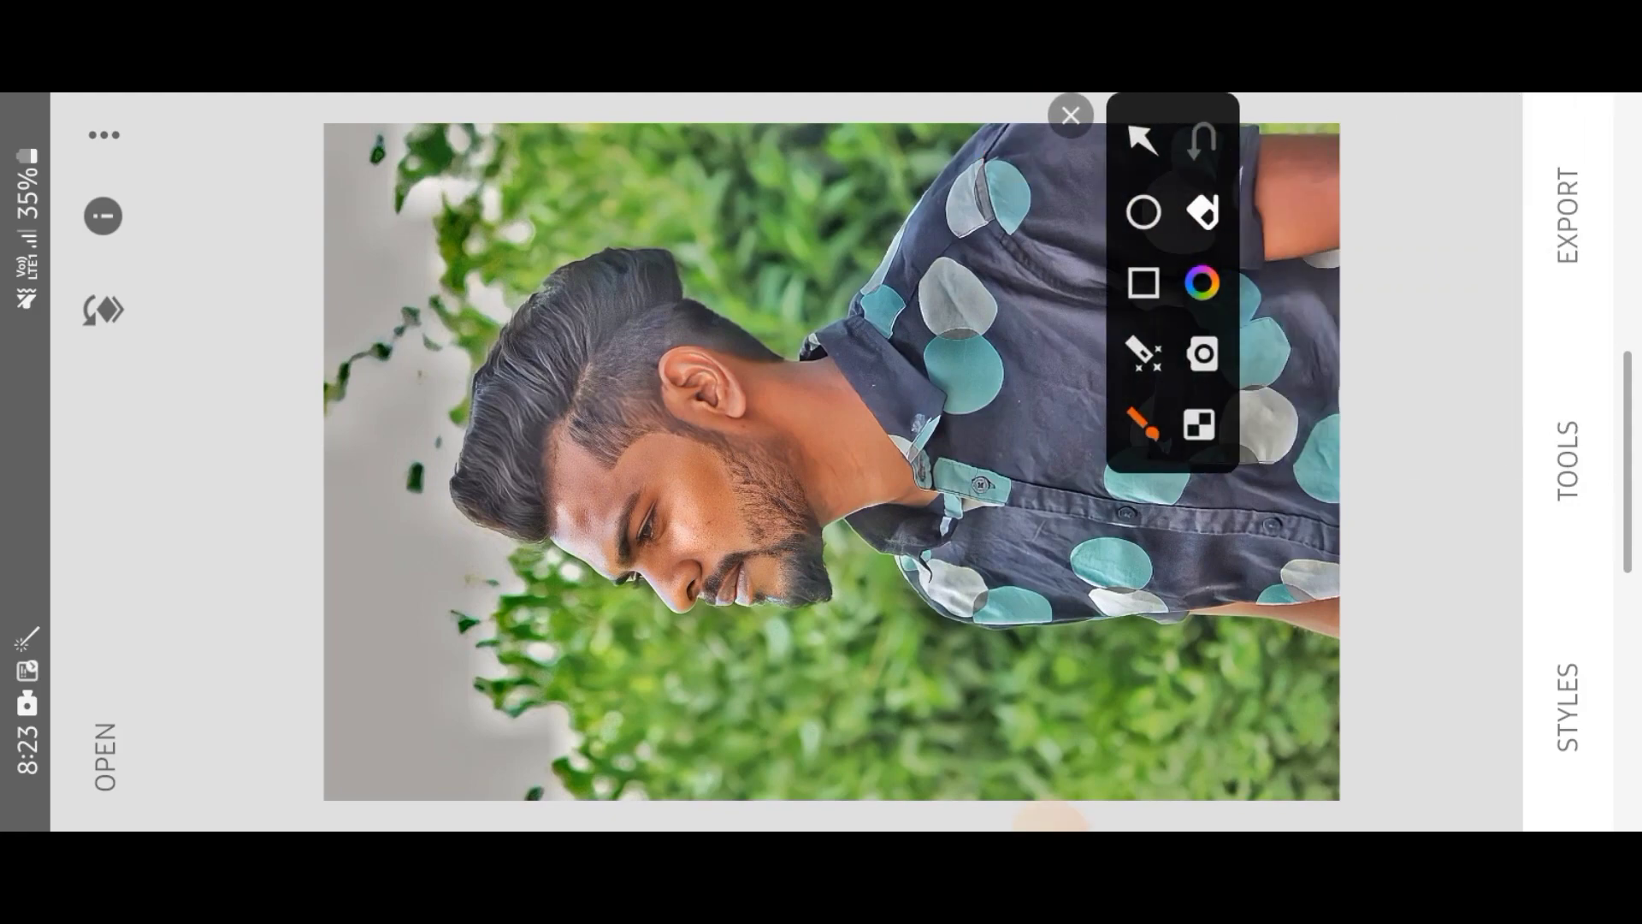
pyautogui.click(1070, 114)
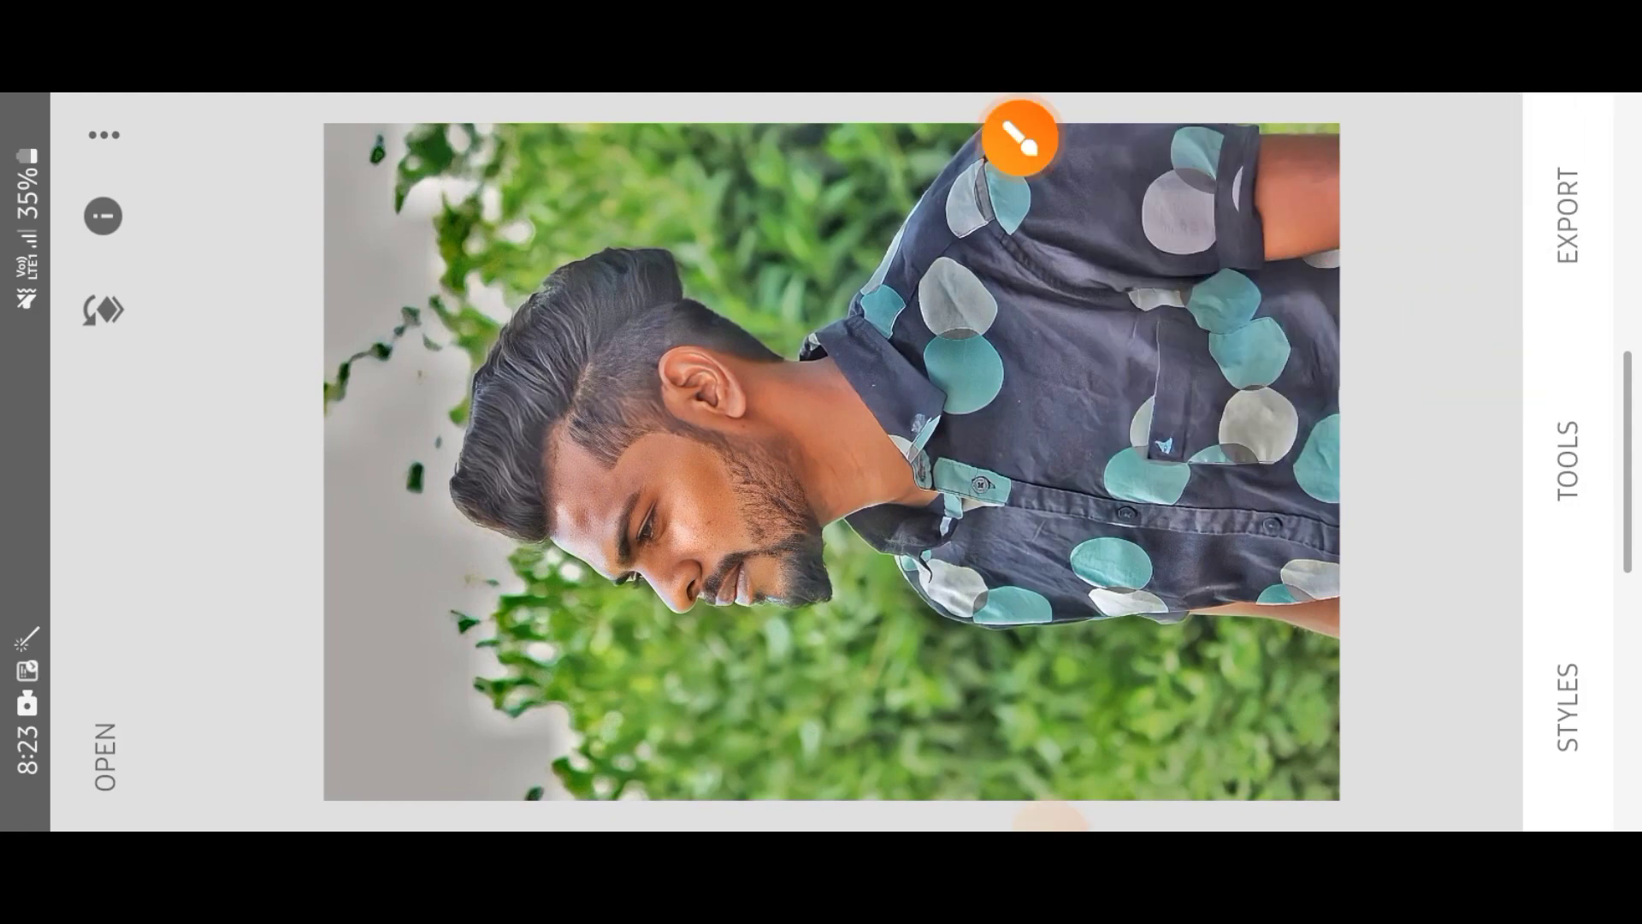
pyautogui.click(1566, 461)
# Place a Selective control point on the forehead and brighten it to +56.
pyautogui.click(1051, 814)
pyautogui.moveTo(713, 390); pyautogui.dragTo(774, 486)
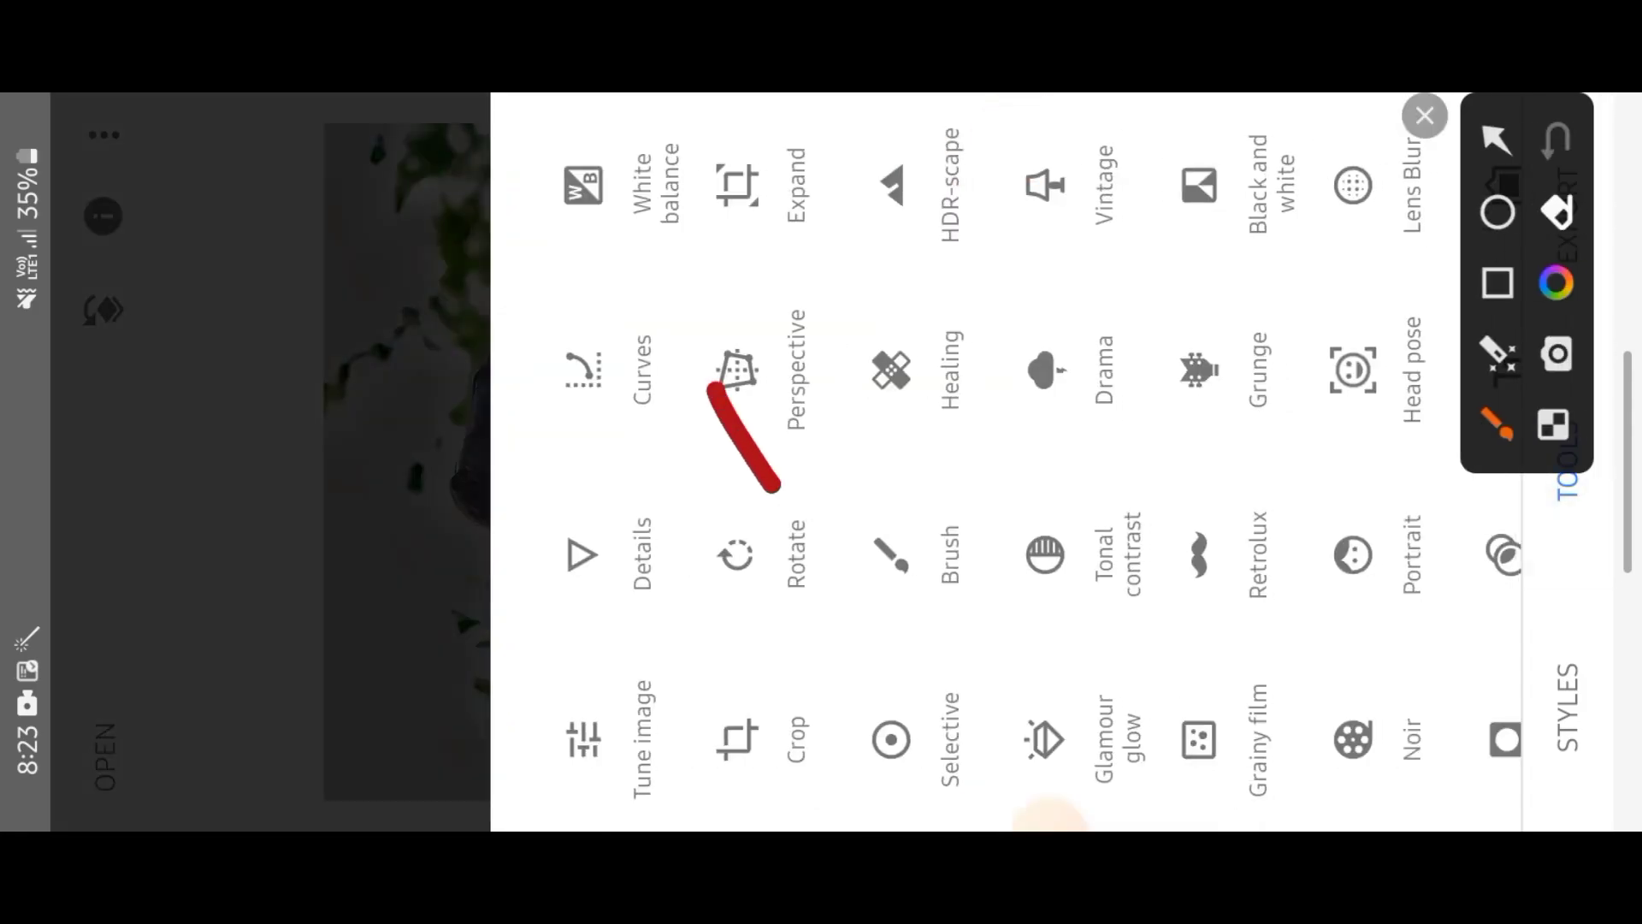
pyautogui.click(1425, 114)
pyautogui.click(891, 738)
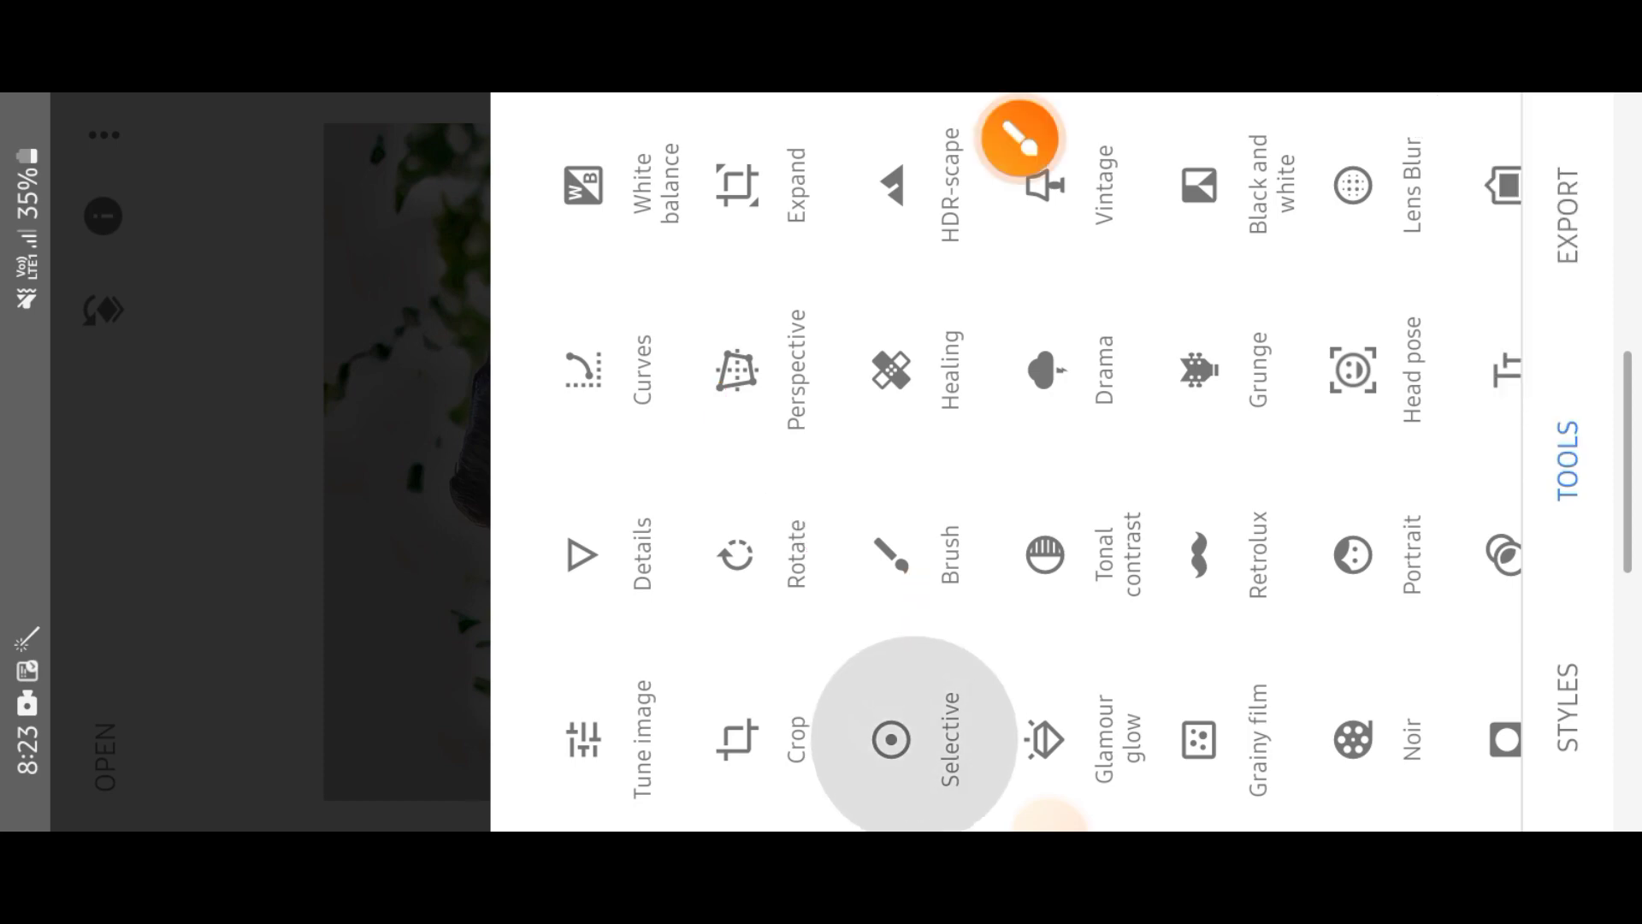
pyautogui.click(579, 458)
pyautogui.moveTo(579, 458); pyautogui.dragTo(527, 488)
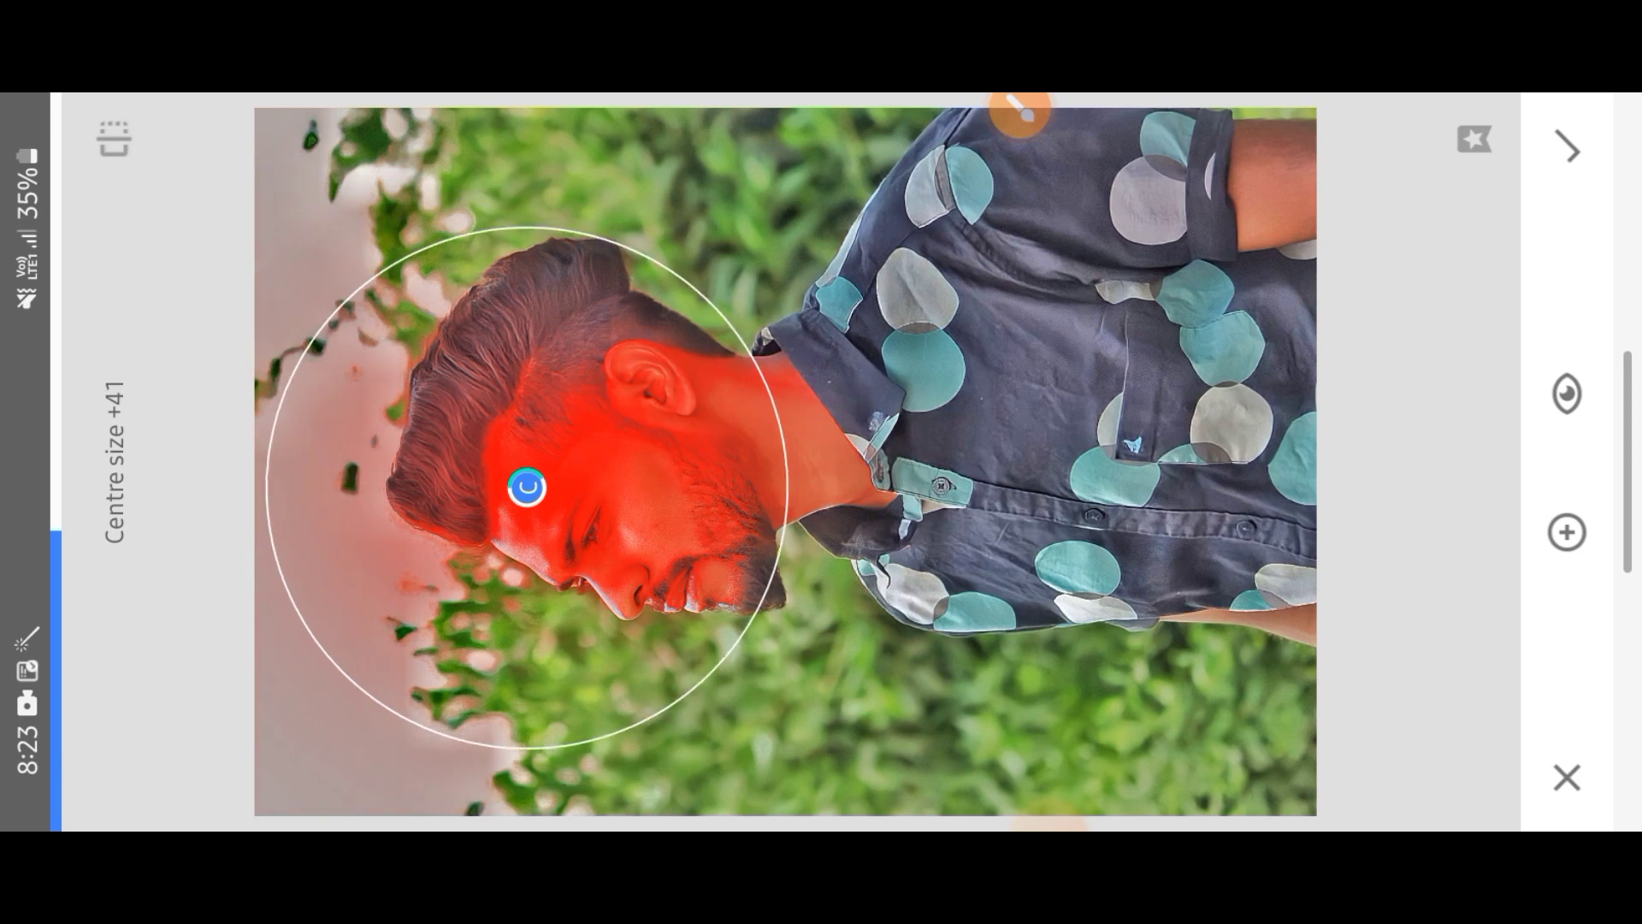
pyautogui.moveTo(650, 531); pyautogui.dragTo(650, 394)
pyautogui.moveTo(527, 489); pyautogui.dragTo(492, 509)
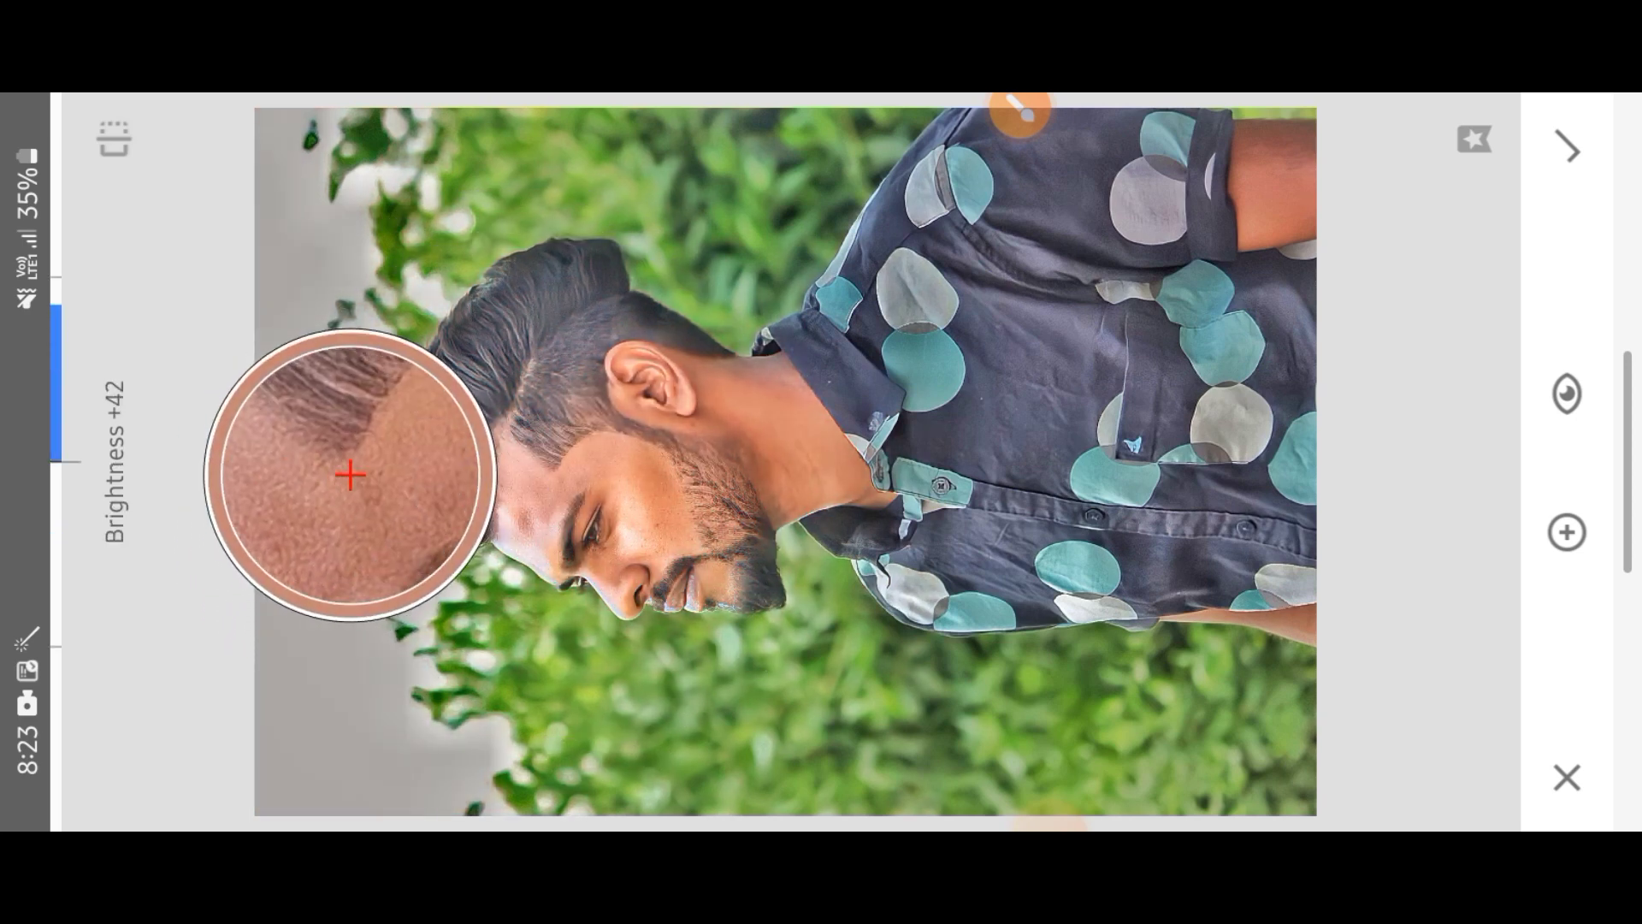
pyautogui.moveTo(523, 479); pyautogui.dragTo(542, 497)
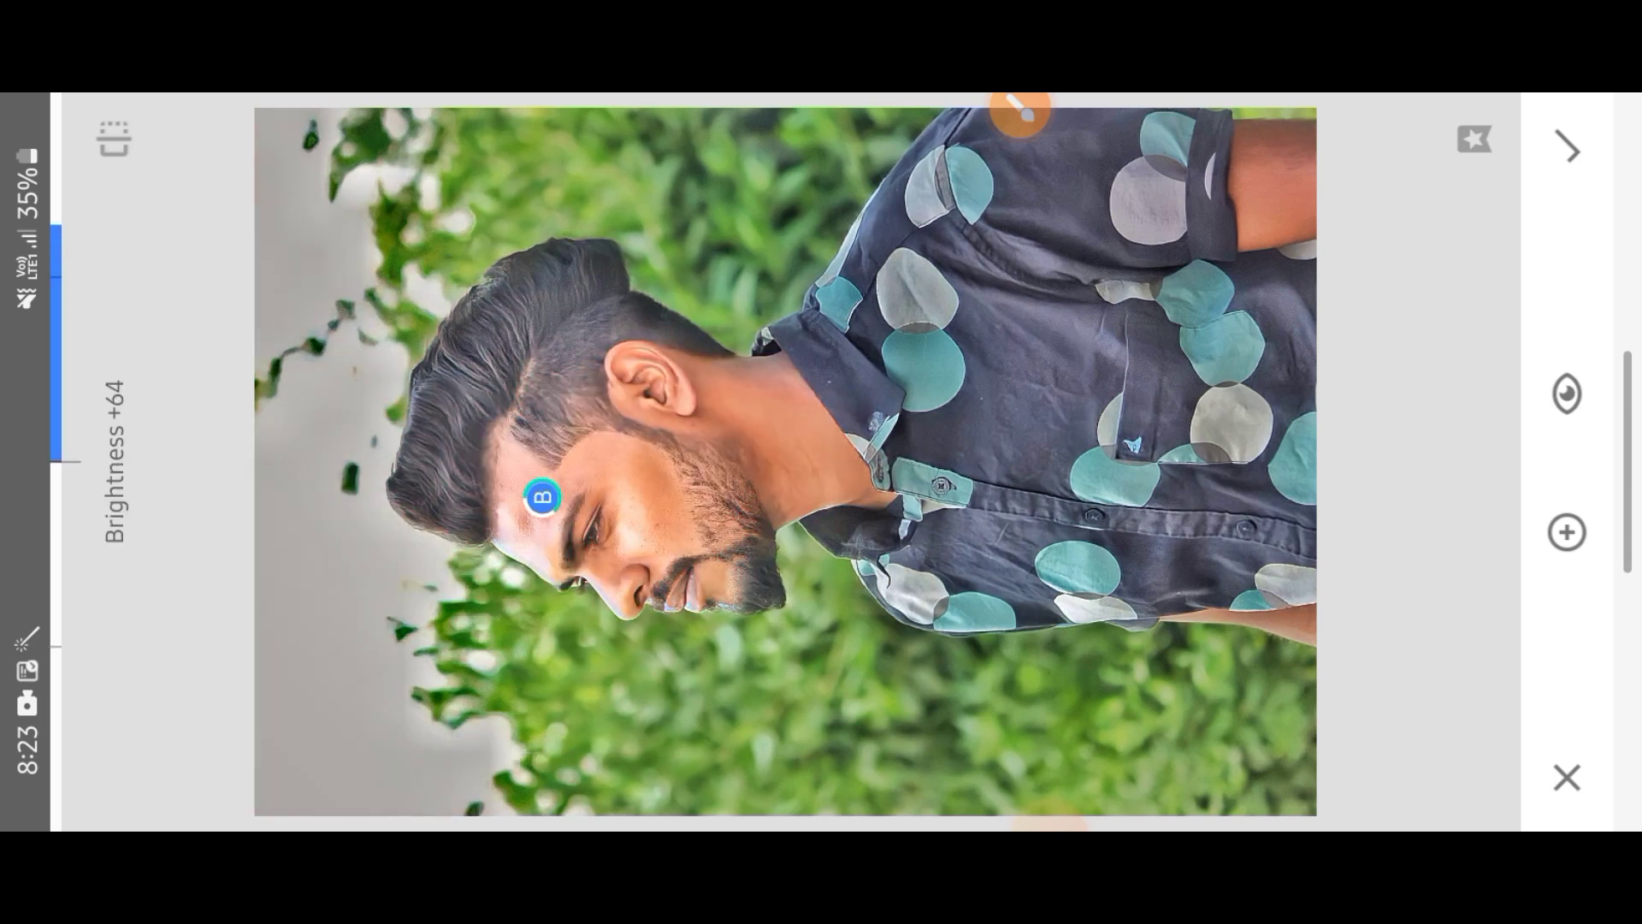
# Lower Contrast and raise Structure on the forehead control point.
pyautogui.moveTo(599, 650); pyautogui.dragTo(650, 650)
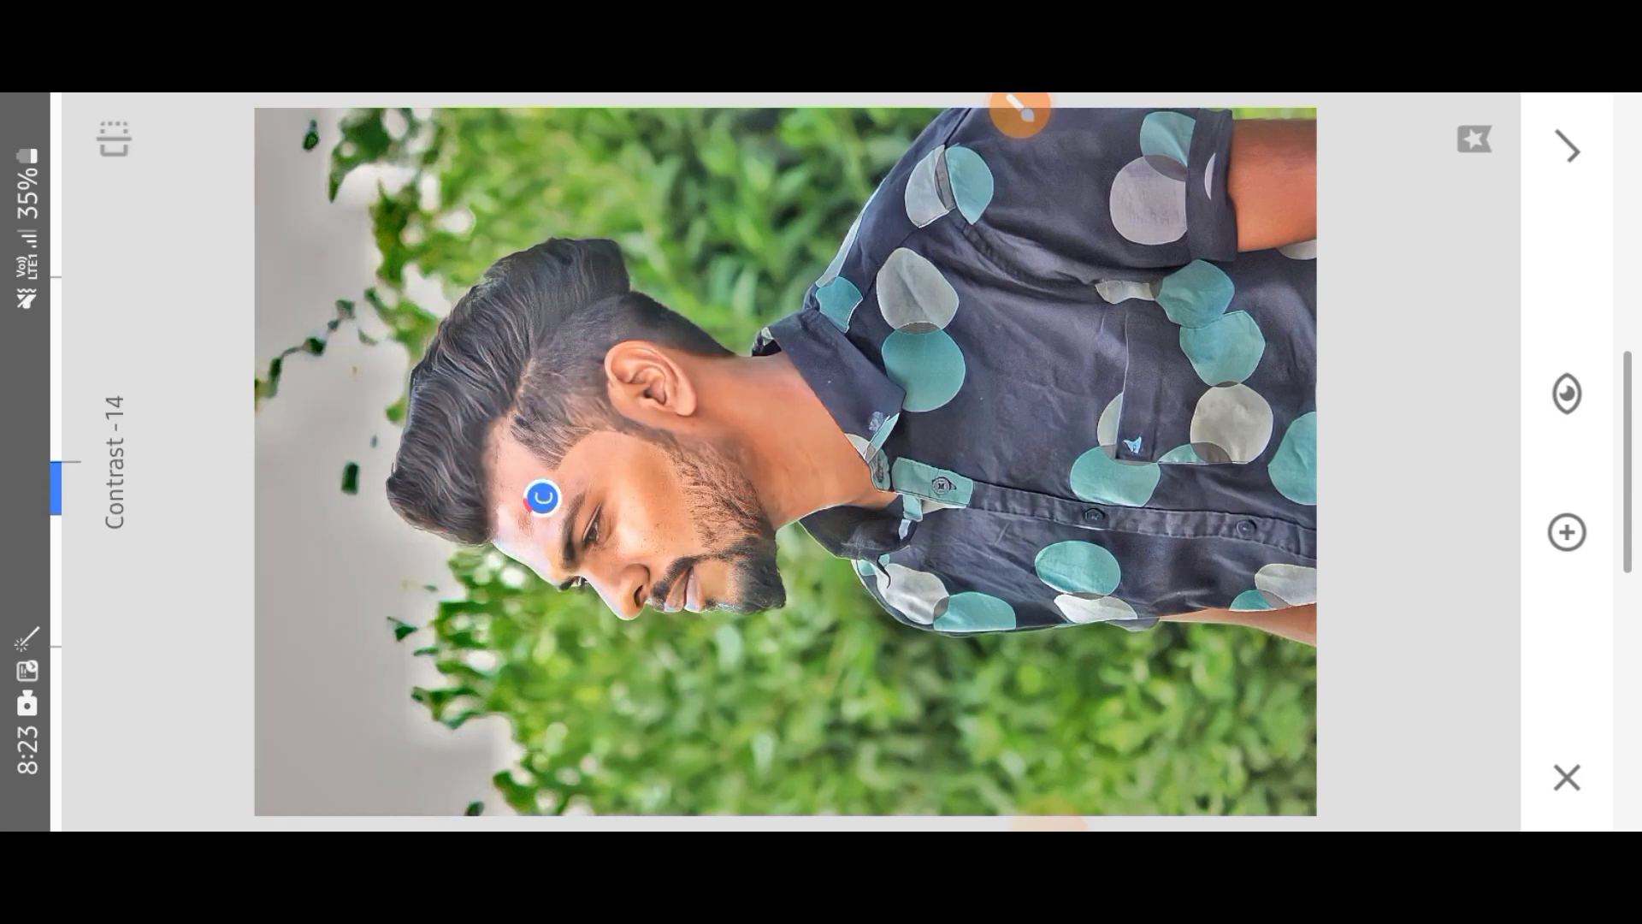
pyautogui.moveTo(650, 650); pyautogui.dragTo(702, 650)
pyautogui.moveTo(770, 598); pyautogui.dragTo(770, 514)
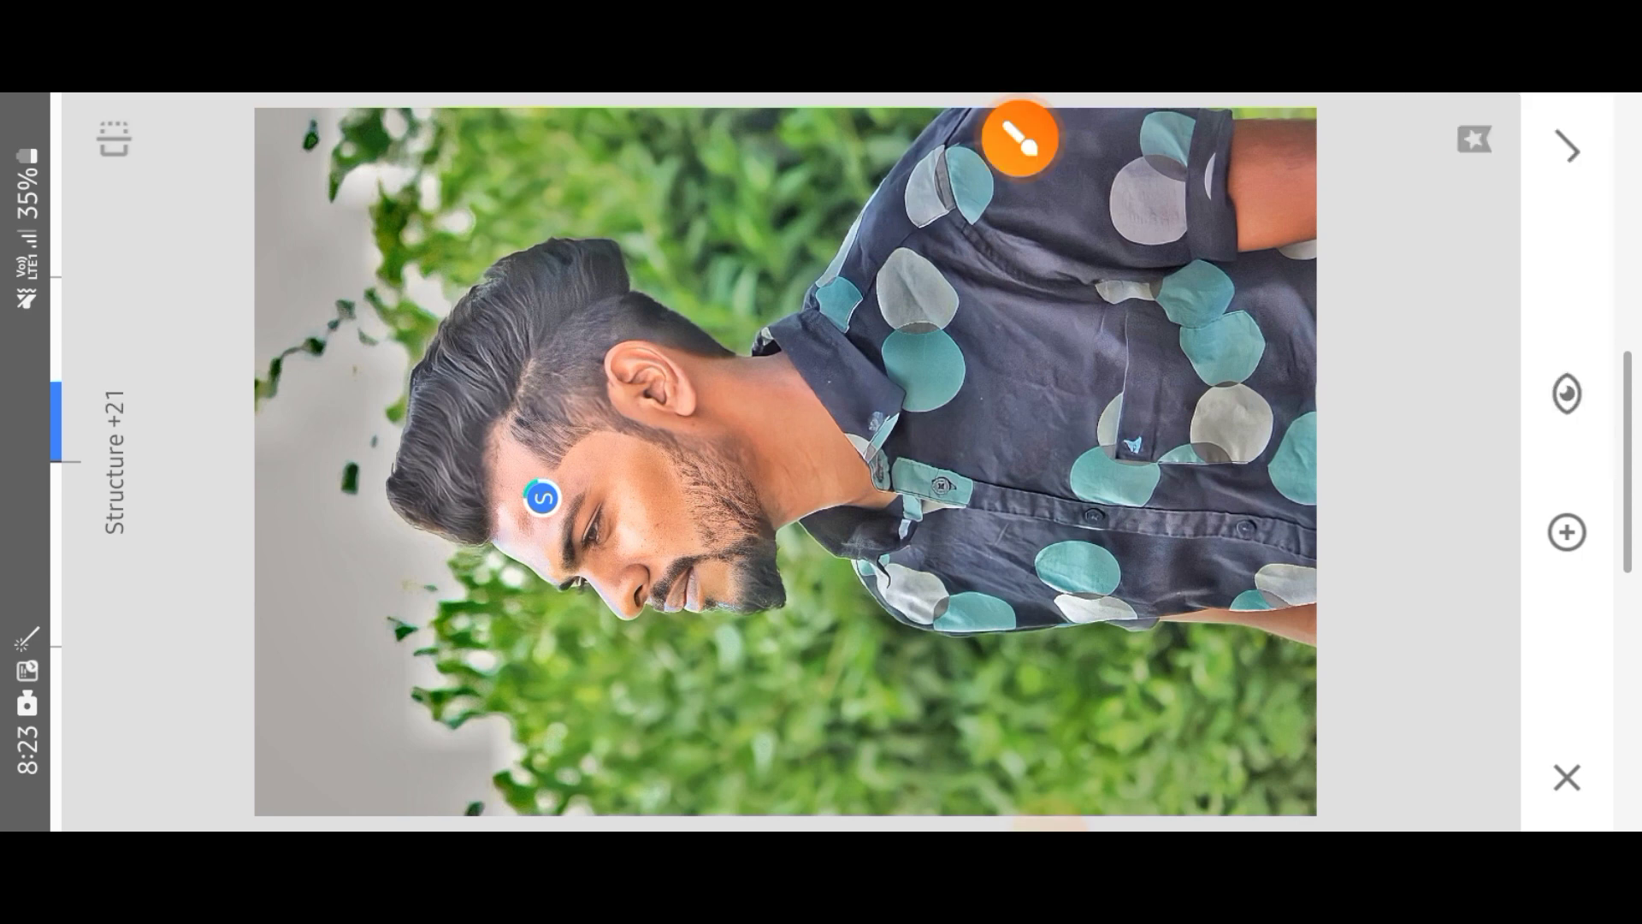
pyautogui.click(1270, 183)
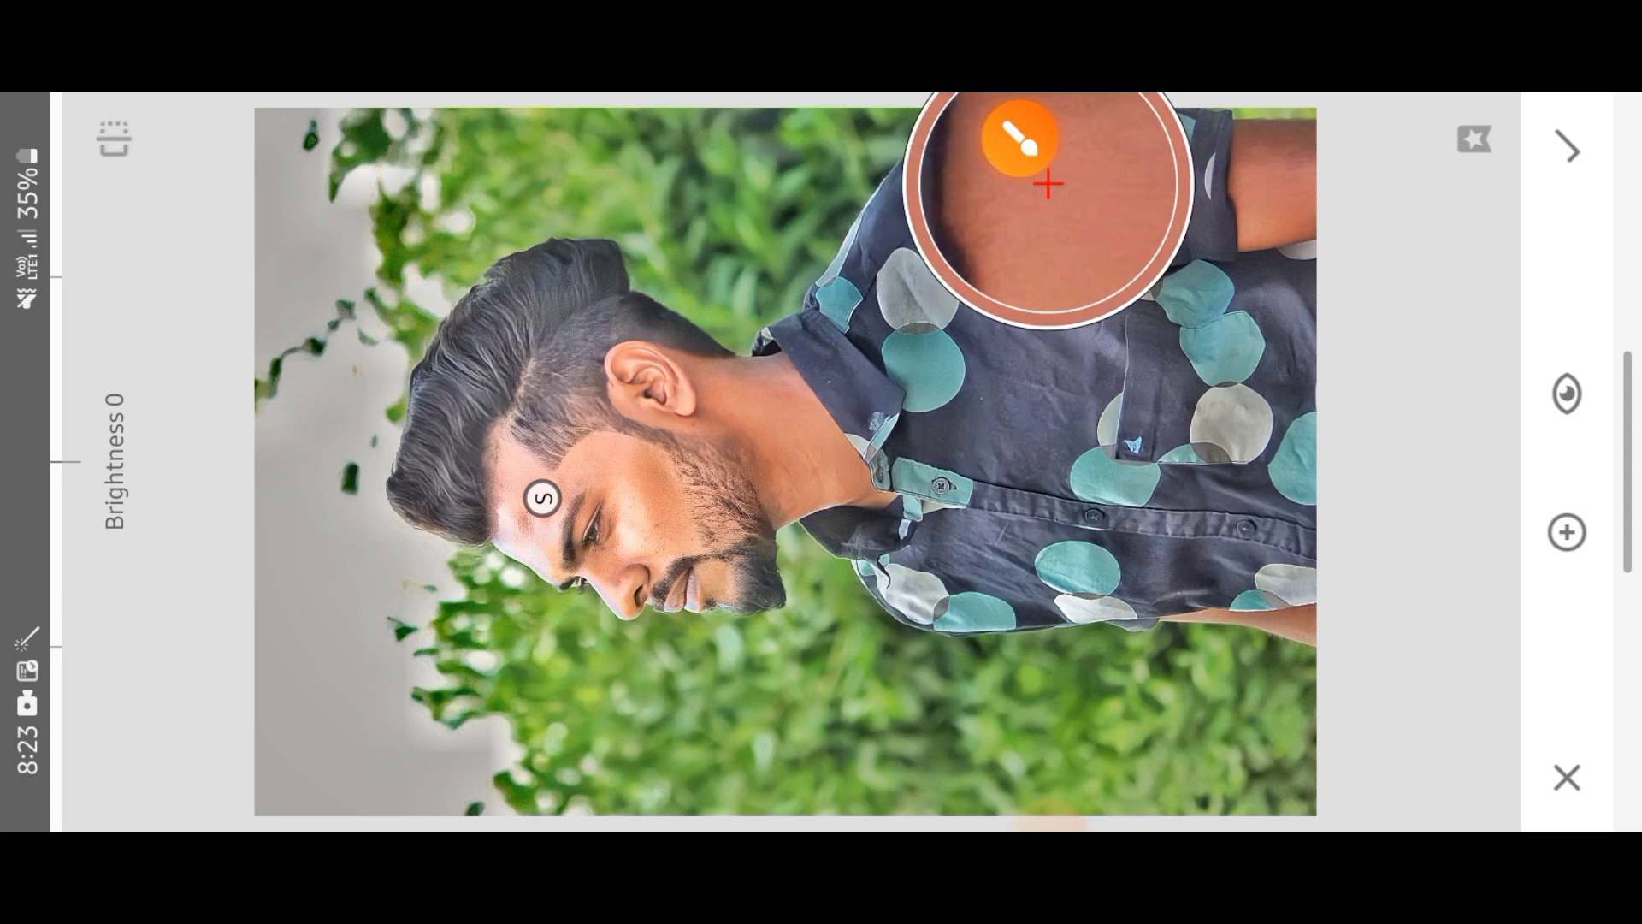
# Add a Structure +50 control point on the shirt and apply the Selective edits.
pyautogui.click(1018, 112)
pyautogui.click(1180, 505)
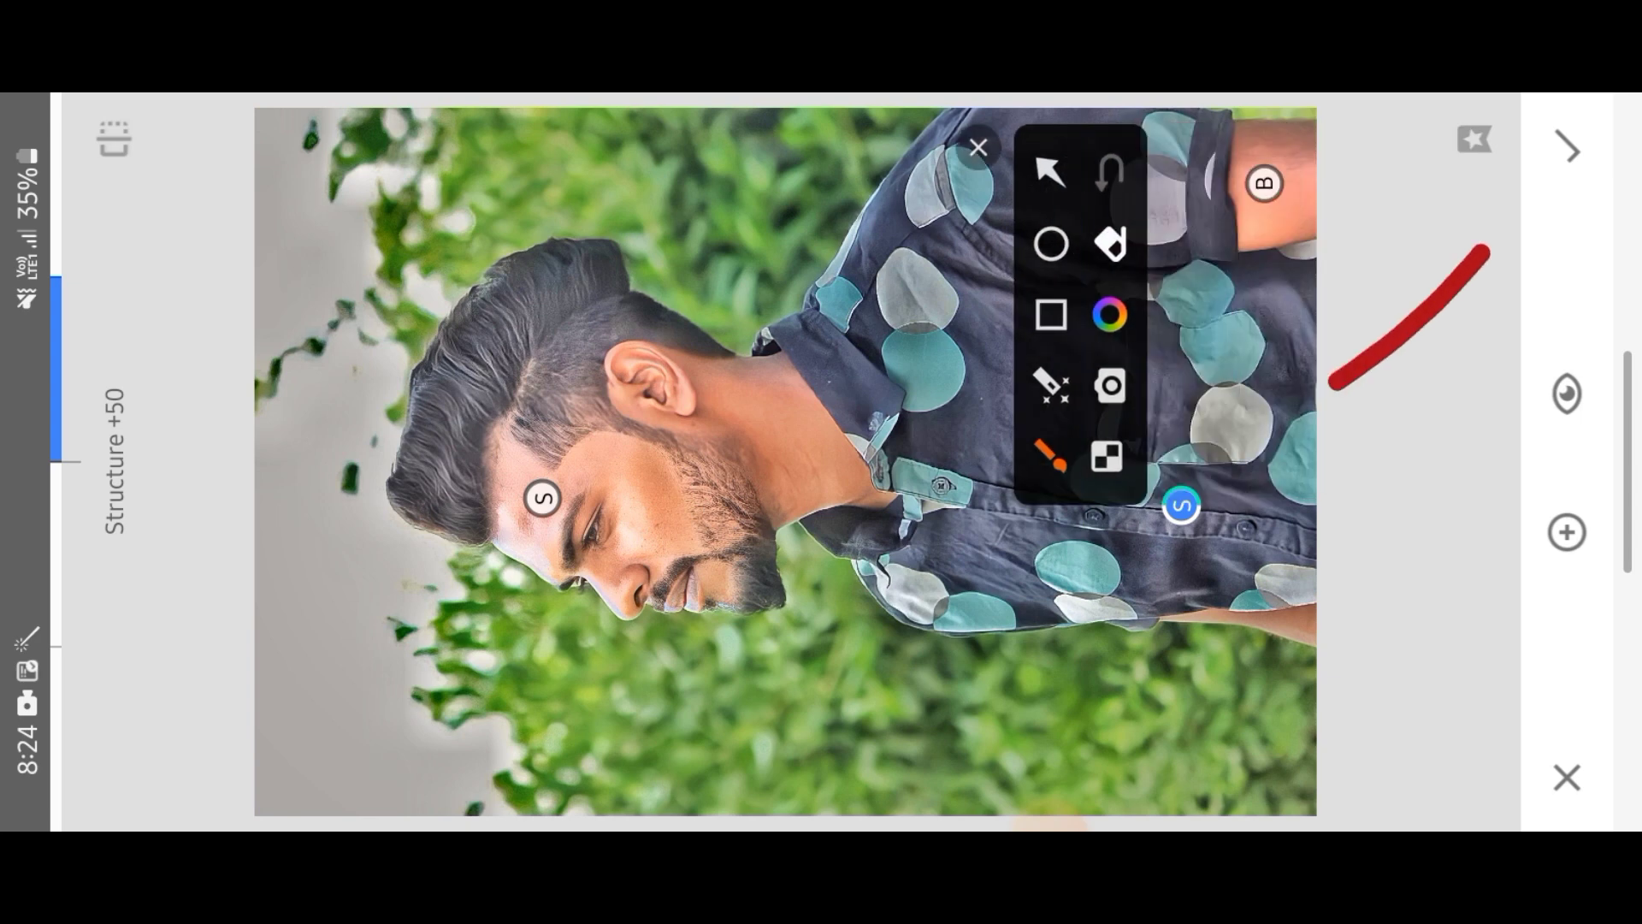
pyautogui.click(978, 147)
pyautogui.click(1567, 147)
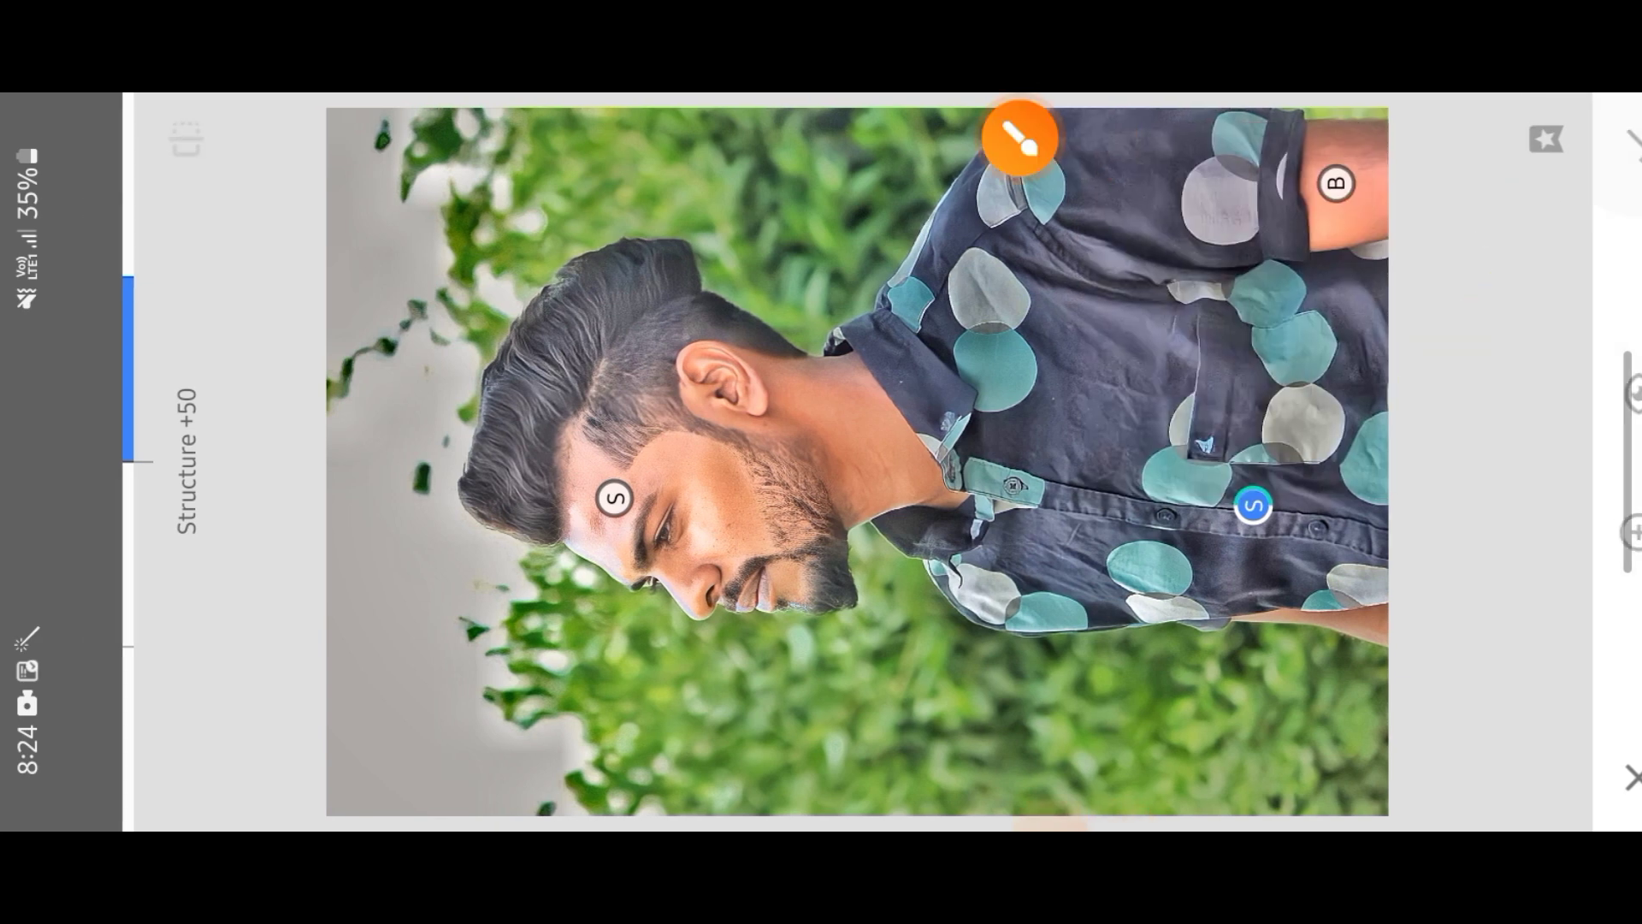
pyautogui.click(1020, 139)
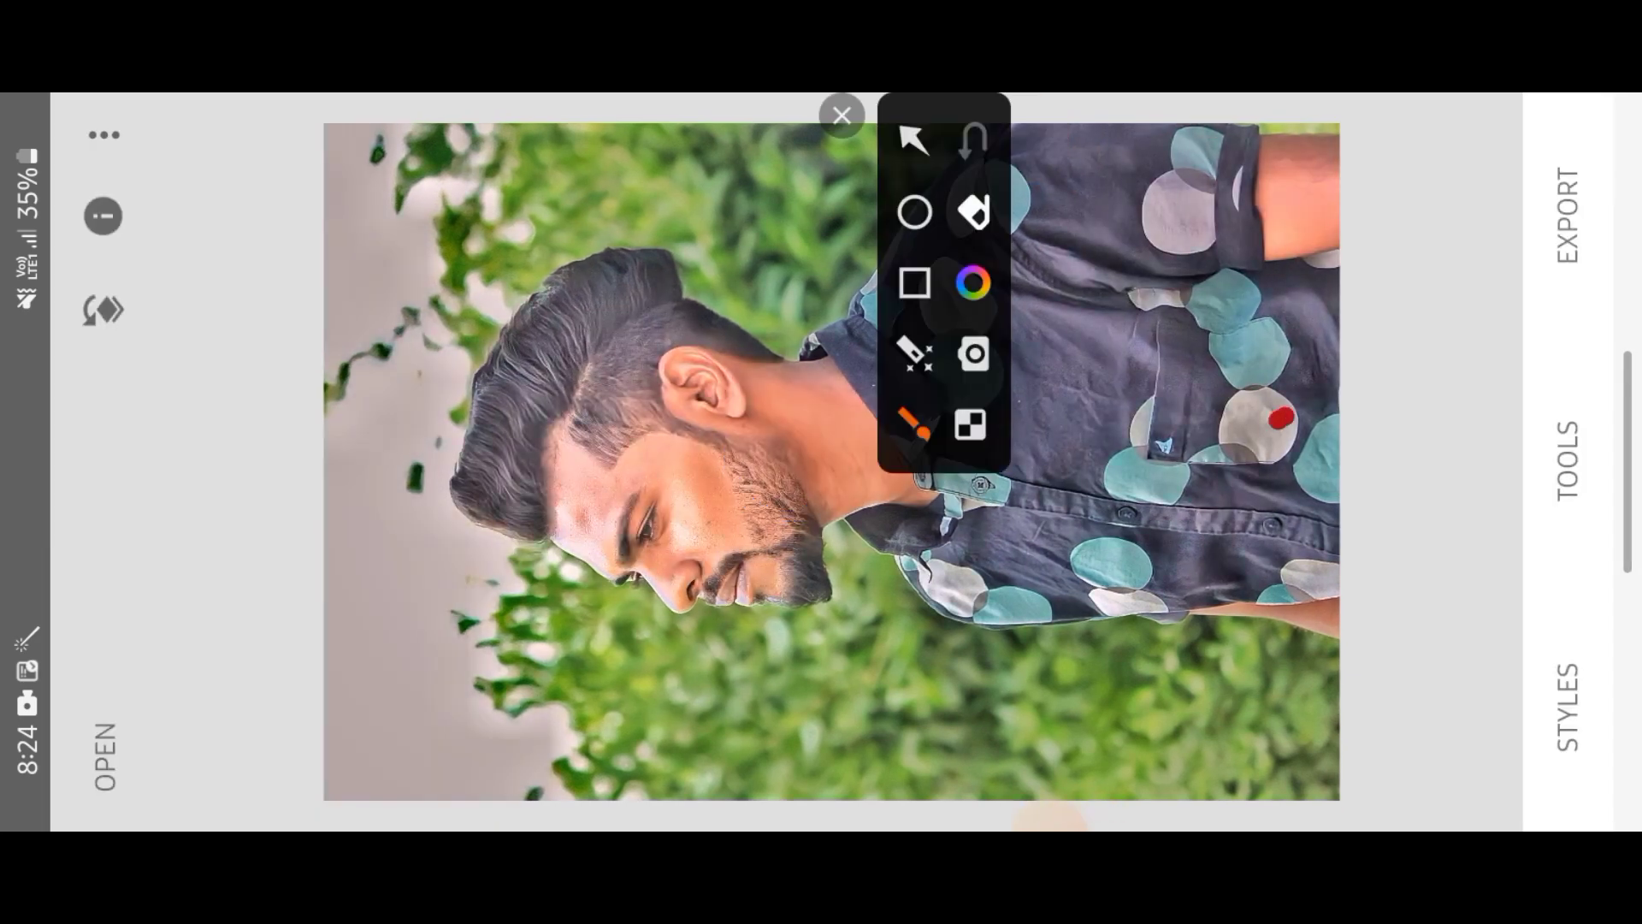
pyautogui.click(841, 114)
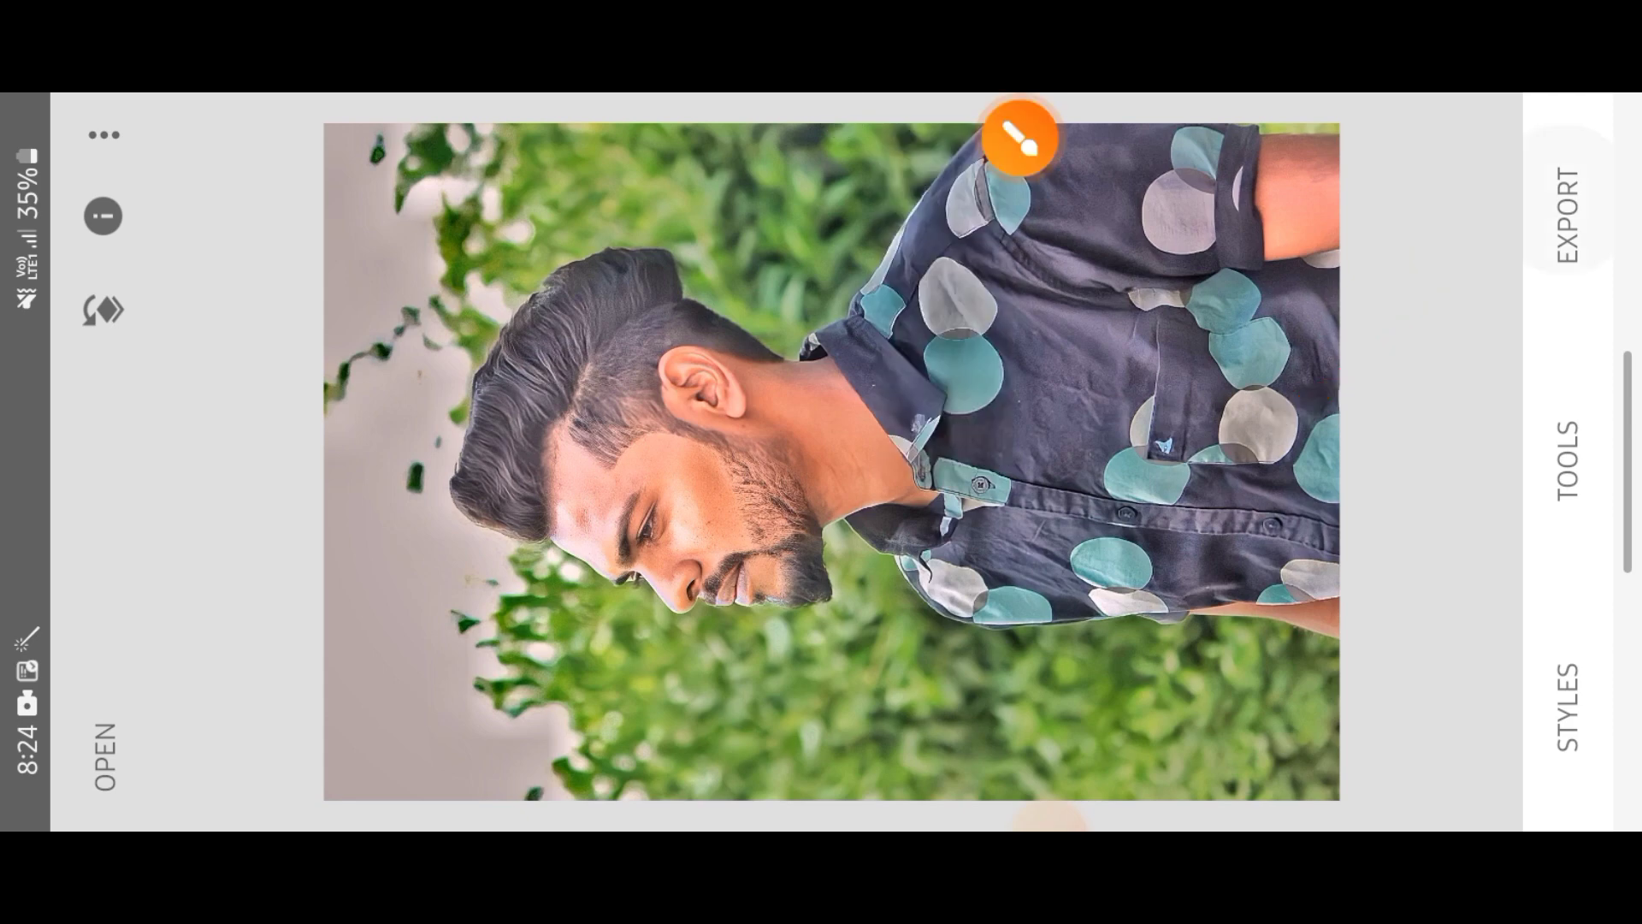
# Share the edited portrait from Snapseed's Export menu to Autodesk SketchBook.
pyautogui.click(1567, 214)
pyautogui.click(1020, 139)
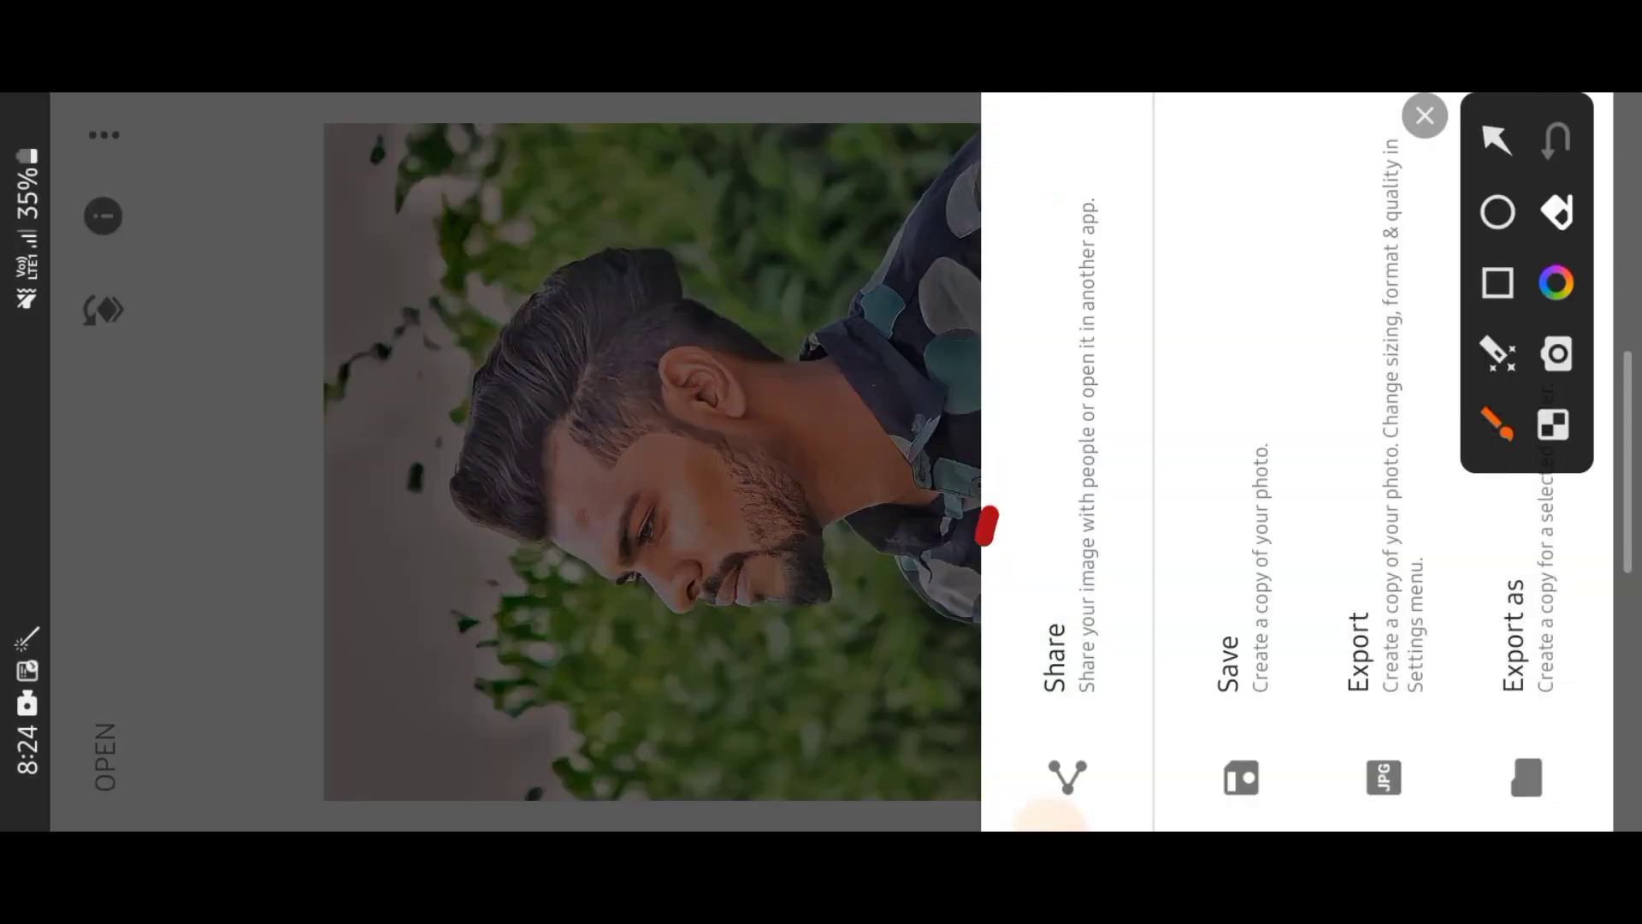
pyautogui.click(1424, 115)
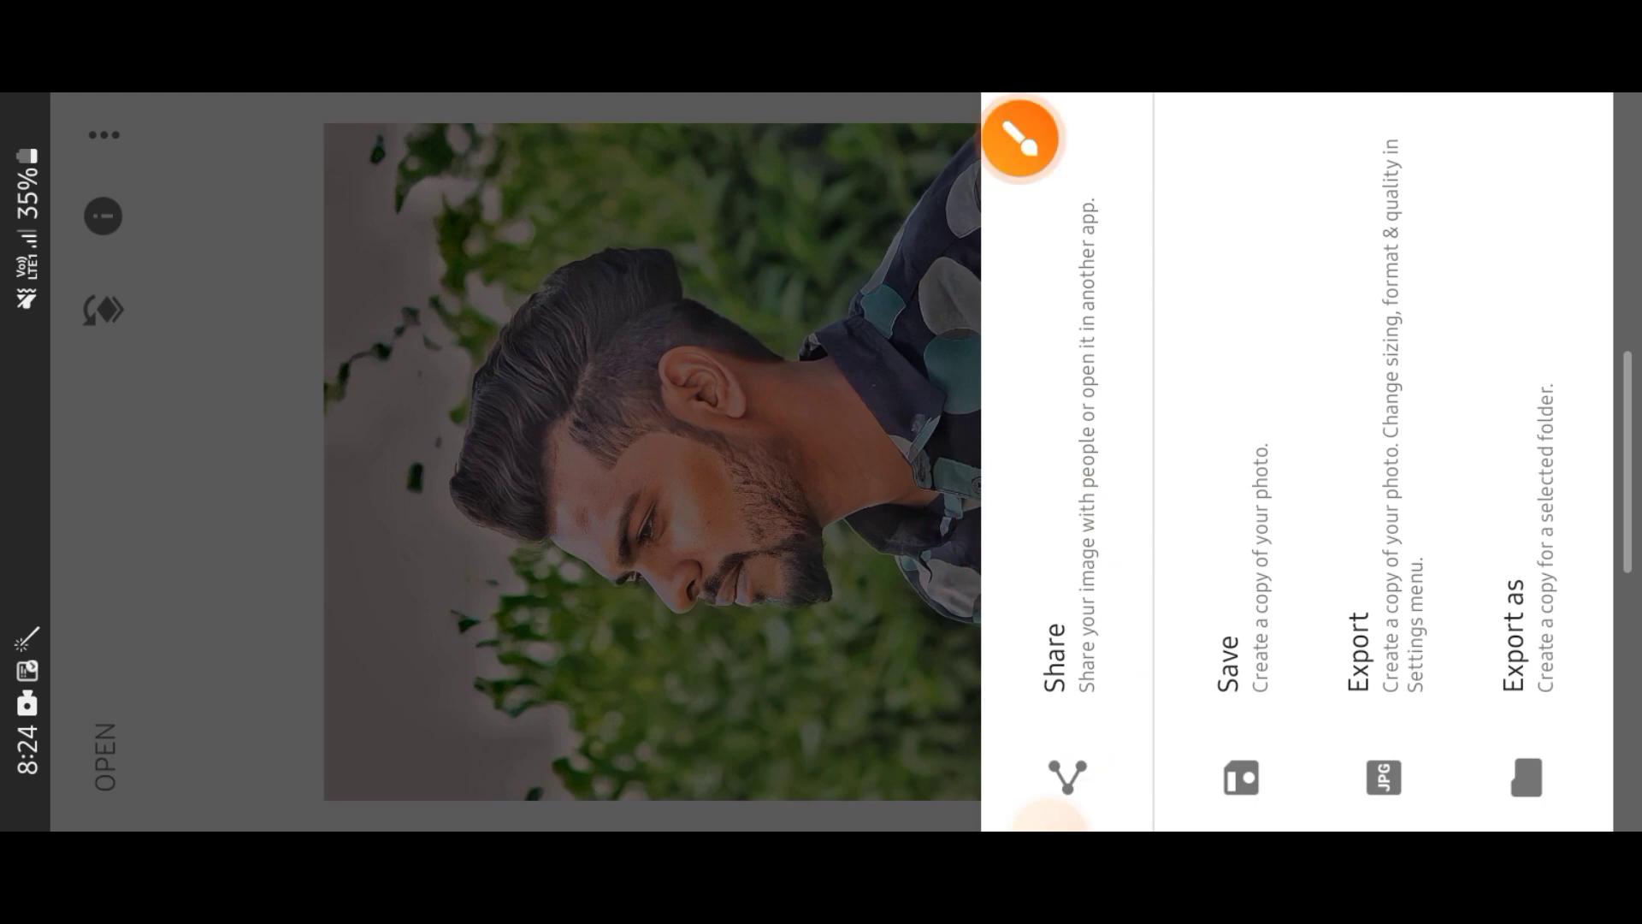
pyautogui.click(1240, 668)
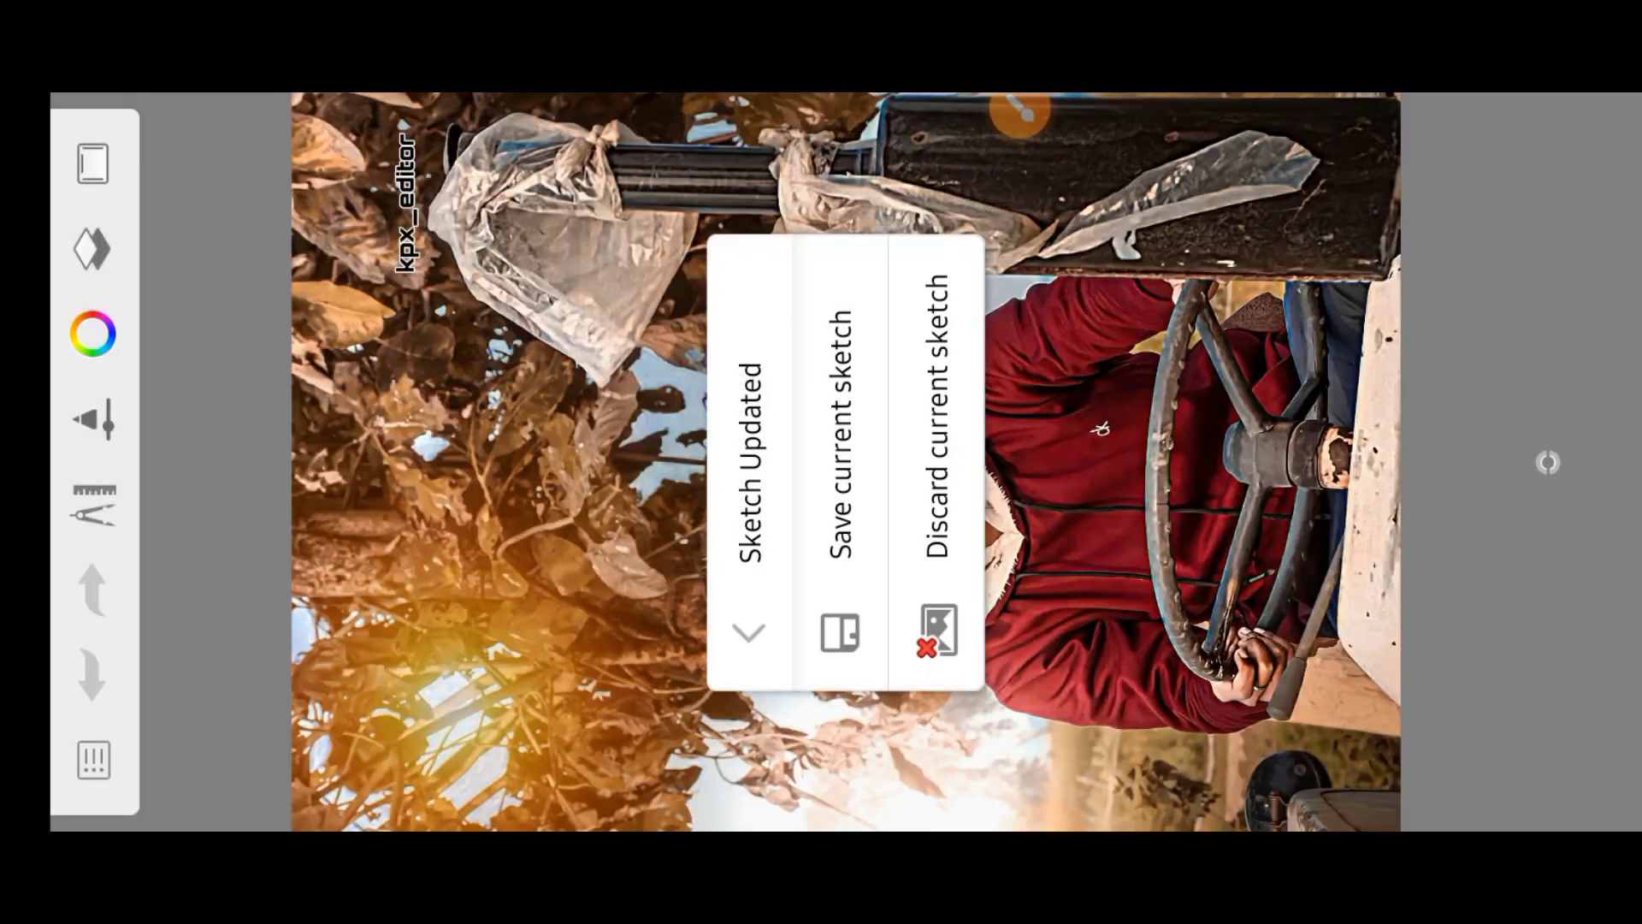
# Discard the old sketch so the portrait loads, fit the canvas, and open the Brush Library.
pyautogui.click(937, 462)
pyautogui.click(927, 237)
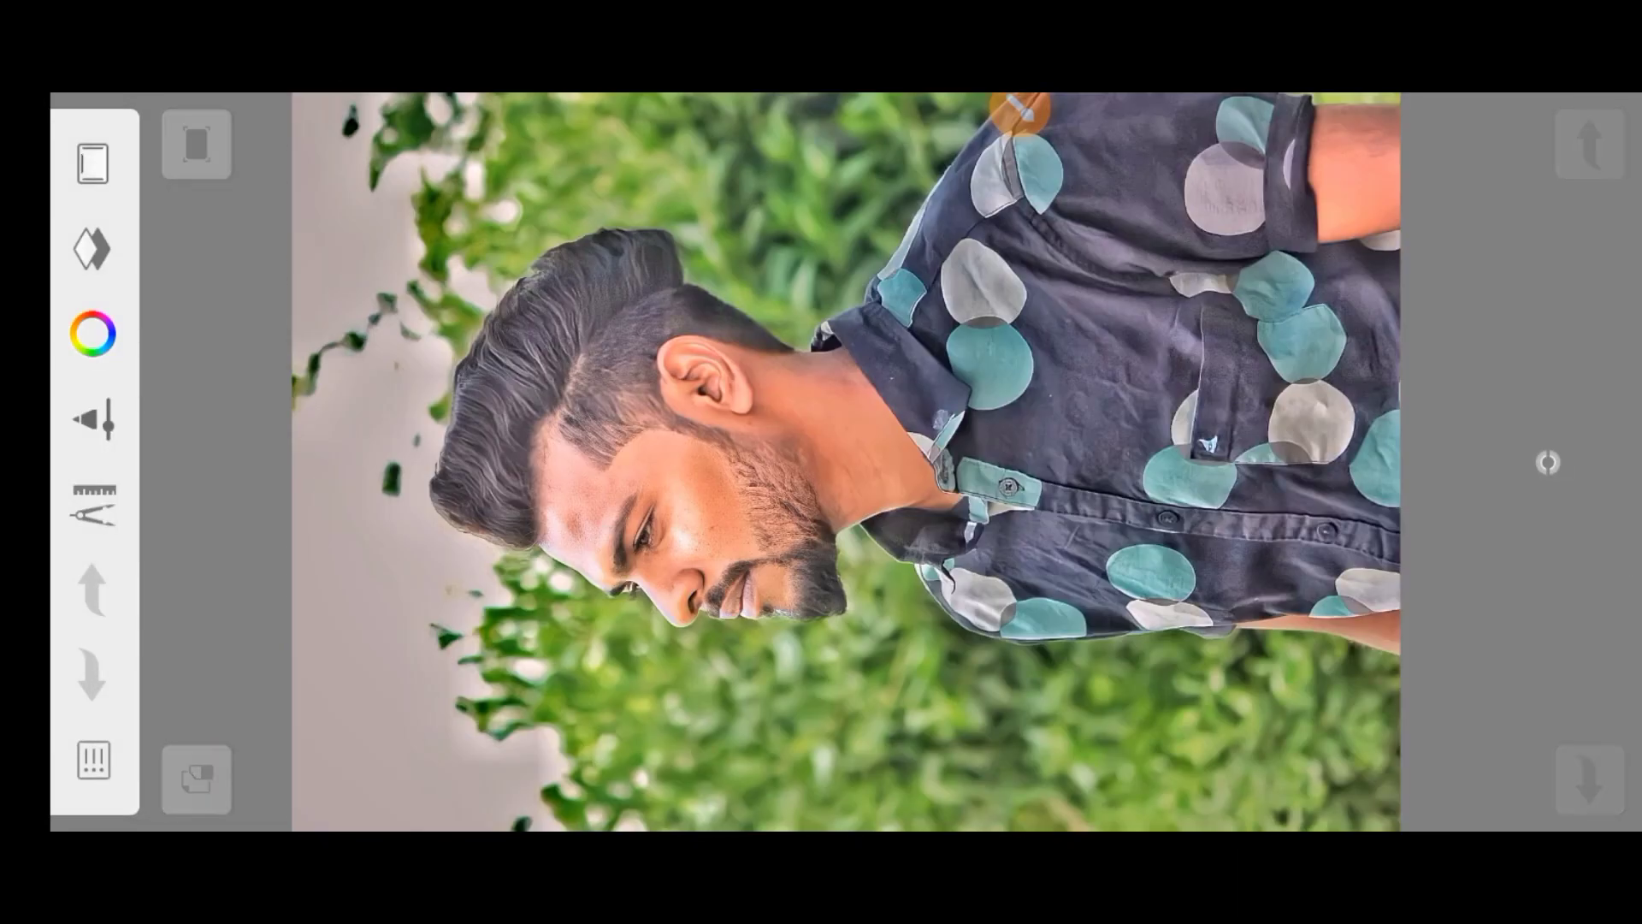
pyautogui.scroll(-3, 1031, 462)
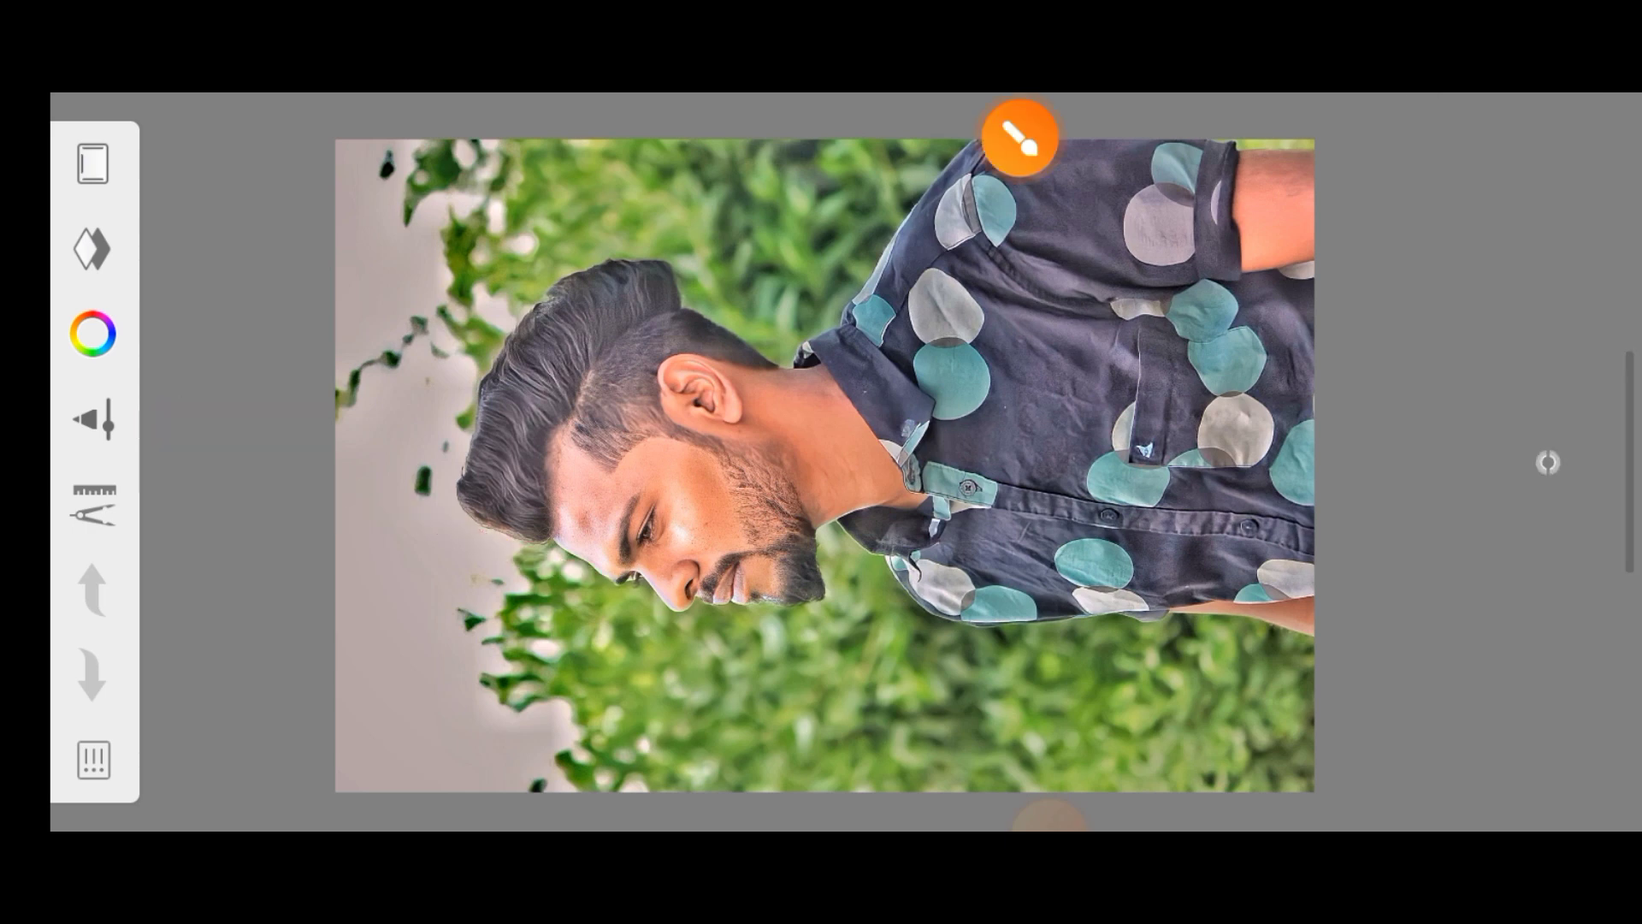
pyautogui.click(92, 419)
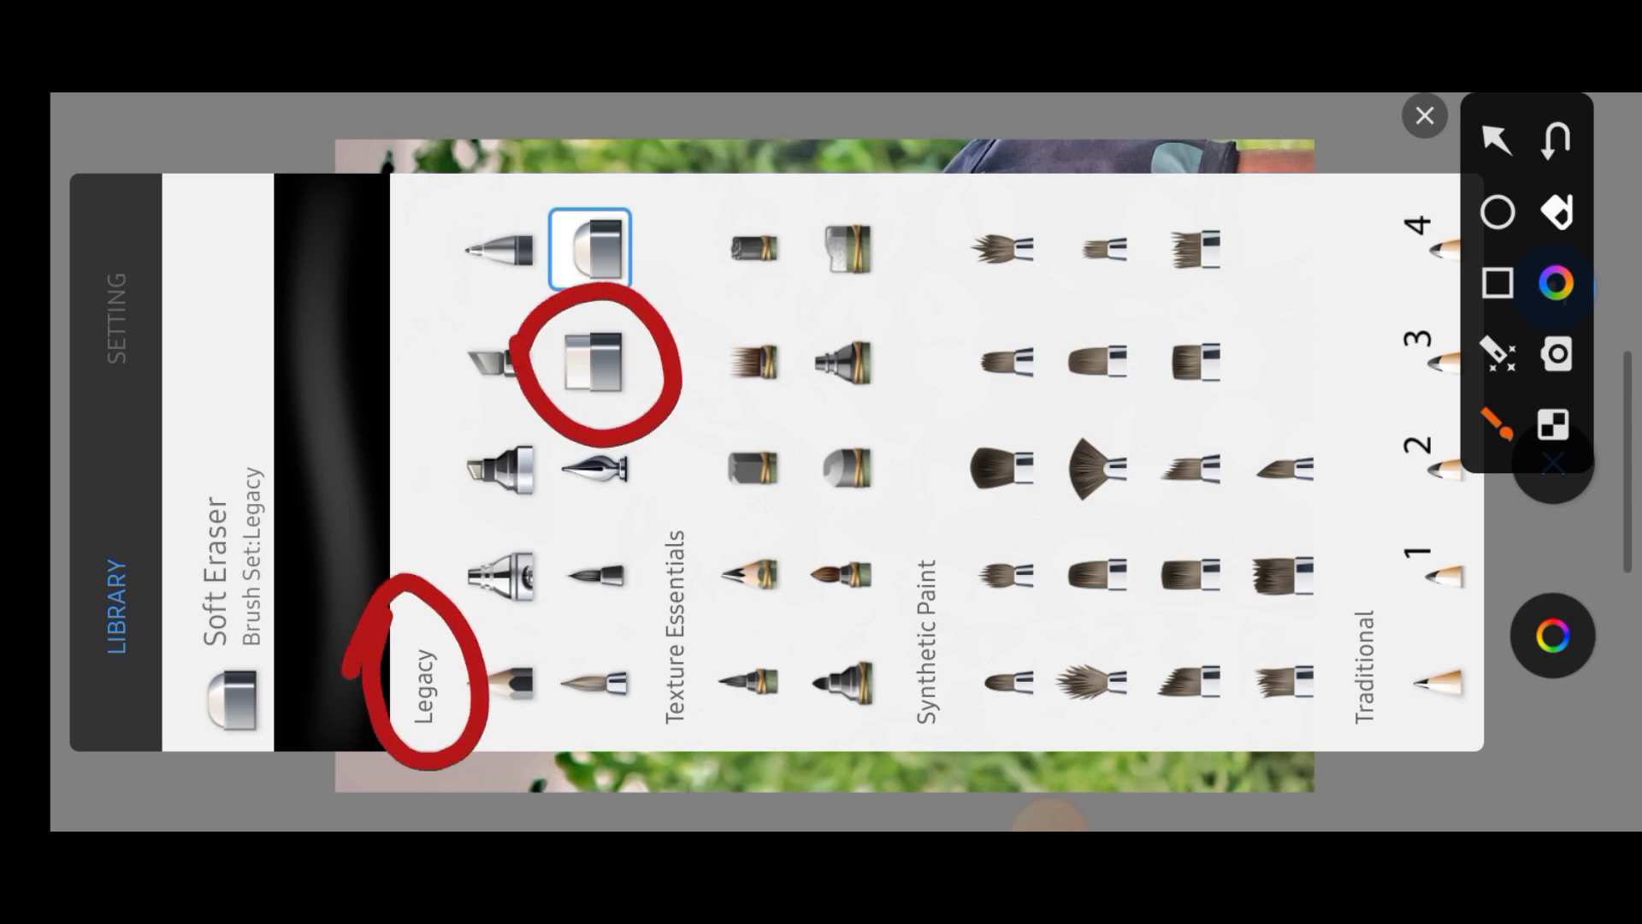
# Make the Legacy Hard Eraser active with Amount Erased 100% and size 52.1.
pyautogui.click(590, 361)
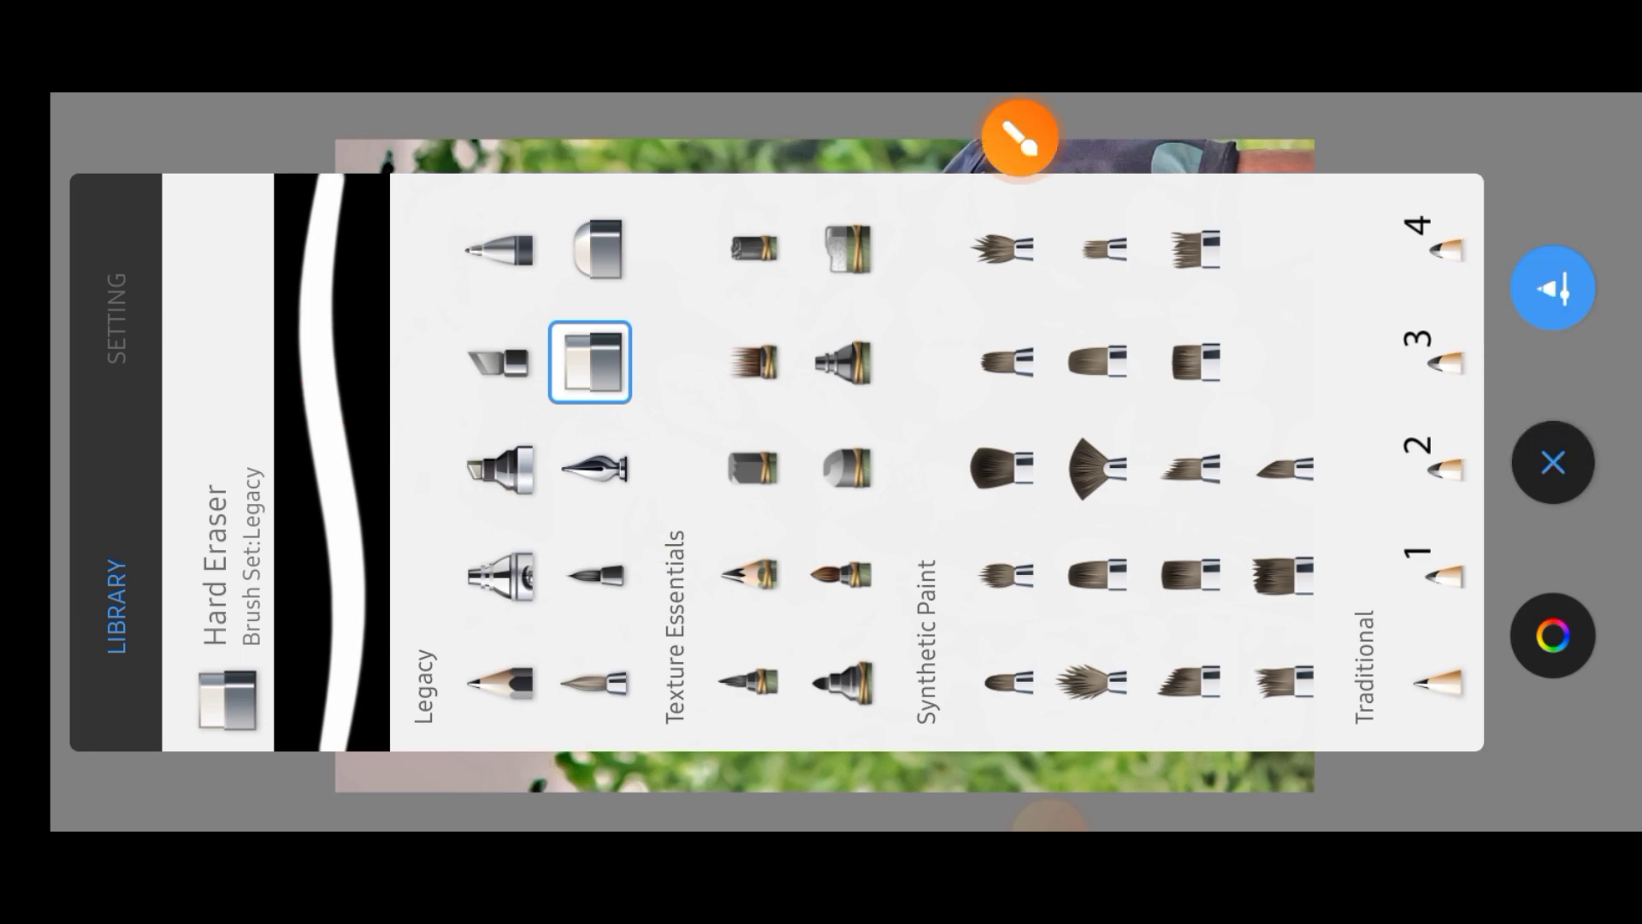
pyautogui.click(116, 318)
pyautogui.click(1553, 289)
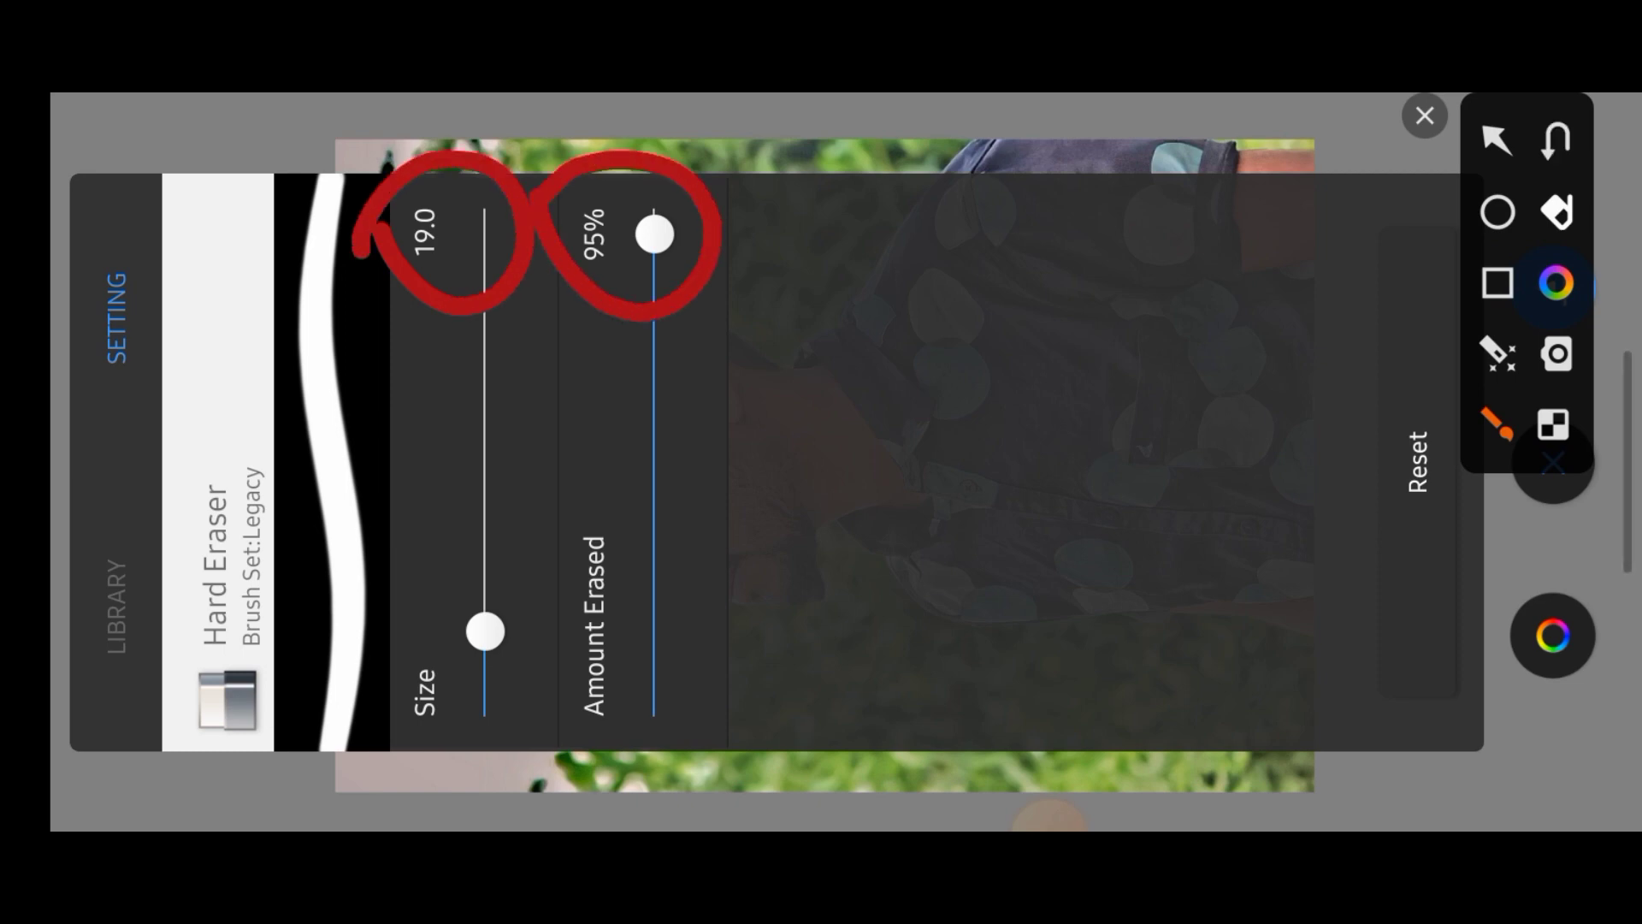
pyautogui.click(1425, 116)
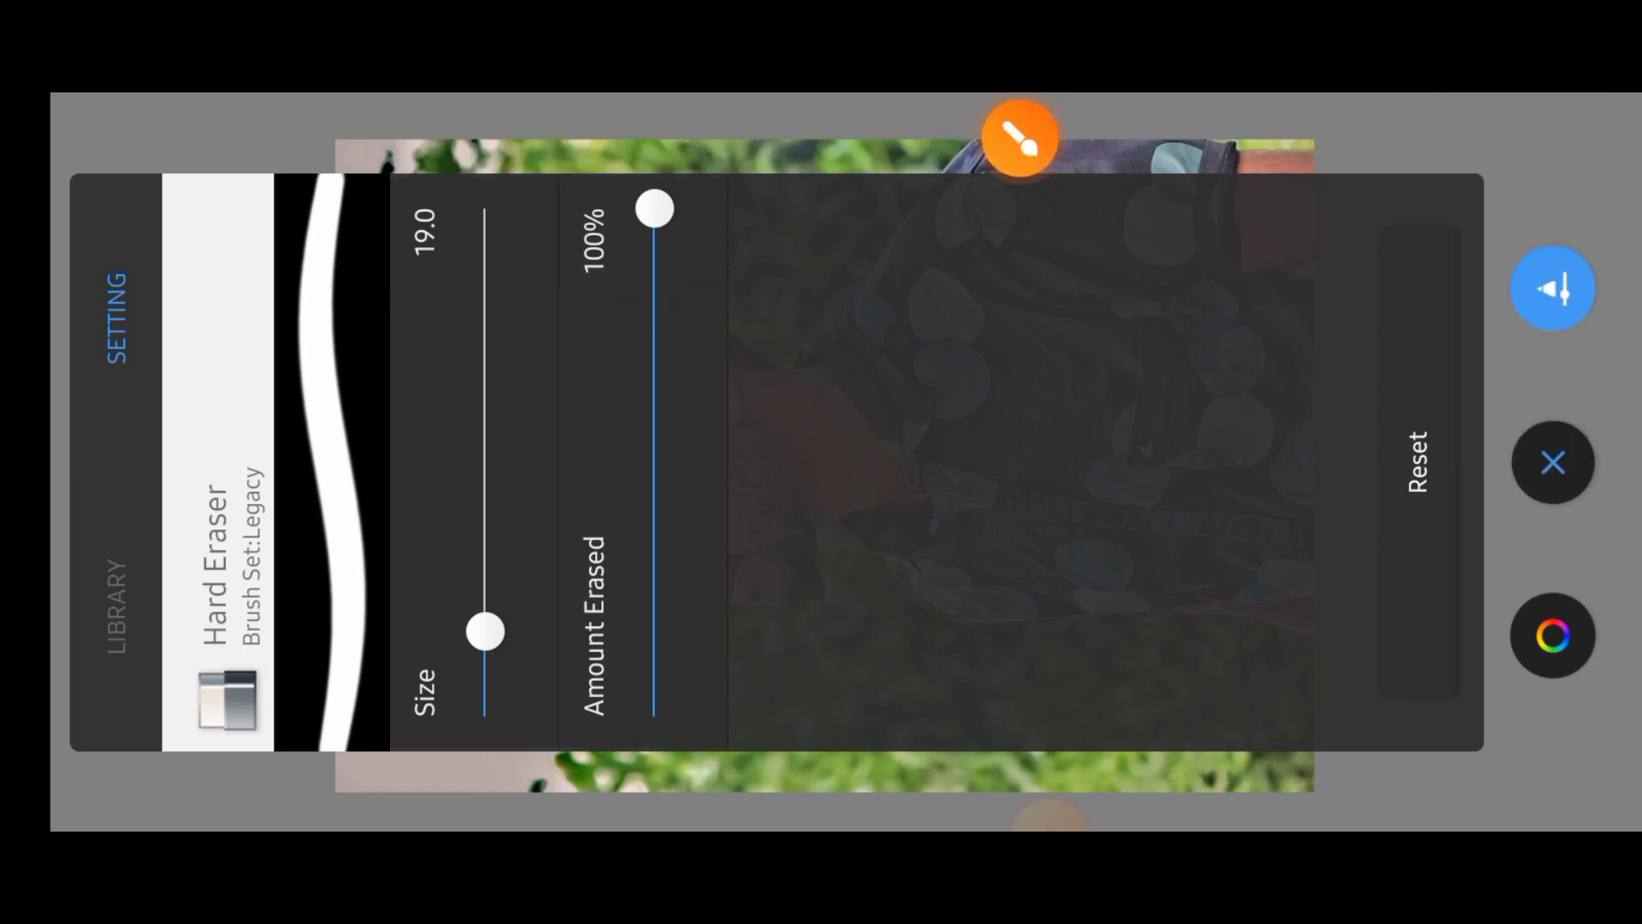
pyautogui.click(1553, 462)
pyautogui.scroll(2, 821, 462)
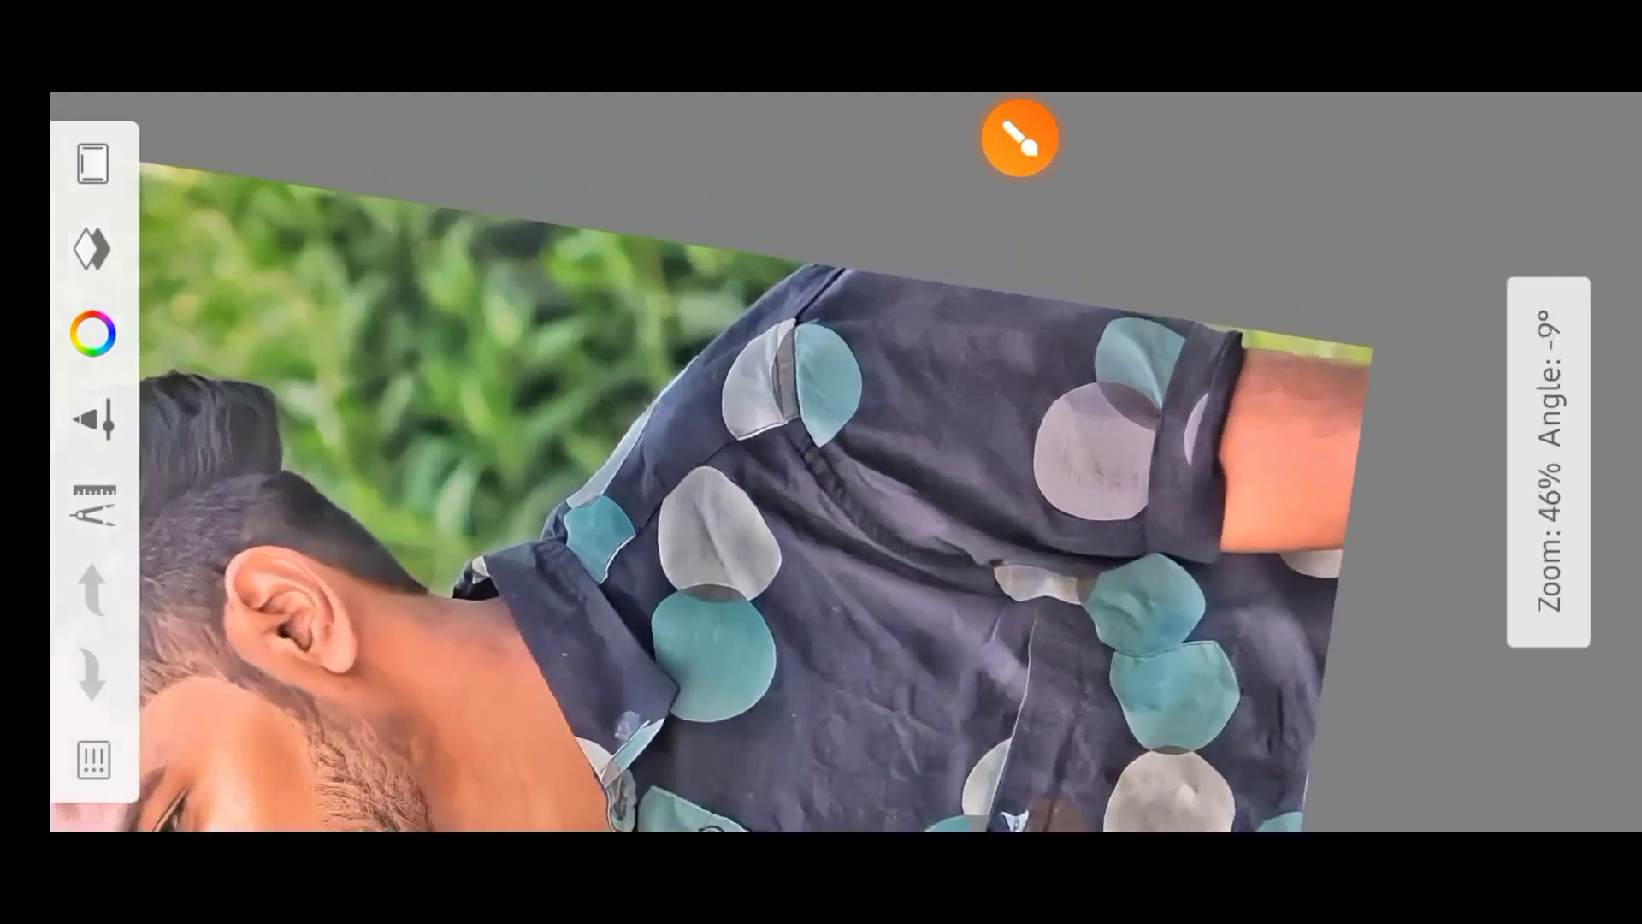
pyautogui.scroll(2, 822, 461)
pyautogui.scroll(4, 821, 462)
pyautogui.scroll(3, 821, 462)
pyautogui.scroll(3, 821, 462)
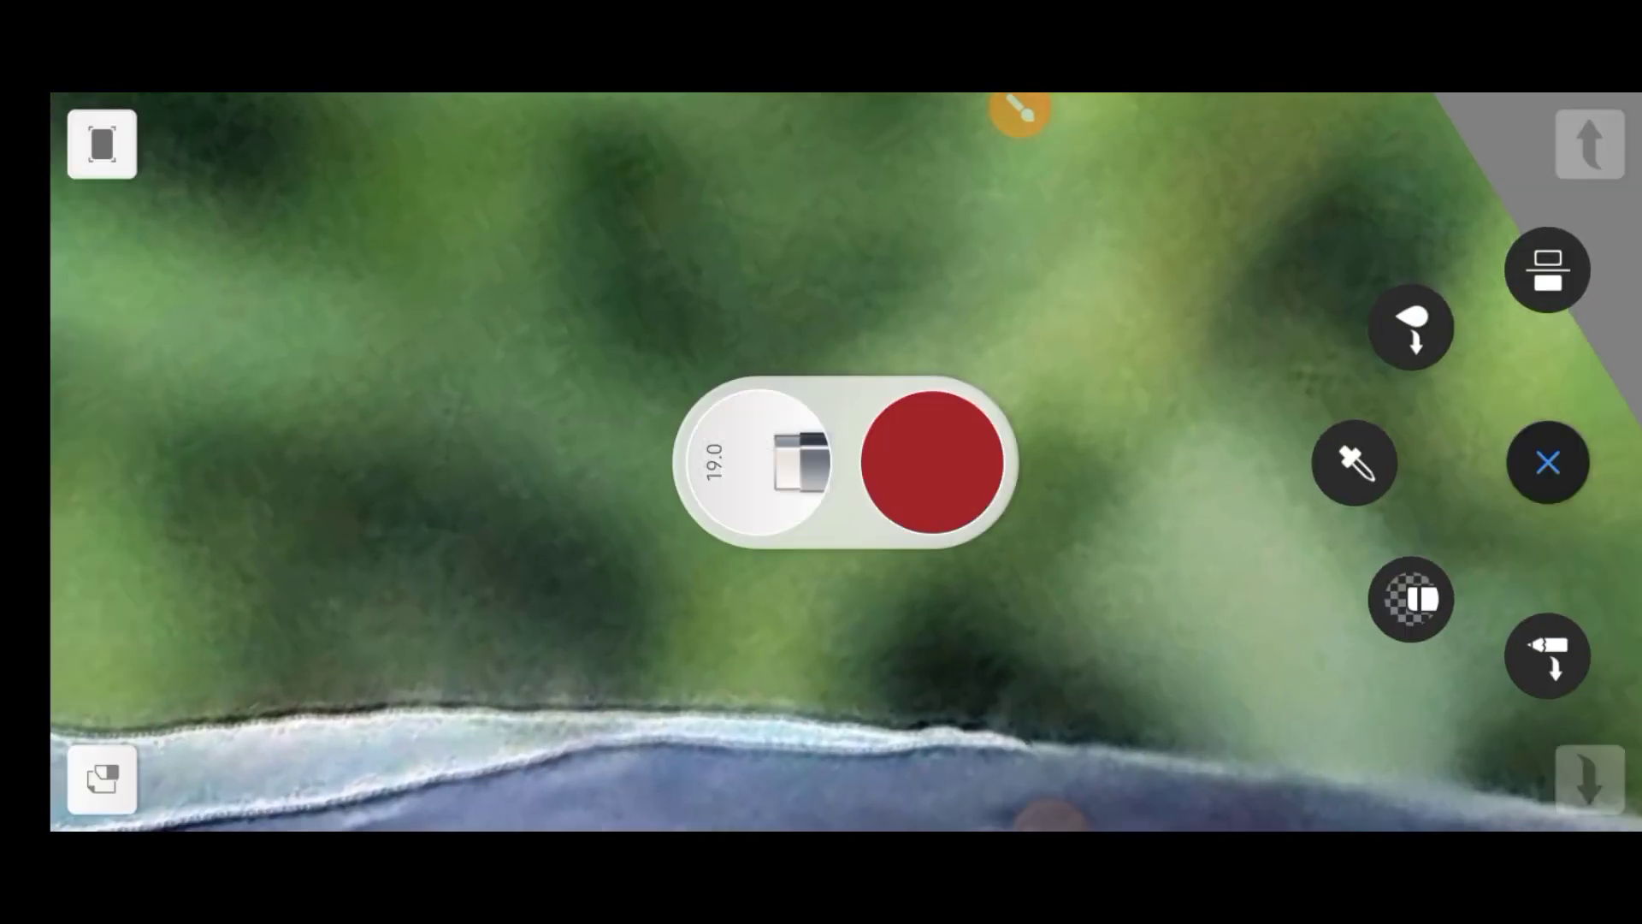
pyautogui.moveTo(757, 462); pyautogui.dragTo(757, 393)
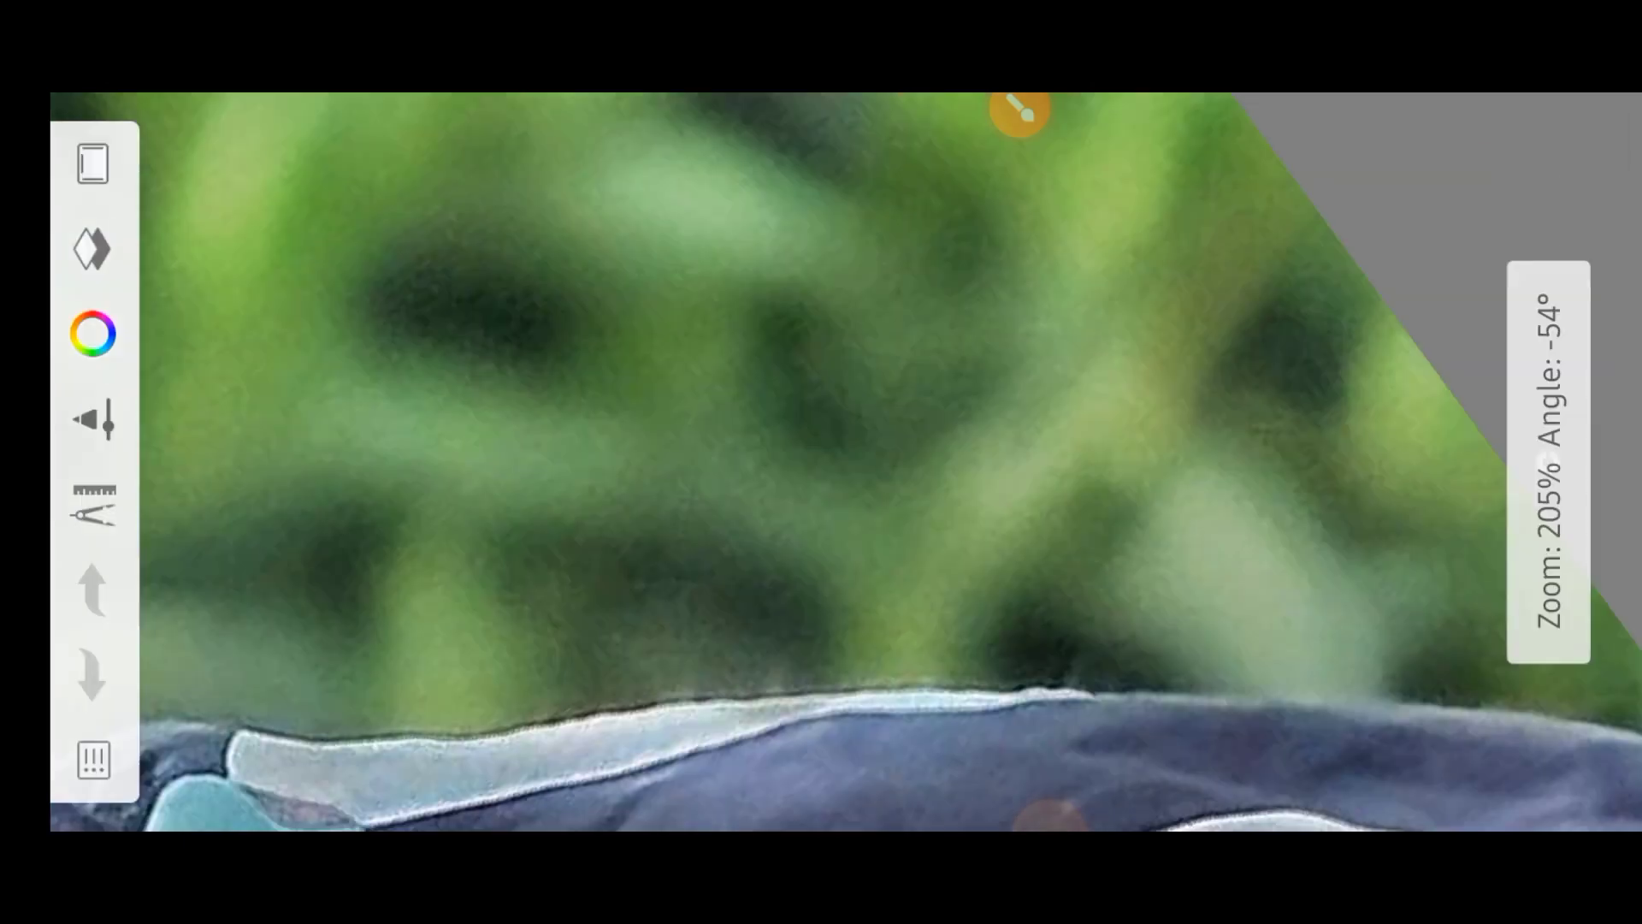
# Erase the green background around the shoulder and collar to transparency.
pyautogui.moveTo(1419, 342)
pyautogui.mouseDown()
pyautogui.moveTo(667, 283)
pyautogui.moveTo(428, 325)
pyautogui.moveTo(299, 496)
pyautogui.mouseUp()
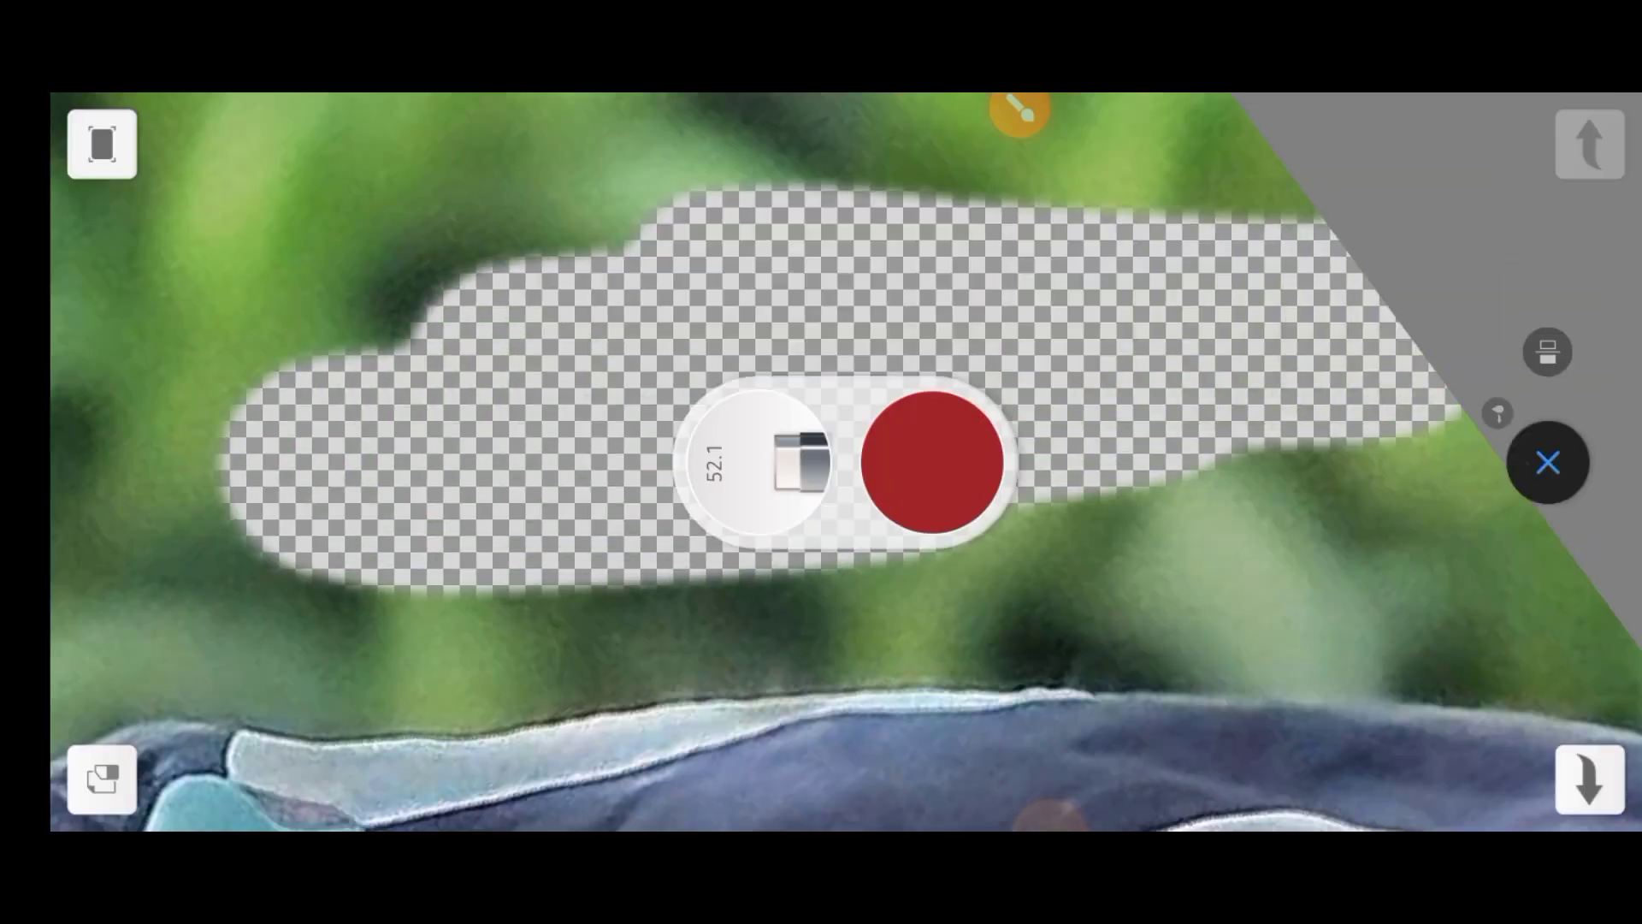
pyautogui.moveTo(843, 454); pyautogui.dragTo(842, 427)
pyautogui.scroll(2, 821, 461)
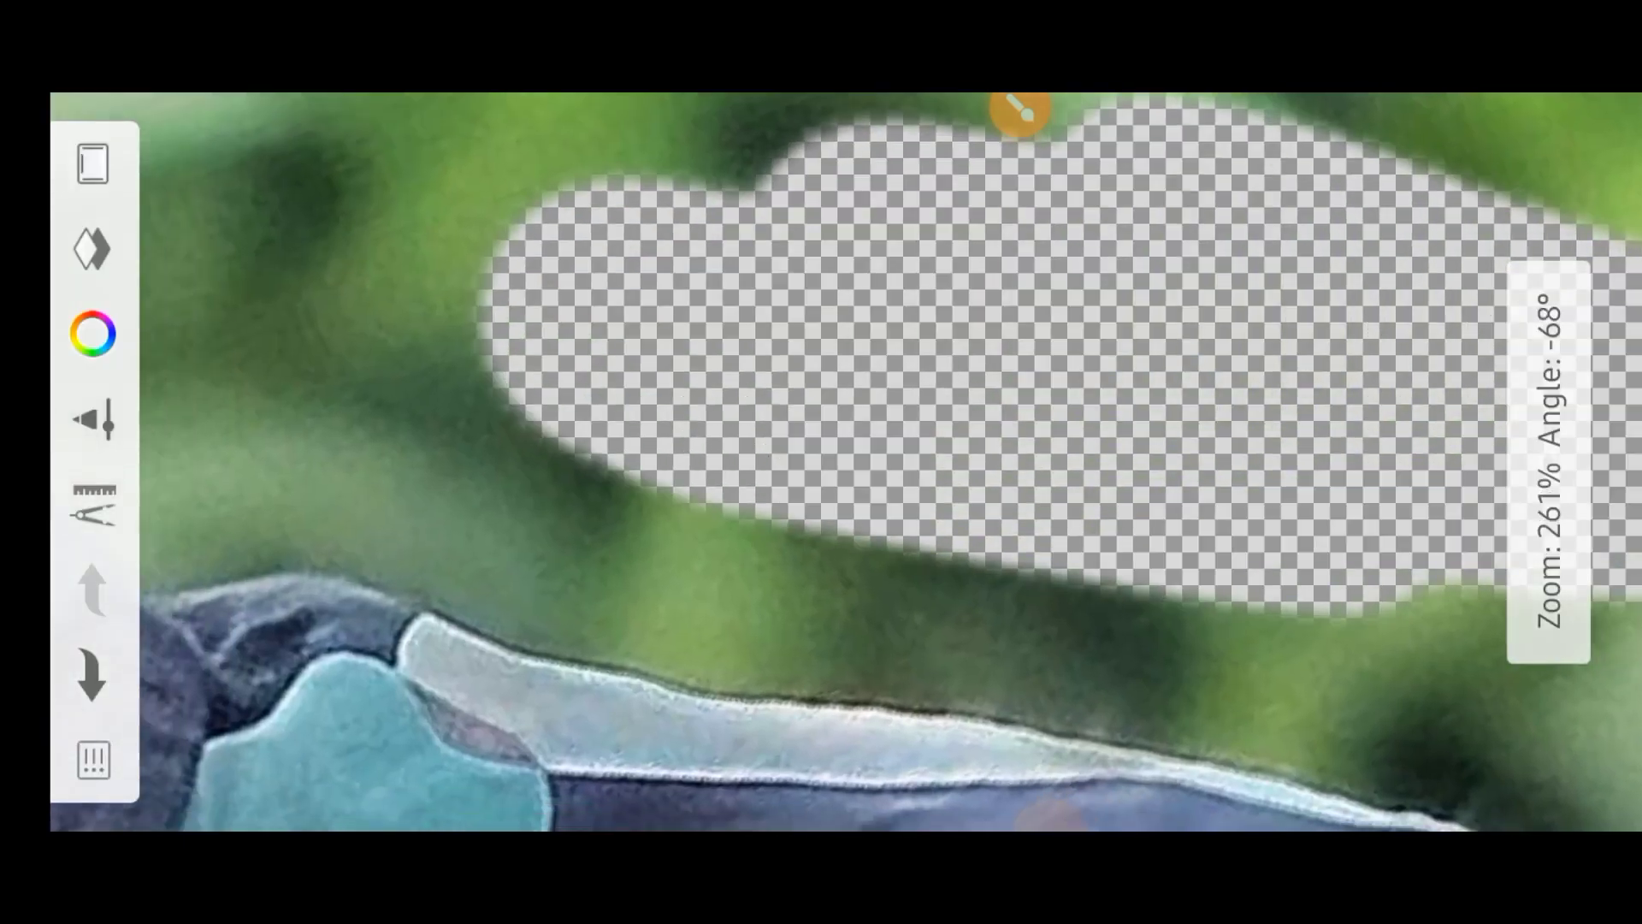
pyautogui.moveTo(598, 257)
pyautogui.mouseDown()
pyautogui.moveTo(239, 291)
pyautogui.moveTo(325, 514)
pyautogui.moveTo(727, 616)
pyautogui.mouseUp()
pyautogui.moveTo(513, 650)
pyautogui.mouseDown()
pyautogui.moveTo(1026, 650)
pyautogui.moveTo(1215, 599)
pyautogui.mouseUp()
pyautogui.scroll(2, 821, 462)
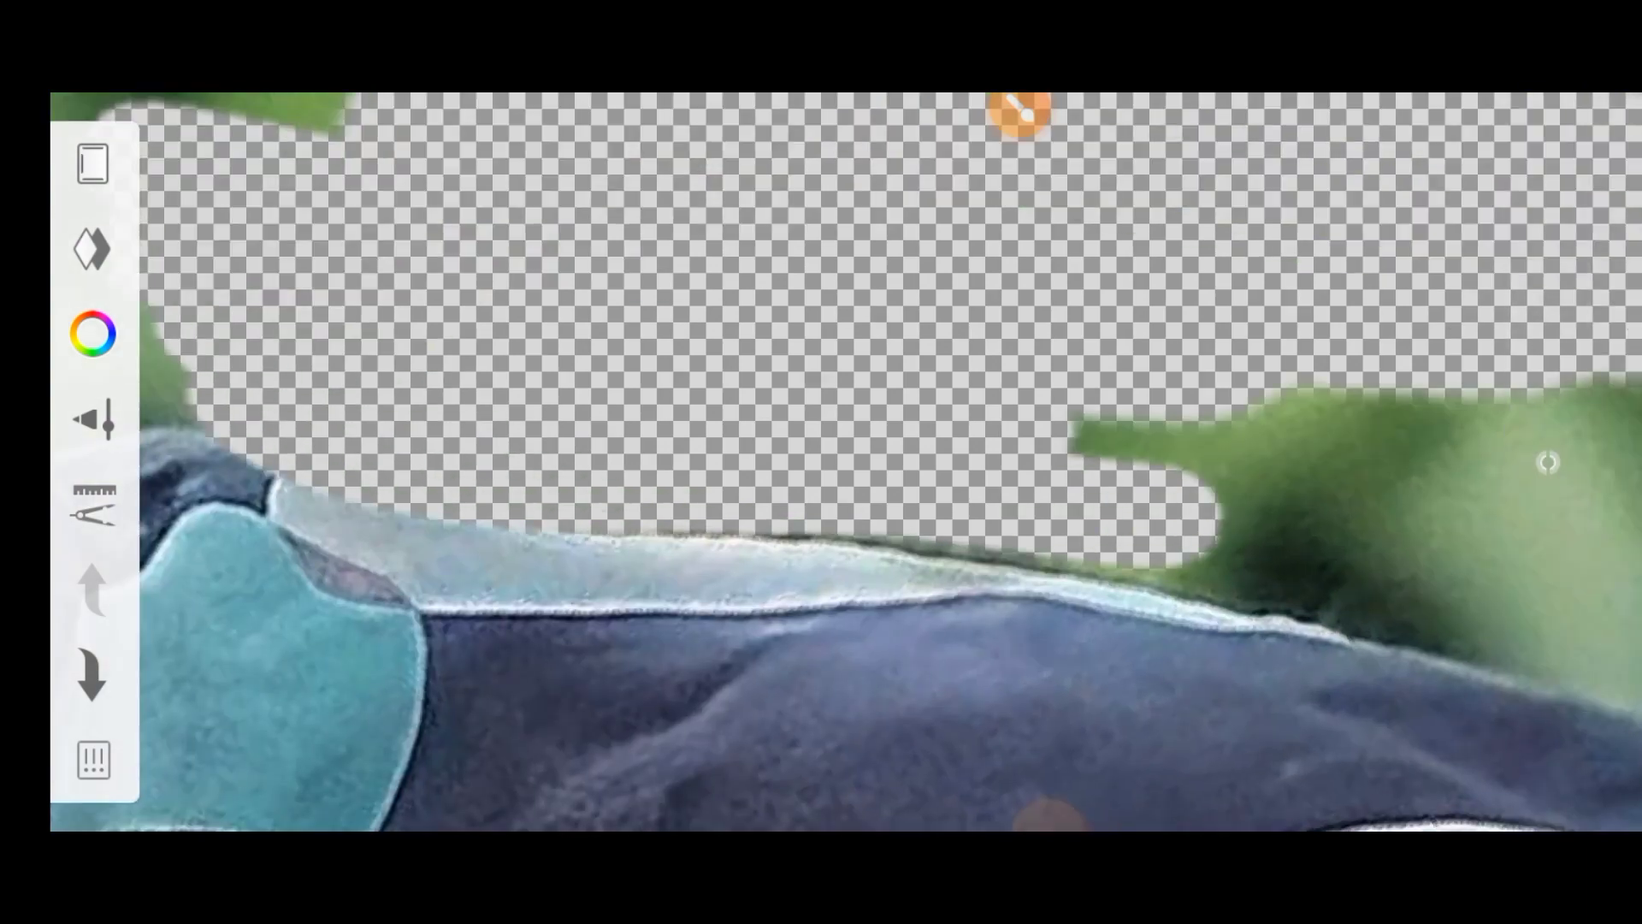
pyautogui.moveTo(812, 547); pyautogui.dragTo(1454, 496)
pyautogui.scroll(-1, 821, 461)
pyautogui.moveTo(855, 411); pyautogui.dragTo(1352, 411)
pyautogui.moveTo(890, 471); pyautogui.dragTo(1266, 496)
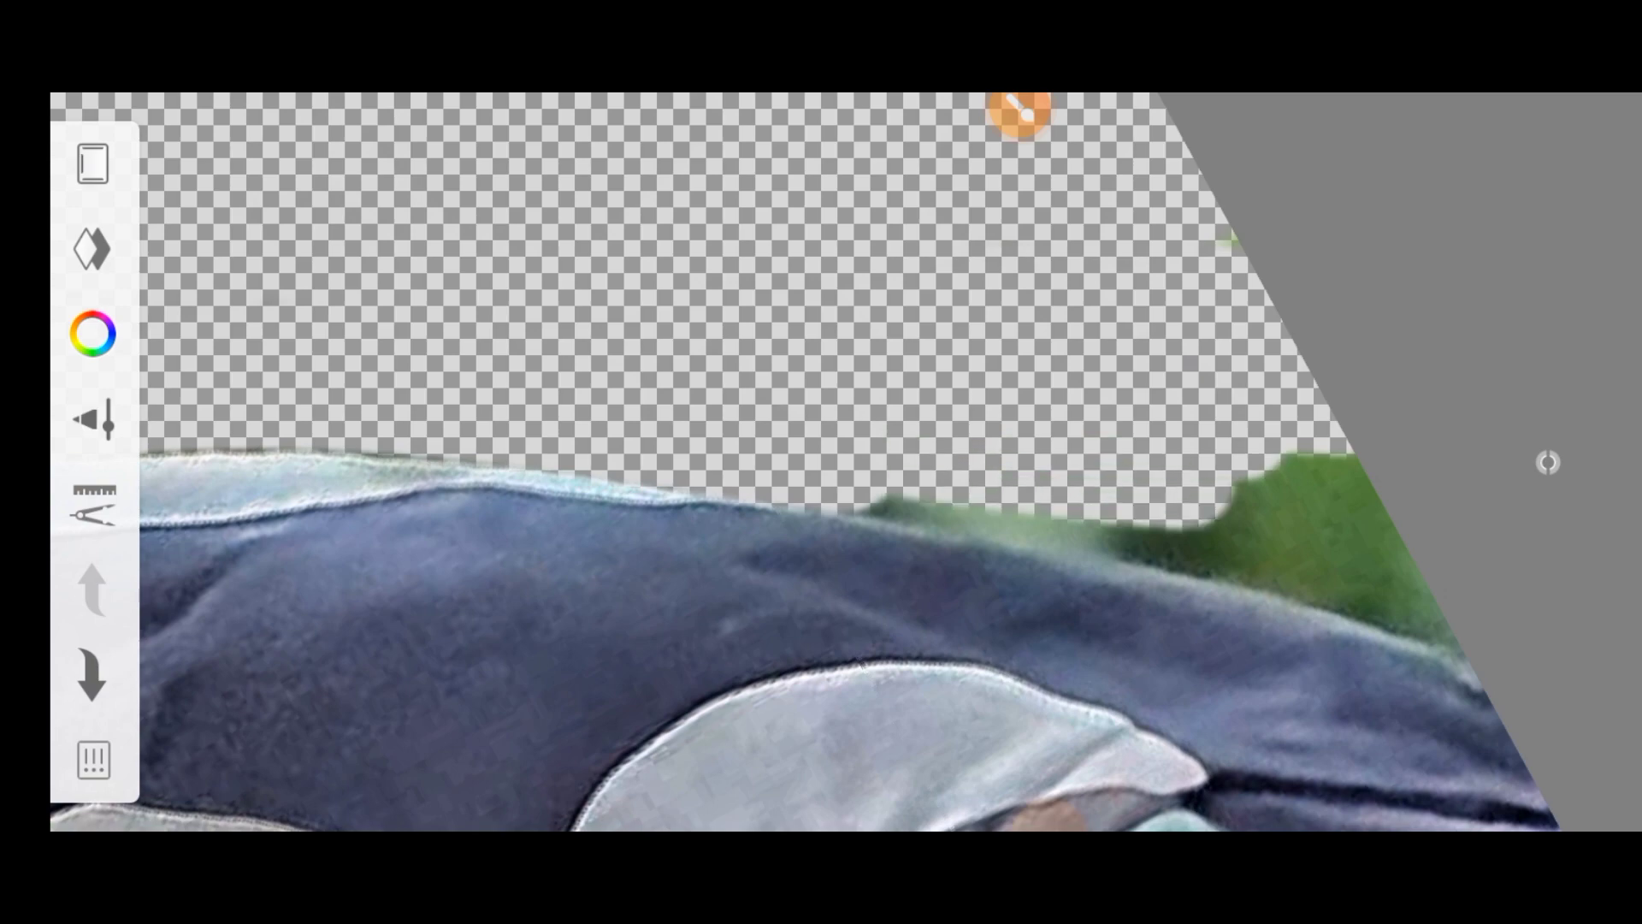
pyautogui.moveTo(855, 530); pyautogui.dragTo(1420, 590)
pyautogui.scroll(-1, 821, 462)
pyautogui.moveTo(479, 206); pyautogui.dragTo(1283, 350)
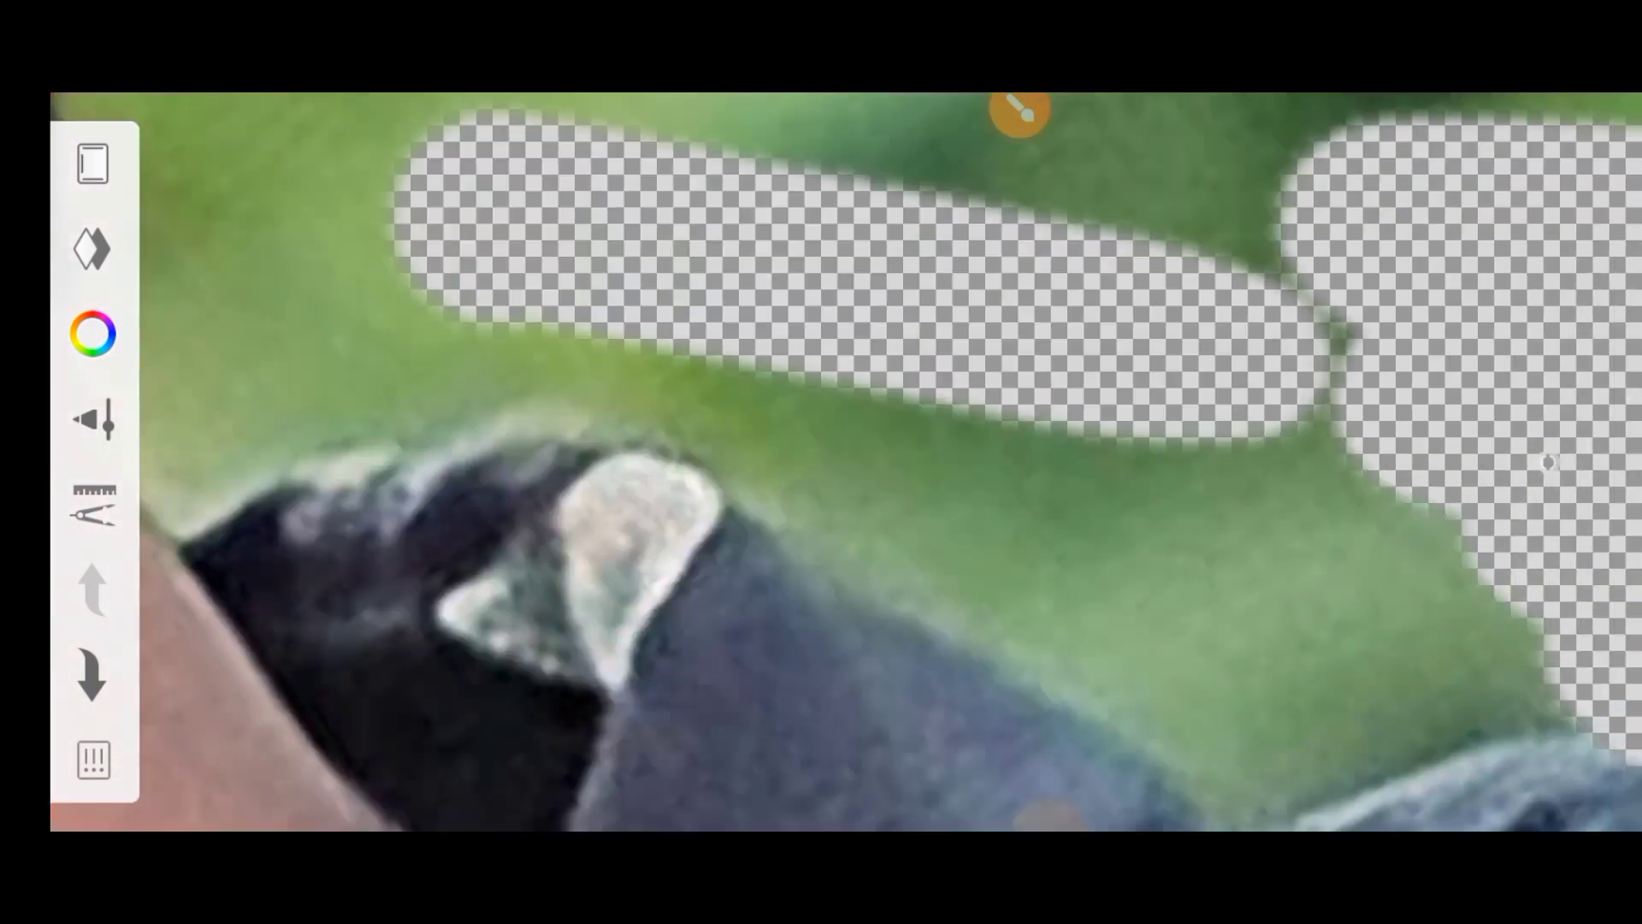
pyautogui.moveTo(385, 256); pyautogui.dragTo(1026, 496)
pyautogui.moveTo(650, 479); pyautogui.dragTo(1214, 685)
pyautogui.moveTo(1026, 633); pyautogui.dragTo(1335, 813)
pyautogui.scroll(3, 821, 462)
pyautogui.scroll(-1, 821, 462)
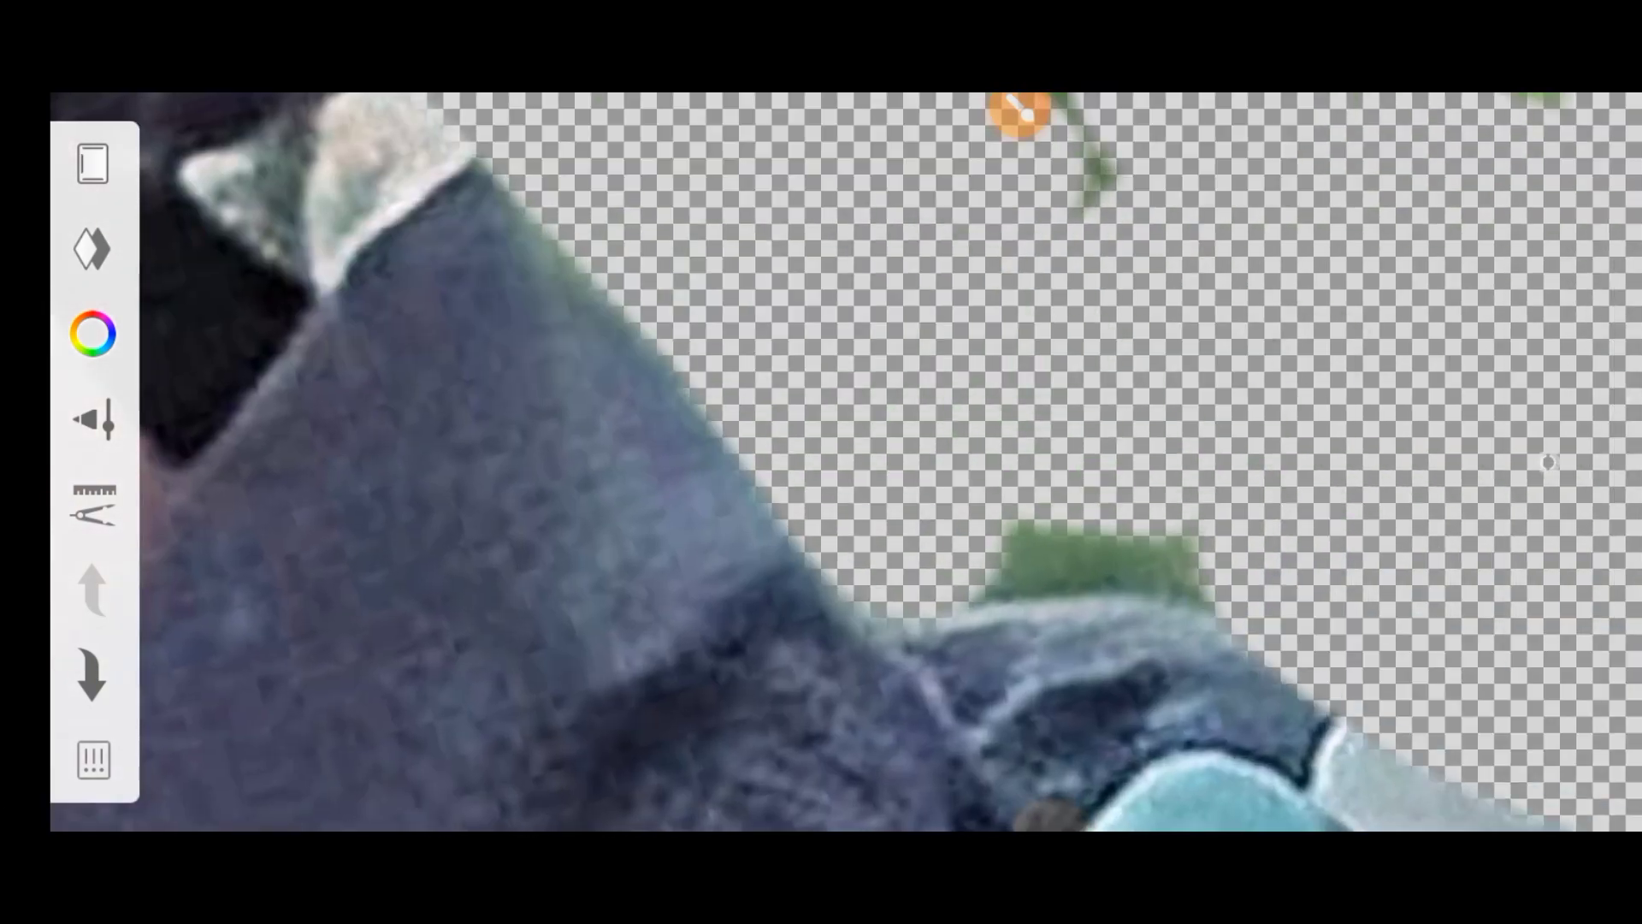
pyautogui.moveTo(966, 564)
pyautogui.mouseDown()
pyautogui.moveTo(1198, 590)
pyautogui.moveTo(1215, 616)
pyautogui.mouseUp()
pyautogui.scroll(-1, 821, 462)
pyautogui.scroll(2, 821, 461)
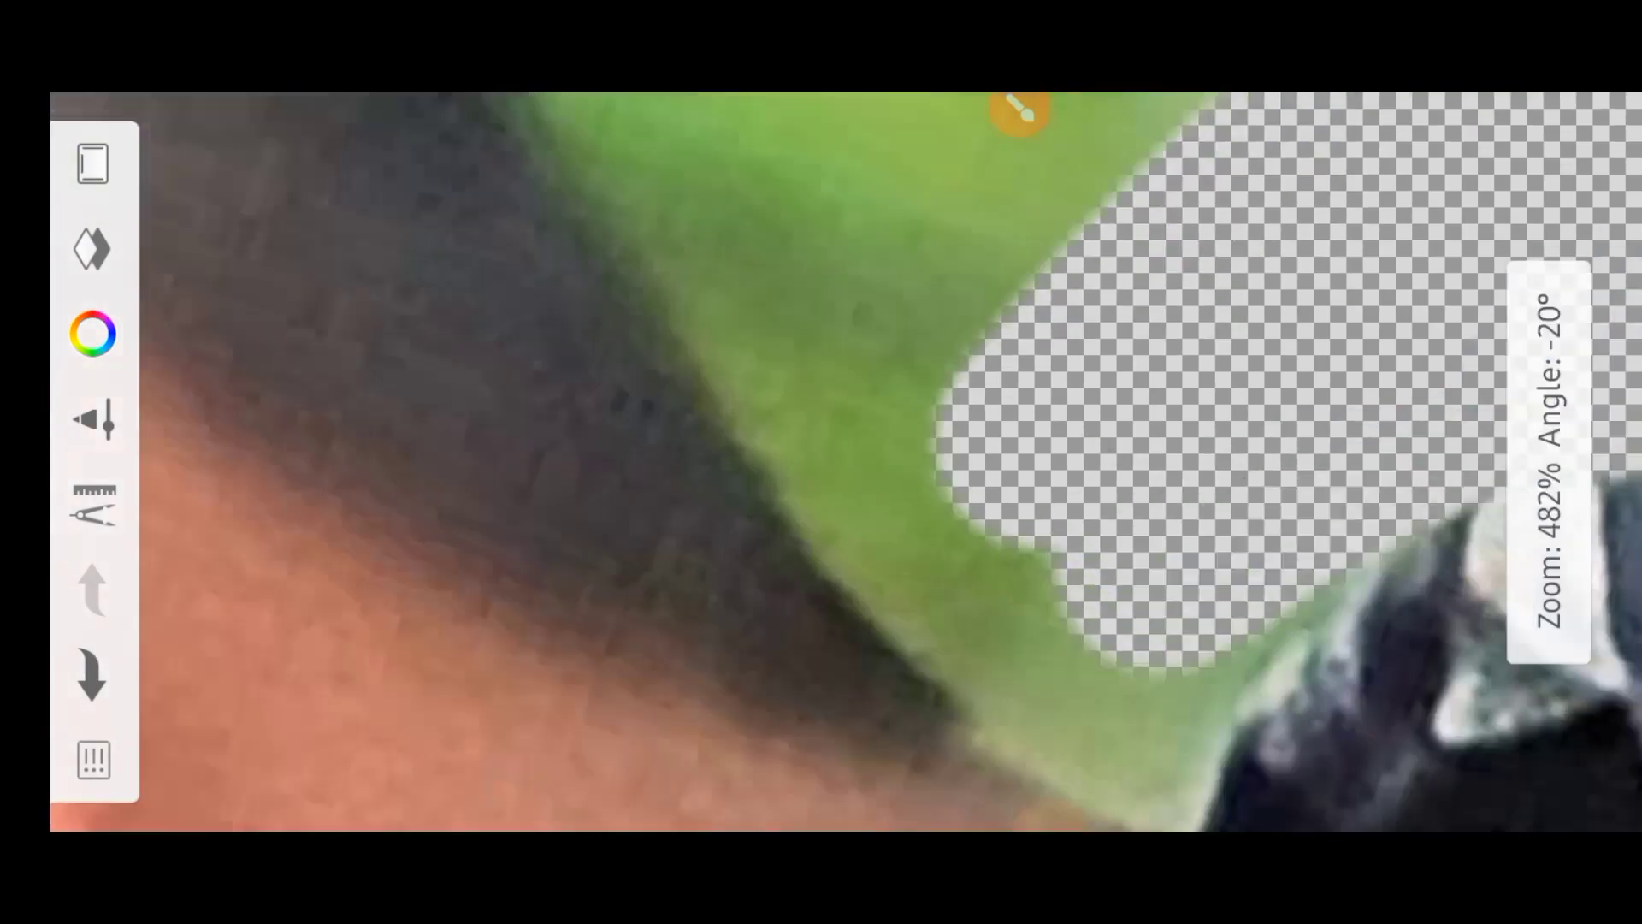
# Erase the green background beside the head and along the cut-out edges.
pyautogui.moveTo(641, 299); pyautogui.dragTo(223, 171)
pyautogui.moveTo(770, 599); pyautogui.dragTo(1240, 727)
pyautogui.moveTo(1044, 753); pyautogui.dragTo(1300, 513)
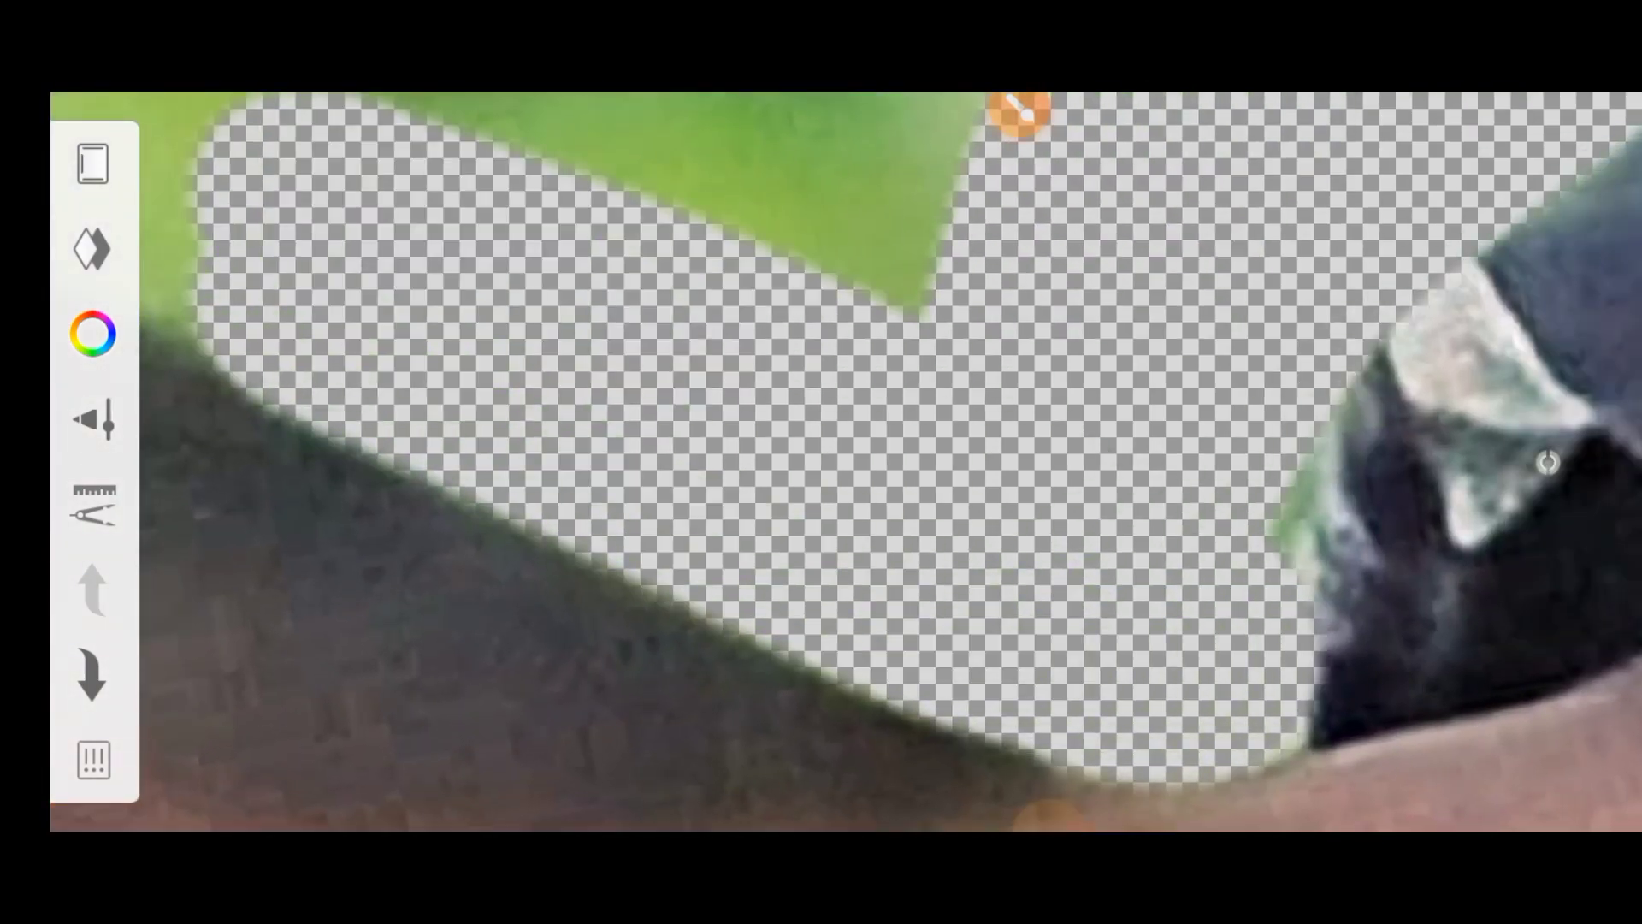
pyautogui.scroll(-2, 821, 462)
pyautogui.scroll(1, 821, 462)
pyautogui.moveTo(736, 394); pyautogui.dragTo(256, 214)
pyautogui.moveTo(376, 377)
pyautogui.mouseDown()
pyautogui.moveTo(753, 445)
pyautogui.moveTo(958, 504)
pyautogui.mouseUp()
pyautogui.scroll(1, 821, 462)
pyautogui.scroll(1, 821, 462)
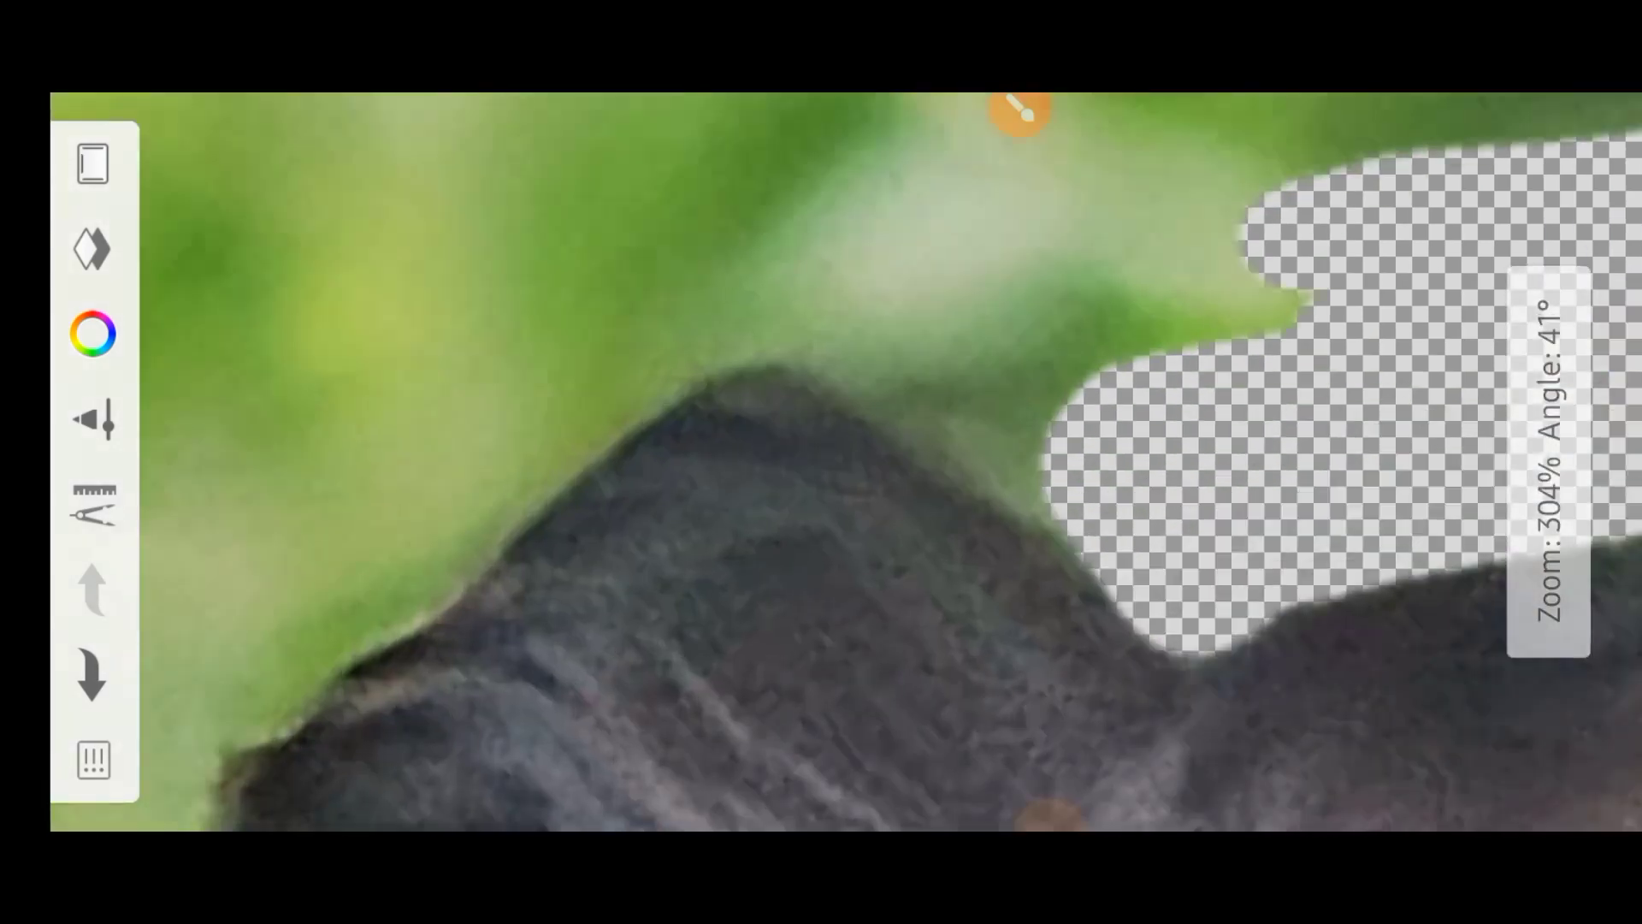
# Erase the remaining background bands above the man's hair.
pyautogui.moveTo(1197, 257)
pyautogui.mouseDown()
pyautogui.moveTo(214, 684)
pyautogui.moveTo(684, 385)
pyautogui.moveTo(1027, 428)
pyautogui.mouseUp()
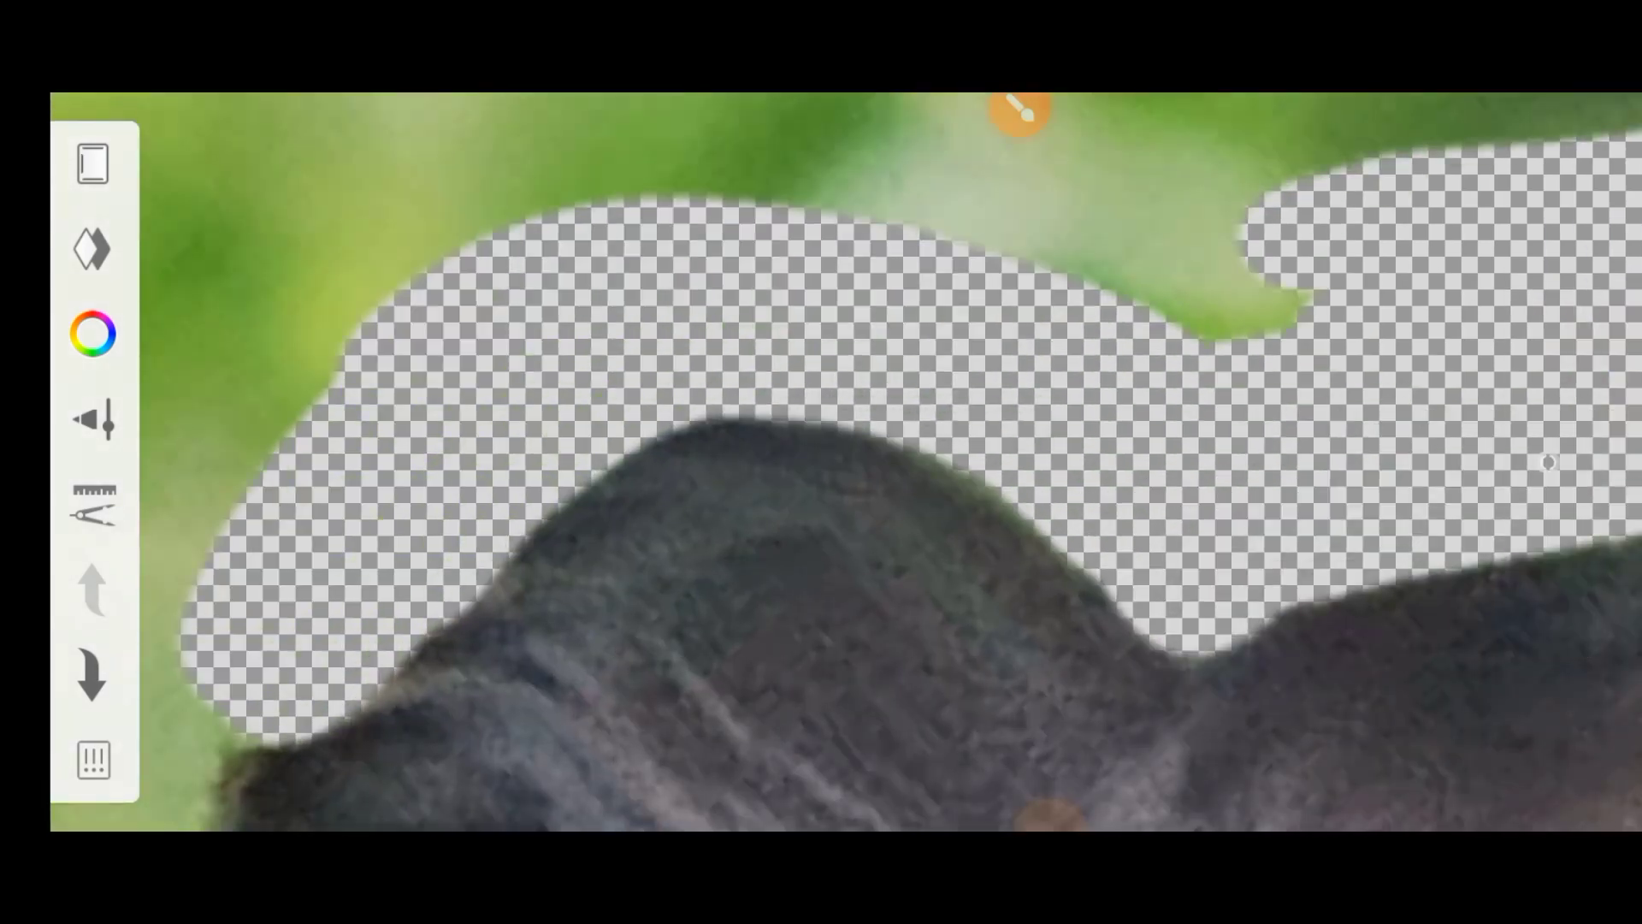
pyautogui.scroll(-1, 821, 462)
pyautogui.moveTo(183, 368); pyautogui.dragTo(1099, 402)
pyautogui.moveTo(240, 479); pyautogui.dragTo(752, 427)
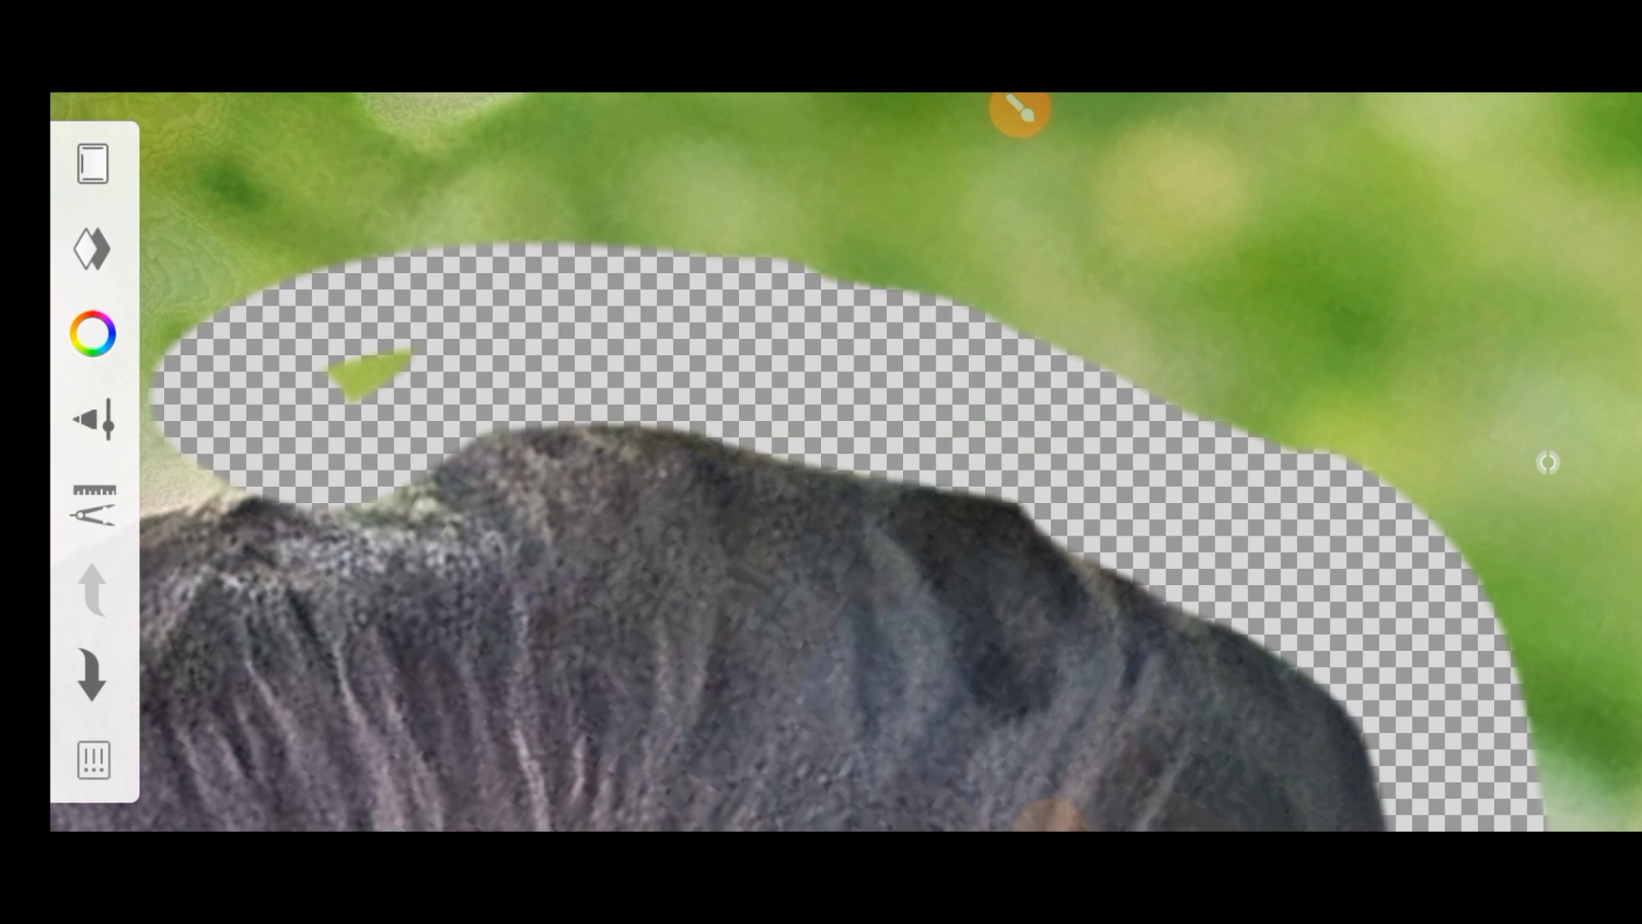
pyautogui.scroll(-1, 821, 462)
pyautogui.scroll(1, 821, 462)
pyautogui.moveTo(548, 239); pyautogui.dragTo(214, 282)
pyautogui.moveTo(531, 325); pyautogui.dragTo(966, 359)
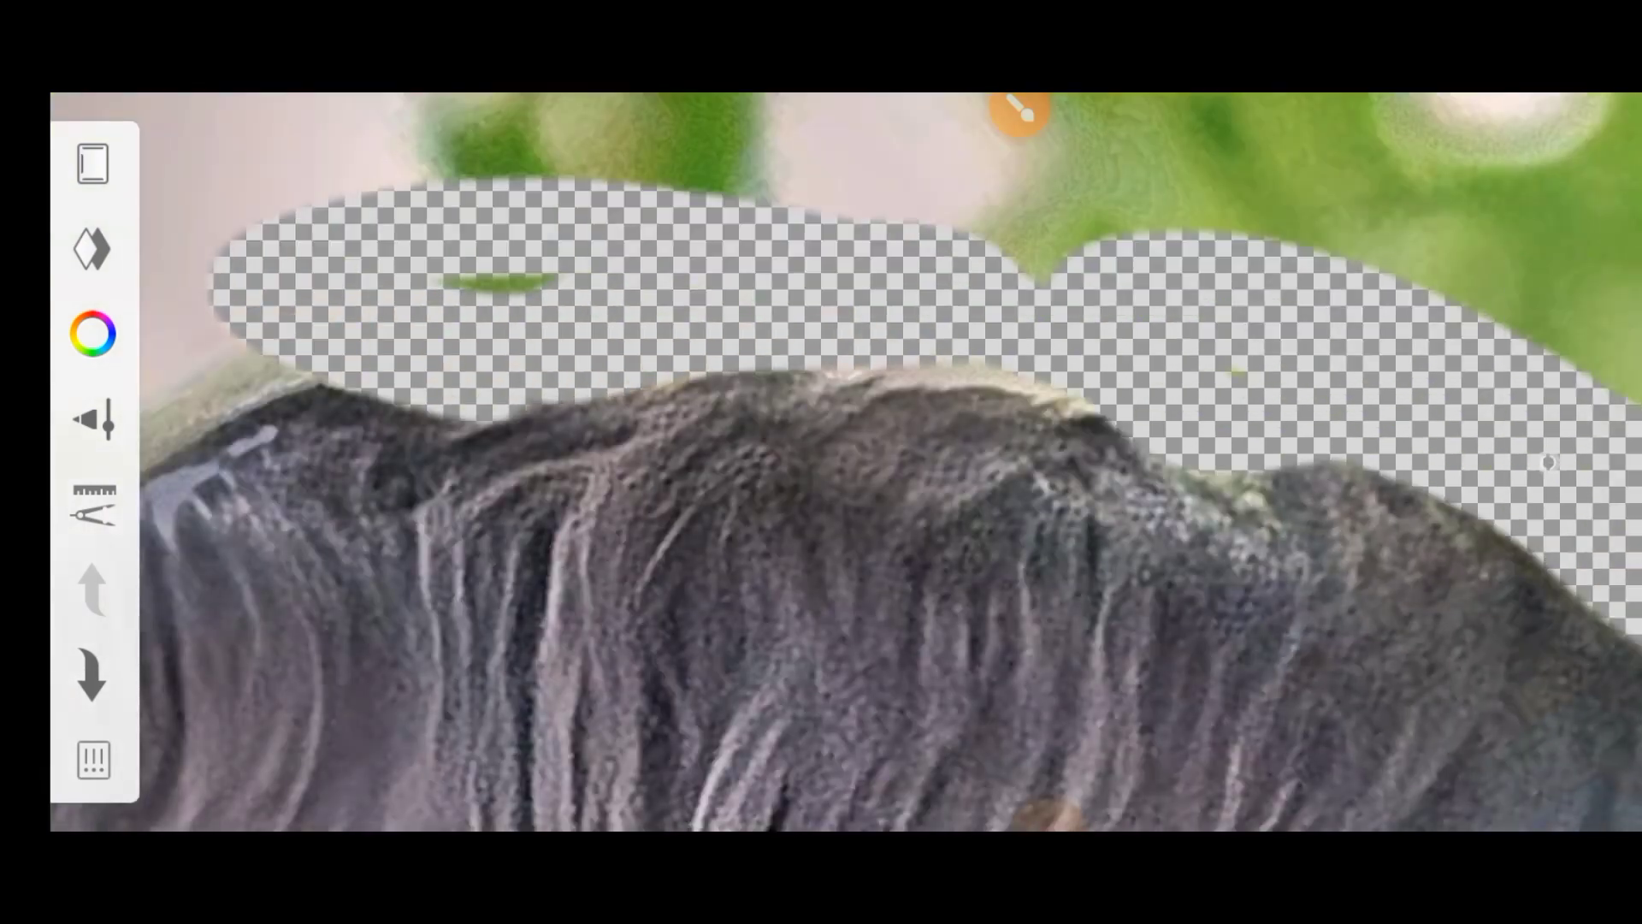
pyautogui.scroll(-1, 821, 462)
pyautogui.moveTo(813, 342); pyautogui.dragTo(196, 368)
pyautogui.moveTo(325, 500); pyautogui.dragTo(727, 402)
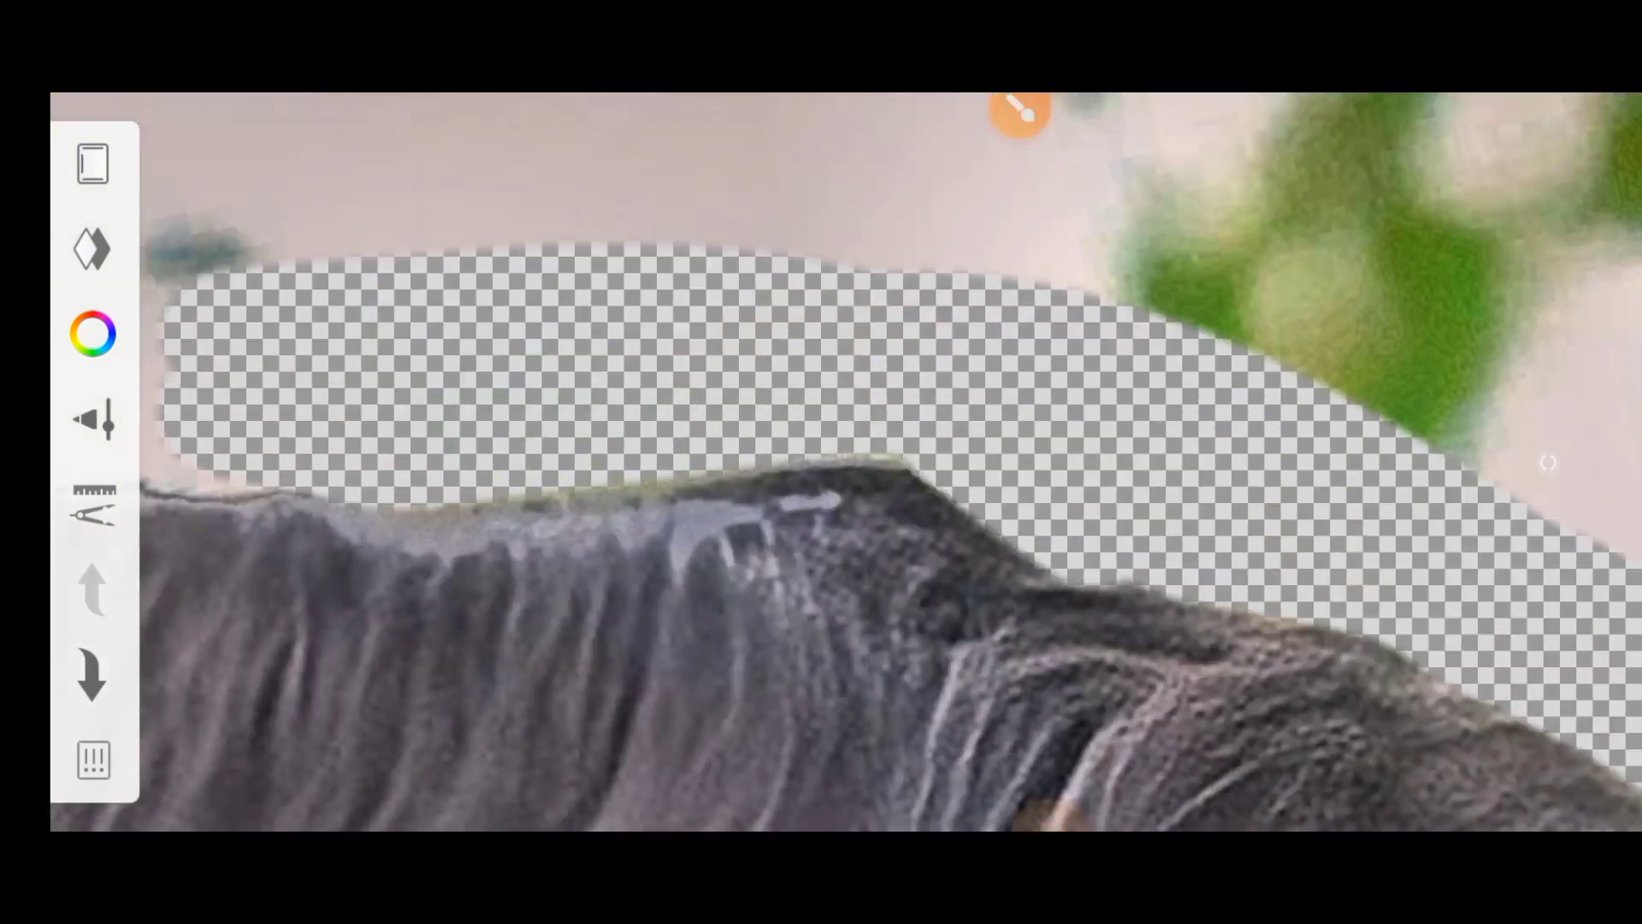
pyautogui.moveTo(385, 496); pyautogui.dragTo(727, 487)
pyautogui.scroll(-1, 821, 461)
pyautogui.moveTo(898, 299); pyautogui.dragTo(256, 530)
pyautogui.moveTo(479, 402); pyautogui.dragTo(941, 428)
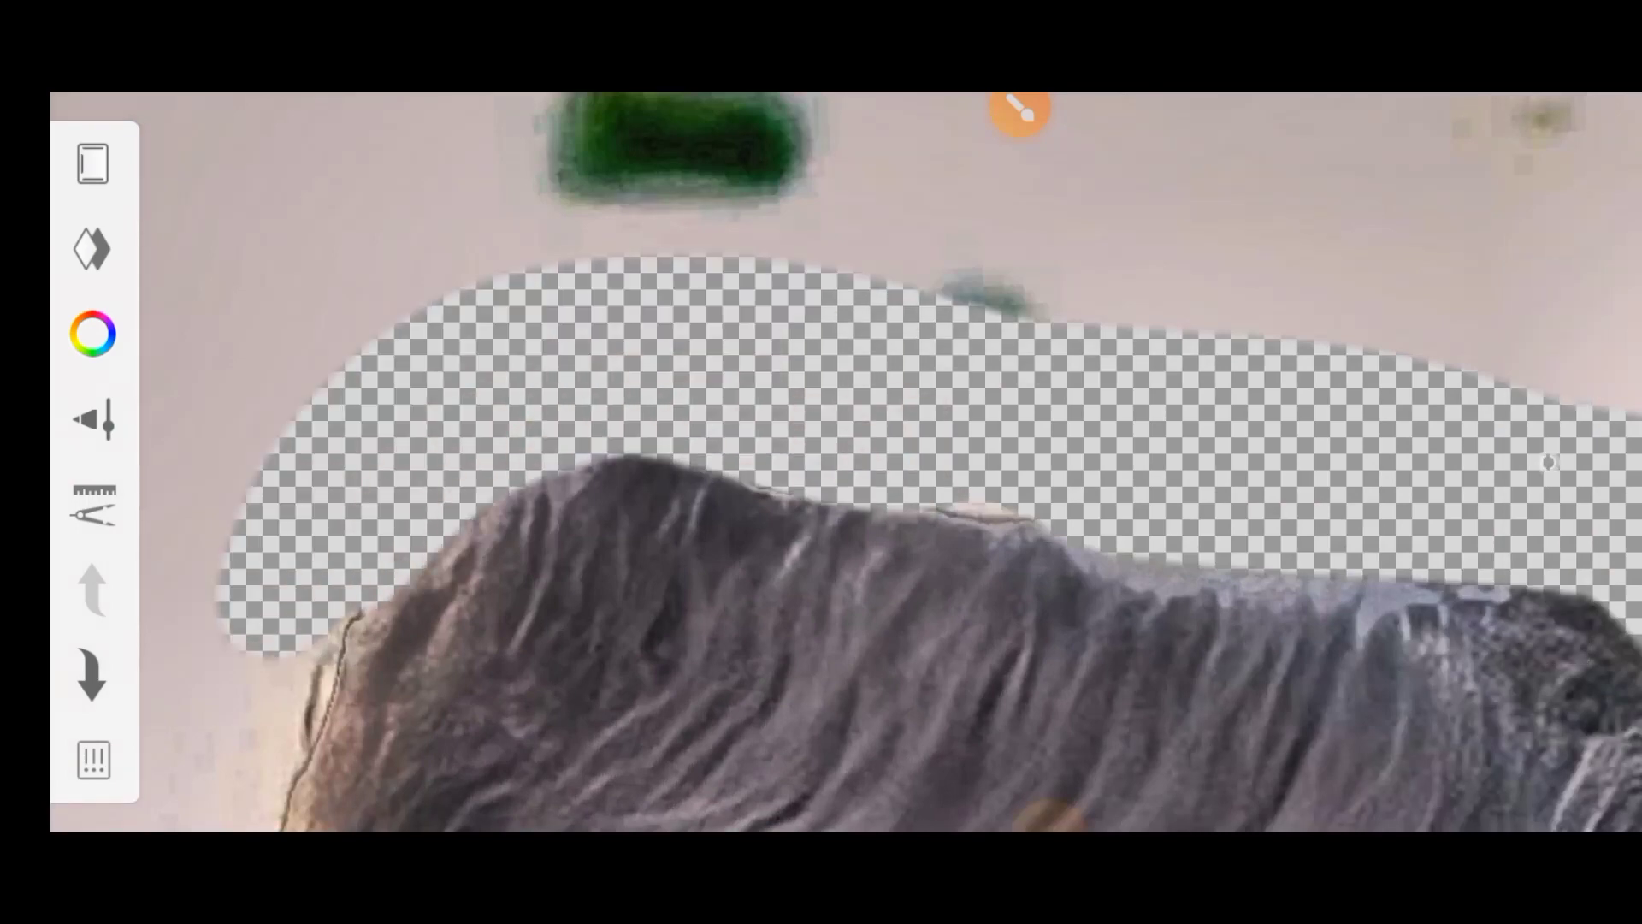
pyautogui.moveTo(727, 206); pyautogui.dragTo(1368, 325)
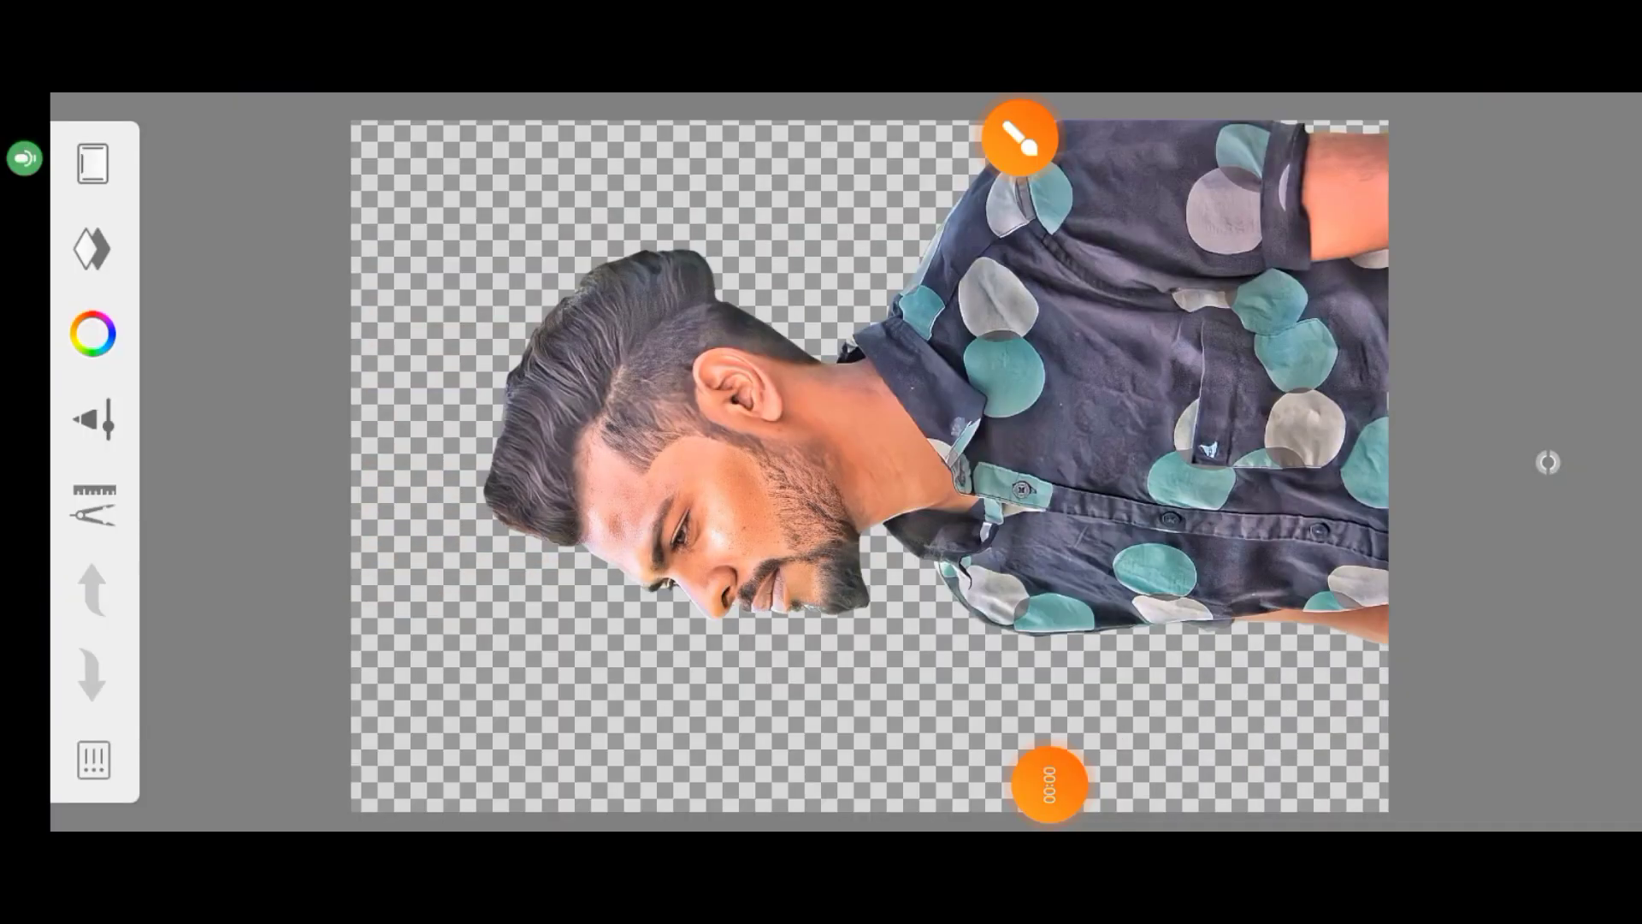
# Import the blurred teal forest photo onto the SketchBook canvas via Import Image.
pyautogui.scroll(-2, 868, 467)
pyautogui.scroll(2, 869, 466)
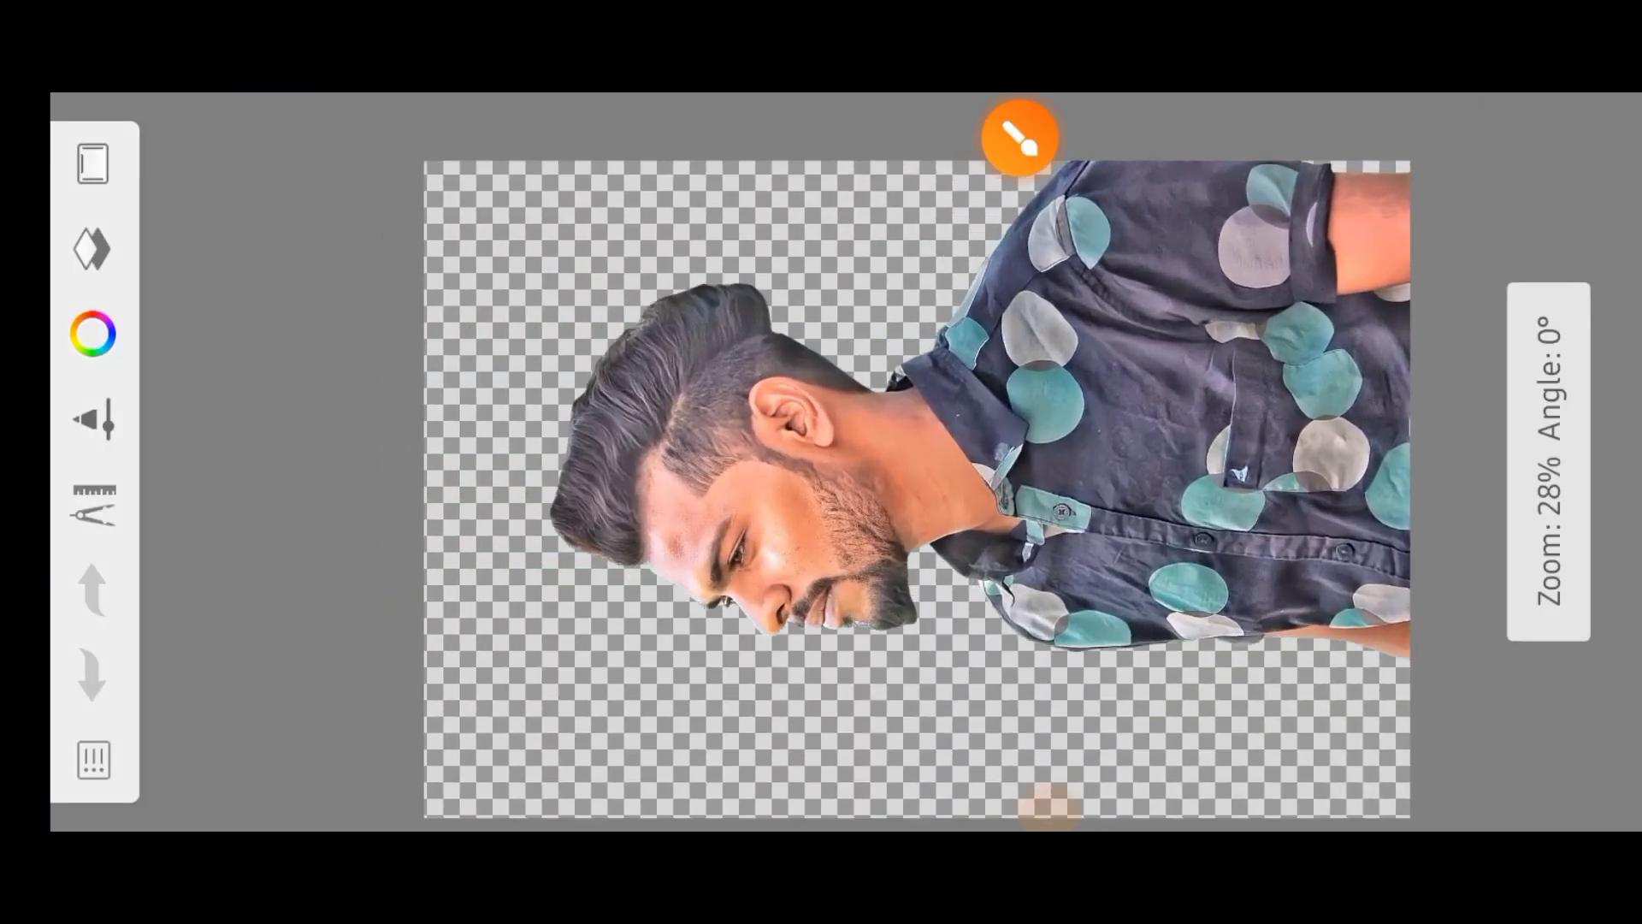
pyautogui.scroll(1, 890, 462)
pyautogui.scroll(1, 873, 462)
pyautogui.scroll(-1, 873, 462)
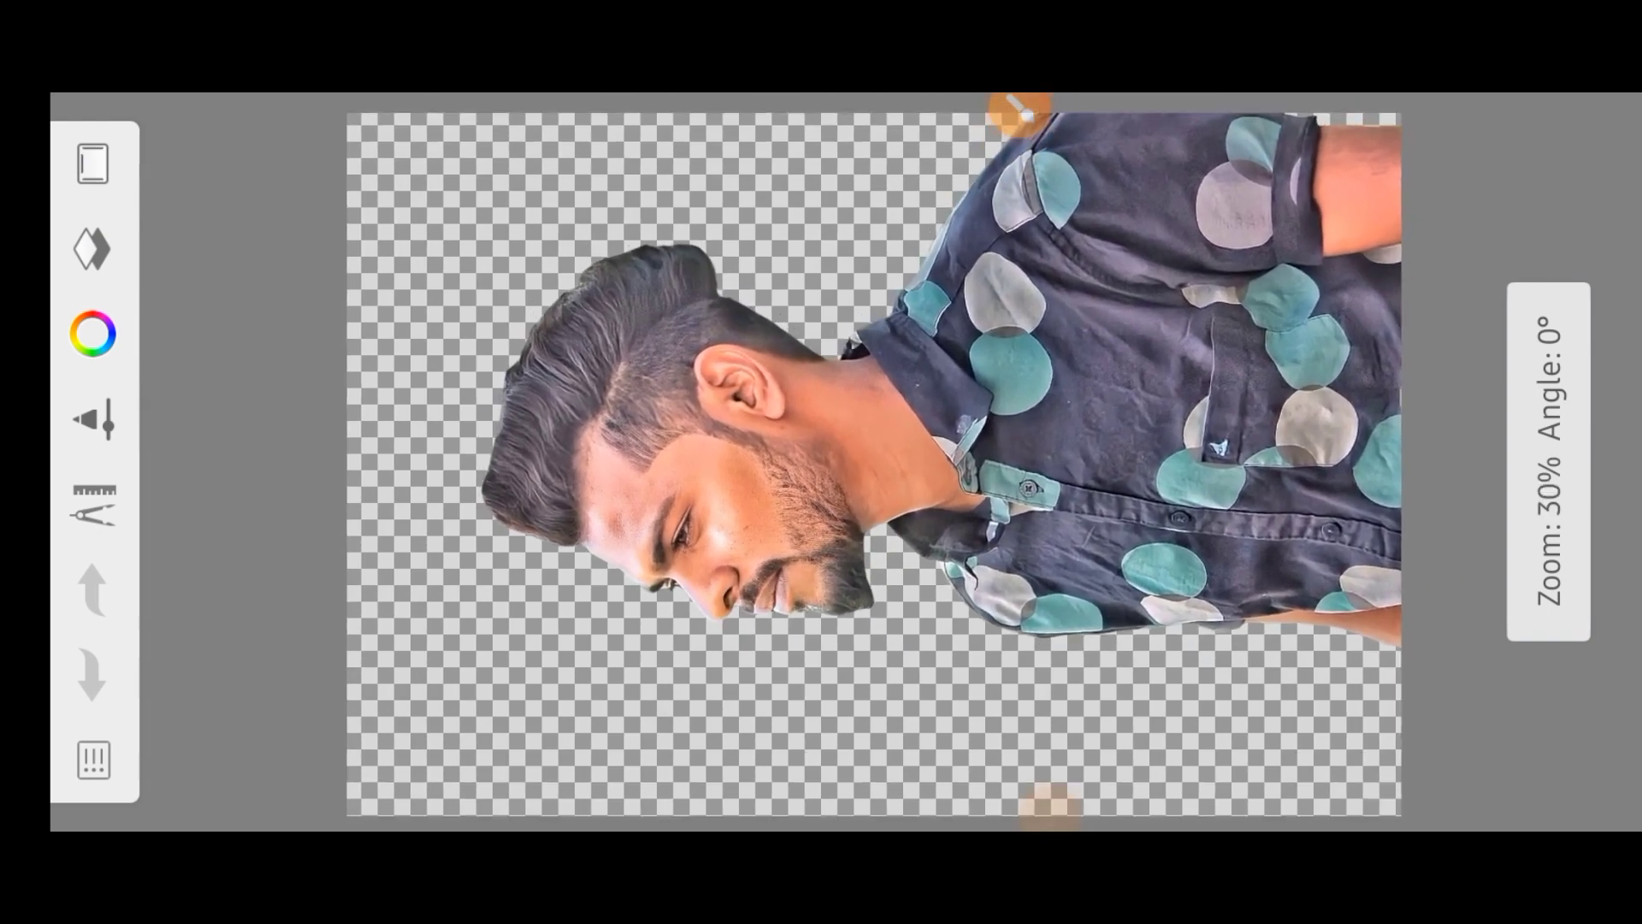
pyautogui.click(1548, 462)
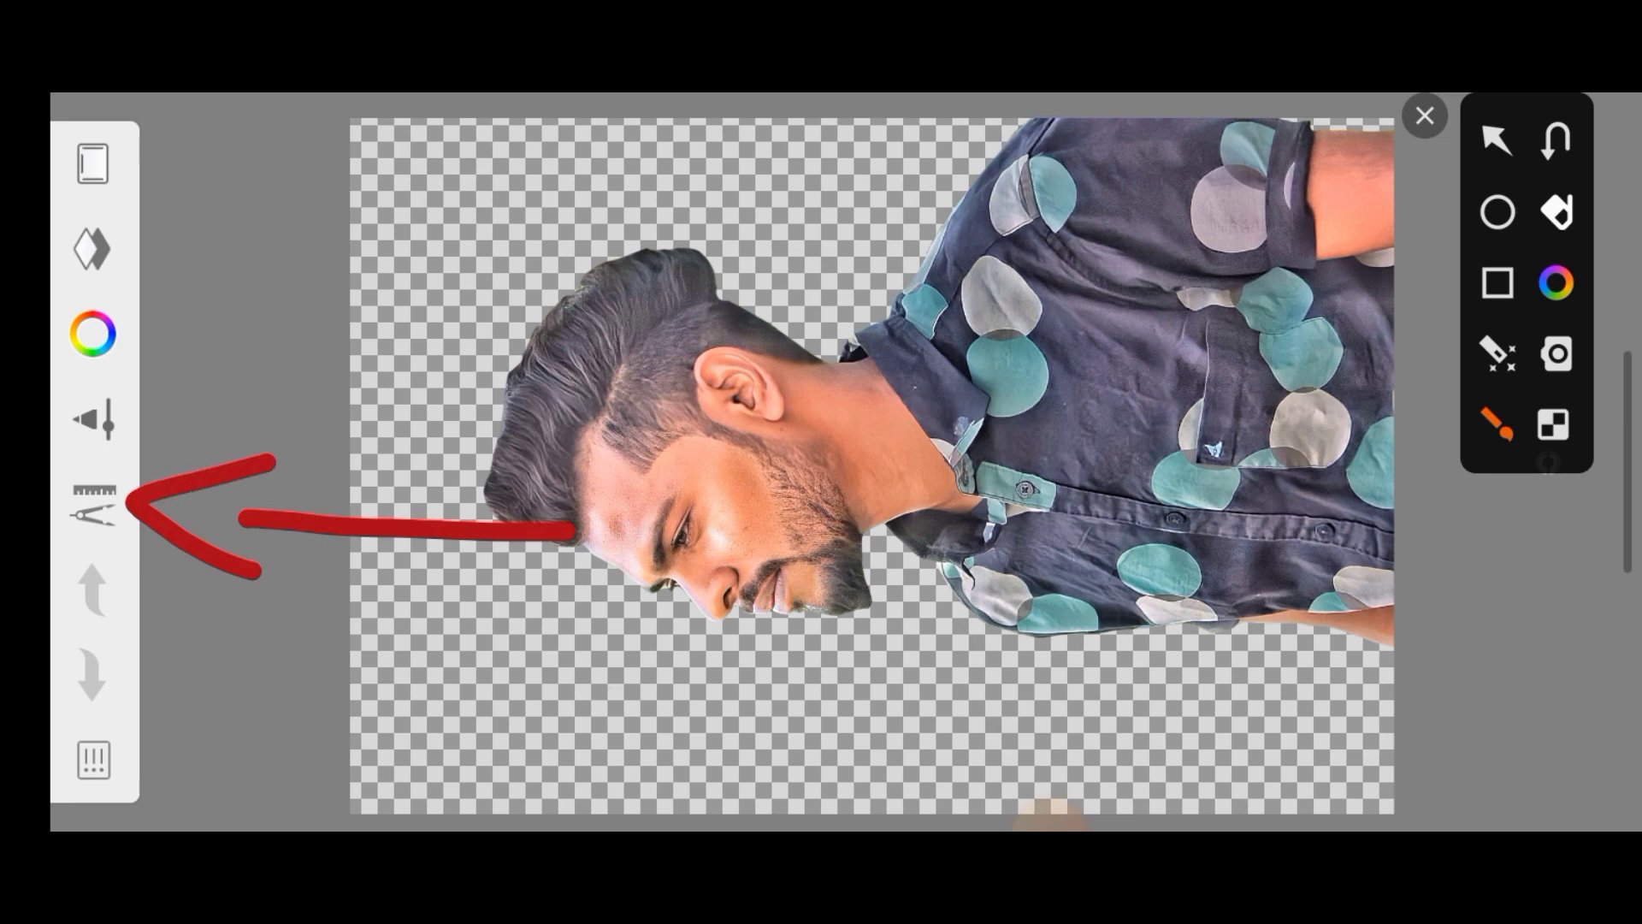
pyautogui.click(1425, 116)
pyautogui.click(1020, 137)
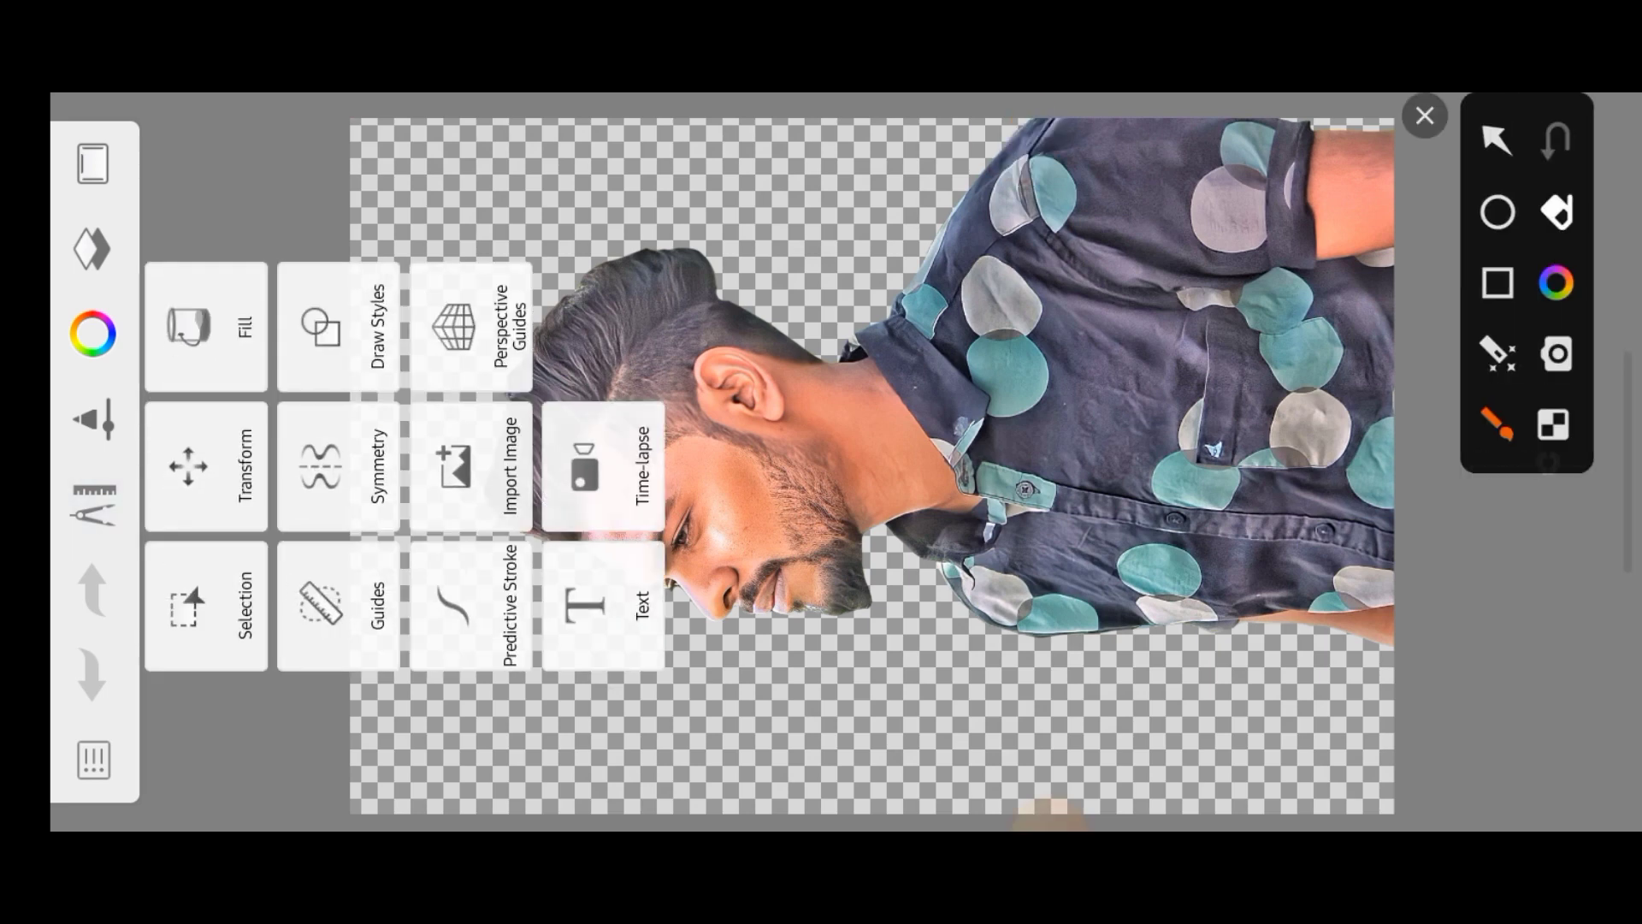
pyautogui.click(1425, 115)
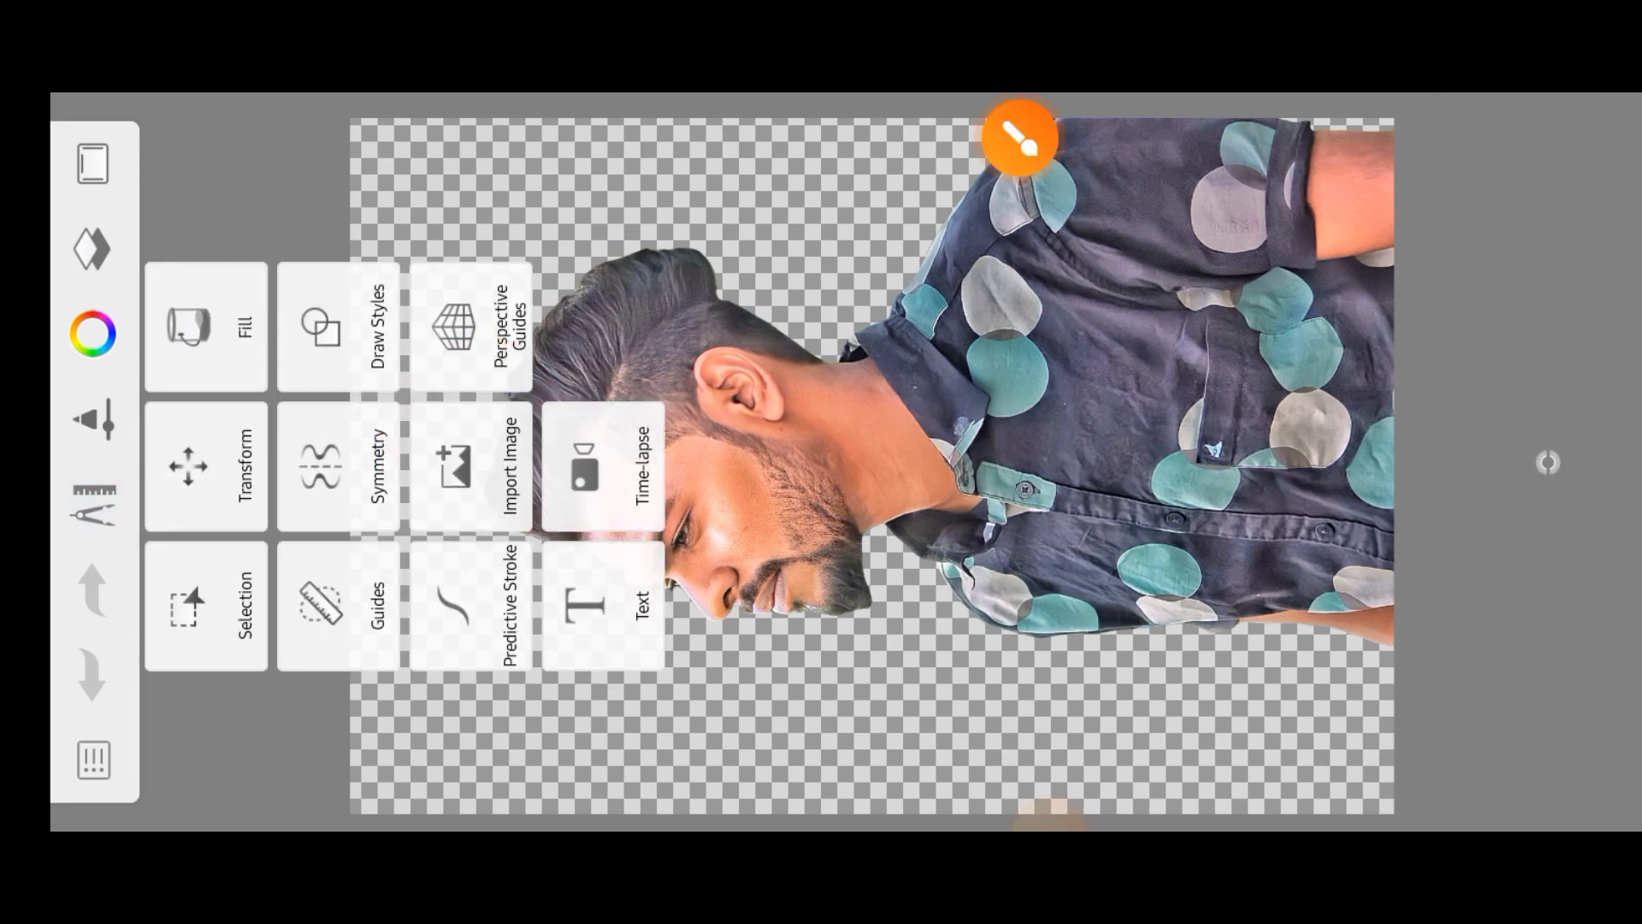
pyautogui.click(470, 467)
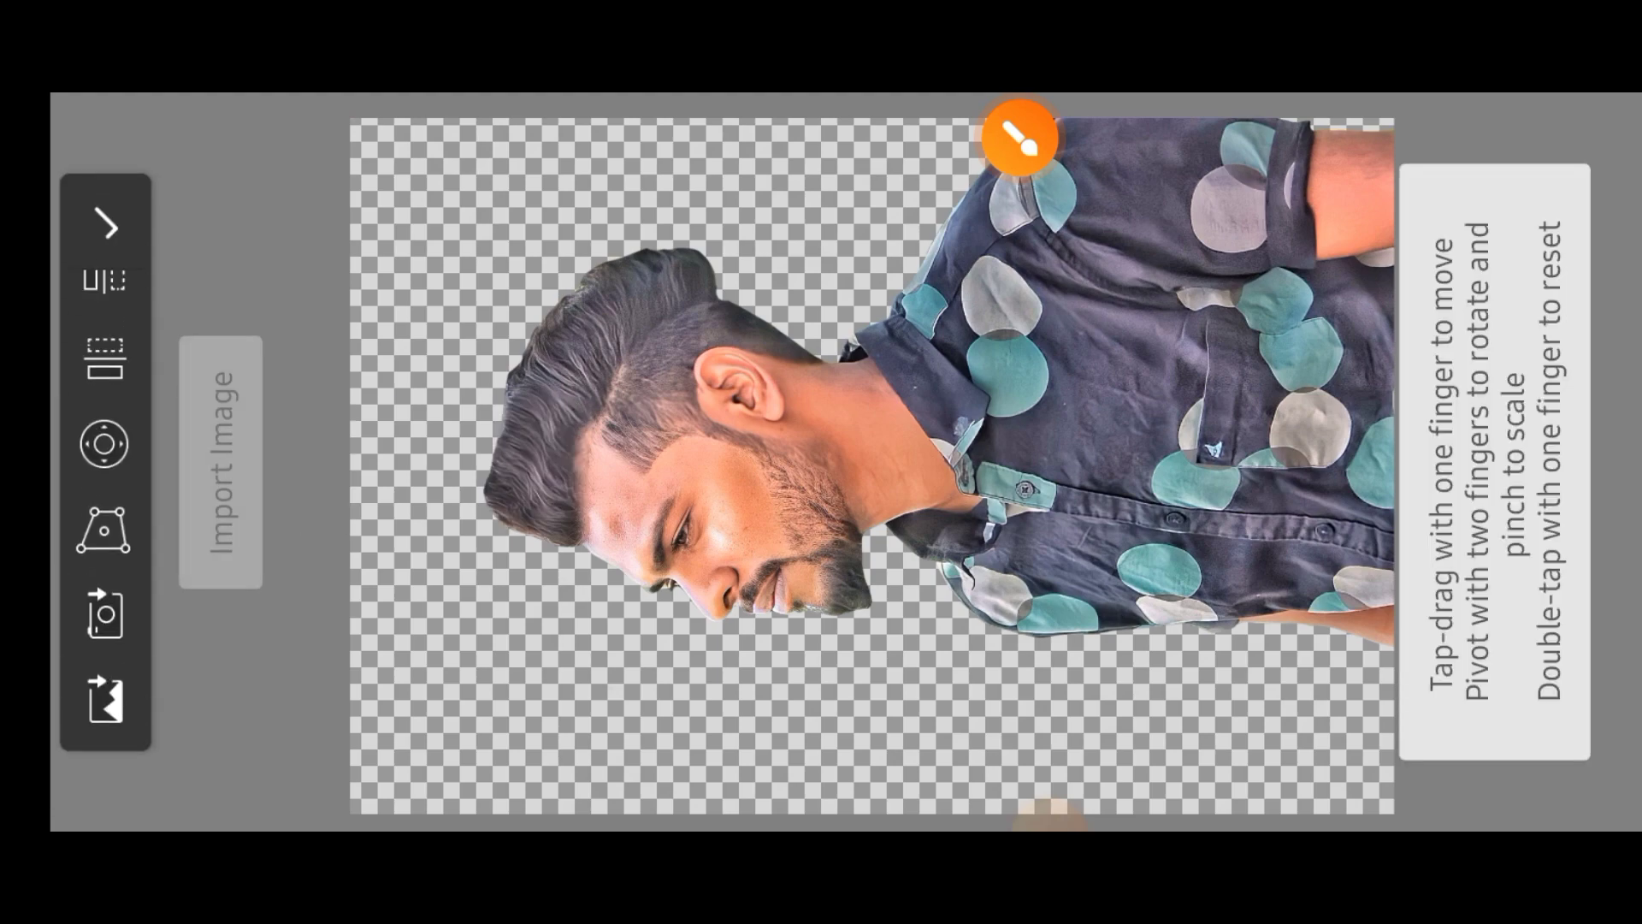
pyautogui.moveTo(509, 723); pyautogui.dragTo(210, 712)
pyautogui.moveTo(290, 609); pyautogui.dragTo(214, 765)
pyautogui.click(104, 699)
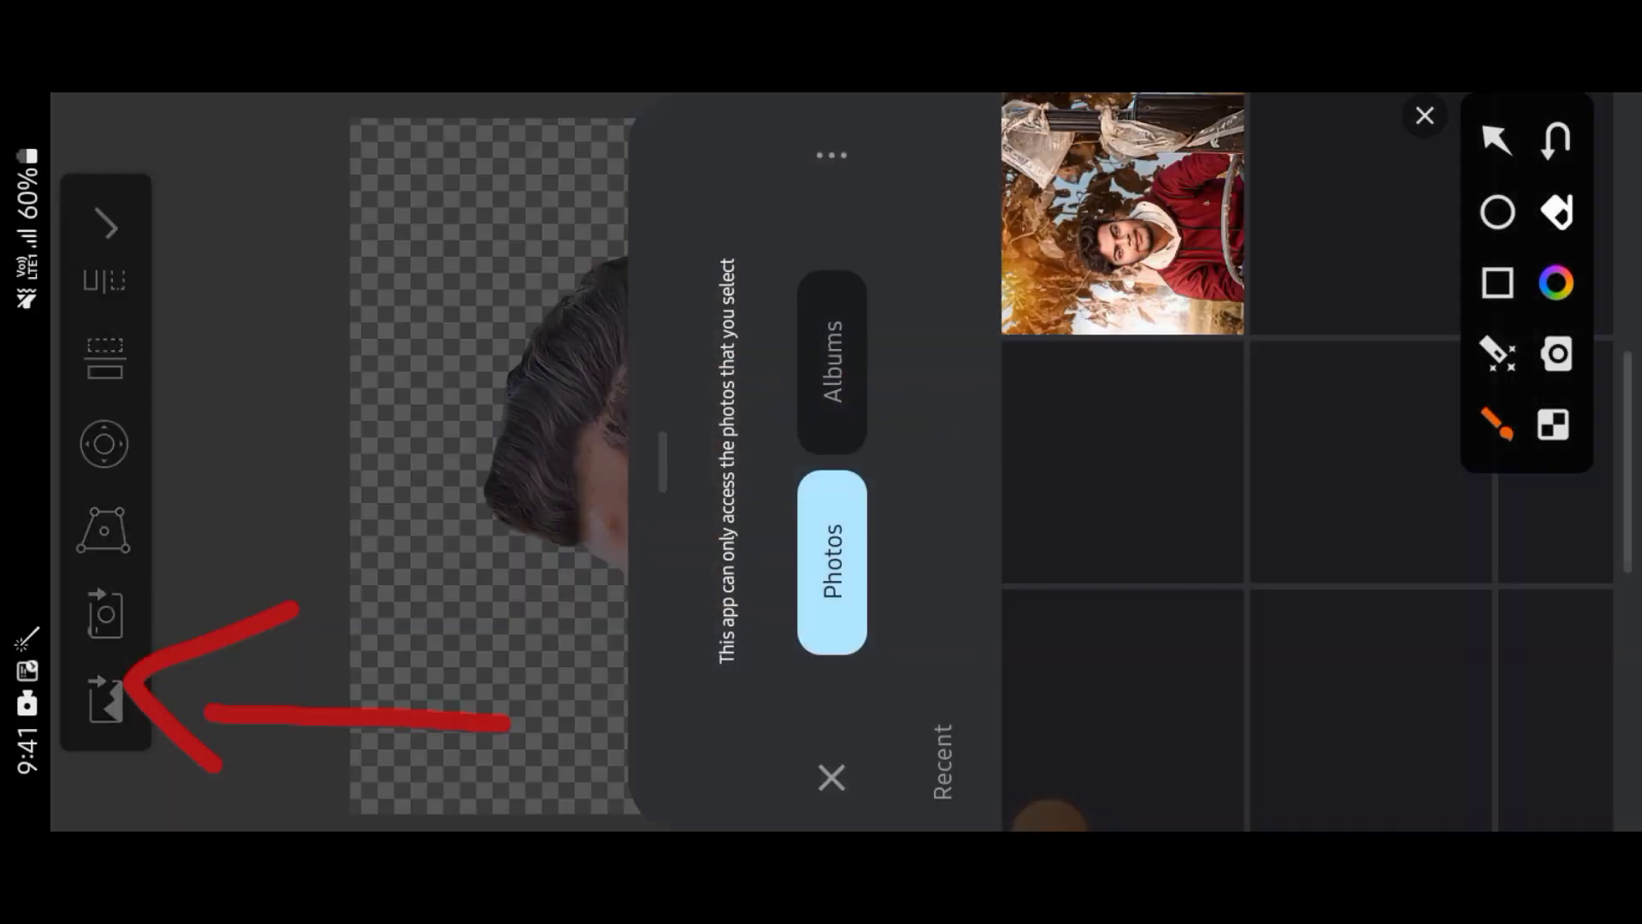
pyautogui.click(1425, 115)
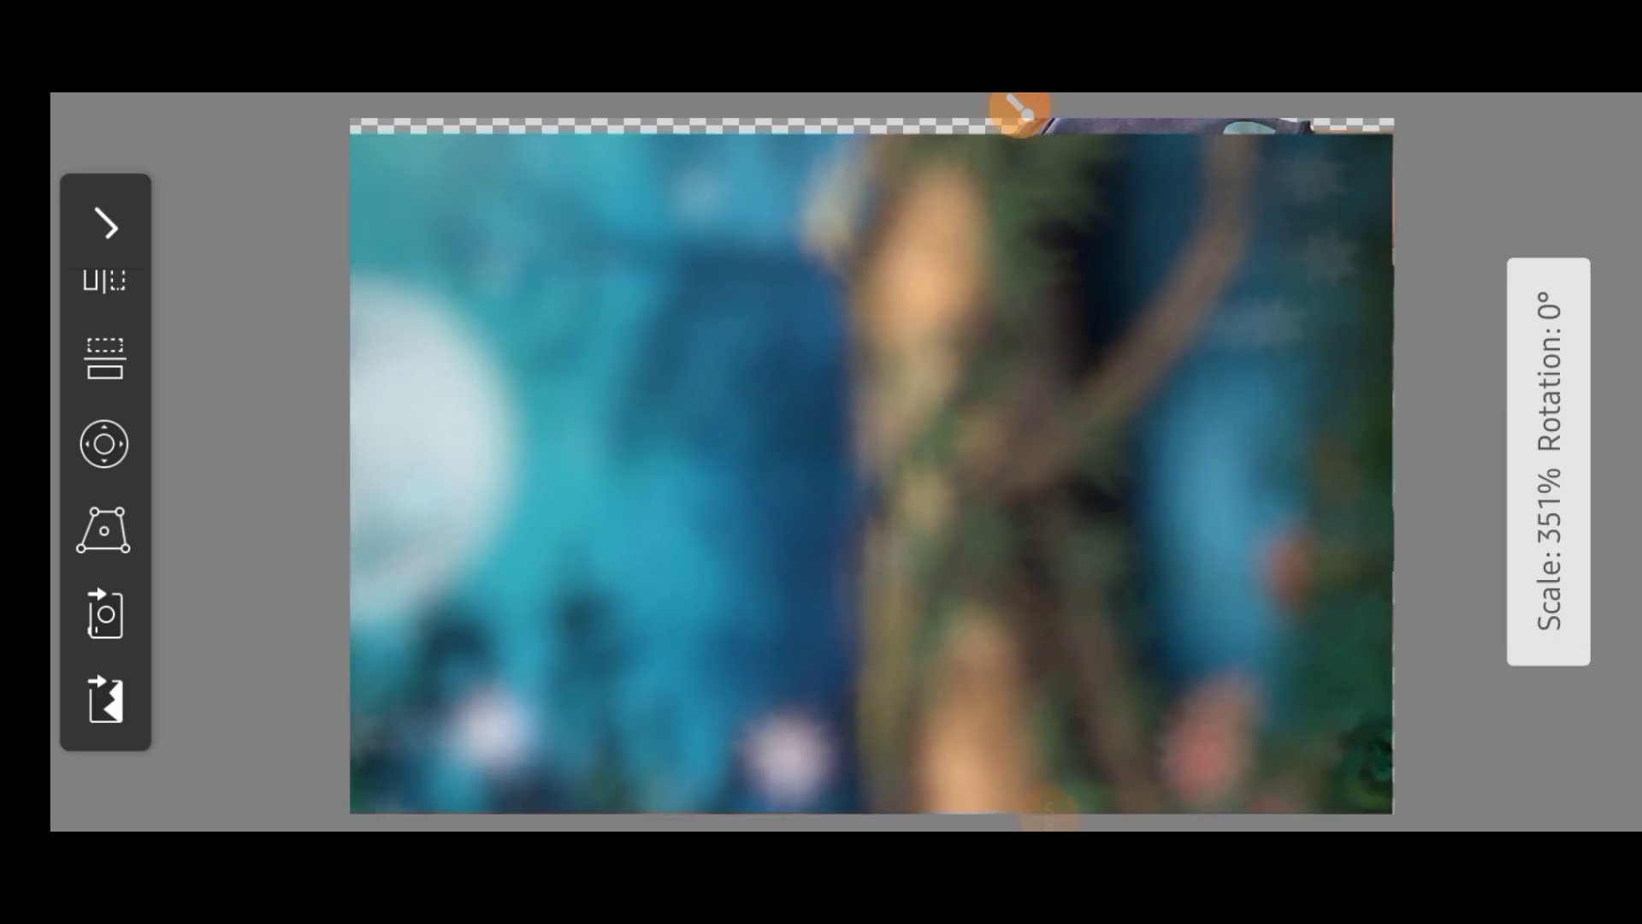
# Scale the imported photo to 393% to fill the canvas and finish the transform.
pyautogui.moveTo(872, 466)
pyautogui.mouseDown()
pyautogui.moveTo(821, 428)
pyautogui.moveTo(890, 466)
pyautogui.mouseUp()
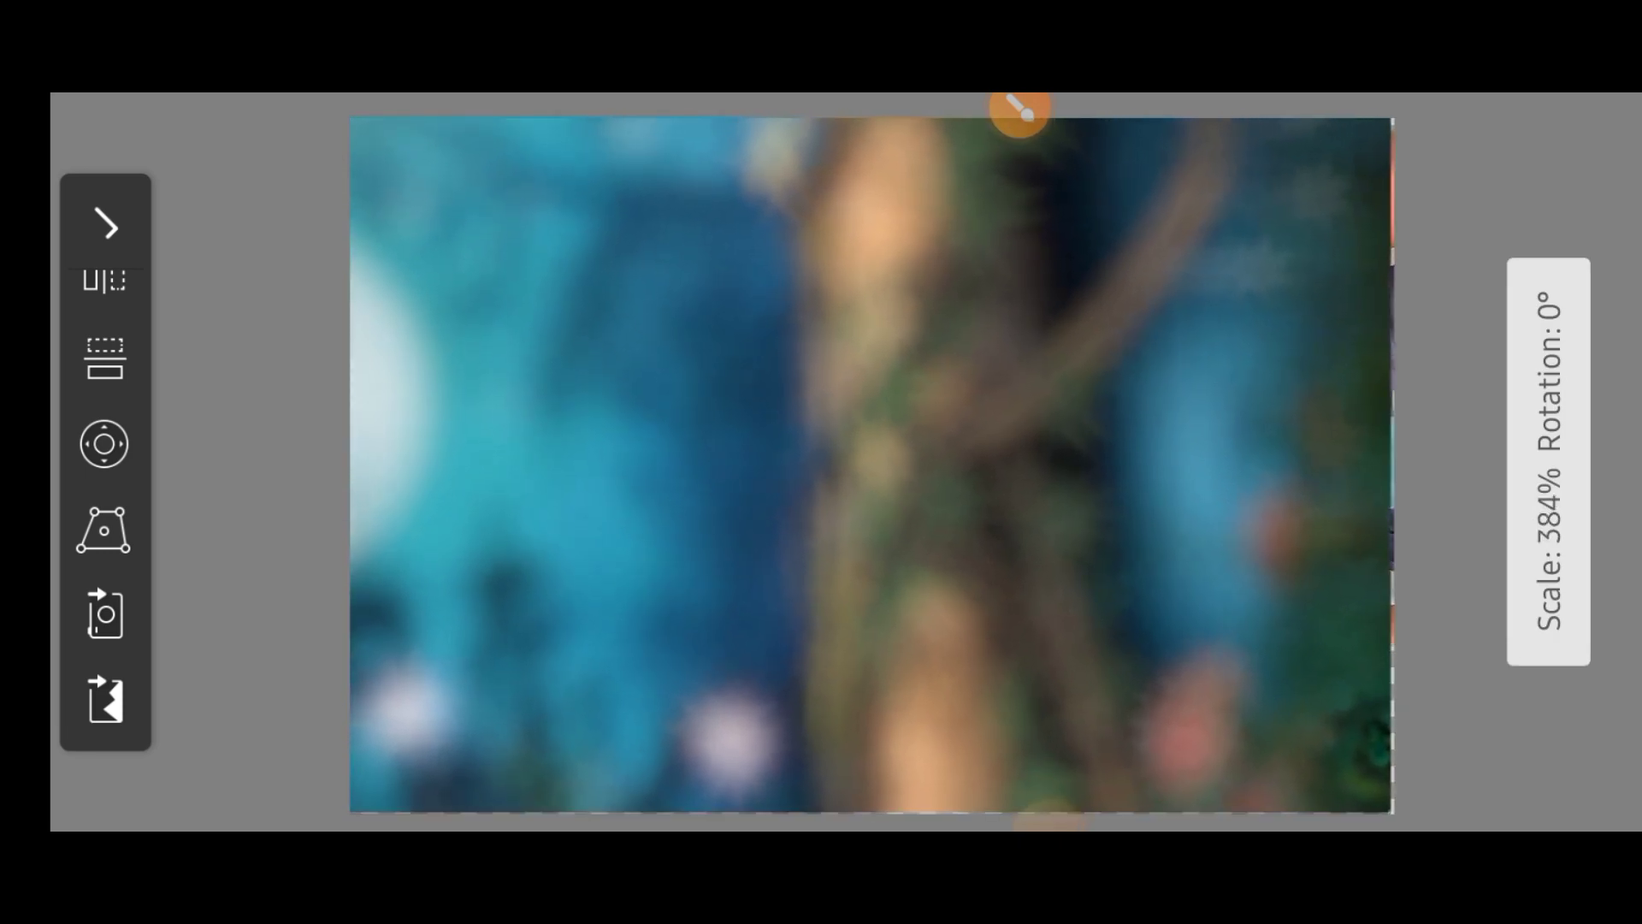
pyautogui.click(1020, 112)
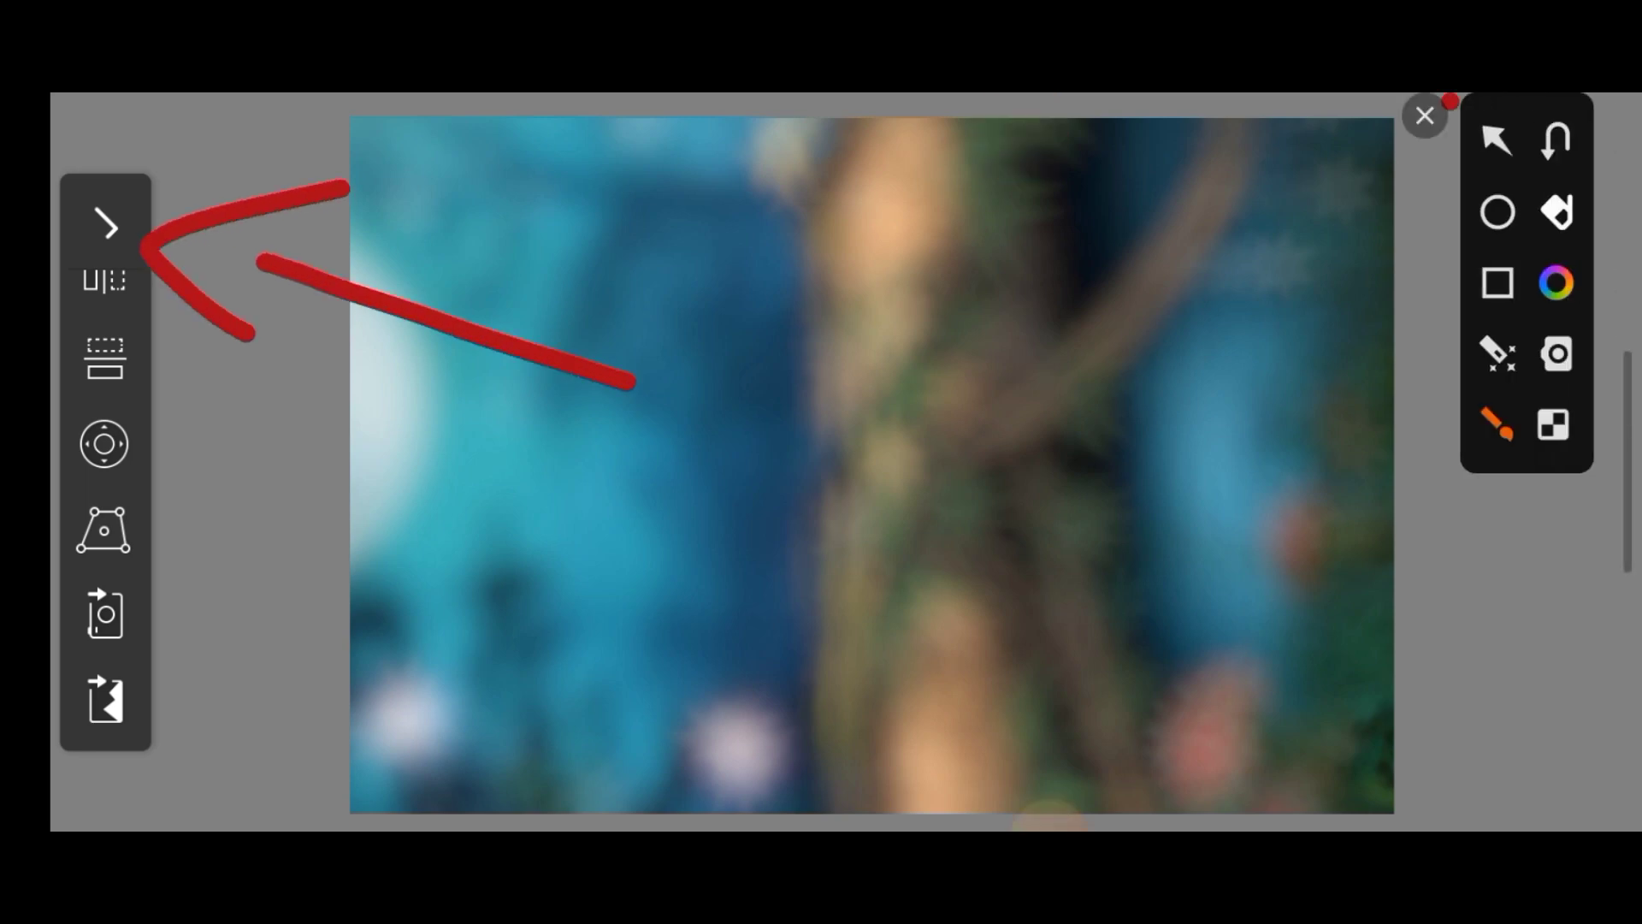
pyautogui.click(1425, 115)
pyautogui.click(104, 225)
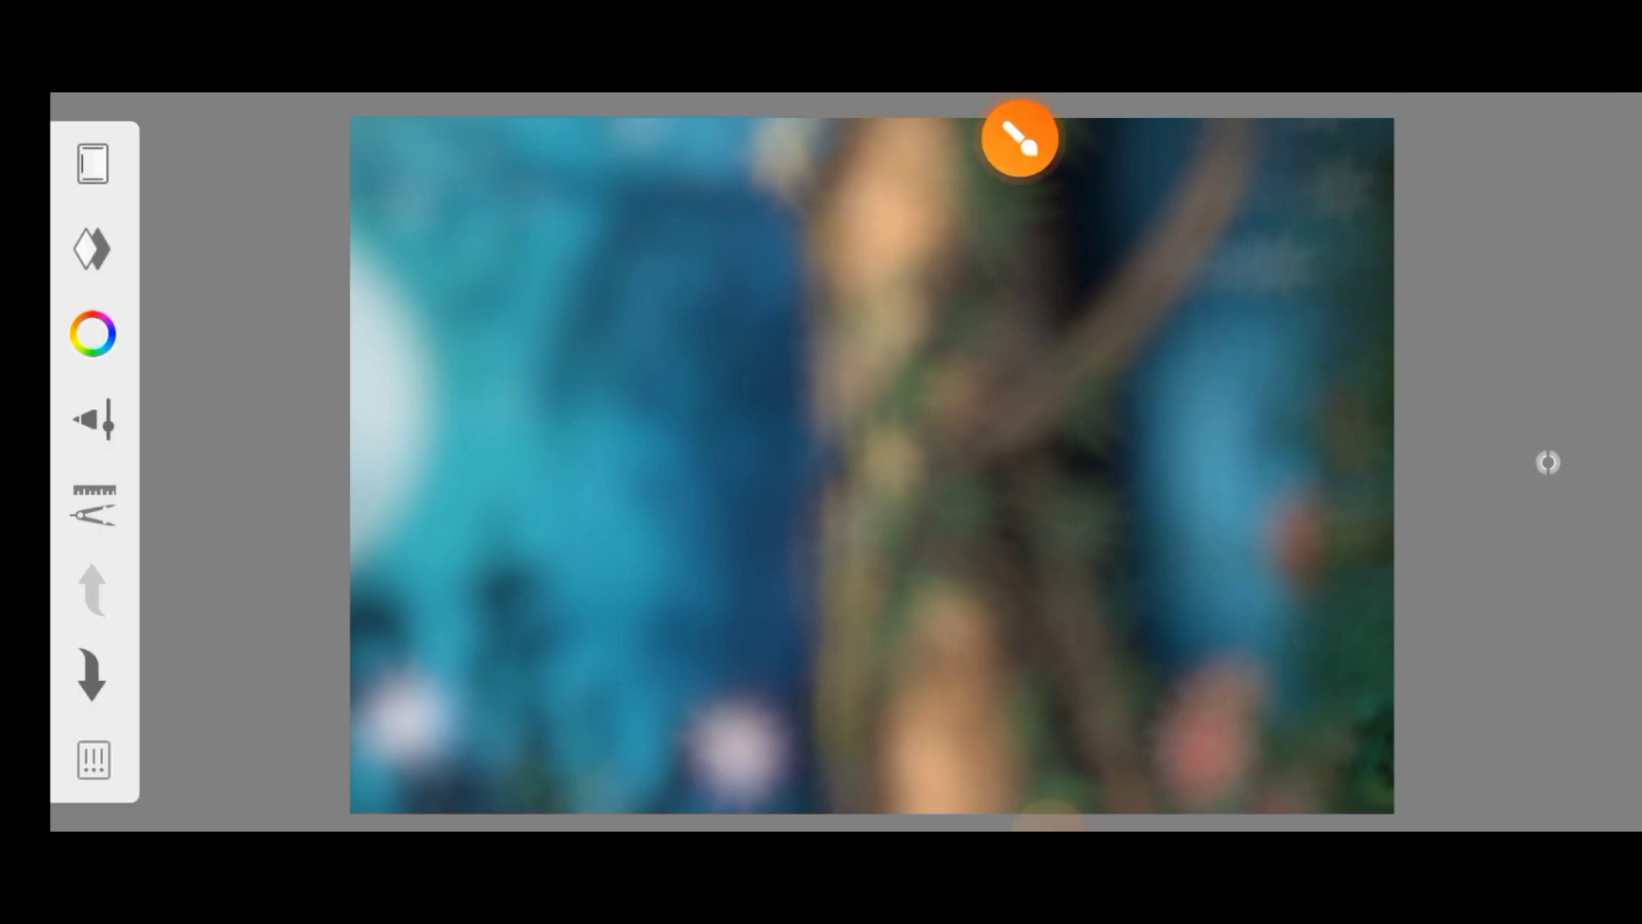
pyautogui.scroll(-3, 872, 466)
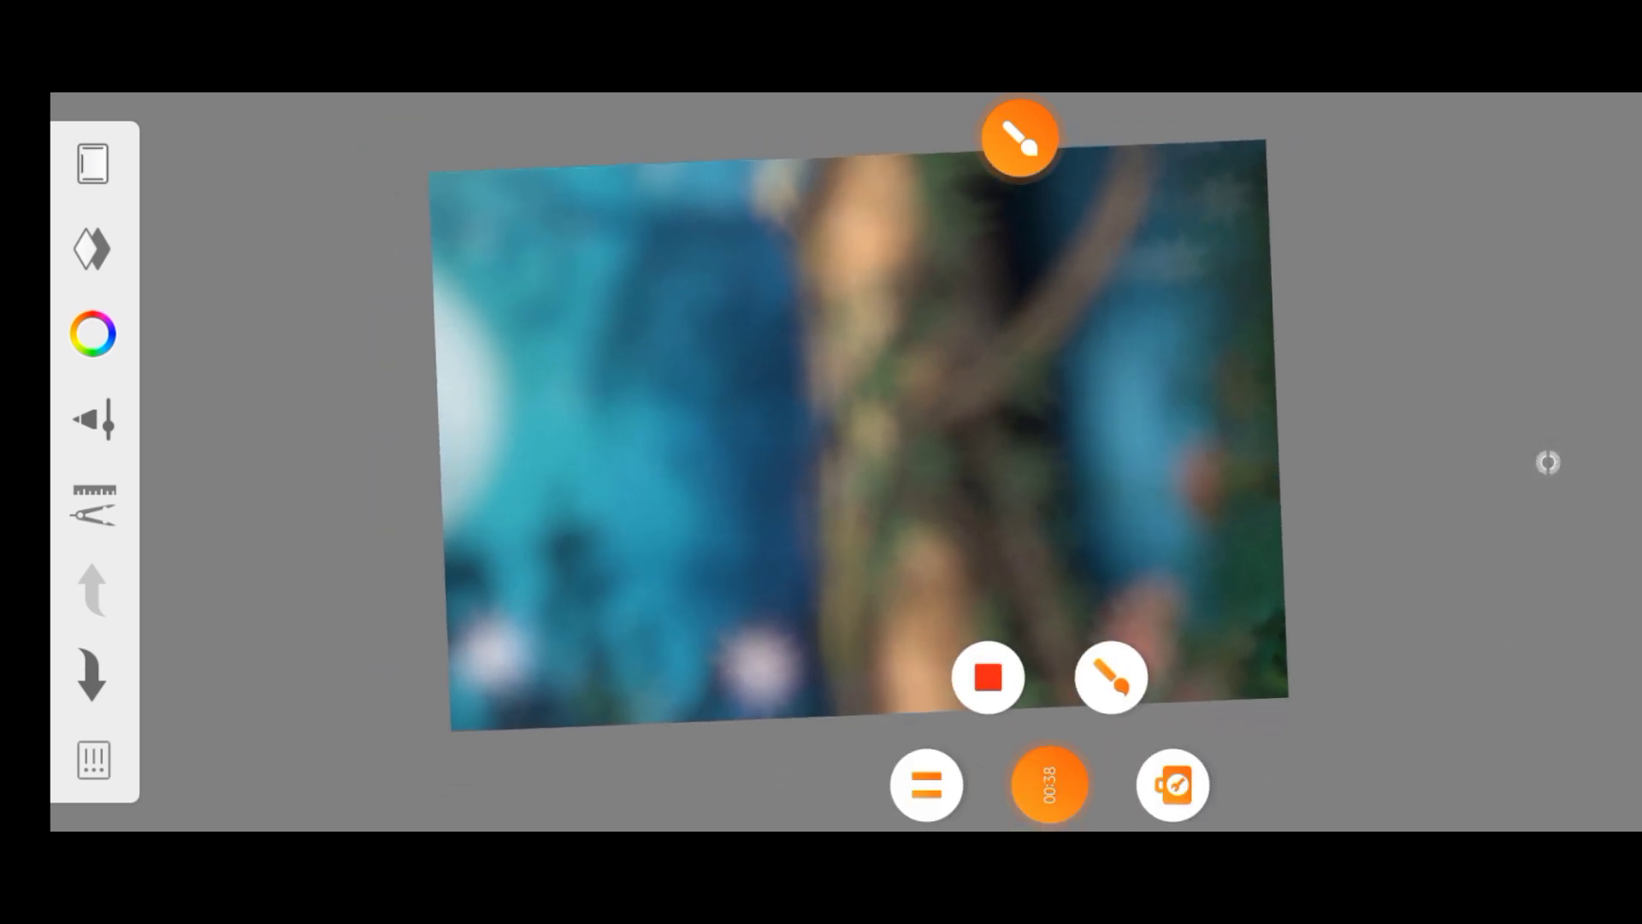
pyautogui.scroll(2, 841, 463)
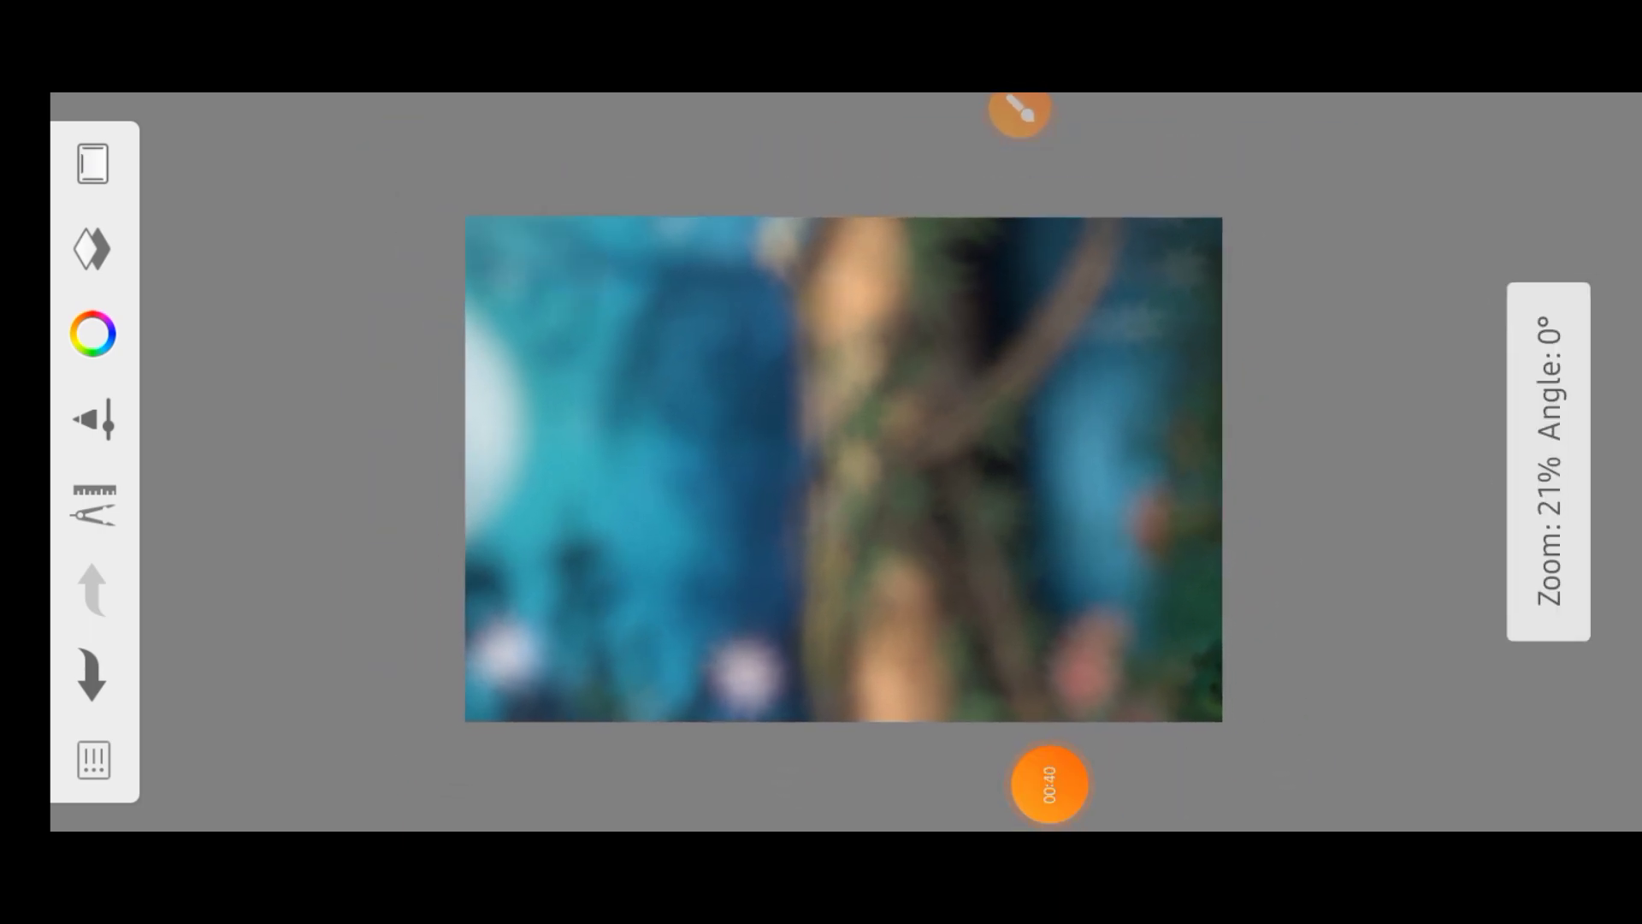
pyautogui.scroll(1, 841, 463)
pyautogui.click(1019, 112)
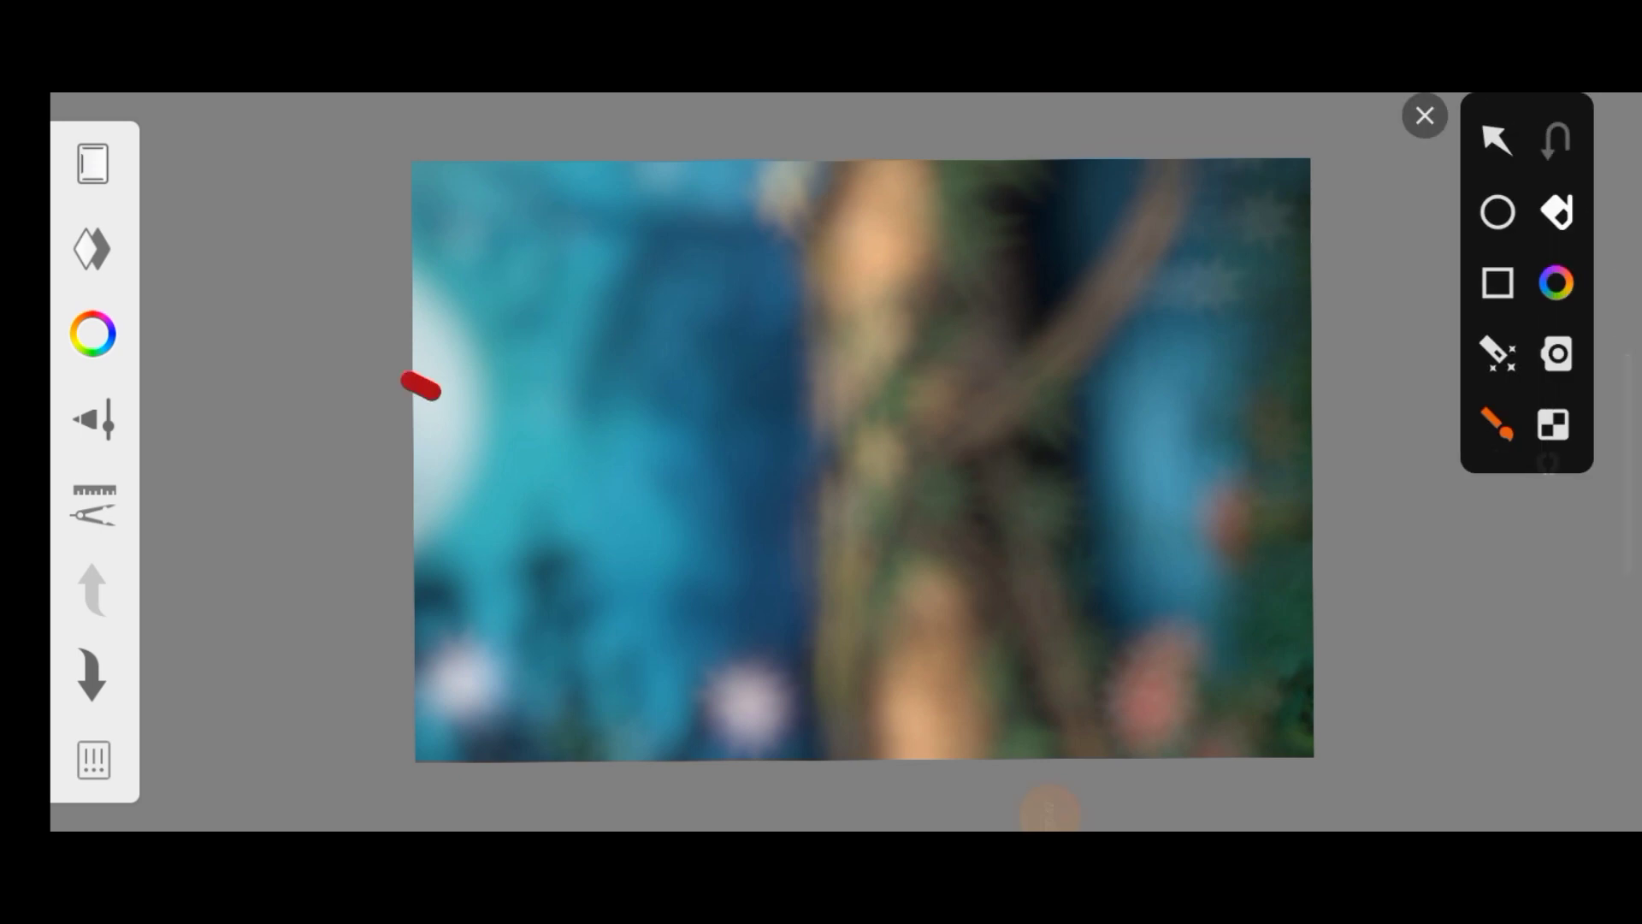
# Move the blurred photo layer below the man's layer so he stands in front.
pyautogui.click(1424, 116)
pyautogui.click(1020, 135)
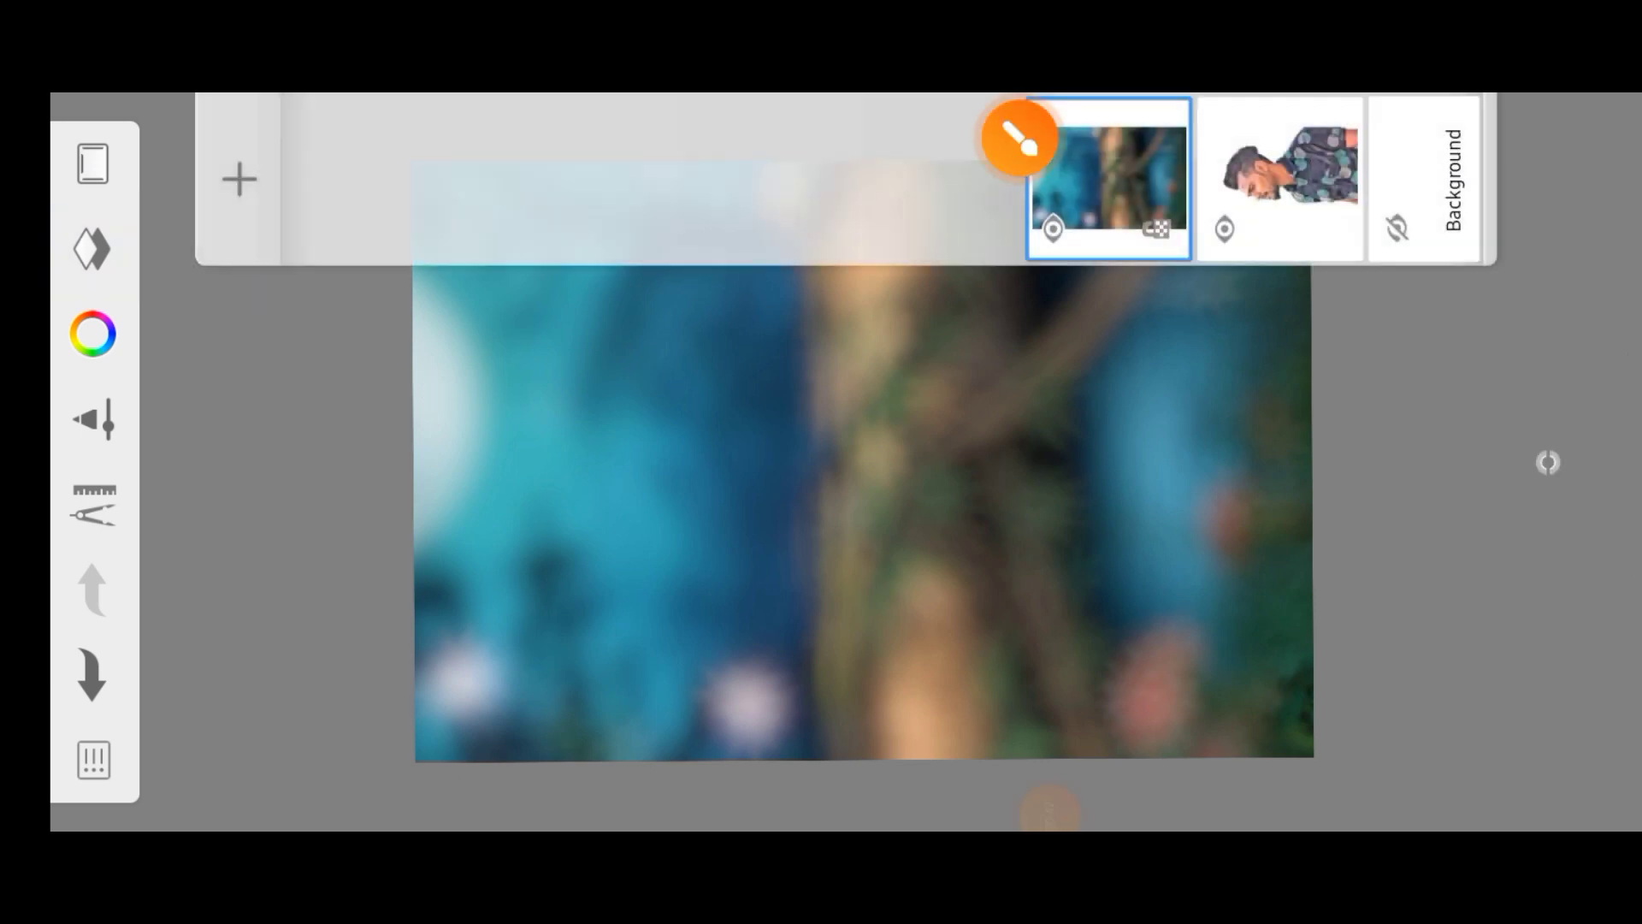
pyautogui.click(1020, 136)
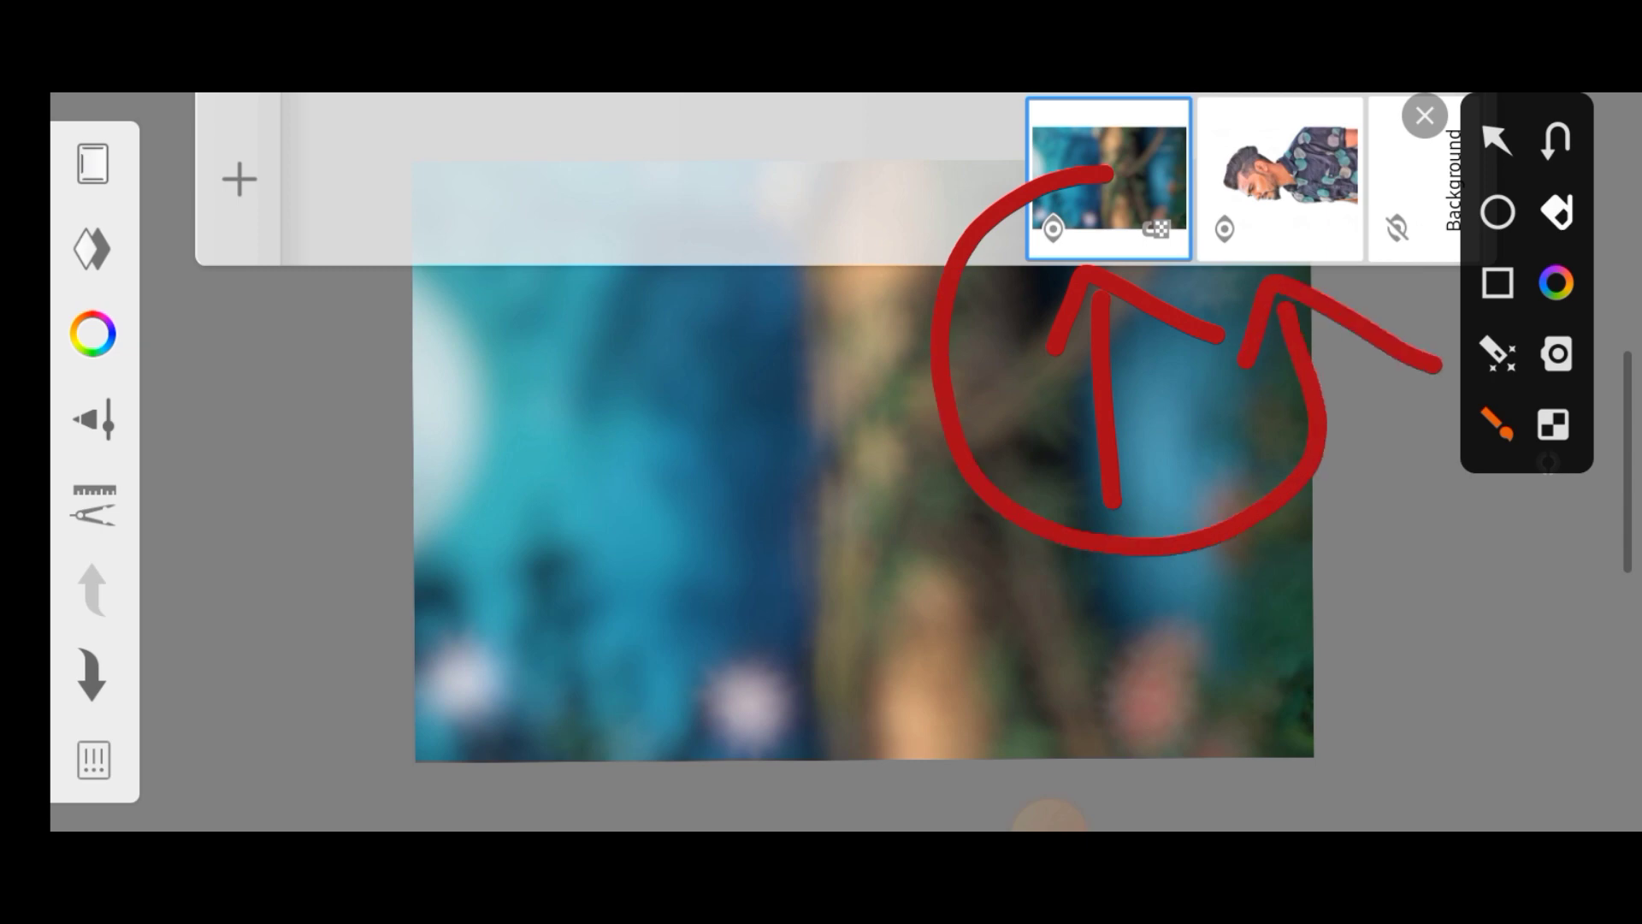
pyautogui.click(1424, 116)
pyautogui.moveTo(1109, 178); pyautogui.dragTo(1280, 180)
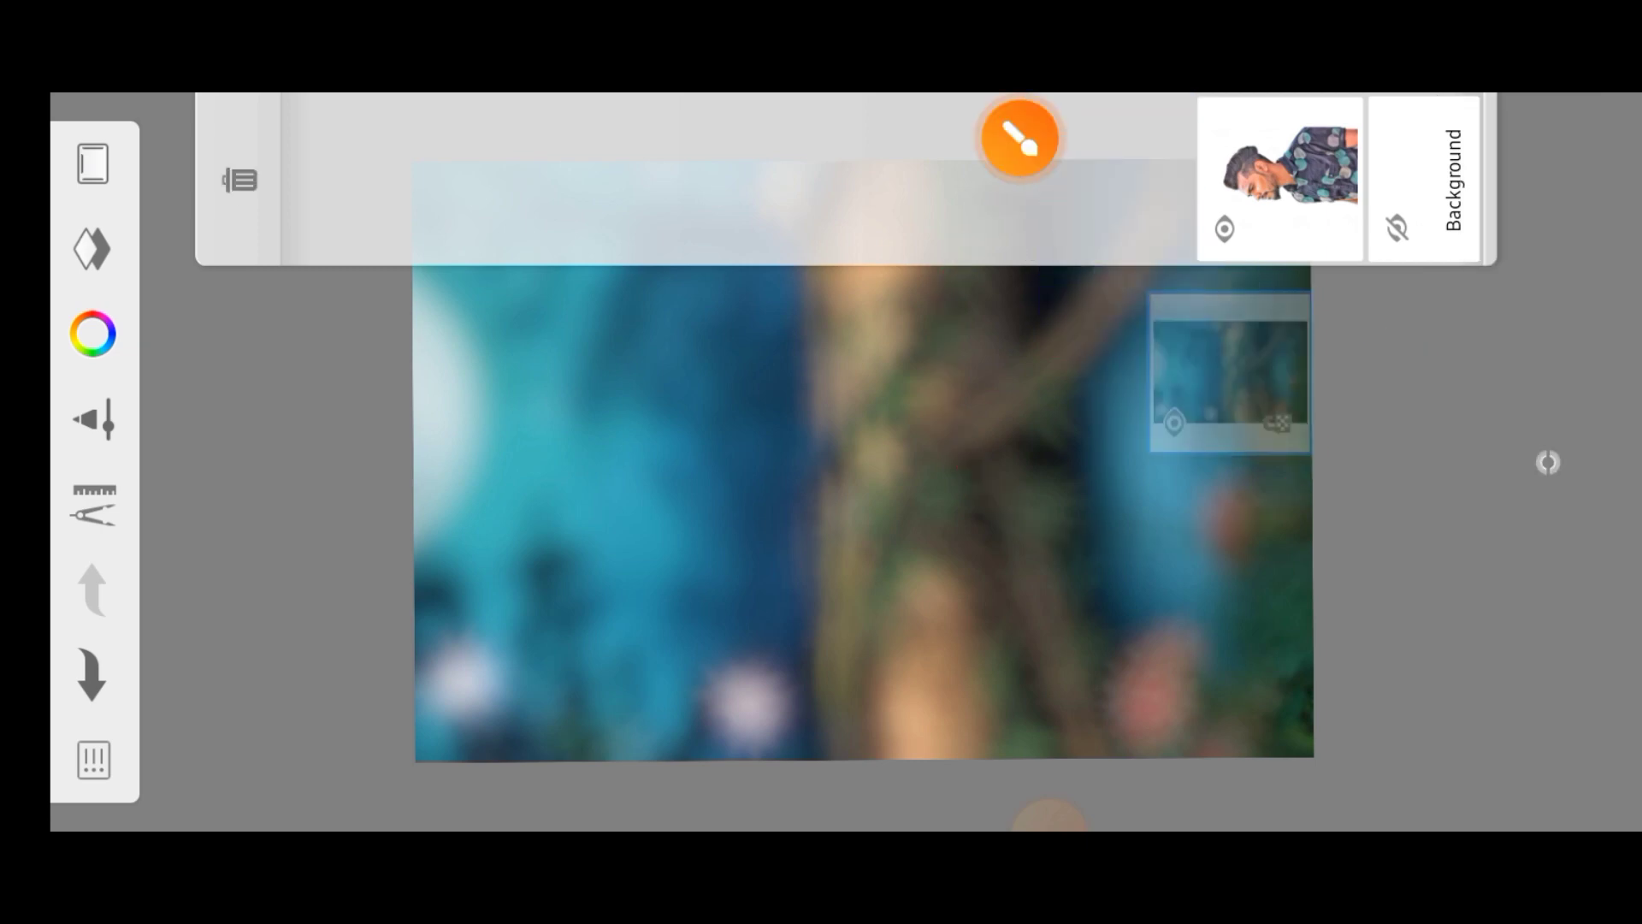
pyautogui.click(855, 513)
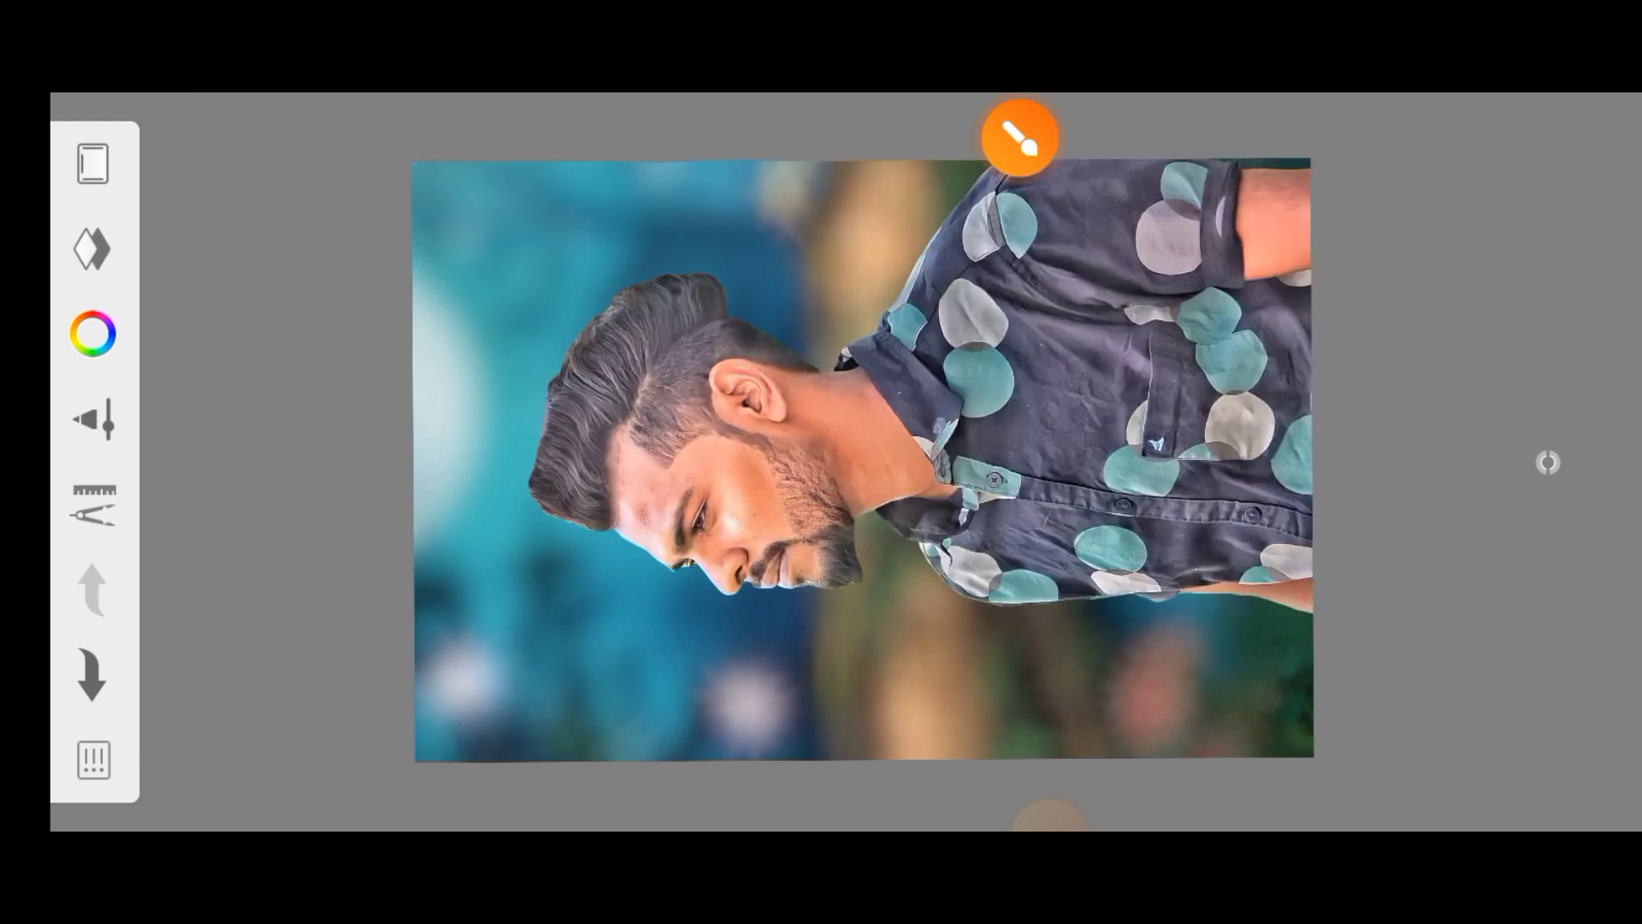
# Zoom around the canvas to review the man over the blurred background.
pyautogui.scroll(1, 864, 462)
pyautogui.scroll(2, 864, 461)
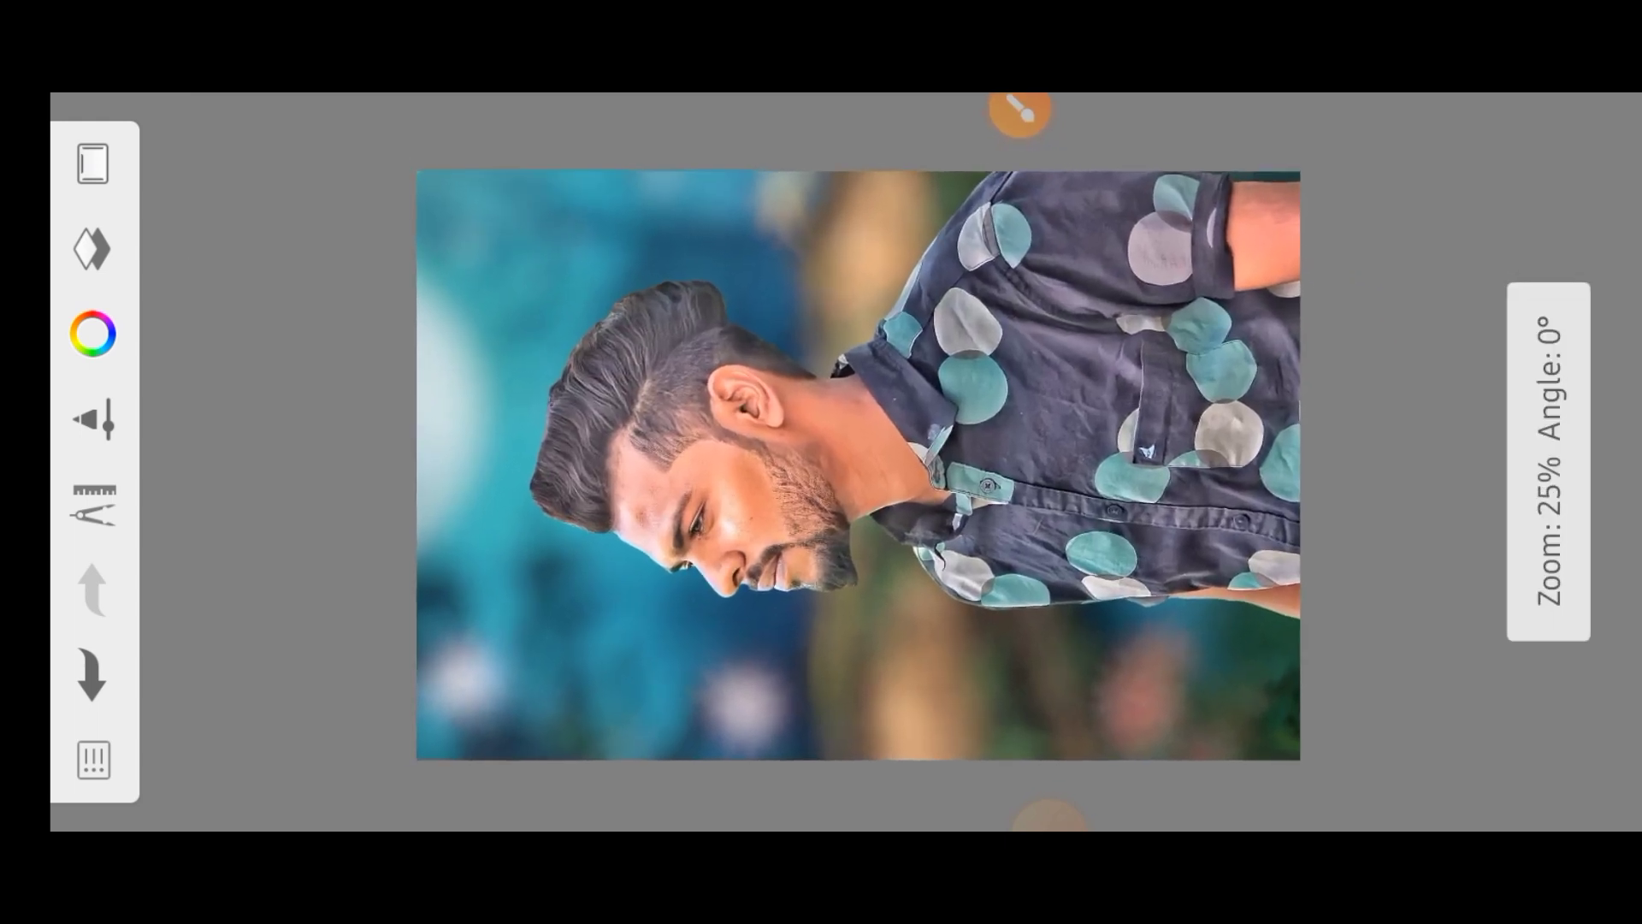
pyautogui.scroll(1, 864, 461)
pyautogui.scroll(1, 863, 462)
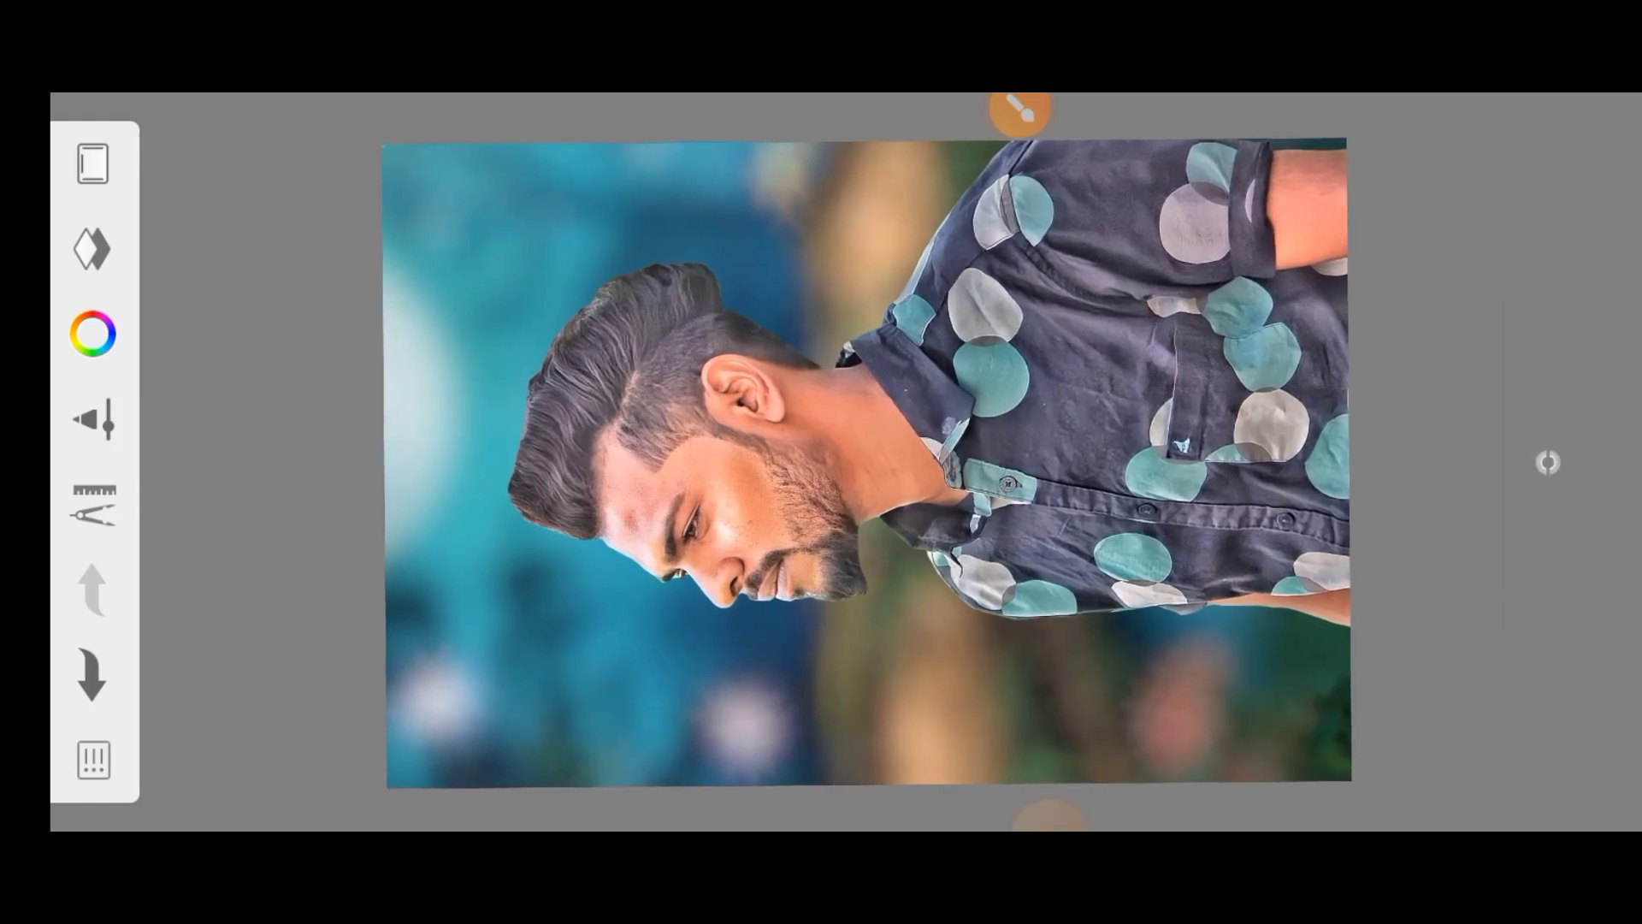
pyautogui.scroll(-1, 864, 462)
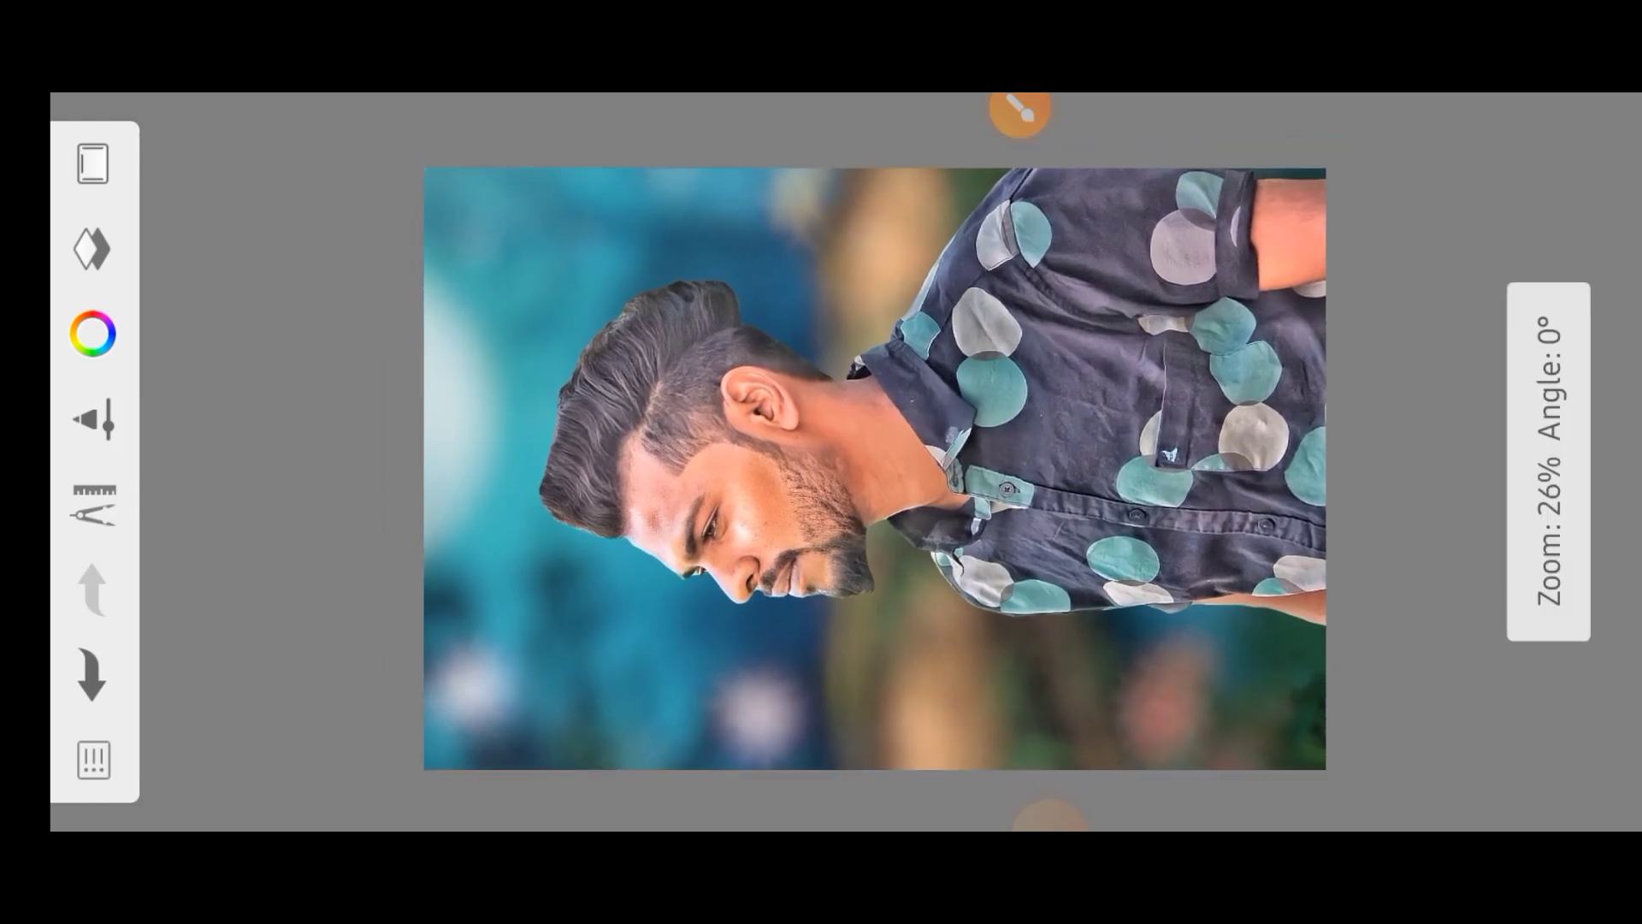
pyautogui.scroll(1, 864, 462)
pyautogui.scroll(1, 864, 461)
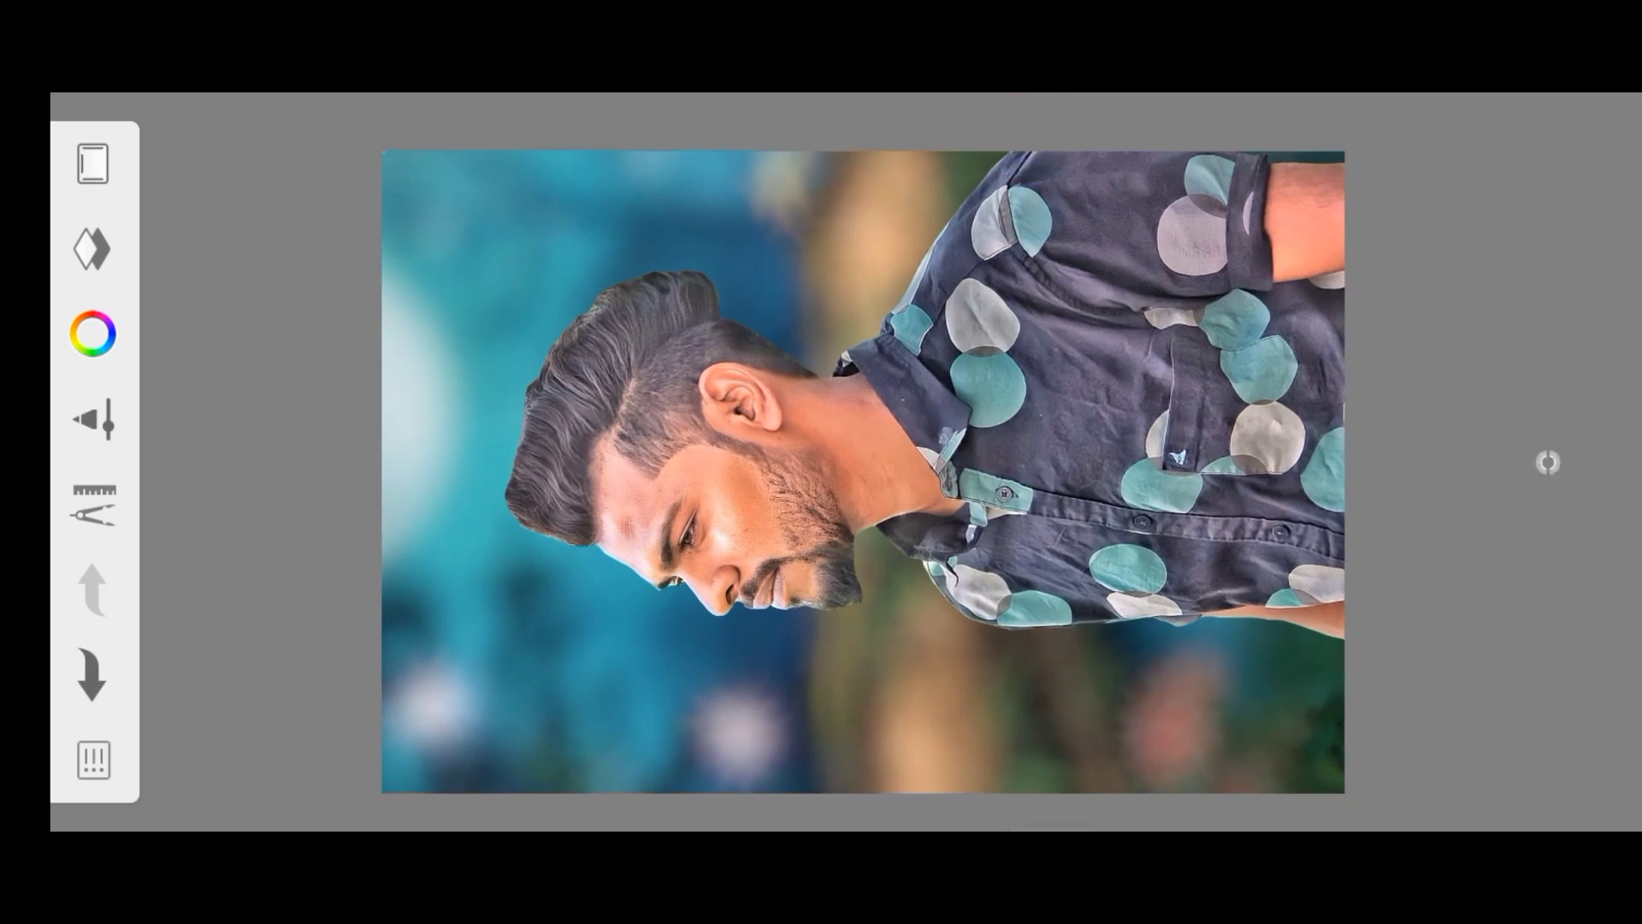
pyautogui.click(1050, 816)
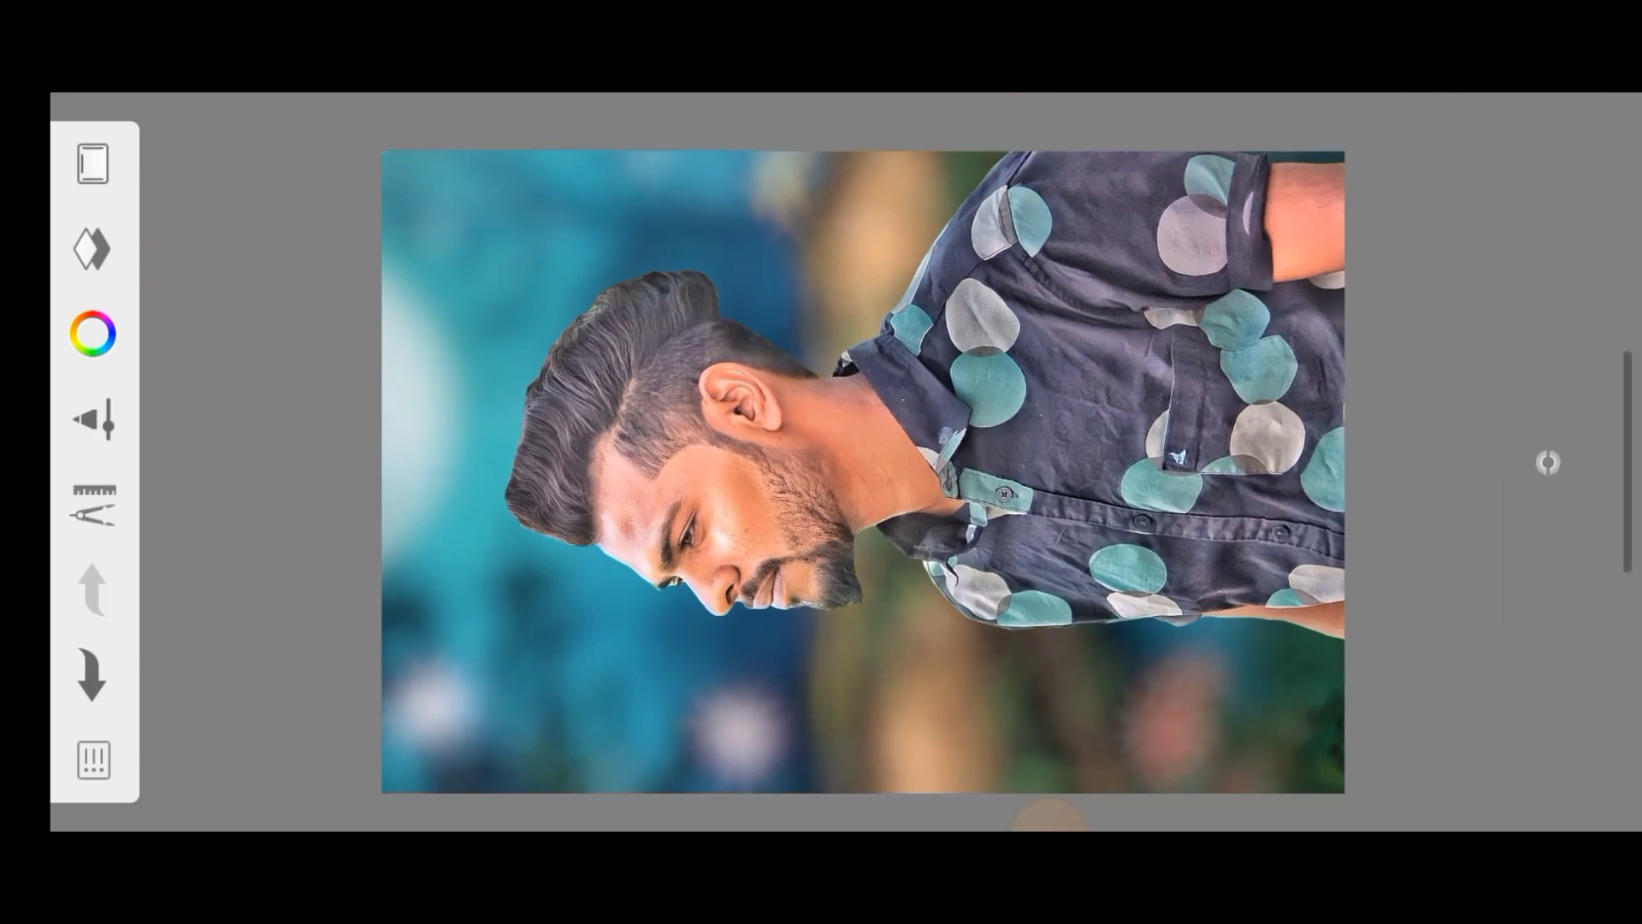
pyautogui.click(92, 248)
# Shift the background layer's hue and saturation toward orange-red, saturation 40.
pyautogui.click(1280, 179)
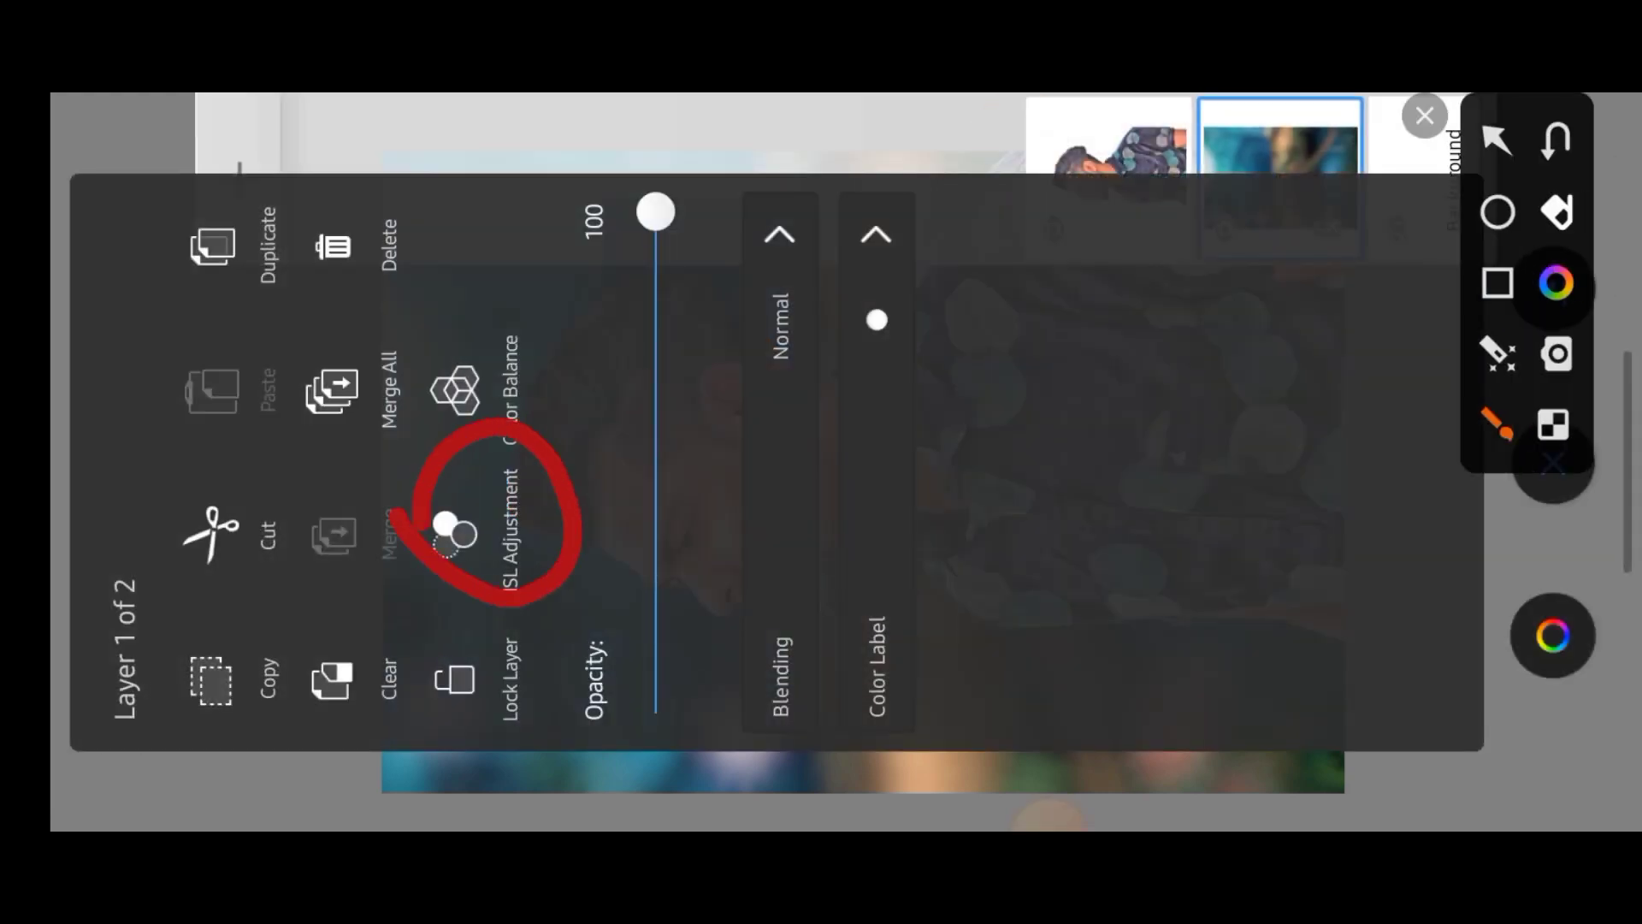
pyautogui.click(454, 535)
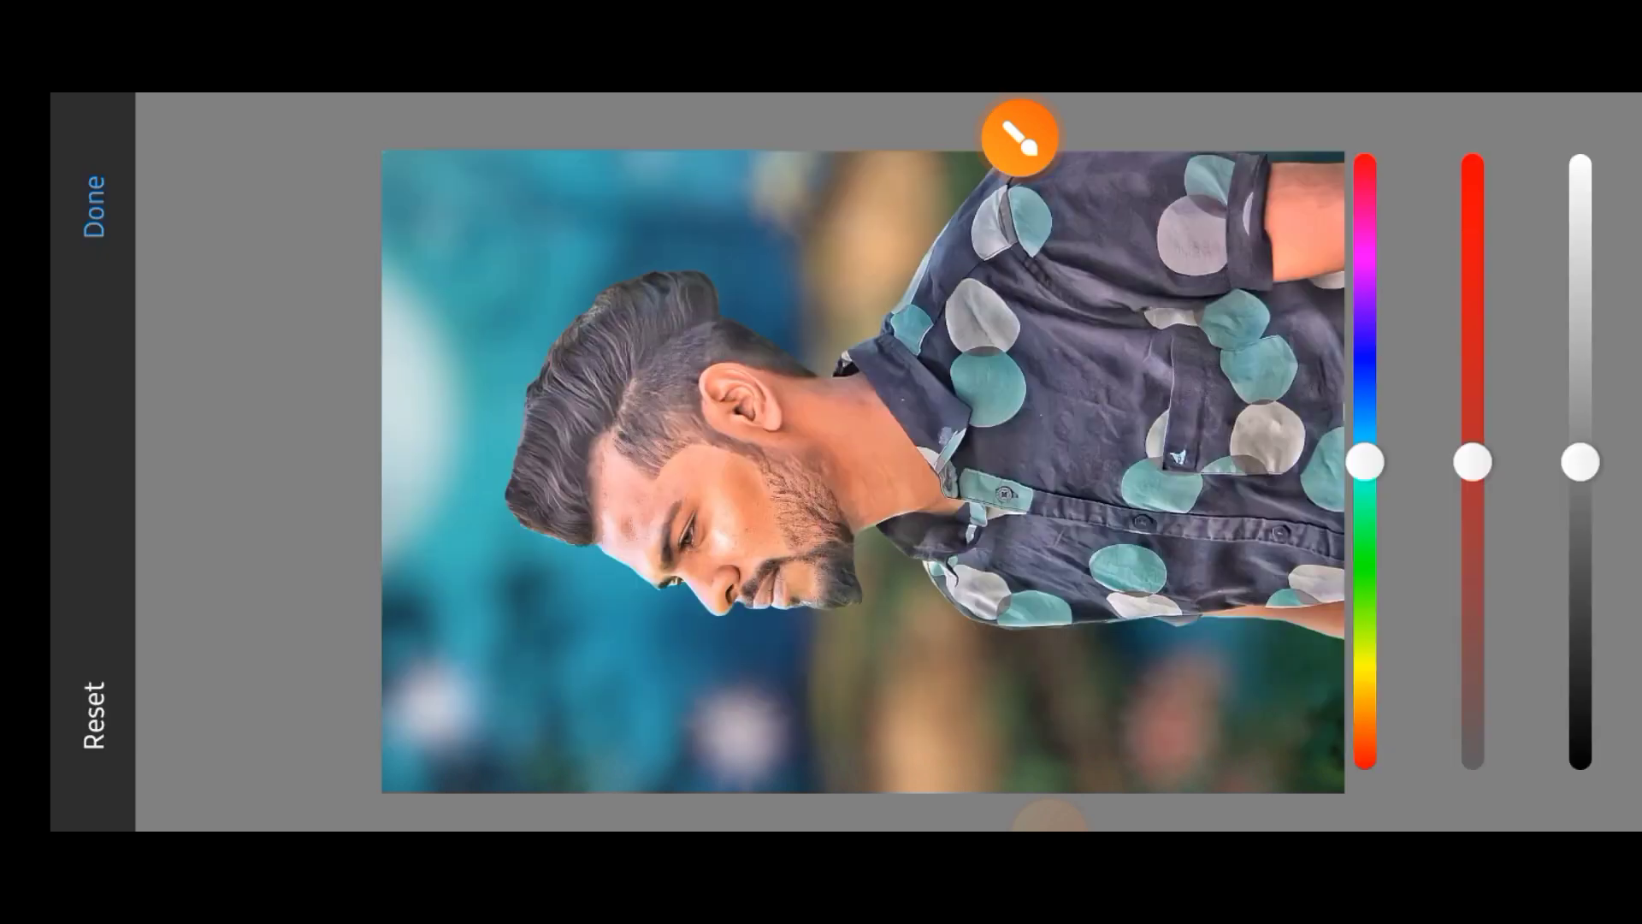
pyautogui.moveTo(1365, 462)
pyautogui.mouseDown()
pyautogui.moveTo(1365, 210)
pyautogui.moveTo(1365, 743)
pyautogui.moveTo(1365, 153)
pyautogui.mouseUp()
pyautogui.moveTo(1471, 458)
pyautogui.mouseDown()
pyautogui.moveTo(1471, 337)
pyautogui.moveTo(1471, 373)
pyautogui.mouseUp()
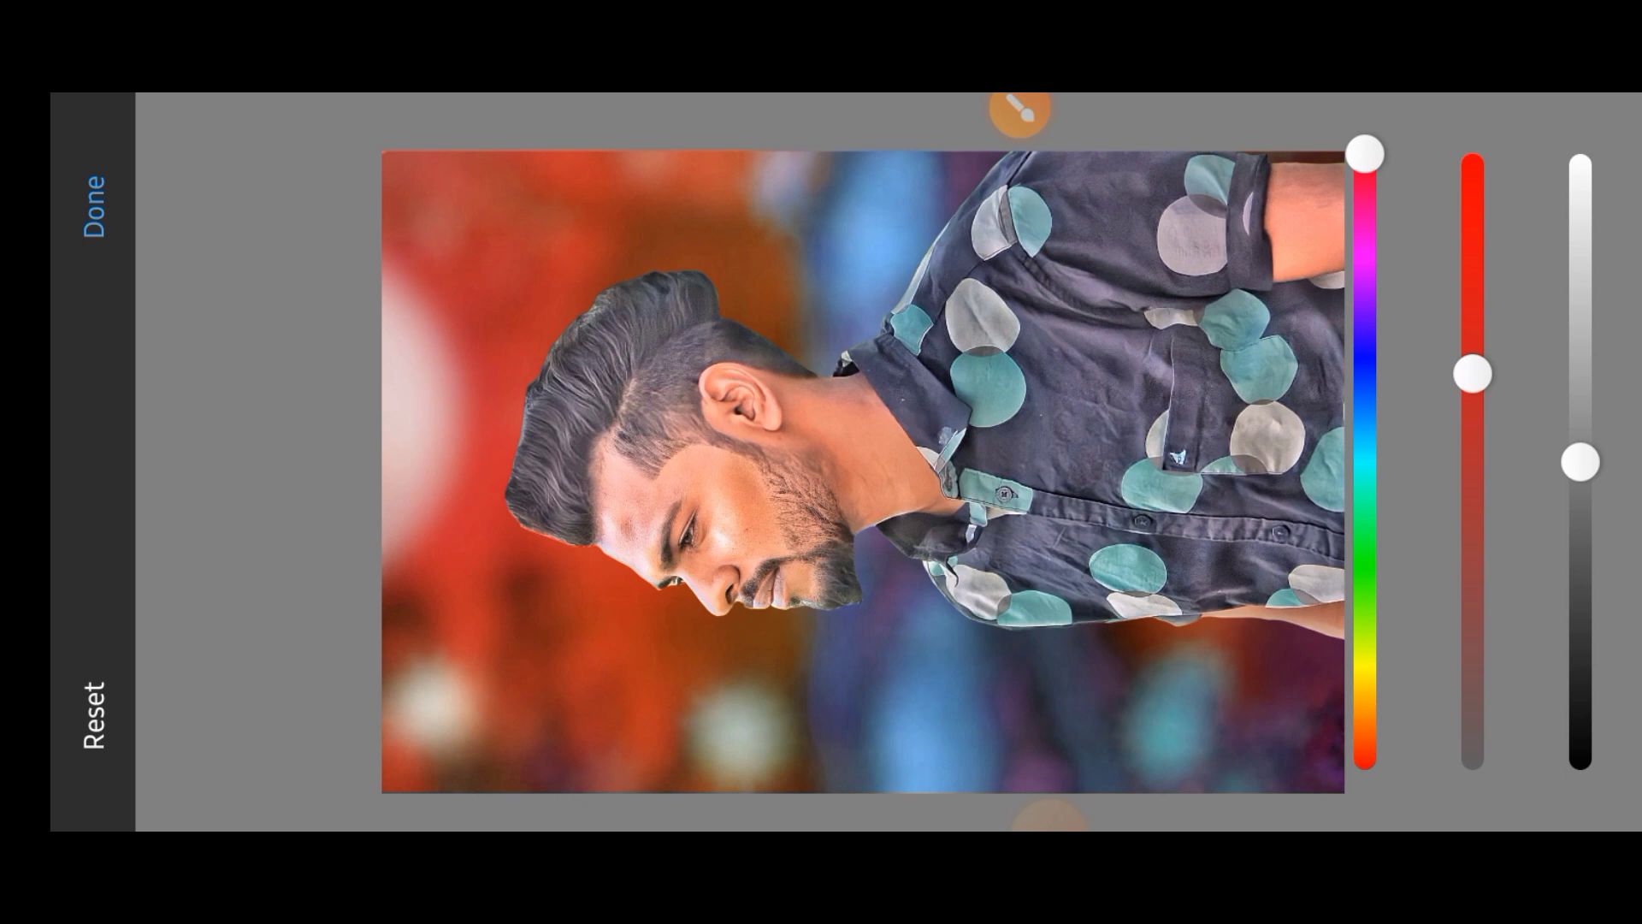
# Apply the HSL adjustment and fit the canvas back to the screen.
pyautogui.click(1020, 137)
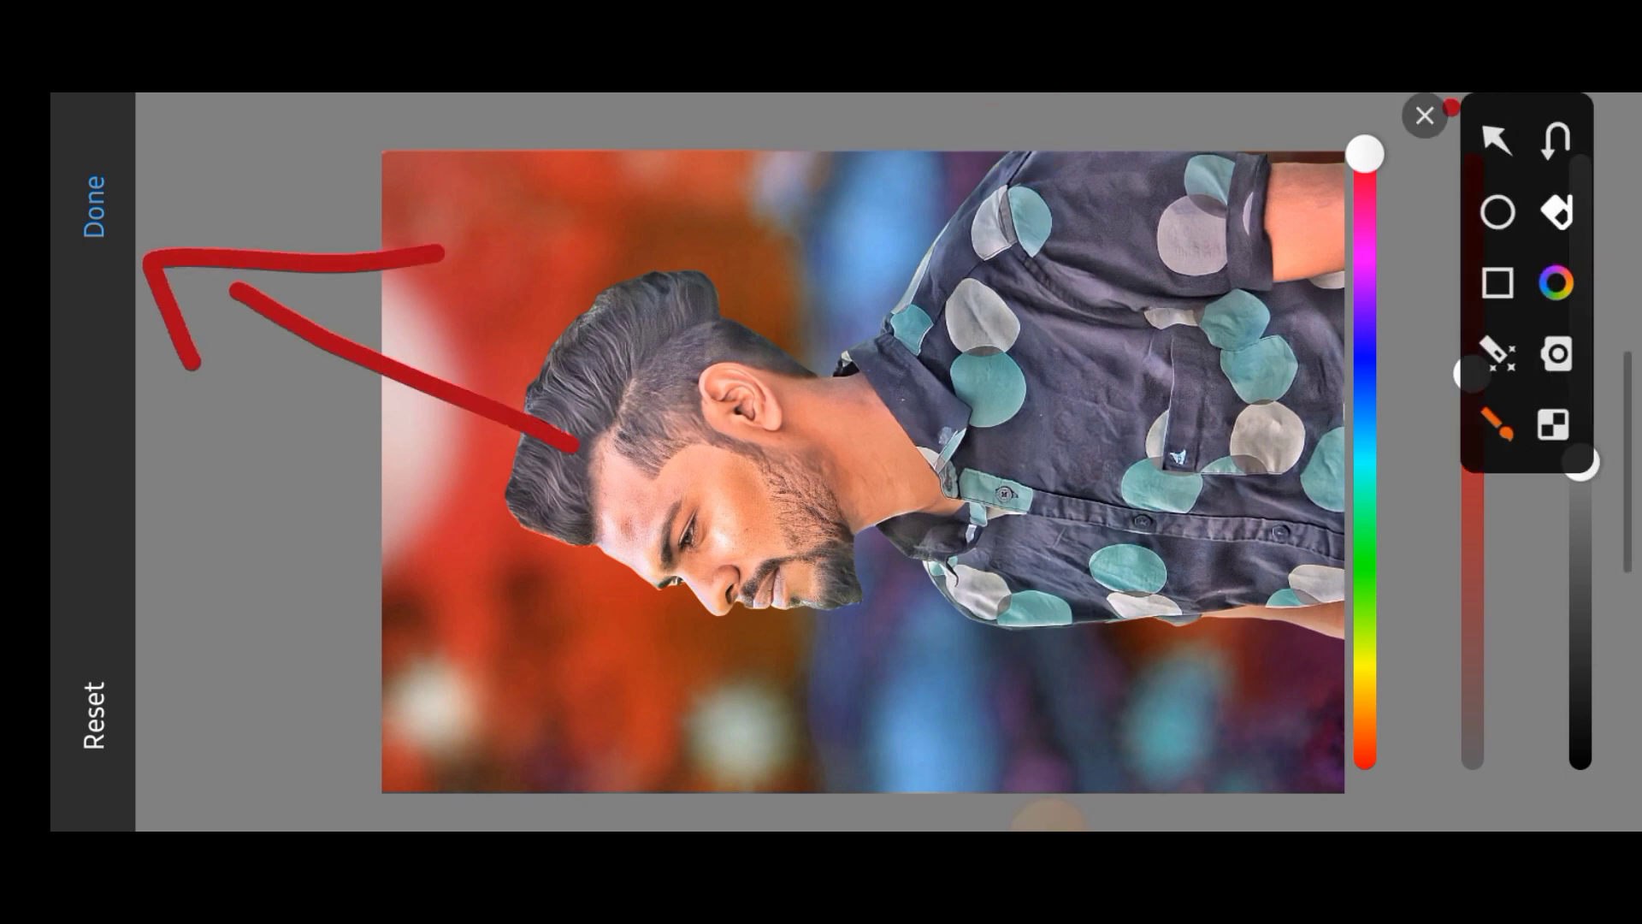
pyautogui.click(1424, 116)
pyautogui.click(94, 205)
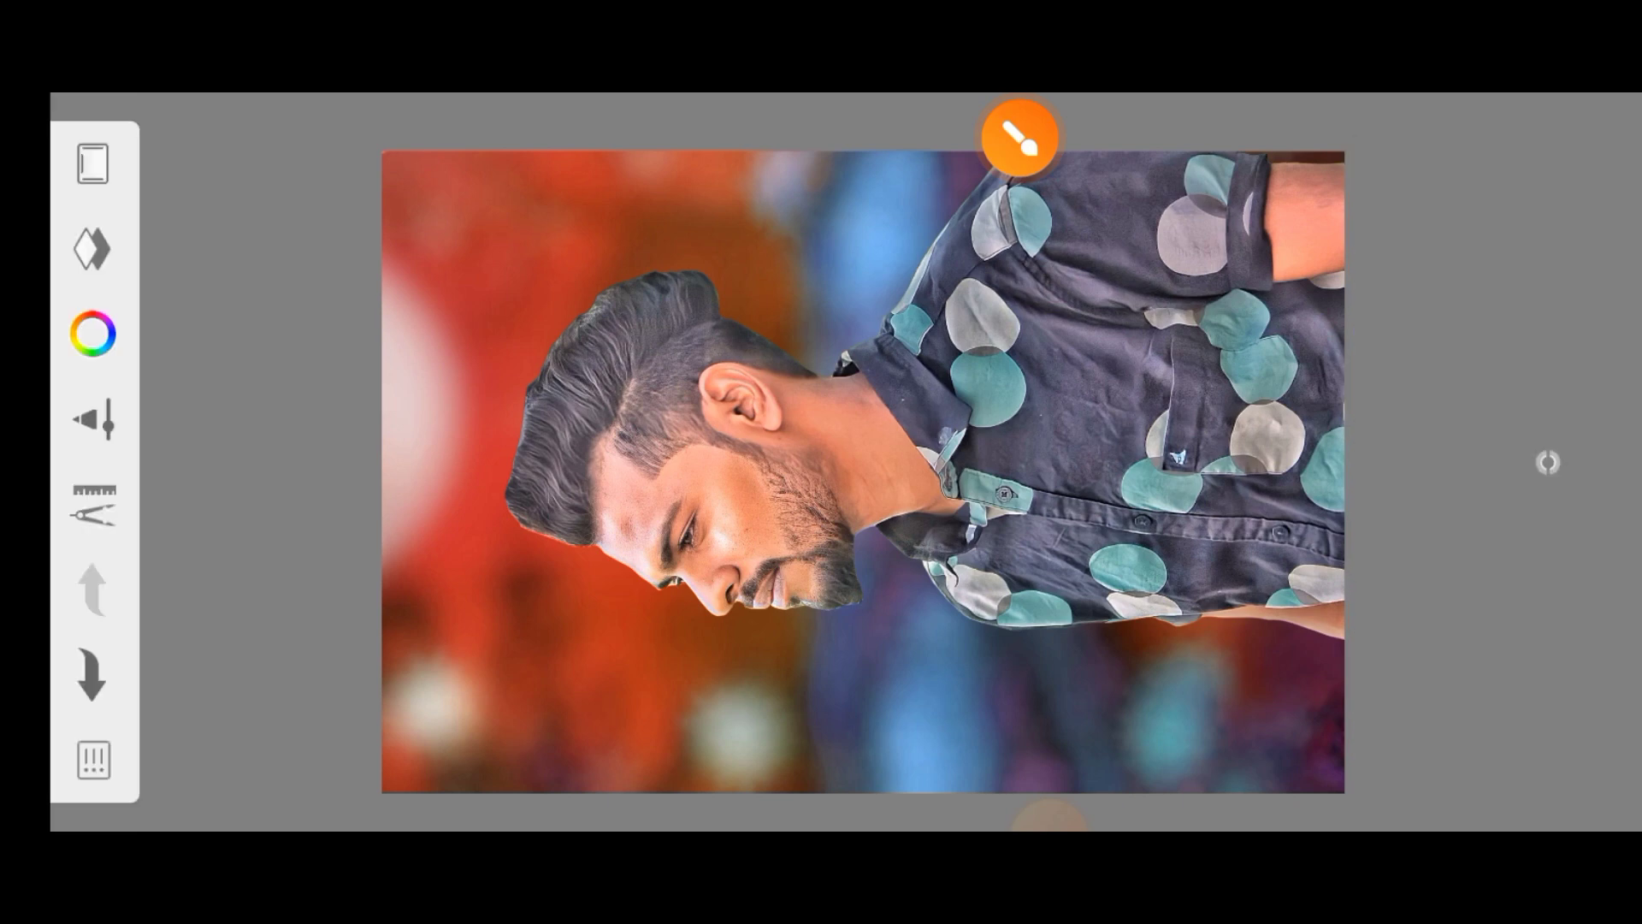
pyautogui.scroll(-1, 863, 471)
pyautogui.scroll(-2, 863, 472)
pyautogui.scroll(2, 863, 472)
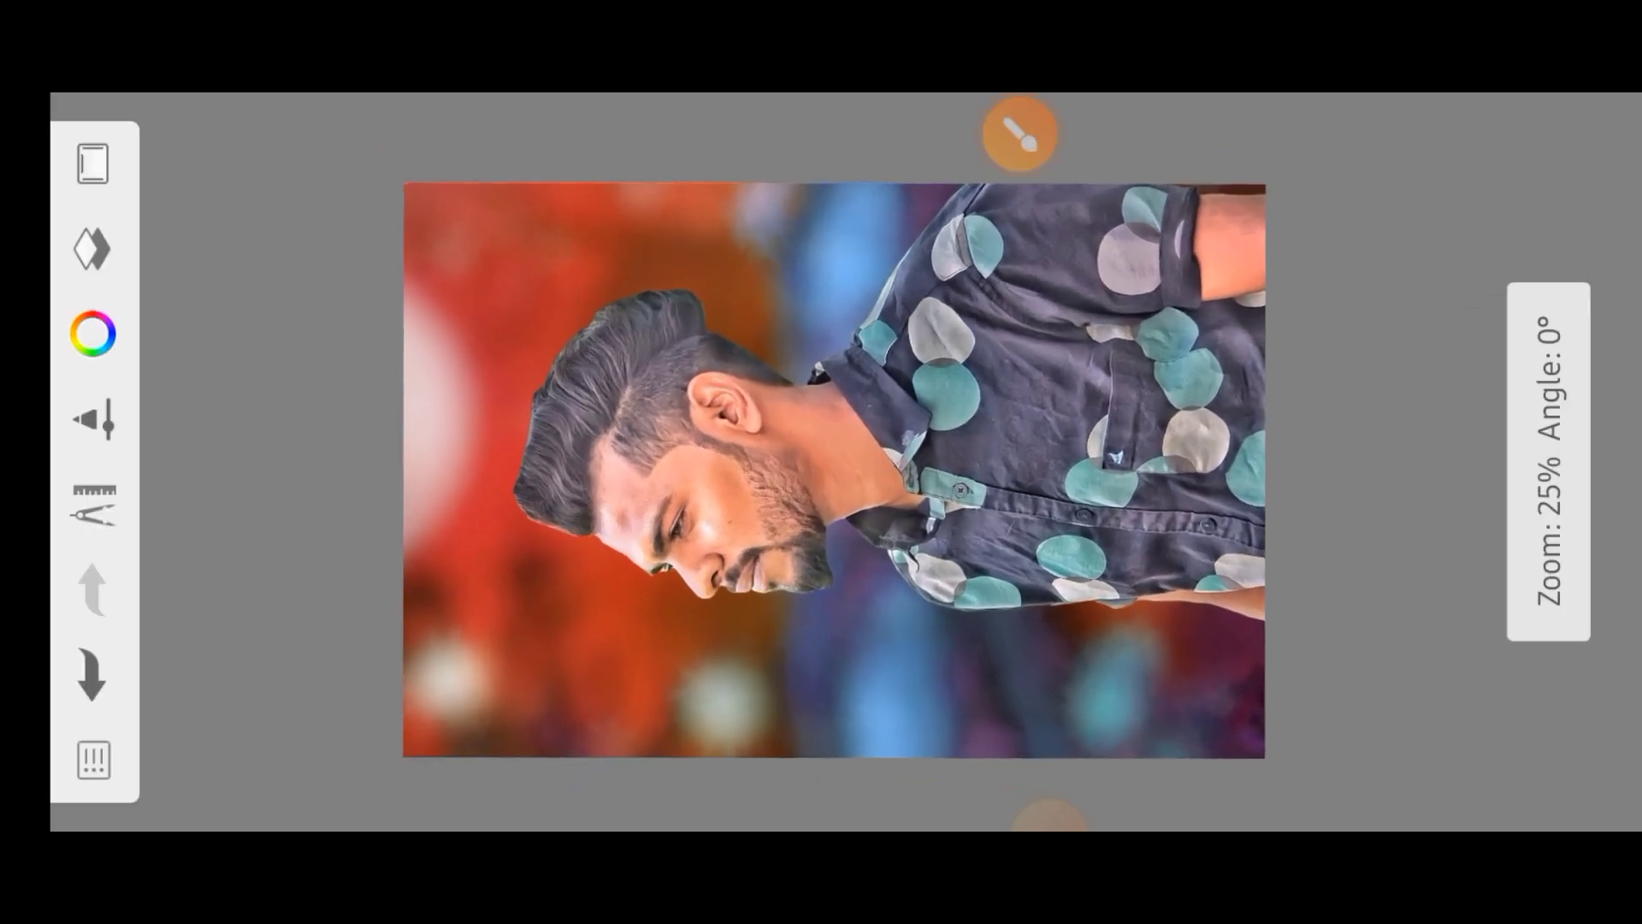
pyautogui.scroll(1, 863, 472)
pyautogui.scroll(1, 861, 471)
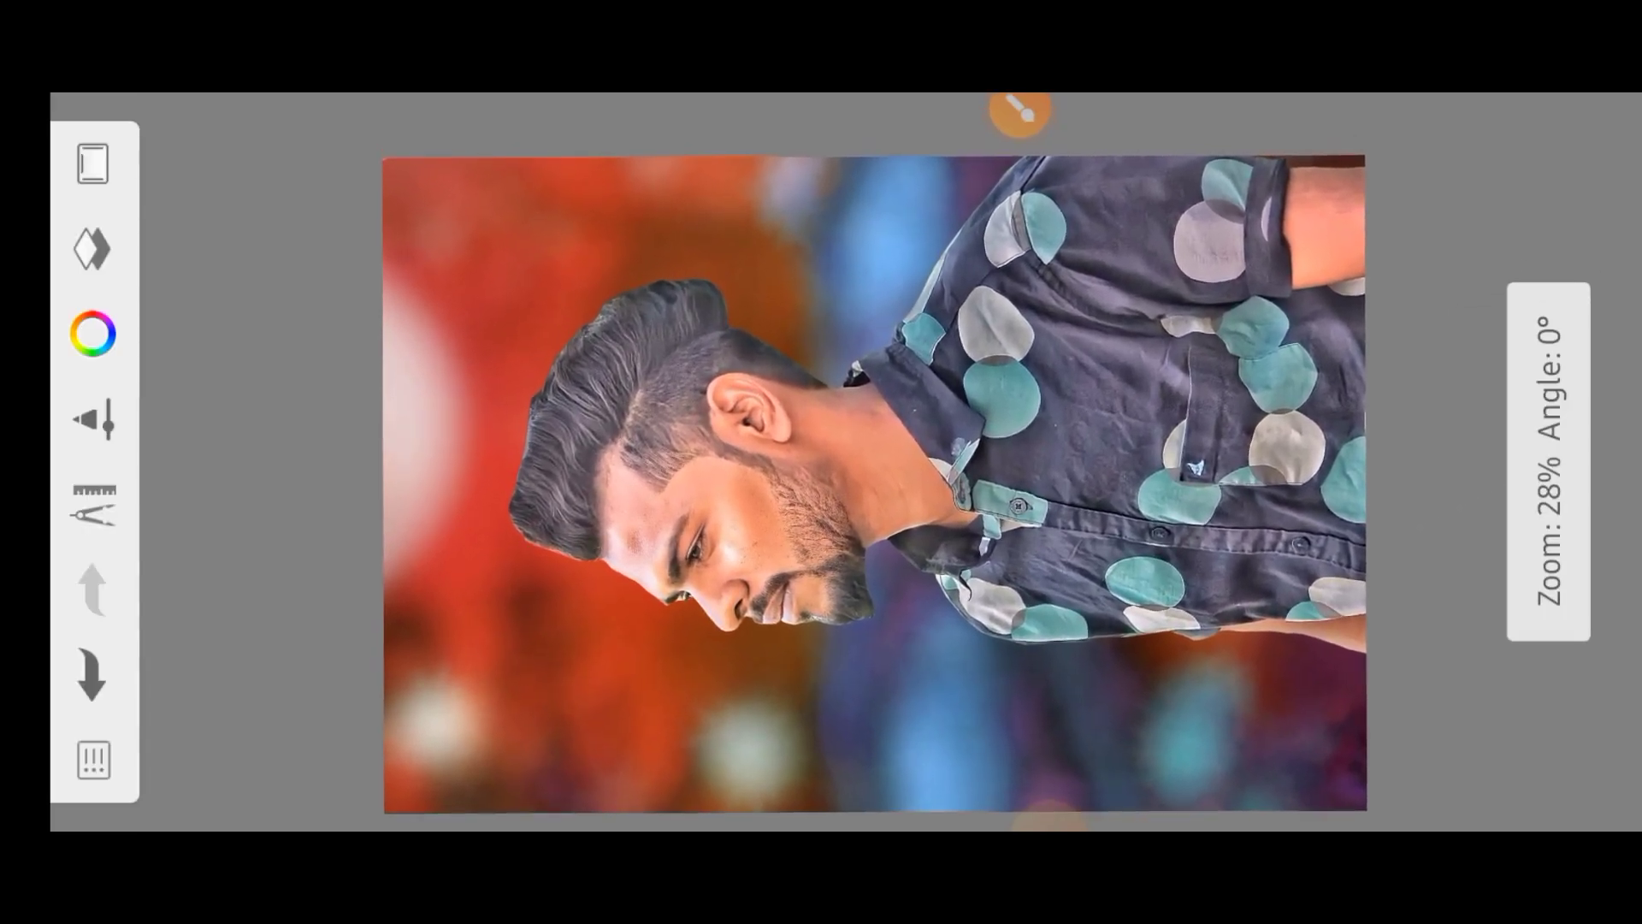
pyautogui.scroll(1, 860, 472)
pyautogui.click(1546, 462)
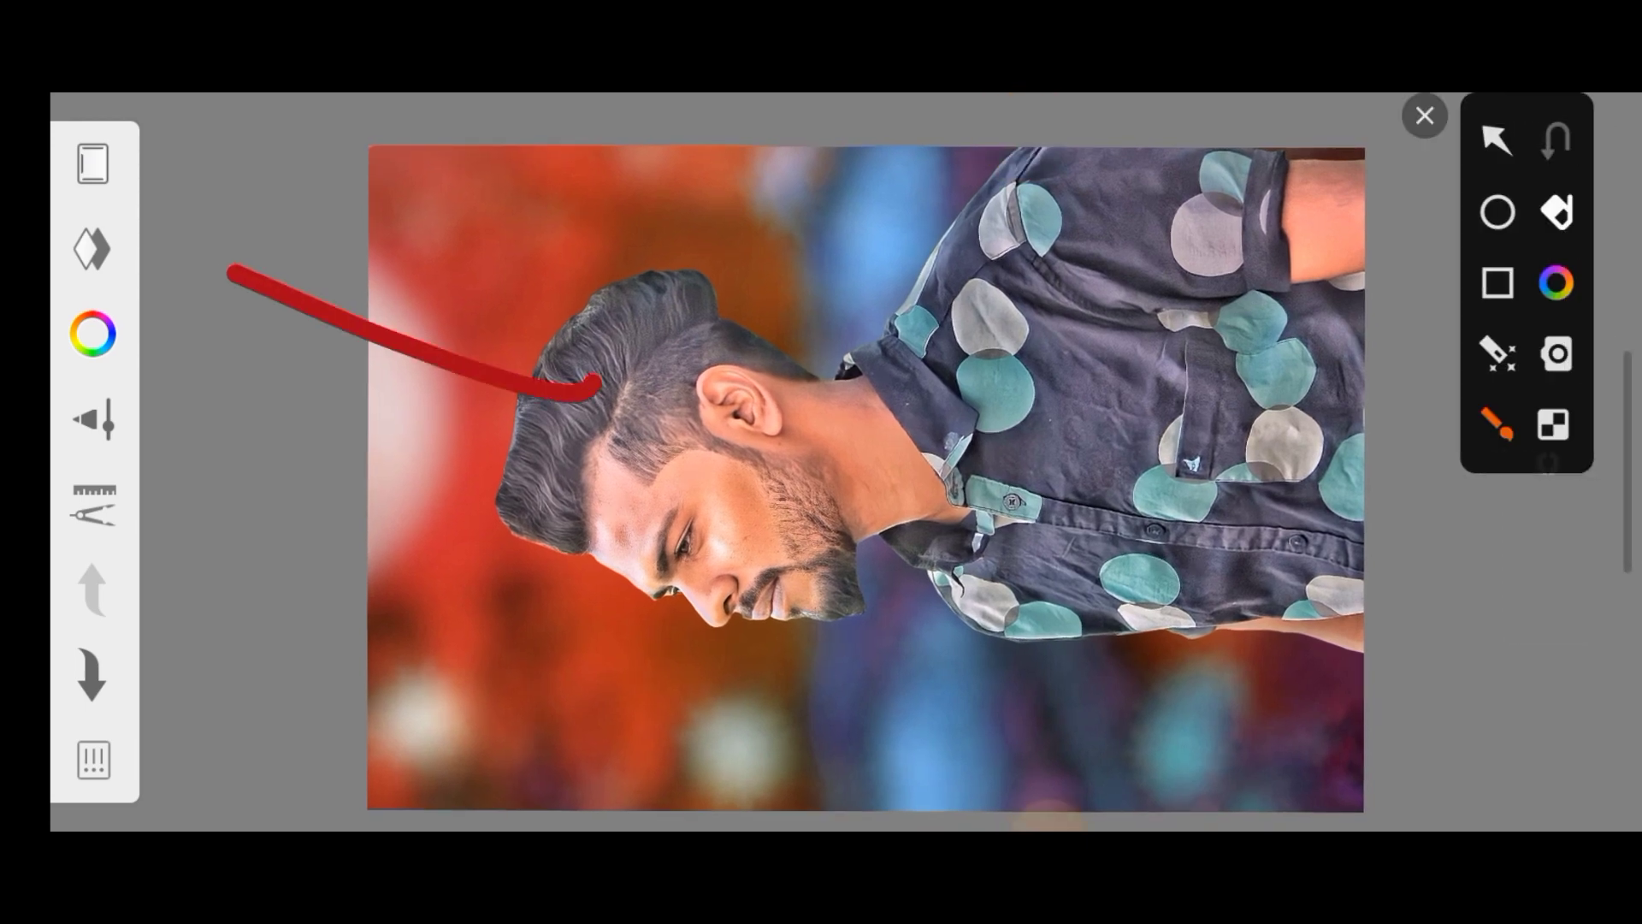
# Add a new empty layer above the portrait layer.
pyautogui.click(92, 250)
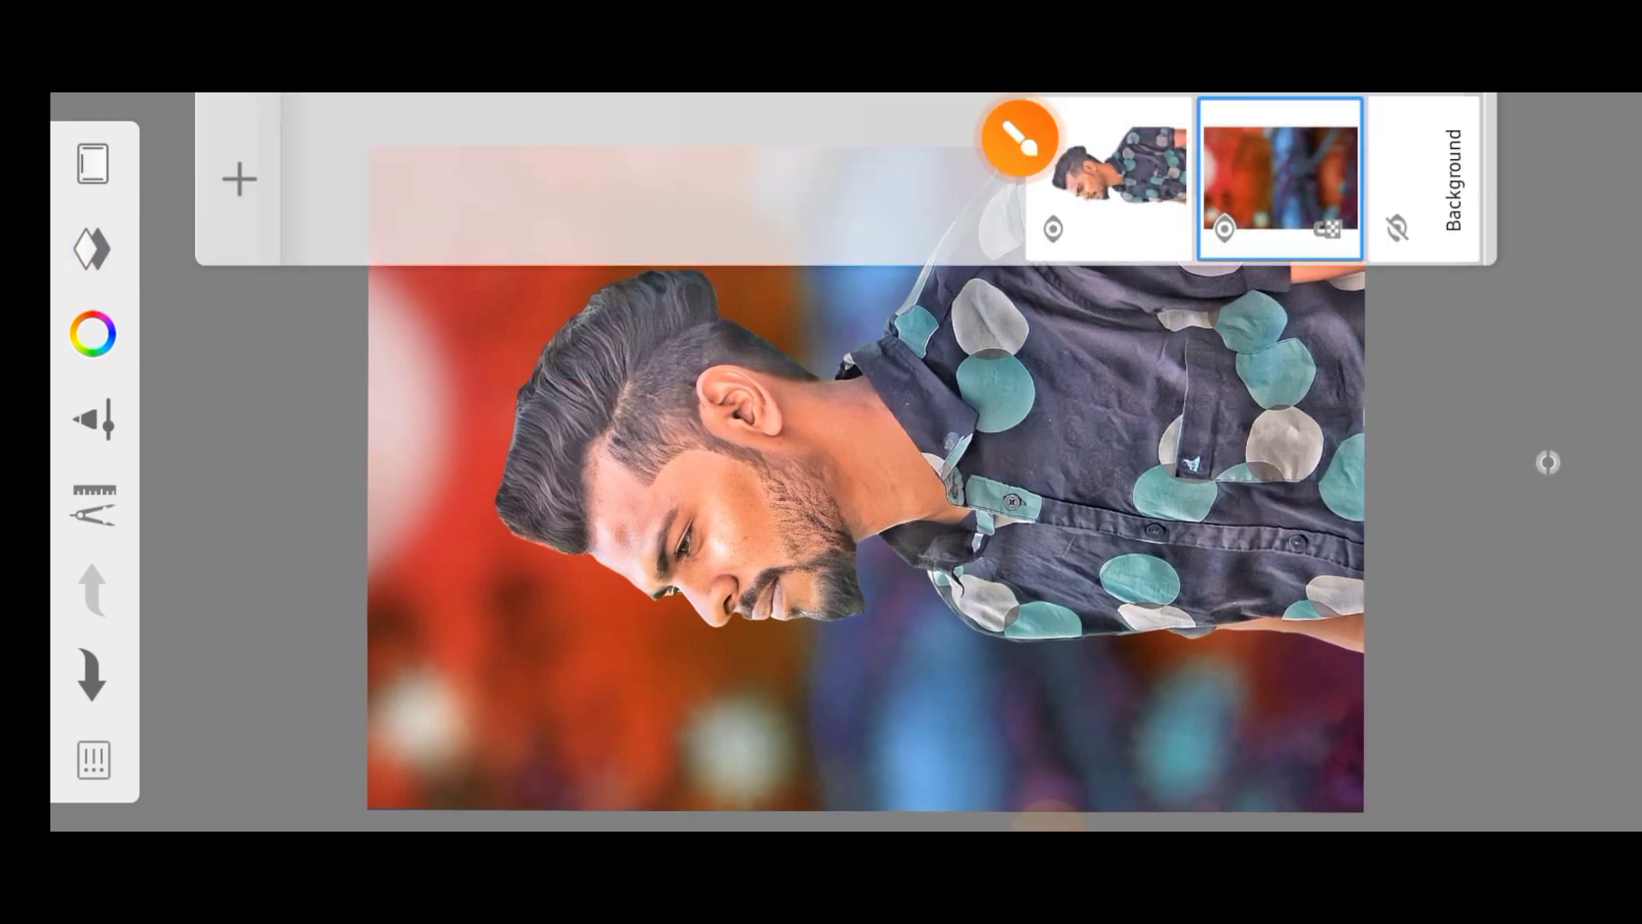
pyautogui.click(1546, 462)
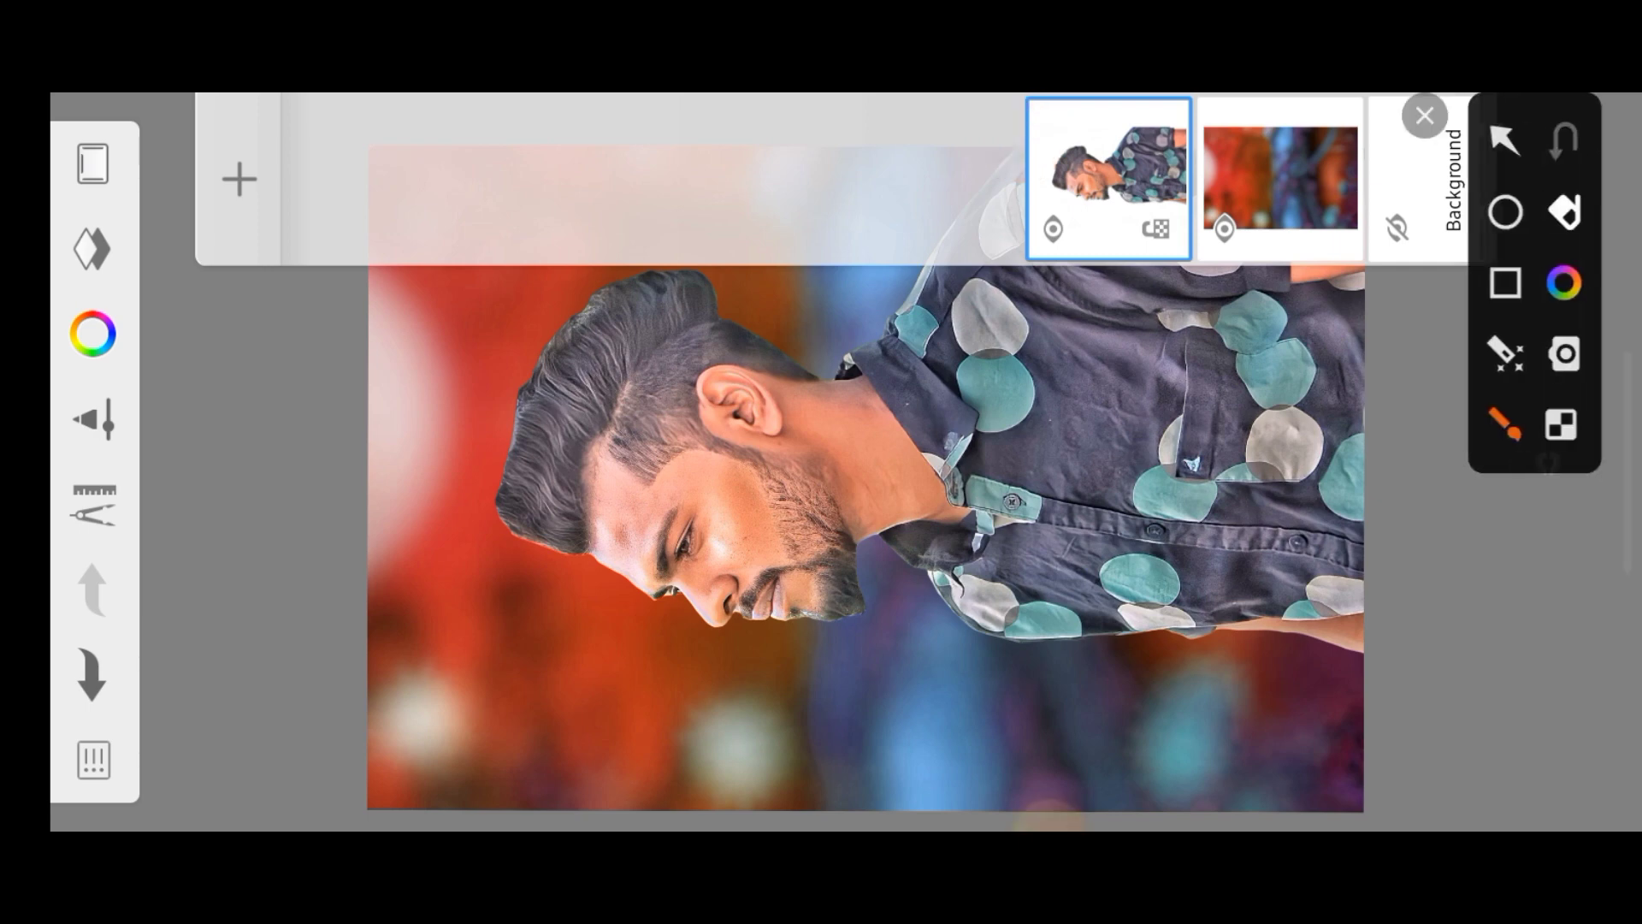
pyautogui.moveTo(459, 443); pyautogui.dragTo(547, 518)
pyautogui.click(1425, 116)
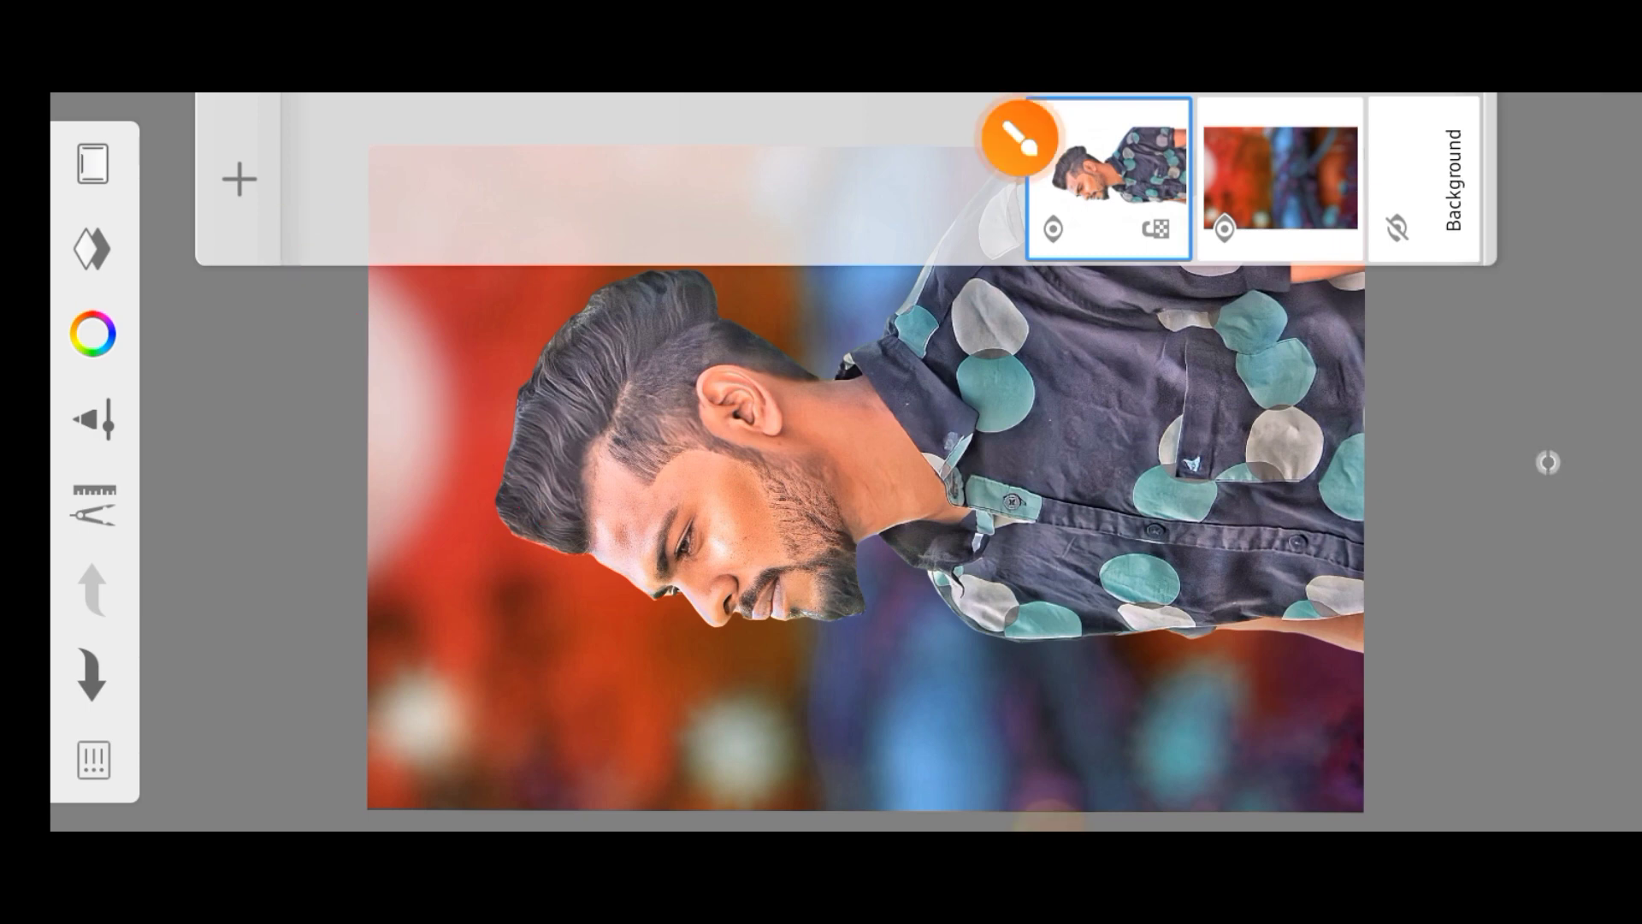
pyautogui.click(240, 180)
# Bring up the brush library.
pyautogui.click(1546, 462)
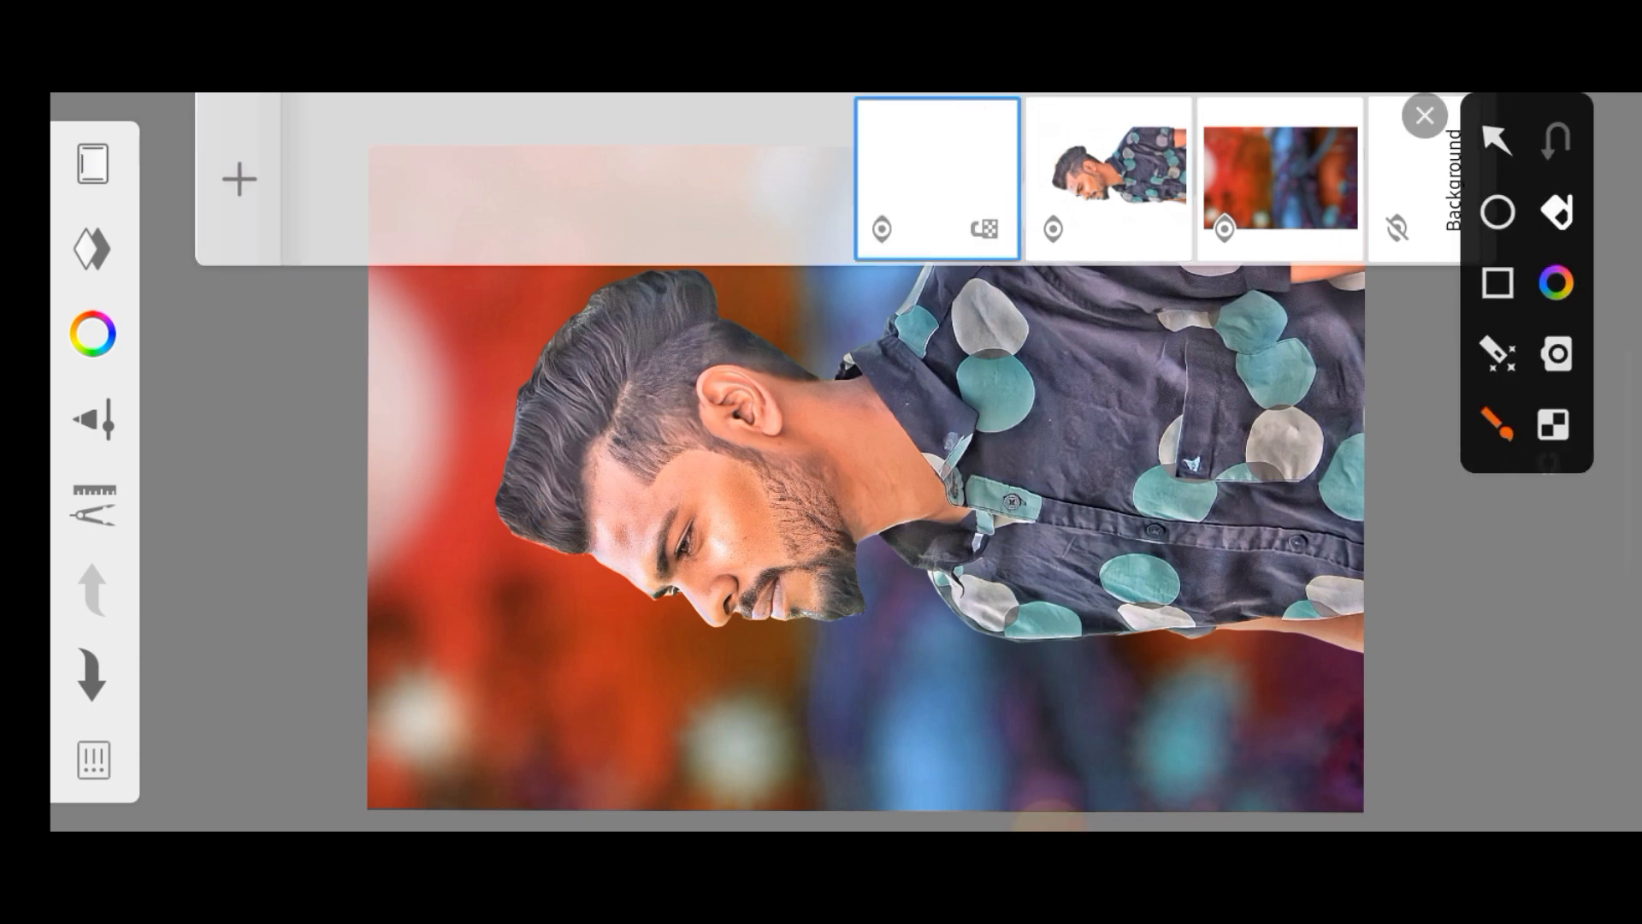
pyautogui.click(1424, 116)
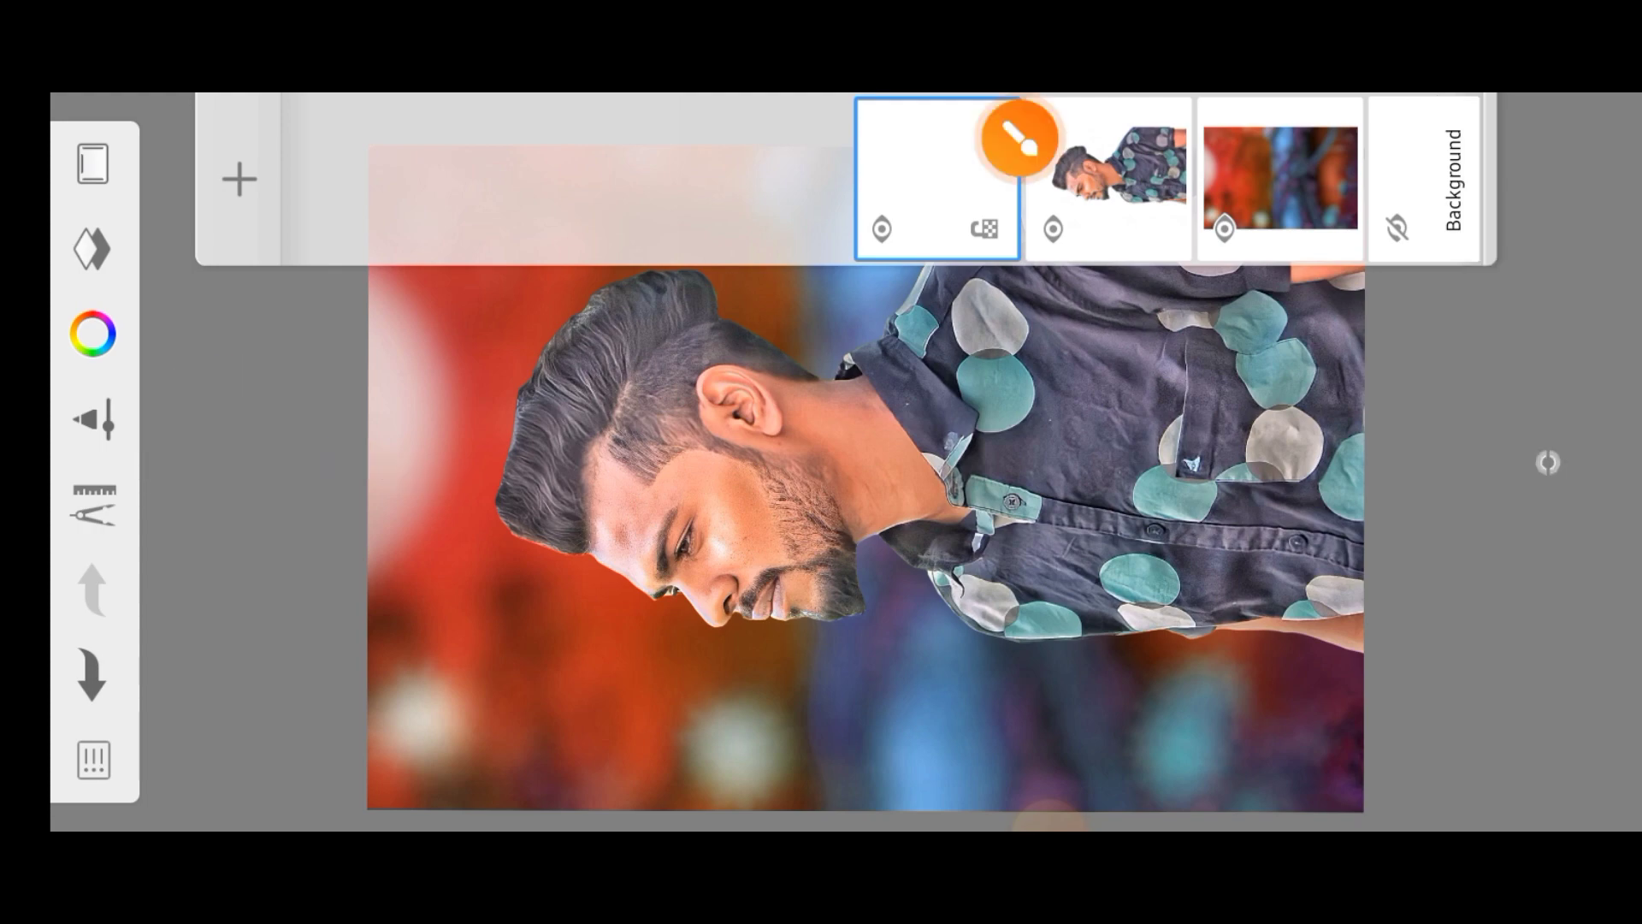
pyautogui.click(93, 419)
pyautogui.moveTo(684, 470); pyautogui.dragTo(1044, 471)
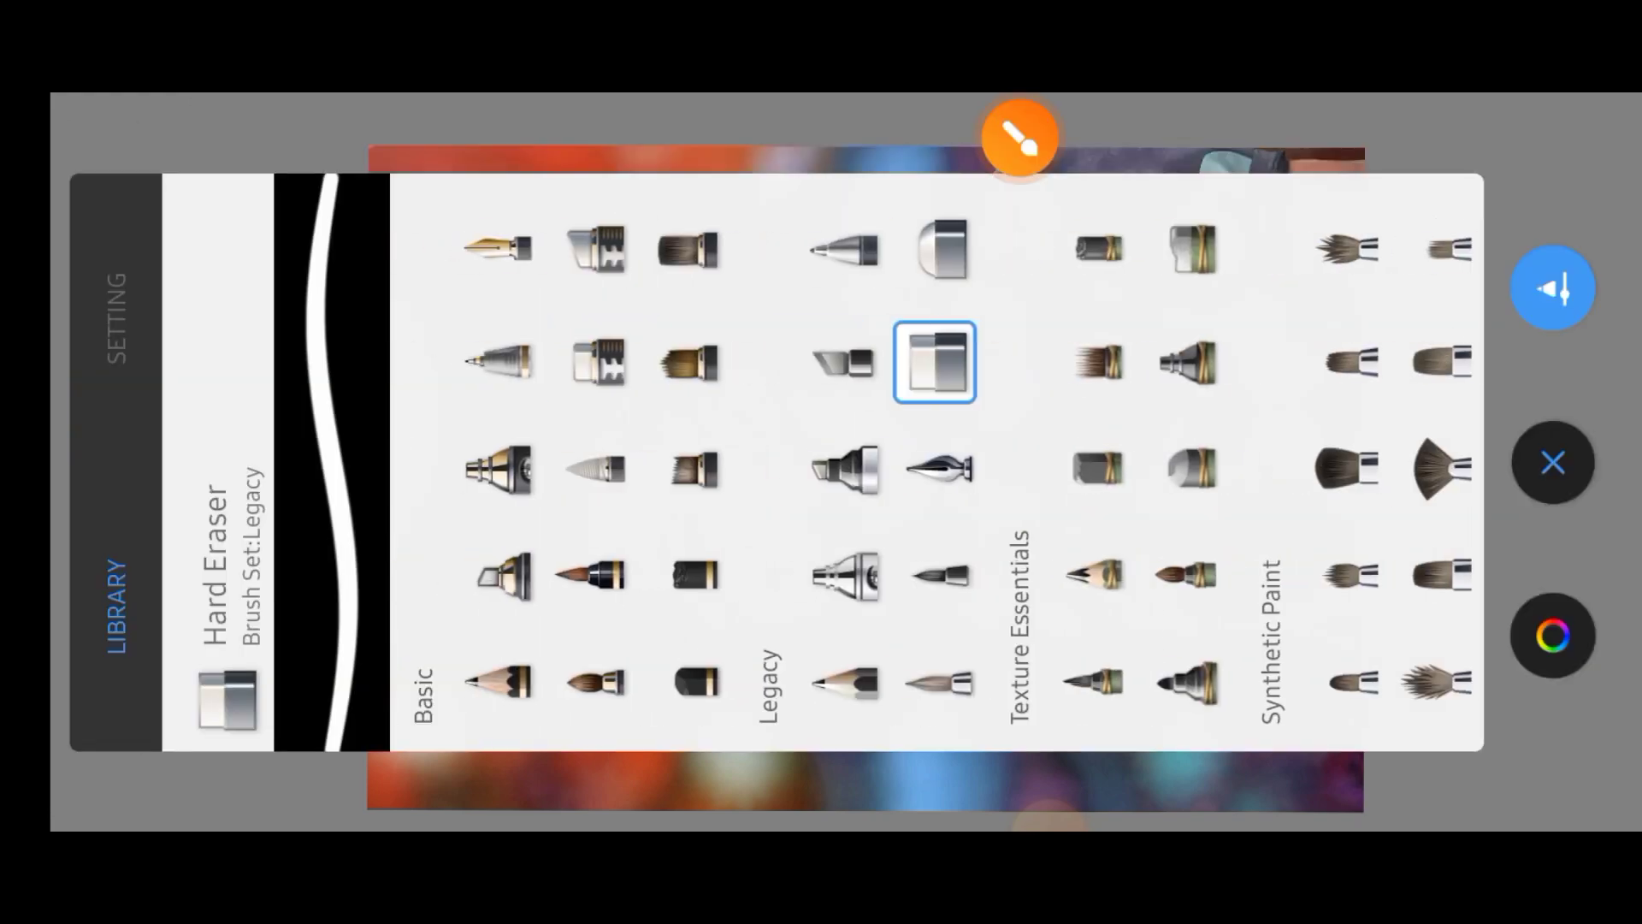
# Choose a soft Traditional airbrush and set its colour to white.
pyautogui.moveTo(1198, 470); pyautogui.dragTo(385, 470)
pyautogui.click(1547, 462)
pyautogui.moveTo(769, 607); pyautogui.dragTo(796, 710)
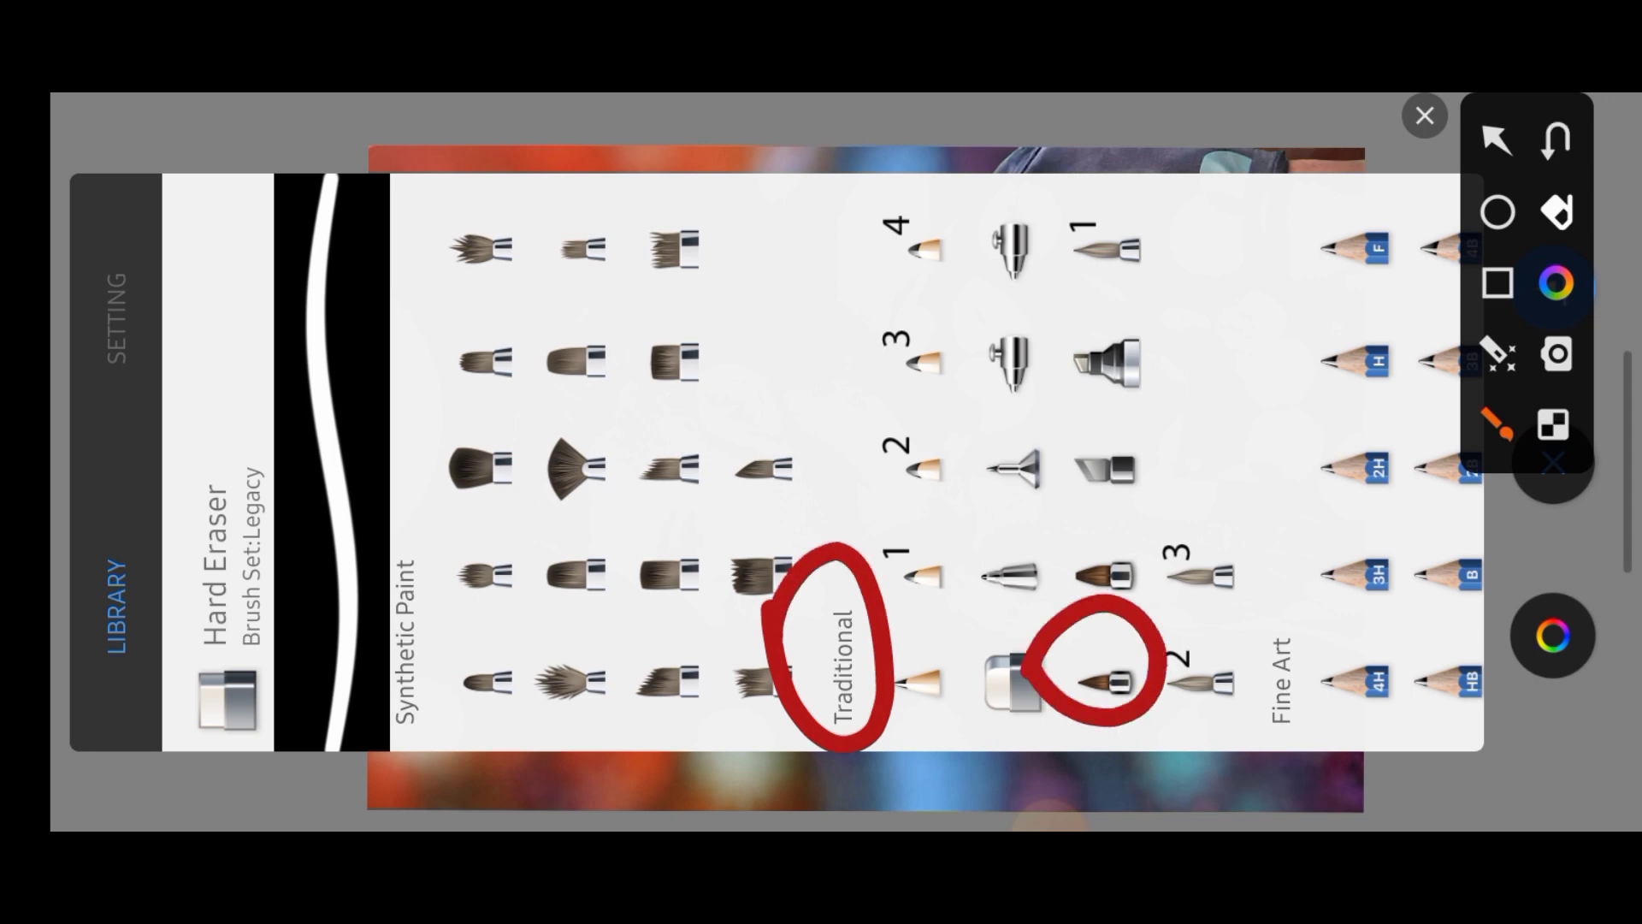
pyautogui.click(1424, 116)
pyautogui.click(1552, 461)
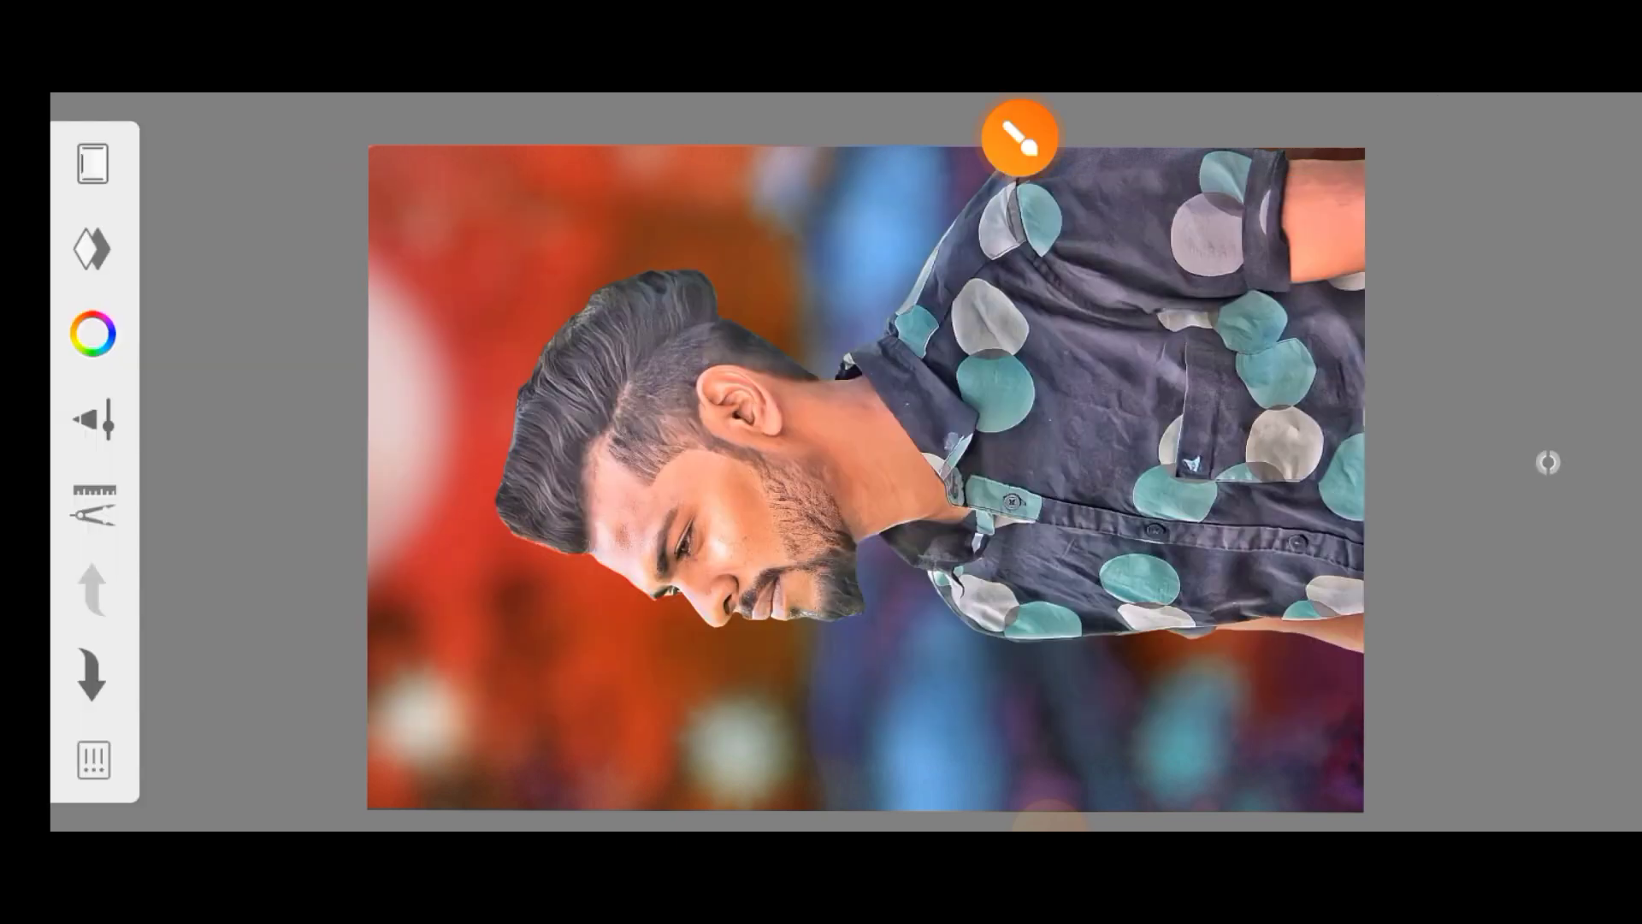
pyautogui.click(1546, 462)
pyautogui.click(932, 461)
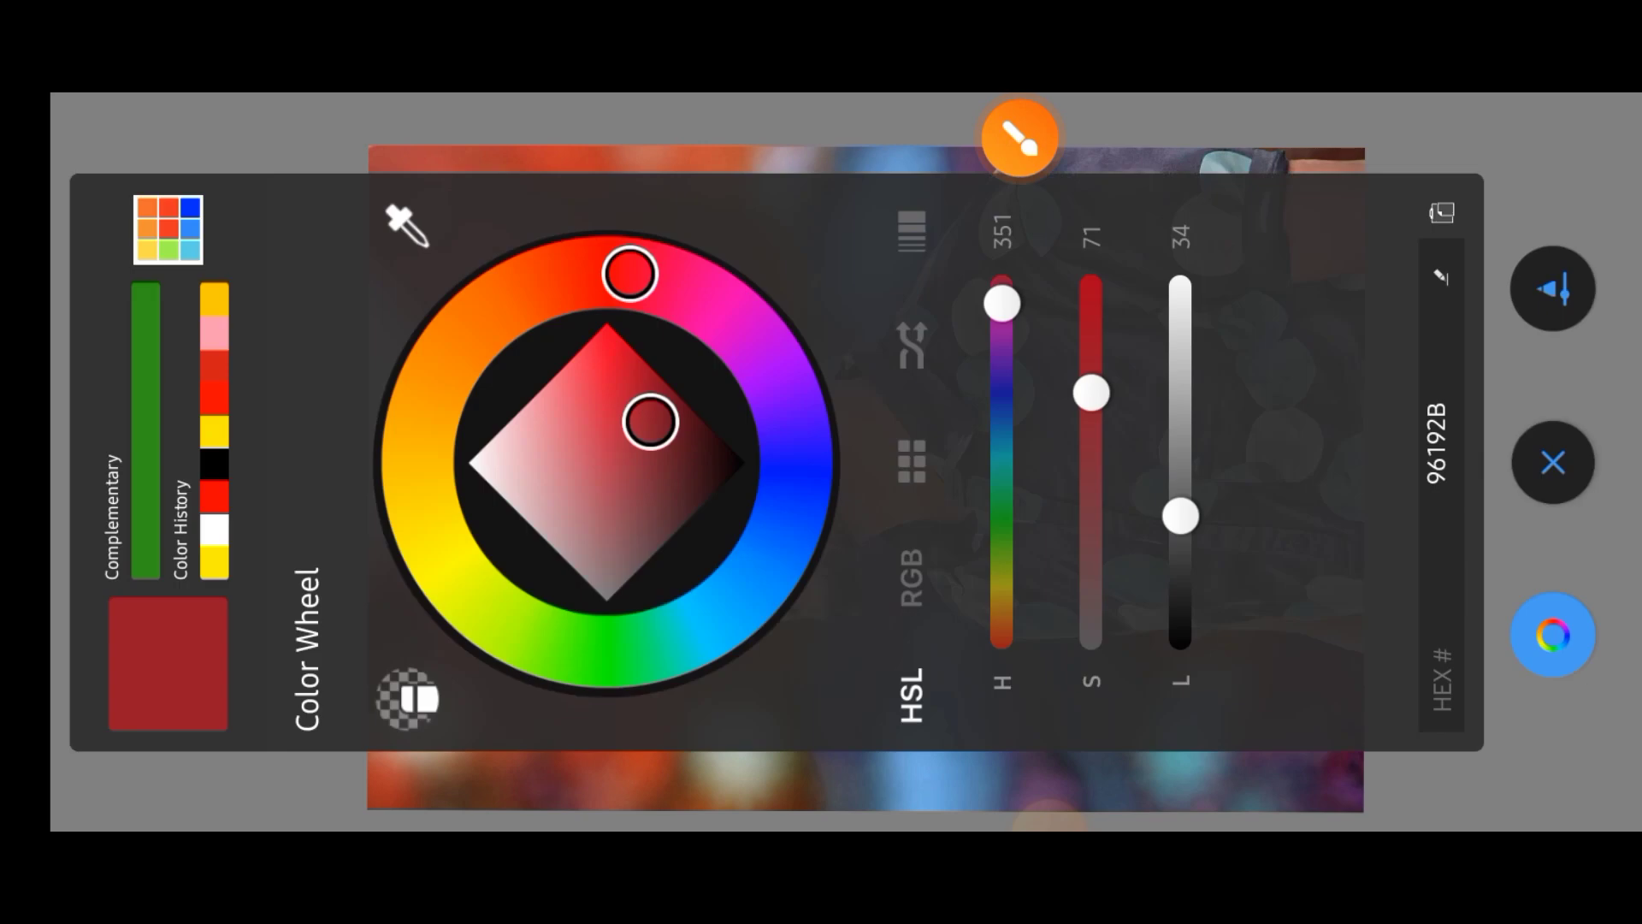
pyautogui.click(1553, 462)
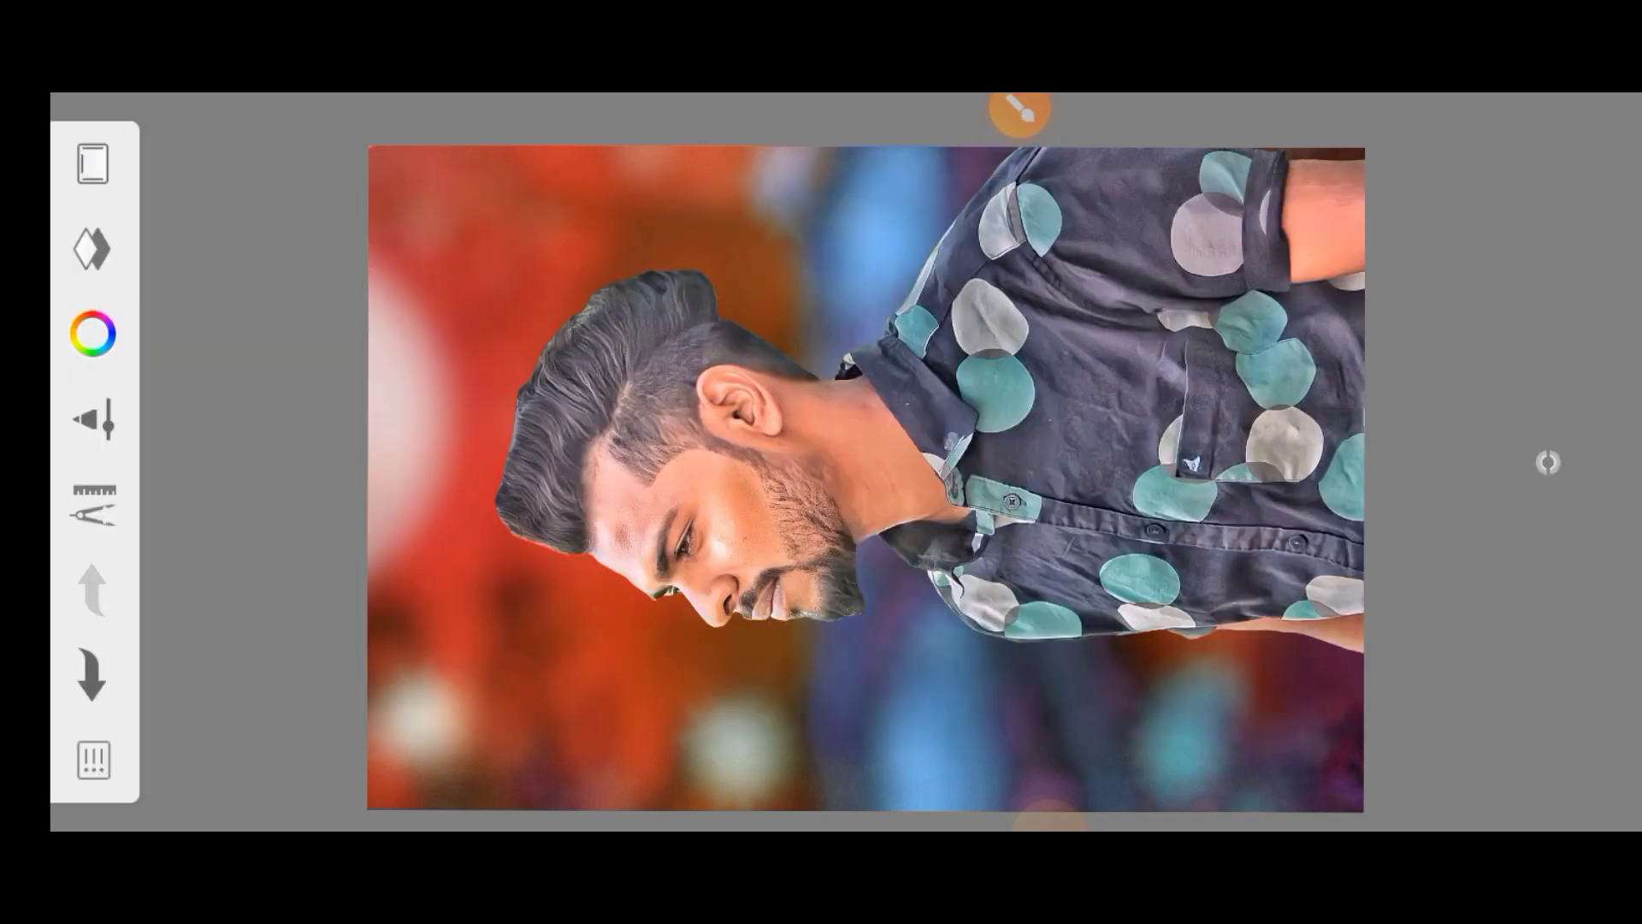
# Enlarge the airbrush to size 441.2 and paint a soft white glow on the face.
pyautogui.click(1547, 462)
pyautogui.moveTo(770, 462)
pyautogui.mouseDown()
pyautogui.moveTo(770, 428)
pyautogui.moveTo(710, 547)
pyautogui.mouseUp()
pyautogui.click(1548, 462)
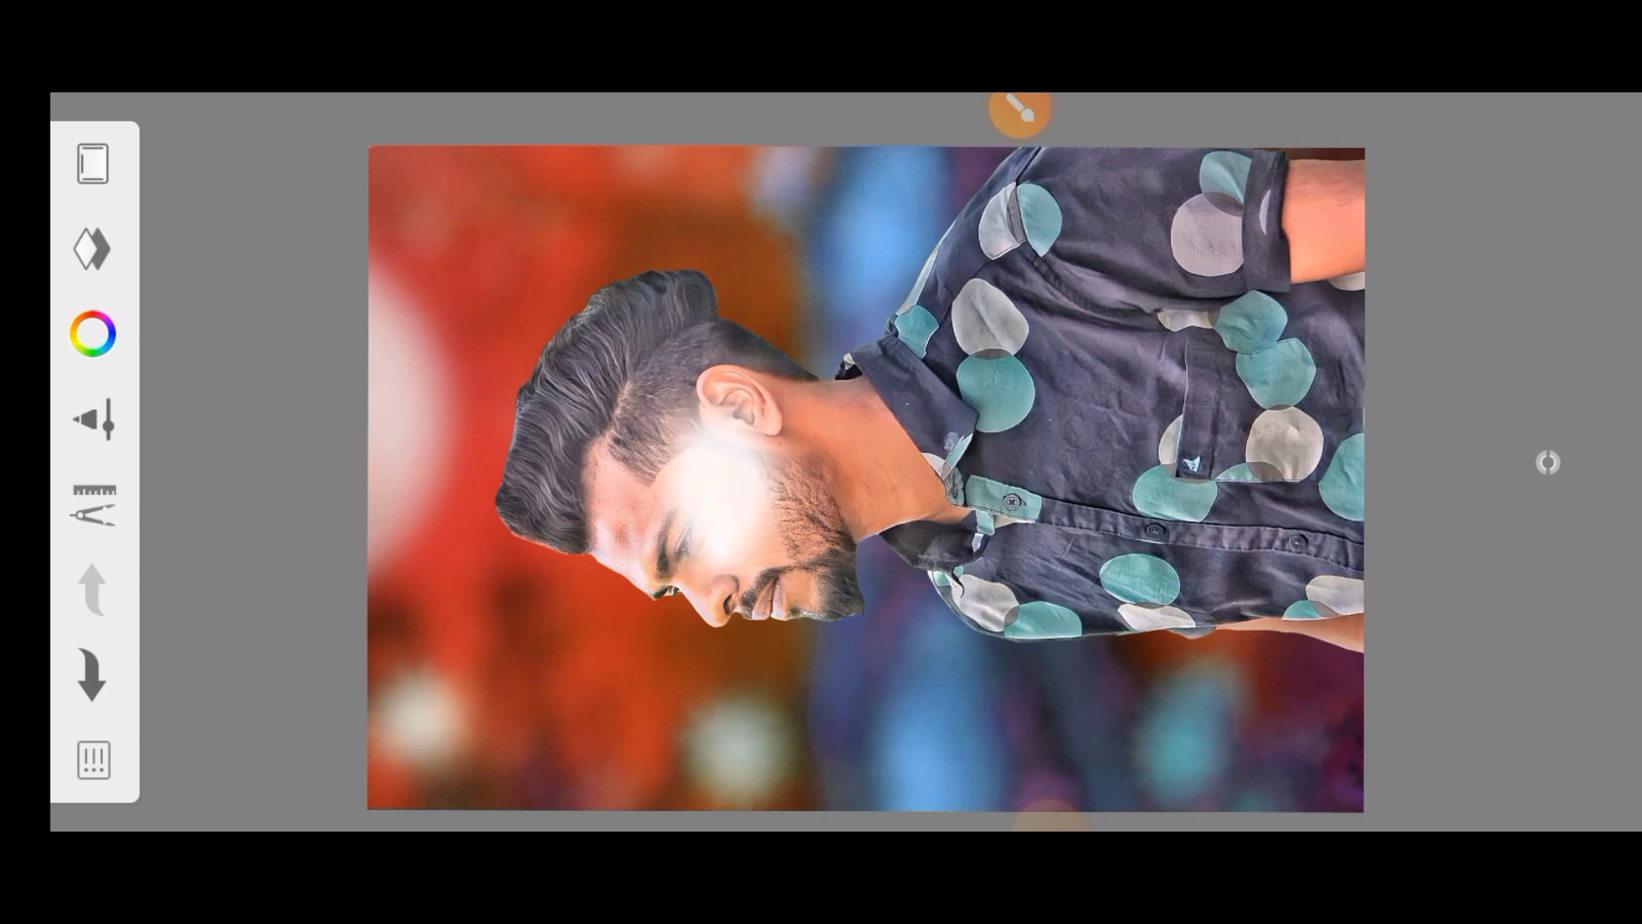
pyautogui.moveTo(93, 505); pyautogui.dragTo(235, 466)
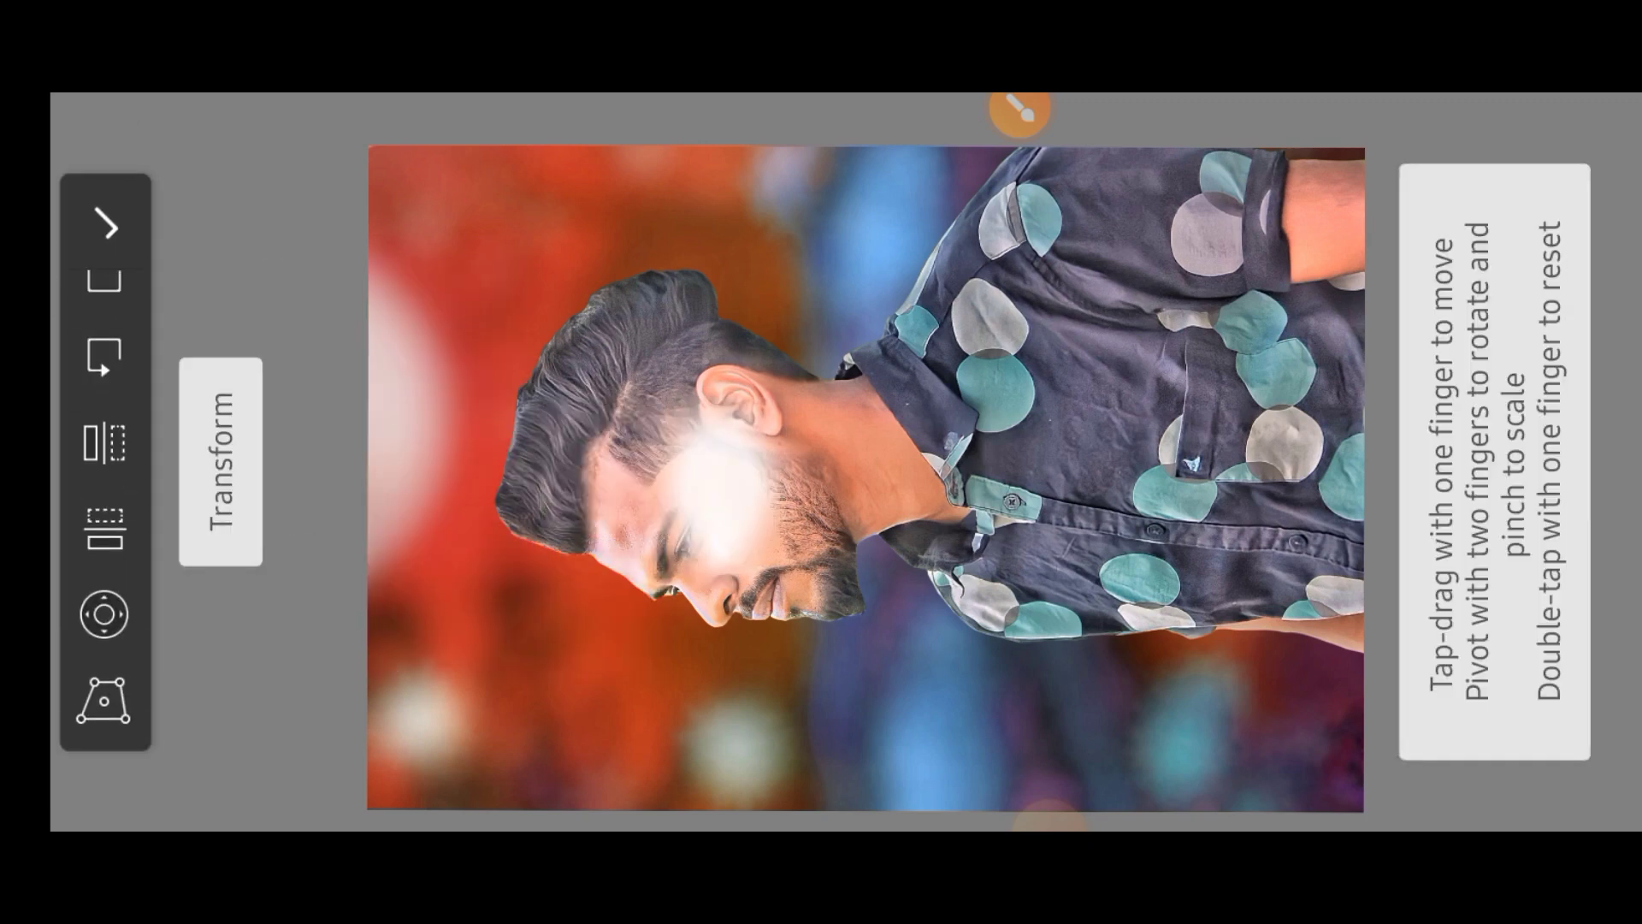
# Scale and rotate the white glow into a halo over the head.
pyautogui.moveTo(710, 479)
pyautogui.mouseDown()
pyautogui.moveTo(733, 421)
pyautogui.moveTo(642, 422)
pyautogui.moveTo(715, 458)
pyautogui.moveTo(752, 445)
pyautogui.moveTo(744, 428)
pyautogui.moveTo(727, 453)
pyautogui.moveTo(746, 460)
pyautogui.mouseUp()
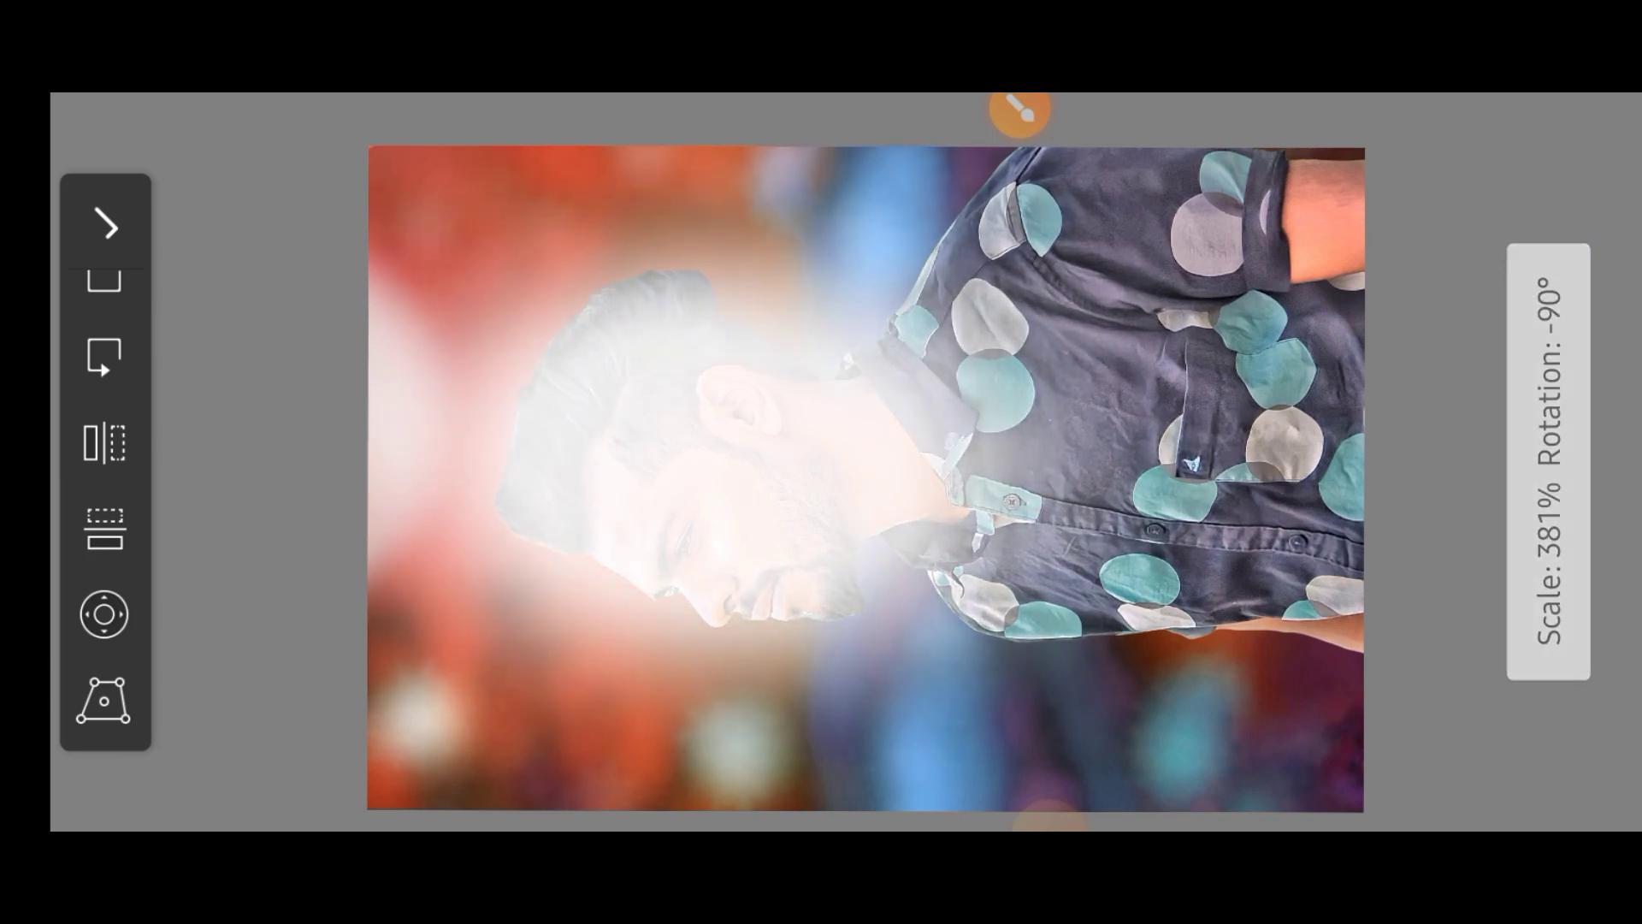
pyautogui.click(1020, 137)
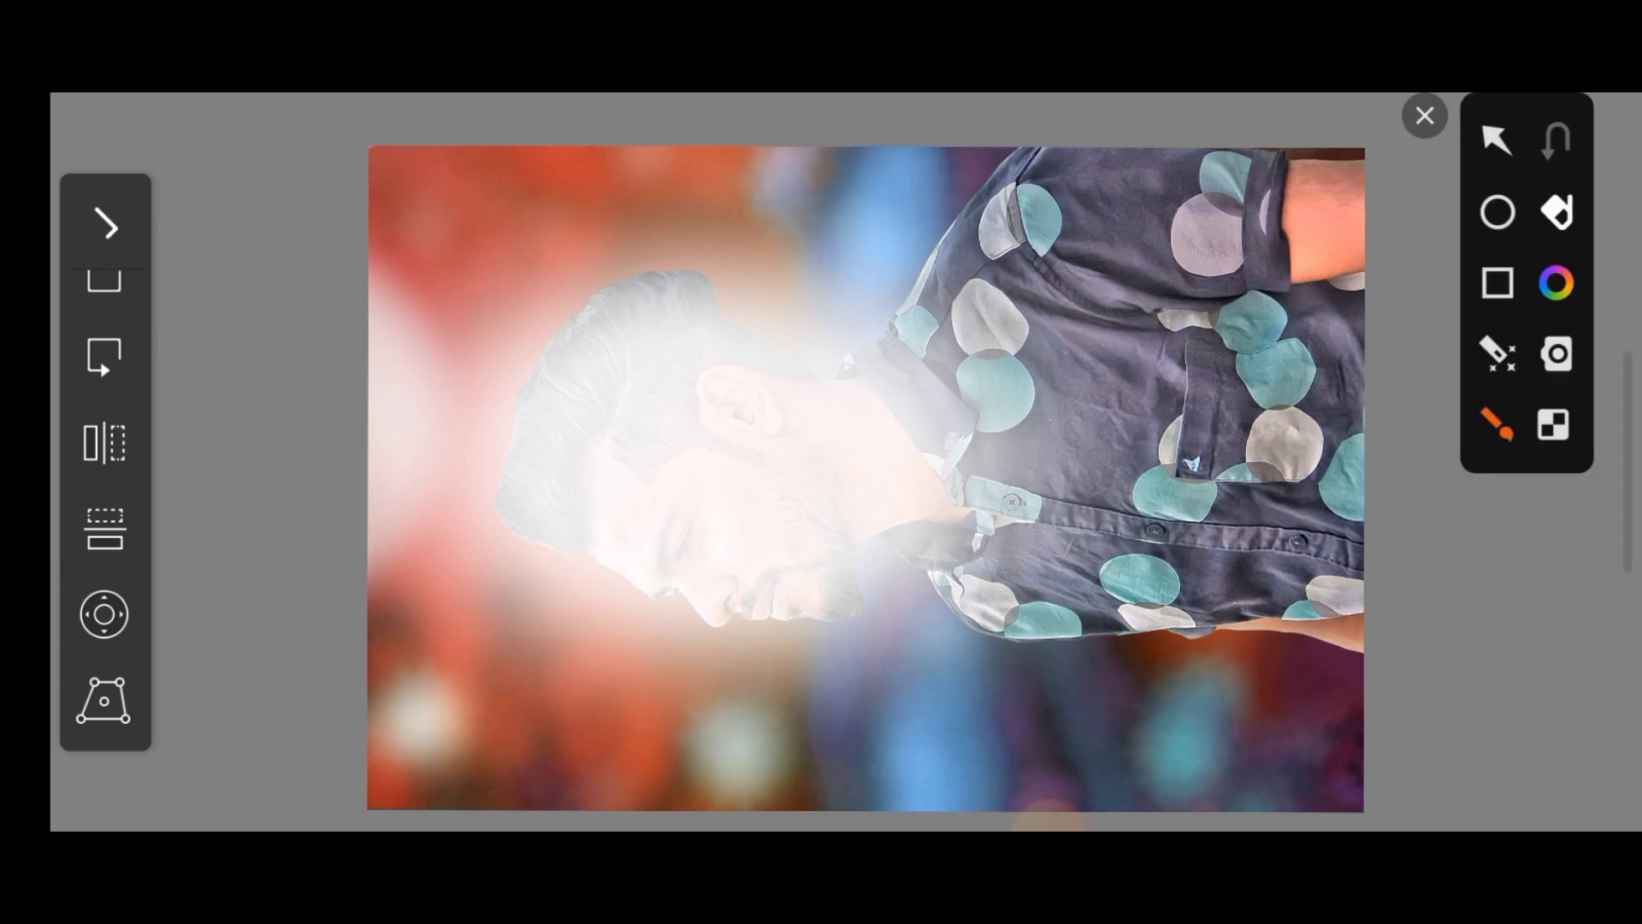
pyautogui.click(1424, 115)
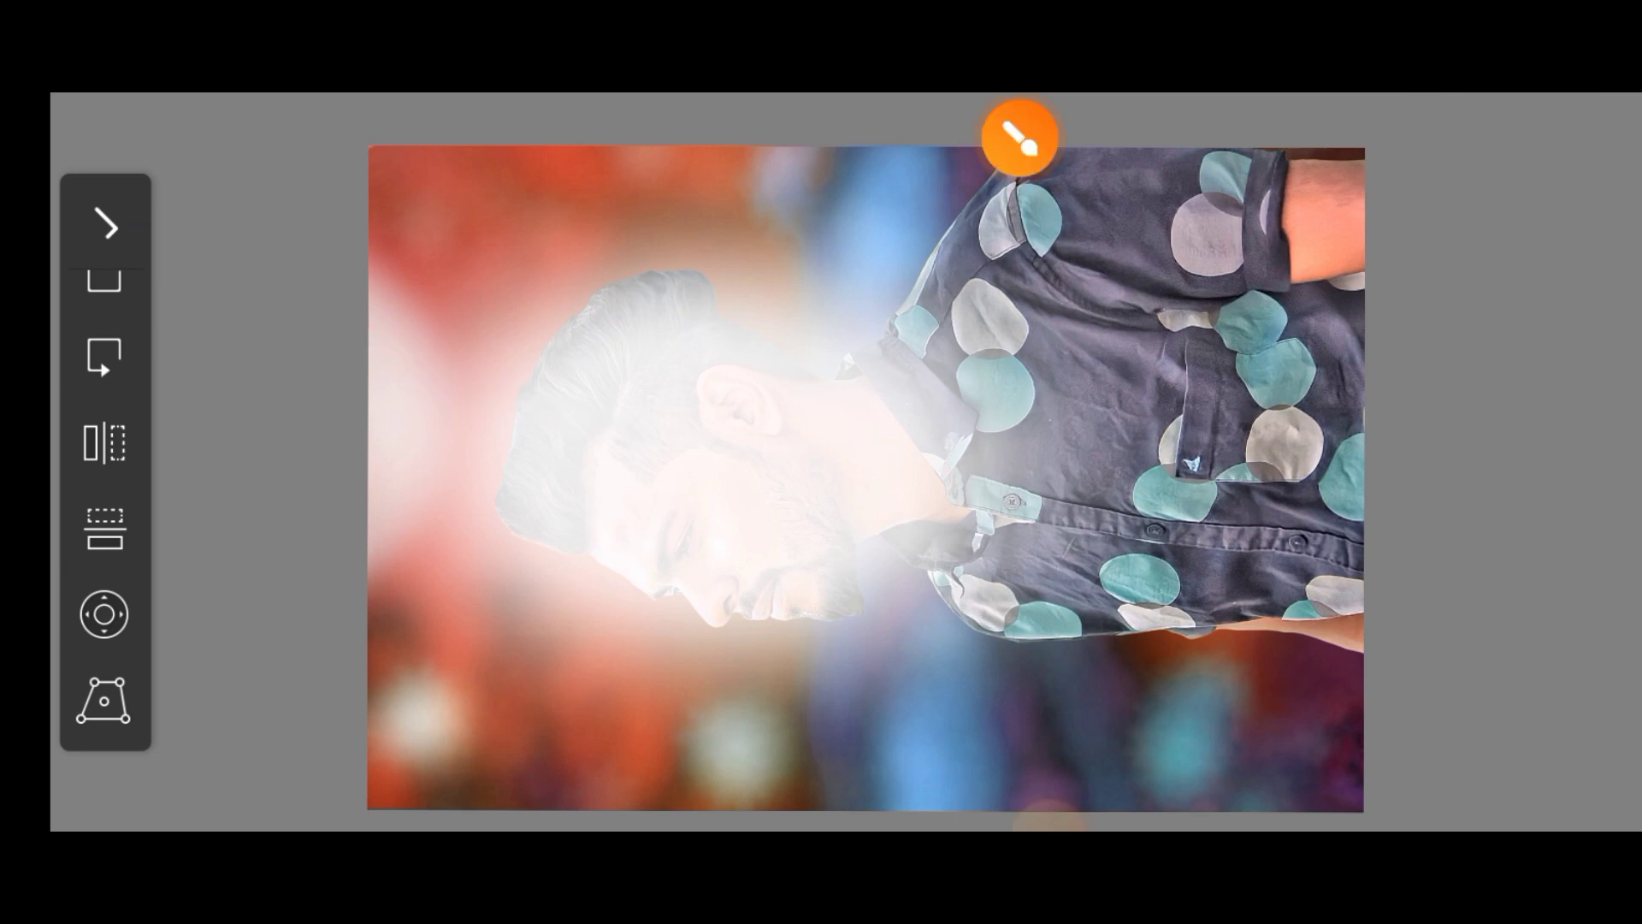
pyautogui.click(106, 224)
# Move the glow layer beneath the portrait layer.
pyautogui.click(92, 248)
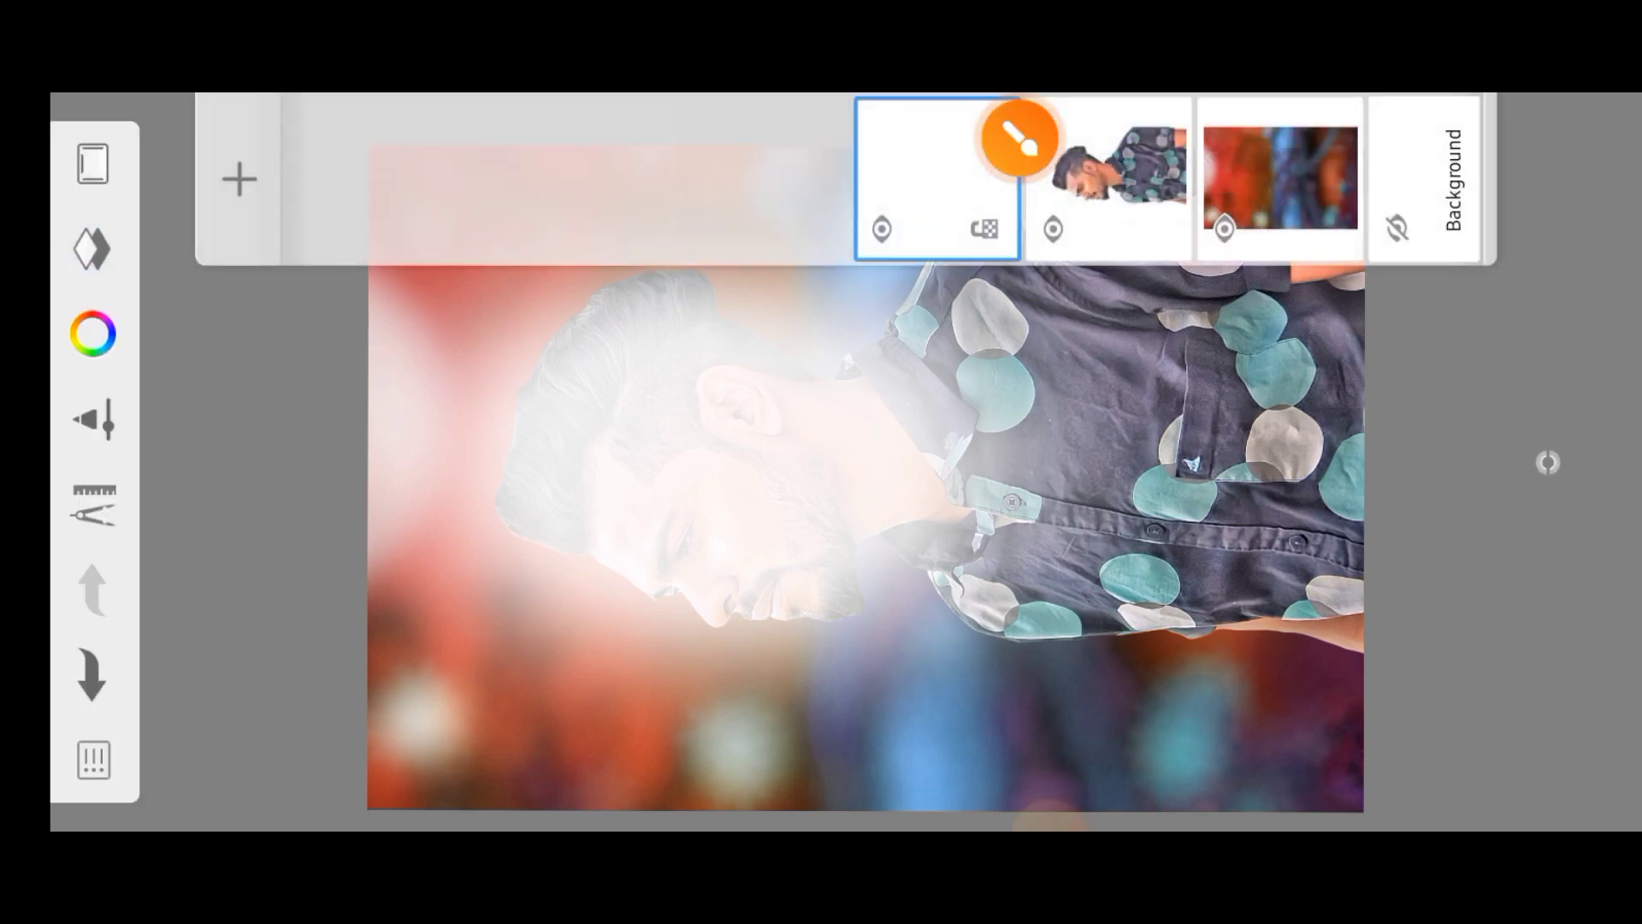
pyautogui.click(1548, 462)
pyautogui.moveTo(944, 316); pyautogui.dragTo(974, 505)
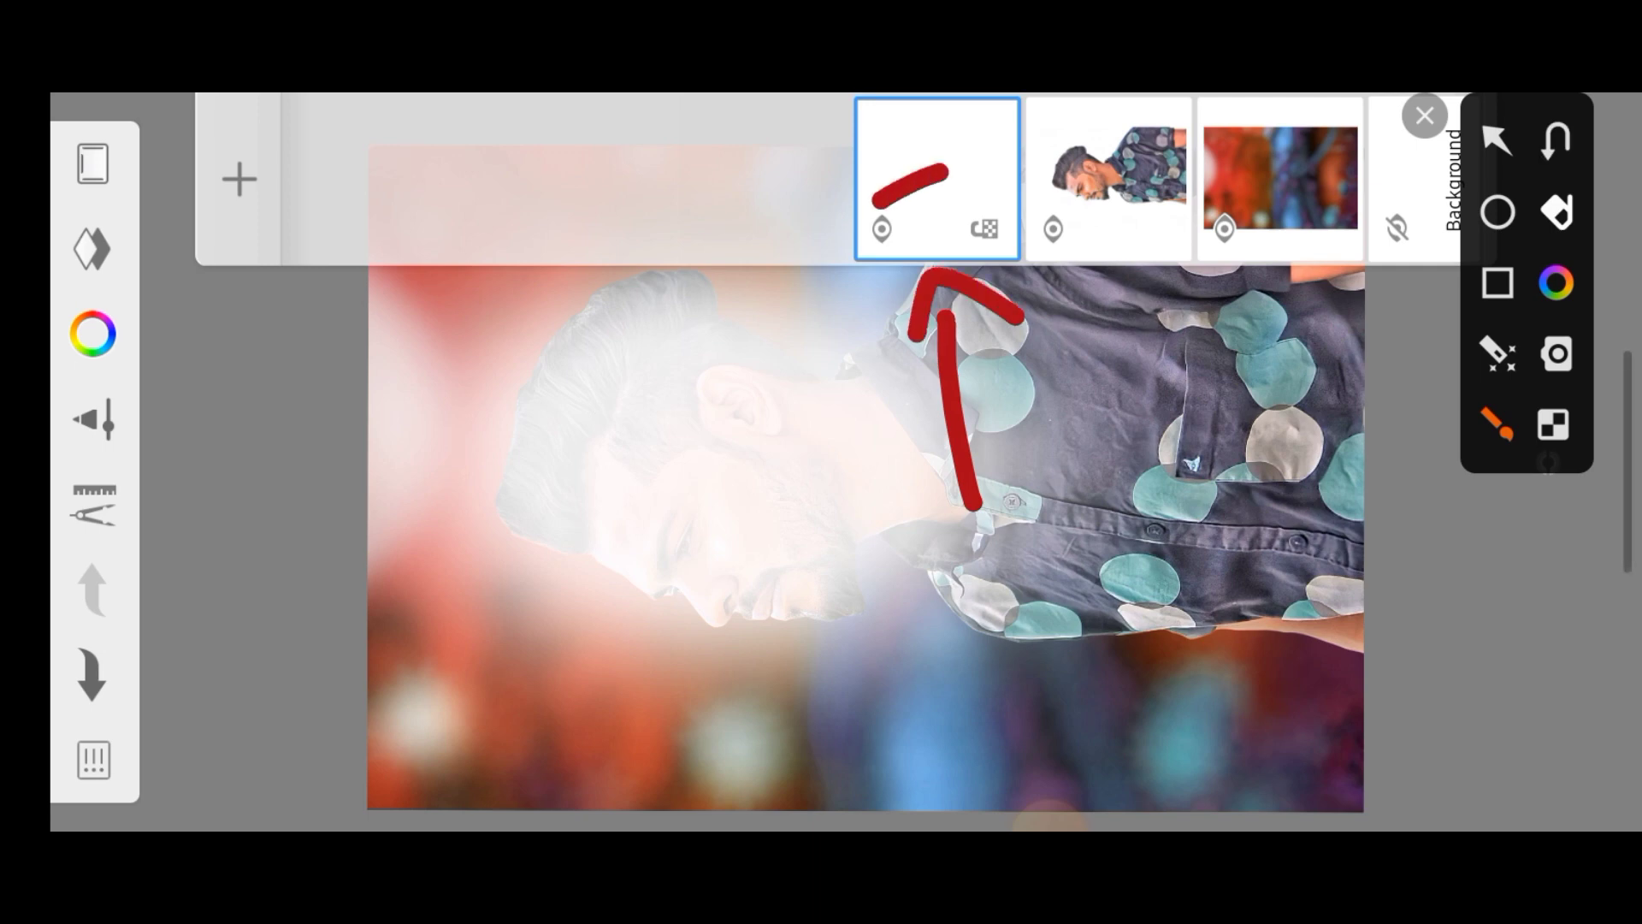
pyautogui.click(1424, 115)
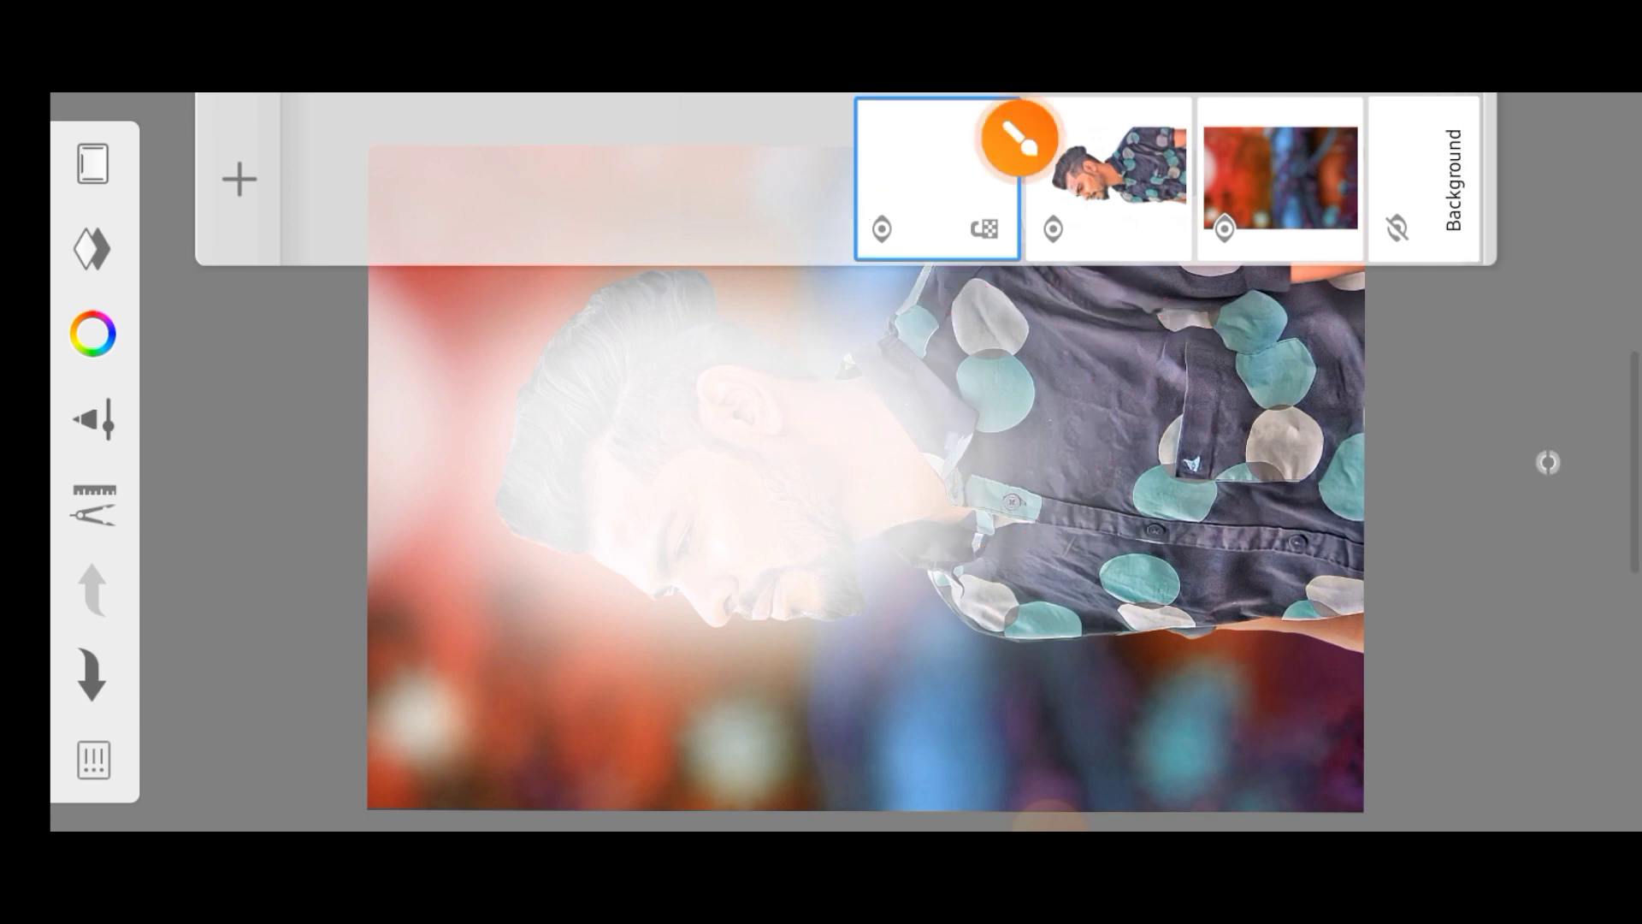
pyautogui.moveTo(937, 180); pyautogui.dragTo(1107, 180)
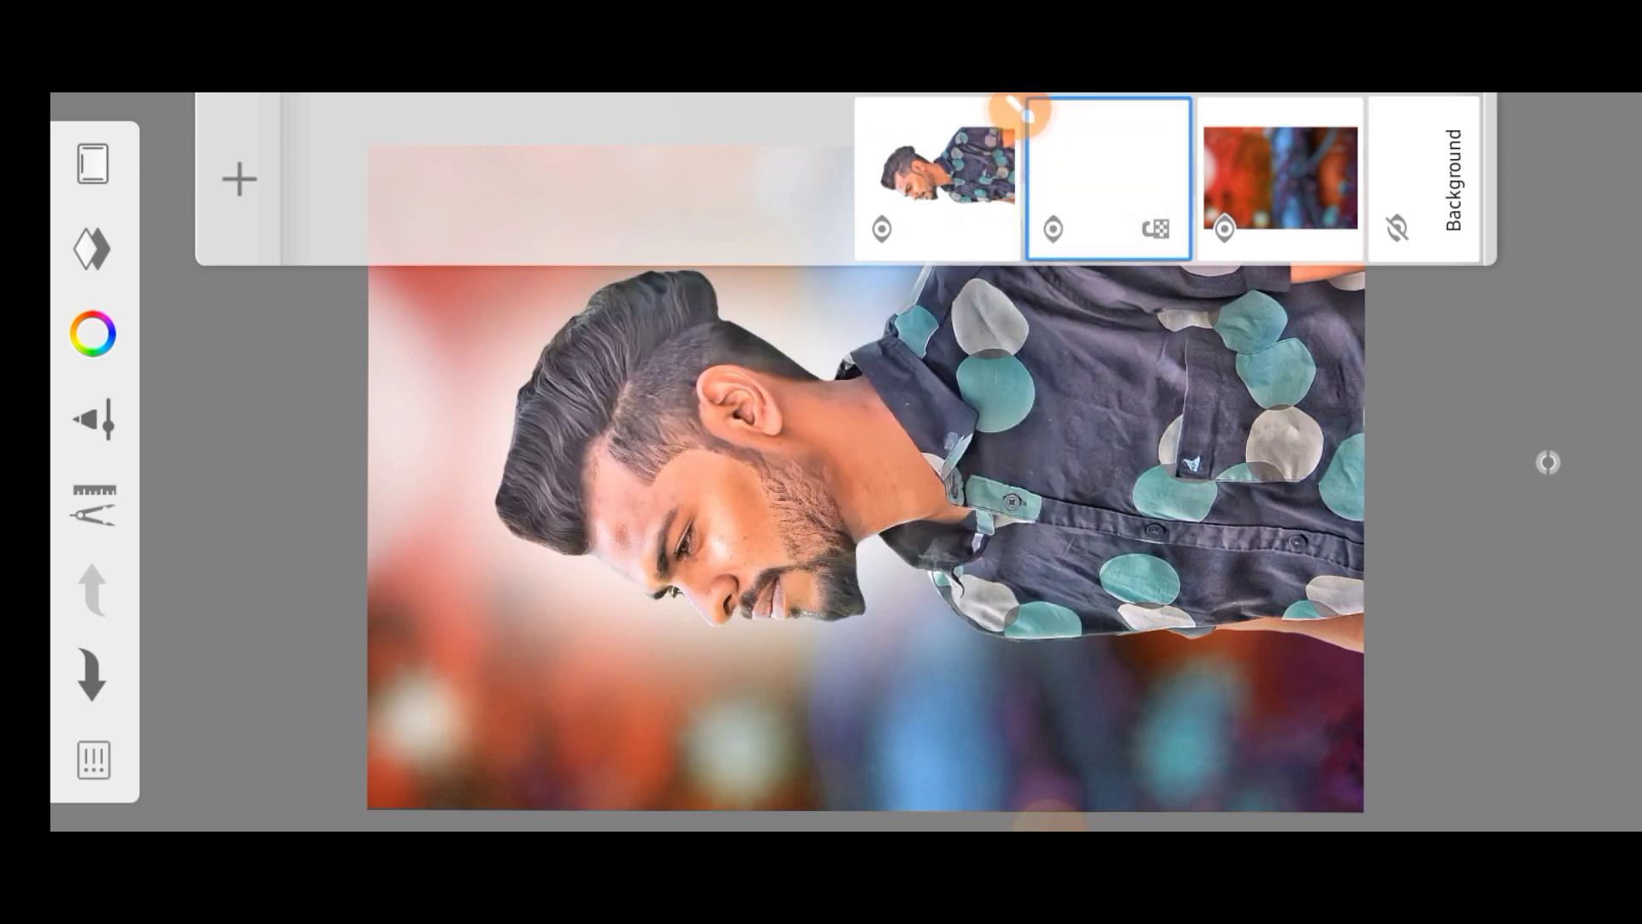
# Lower the glow layer's opacity to 64%.
pyautogui.click(1107, 180)
pyautogui.moveTo(656, 211); pyautogui.dragTo(656, 663)
pyautogui.moveTo(655, 362); pyautogui.dragTo(655, 400)
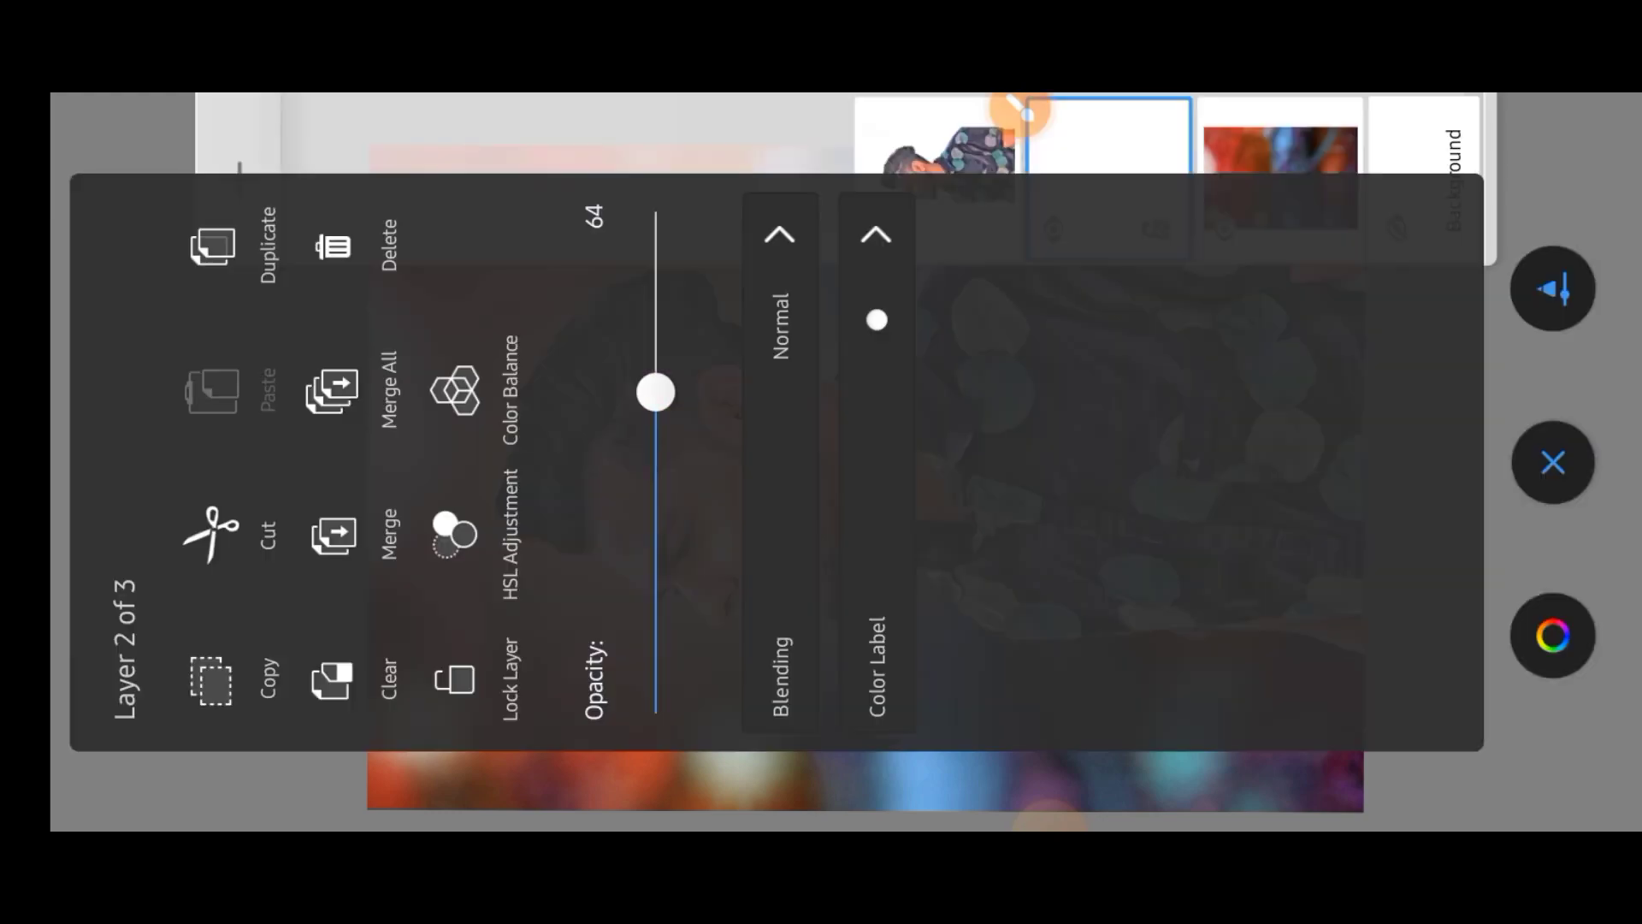
pyautogui.click(1109, 177)
# Merge the glow into the blurred background layer and duplicate the portrait layer.
pyautogui.click(1108, 177)
pyautogui.click(352, 534)
pyautogui.click(1108, 177)
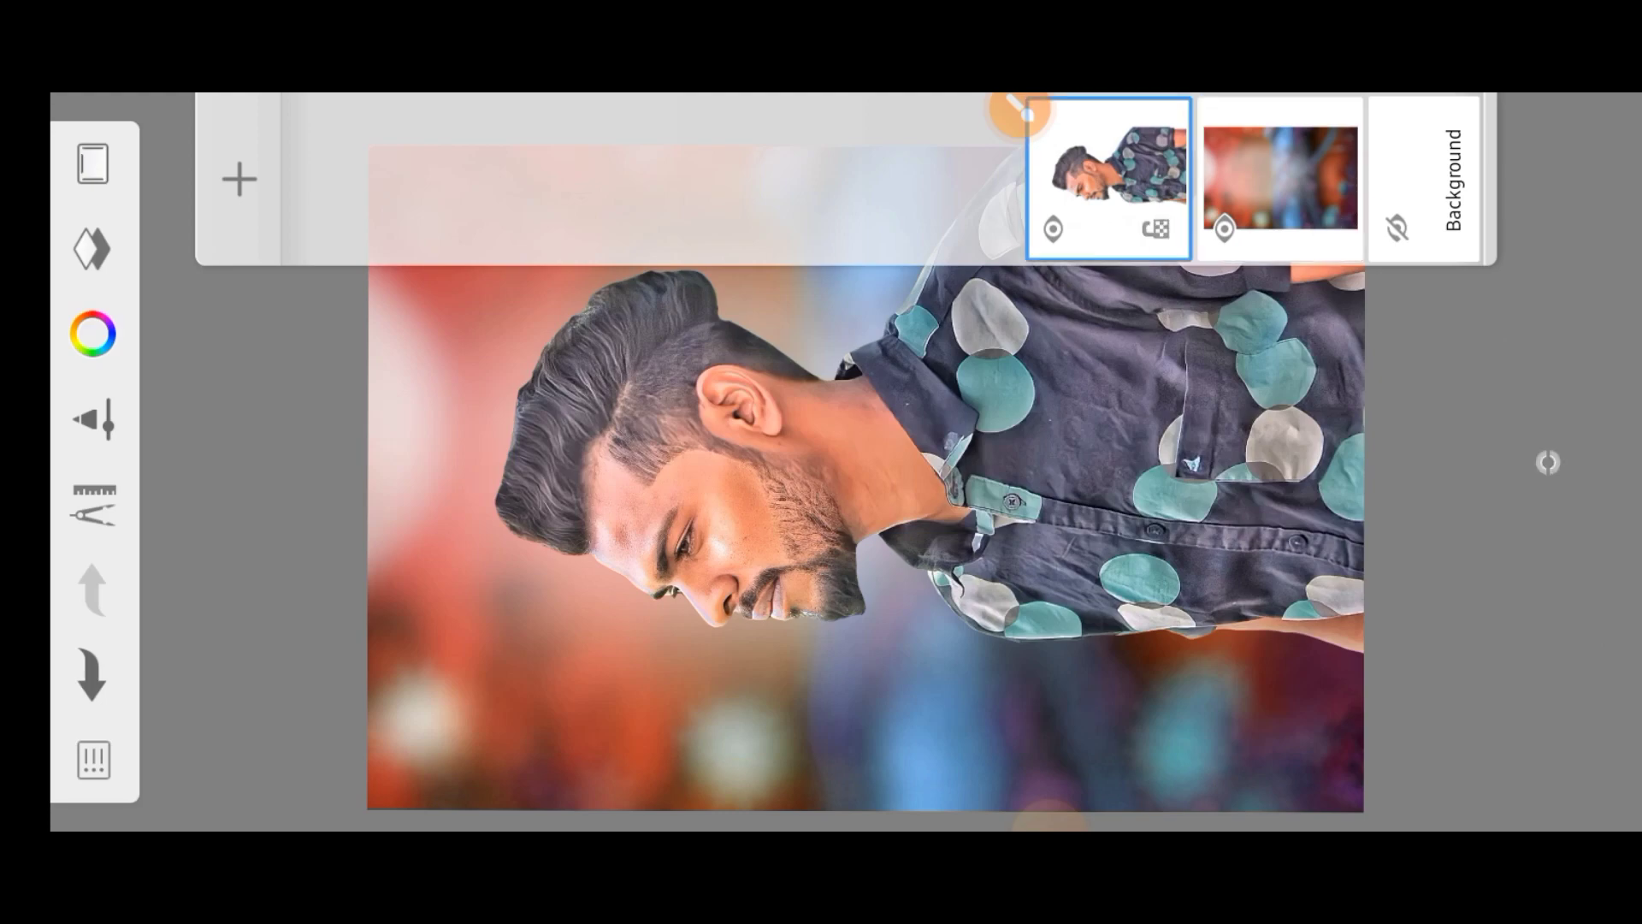
pyautogui.click(1109, 177)
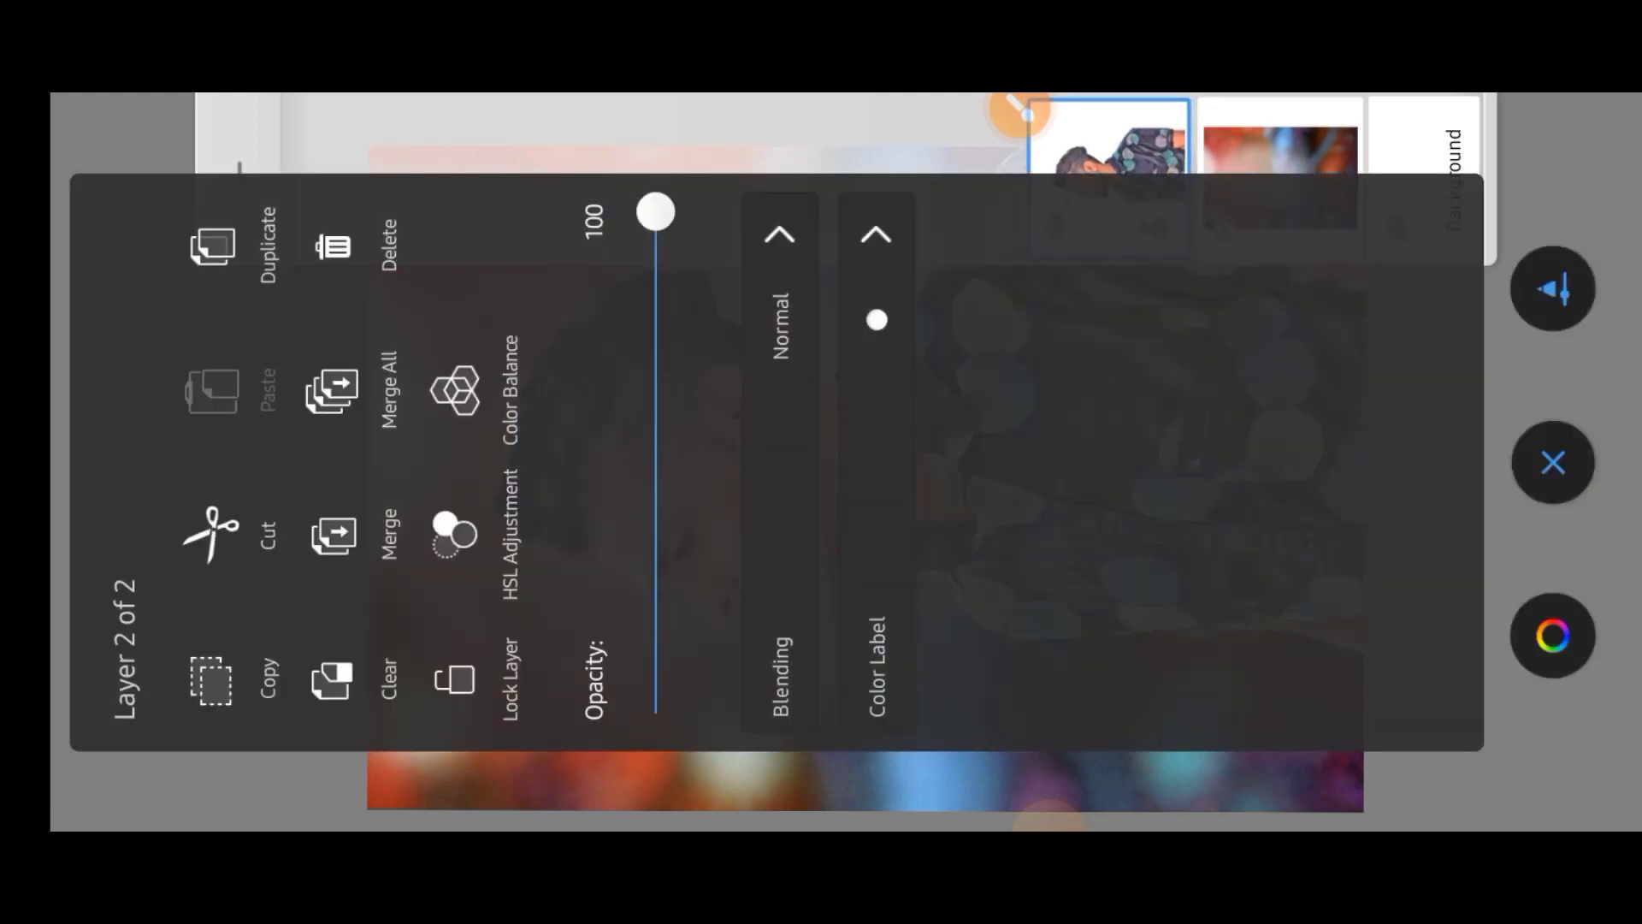
pyautogui.click(218, 248)
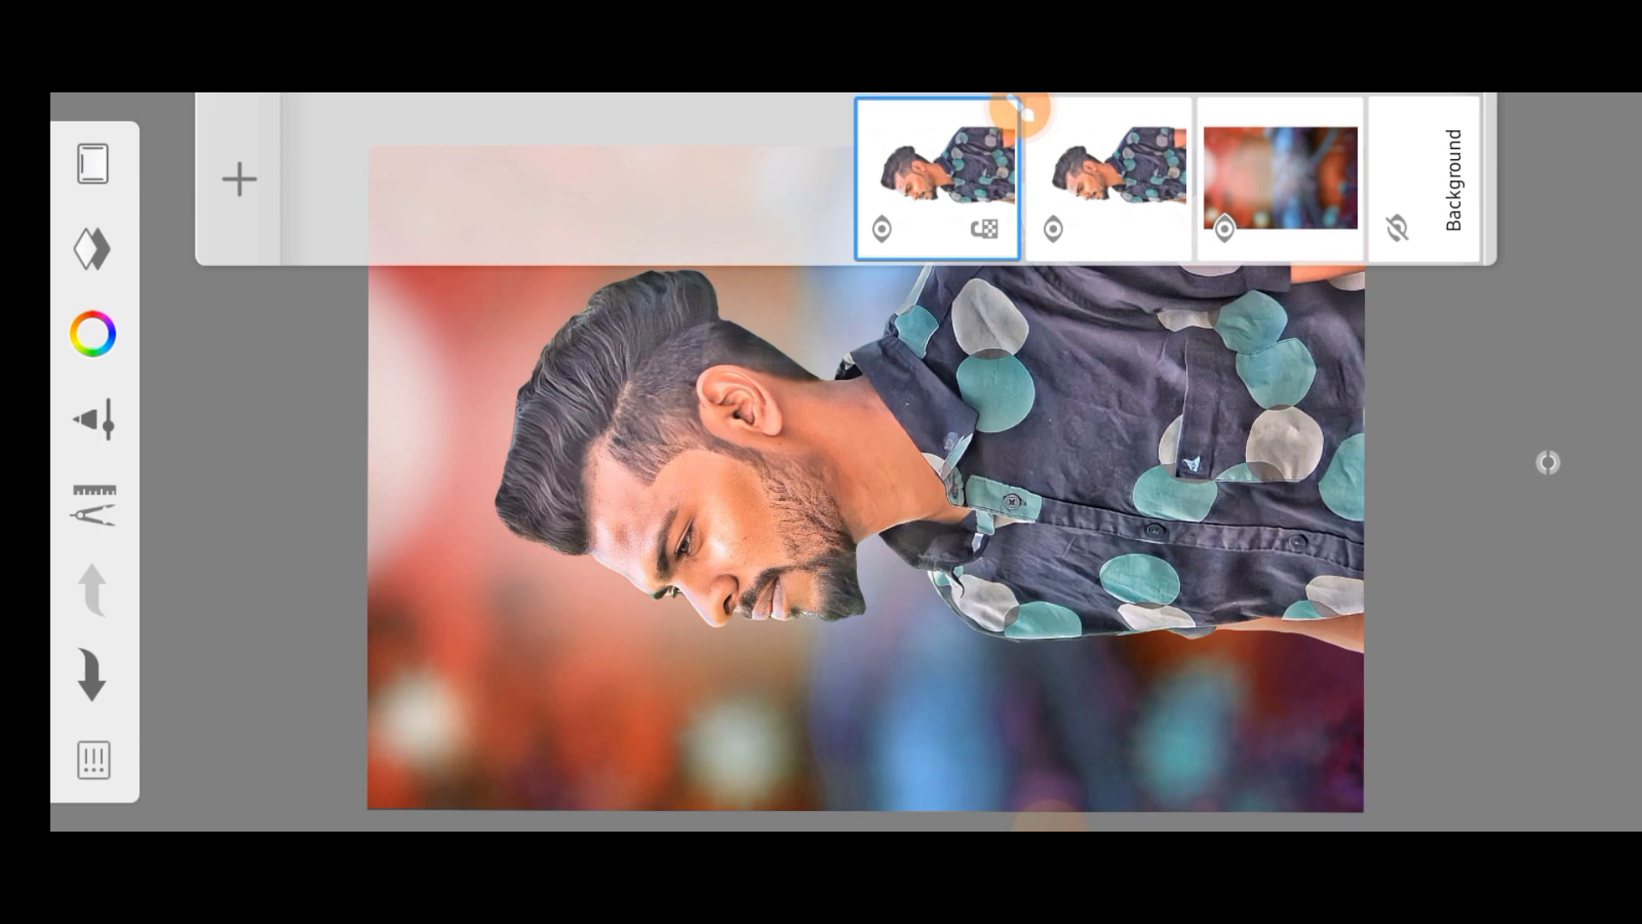
pyautogui.click(1548, 462)
# Pick the Synthetic Round Bristle Brush from the Synthetic Paint brush set.
pyautogui.moveTo(504, 501); pyautogui.dragTo(218, 433)
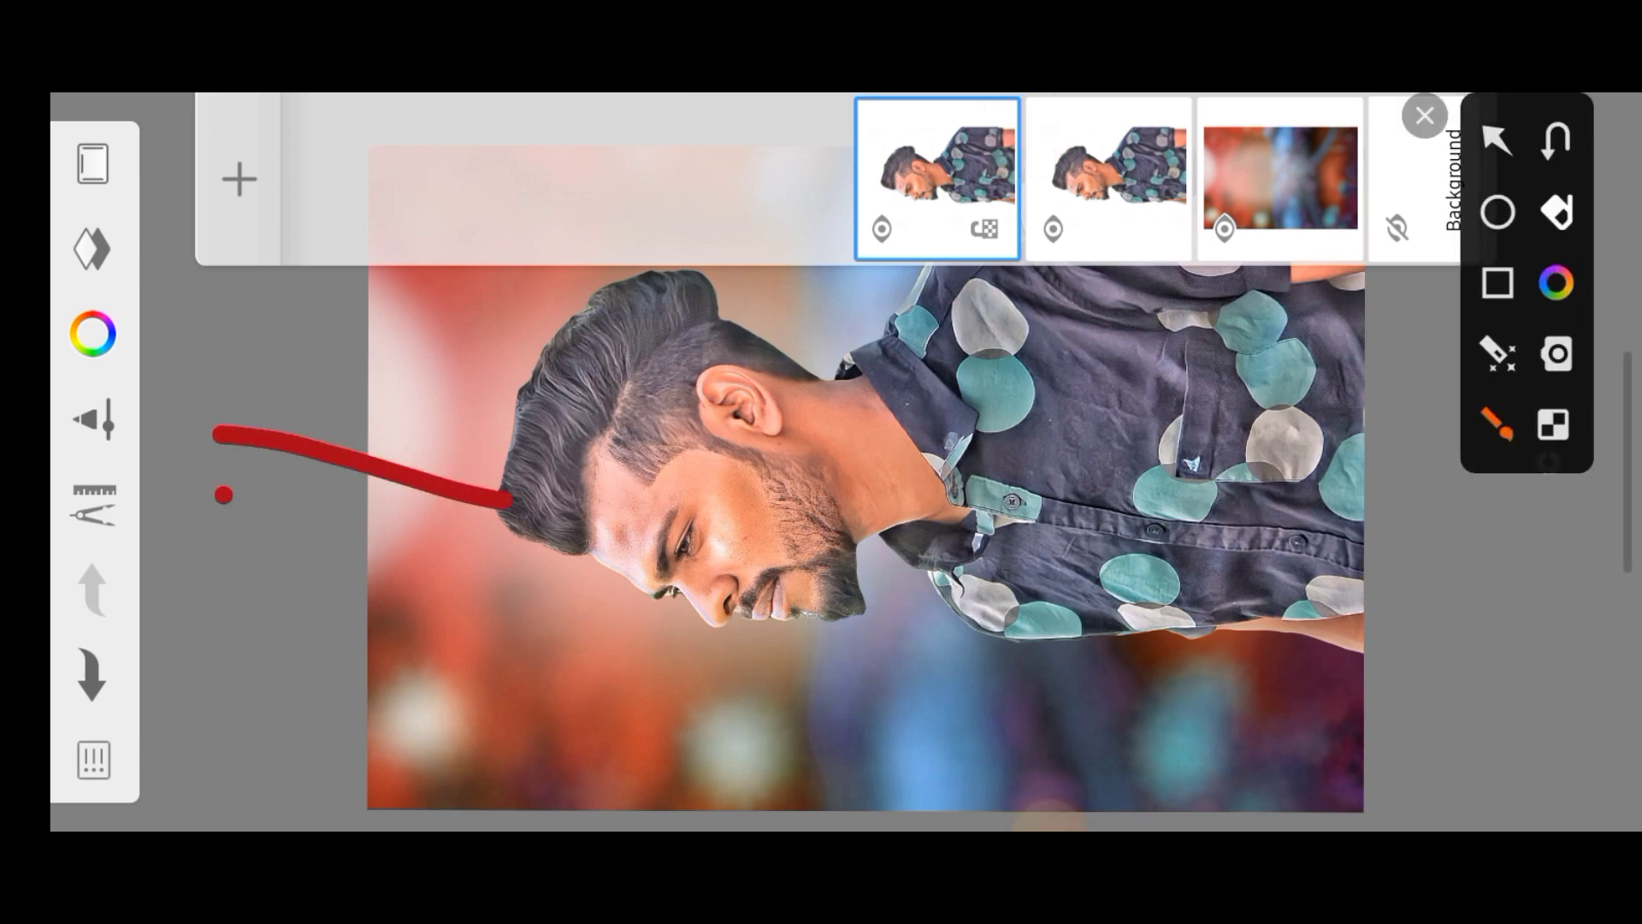
pyautogui.moveTo(226, 496); pyautogui.dragTo(359, 367)
pyautogui.click(1424, 116)
pyautogui.click(94, 419)
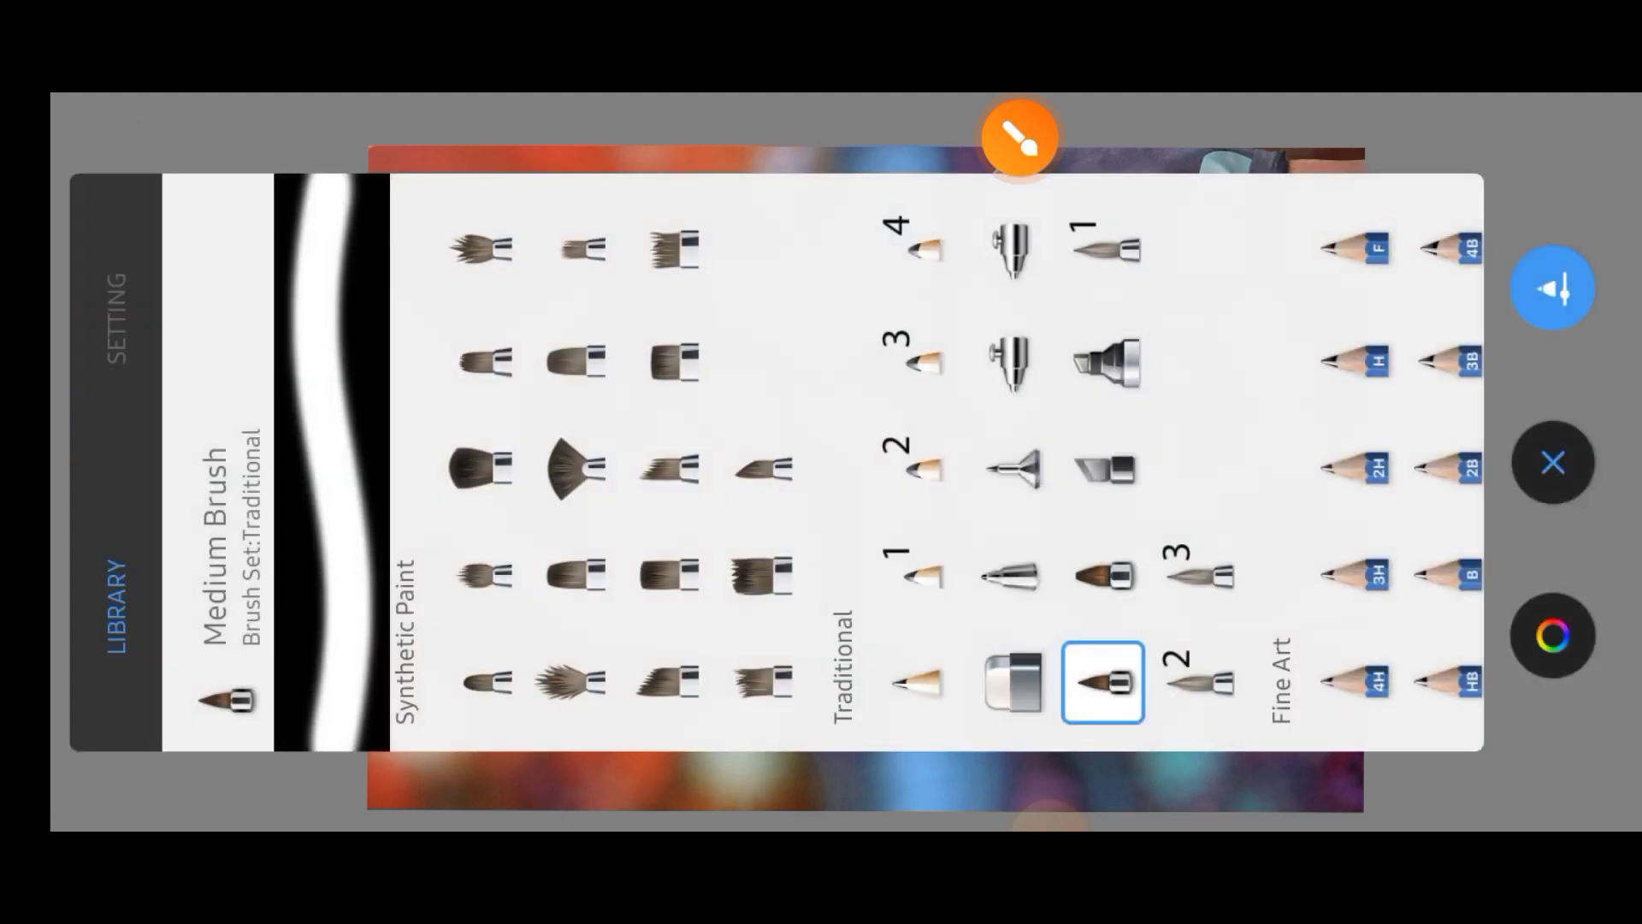
pyautogui.hscroll(5, 938, 469)
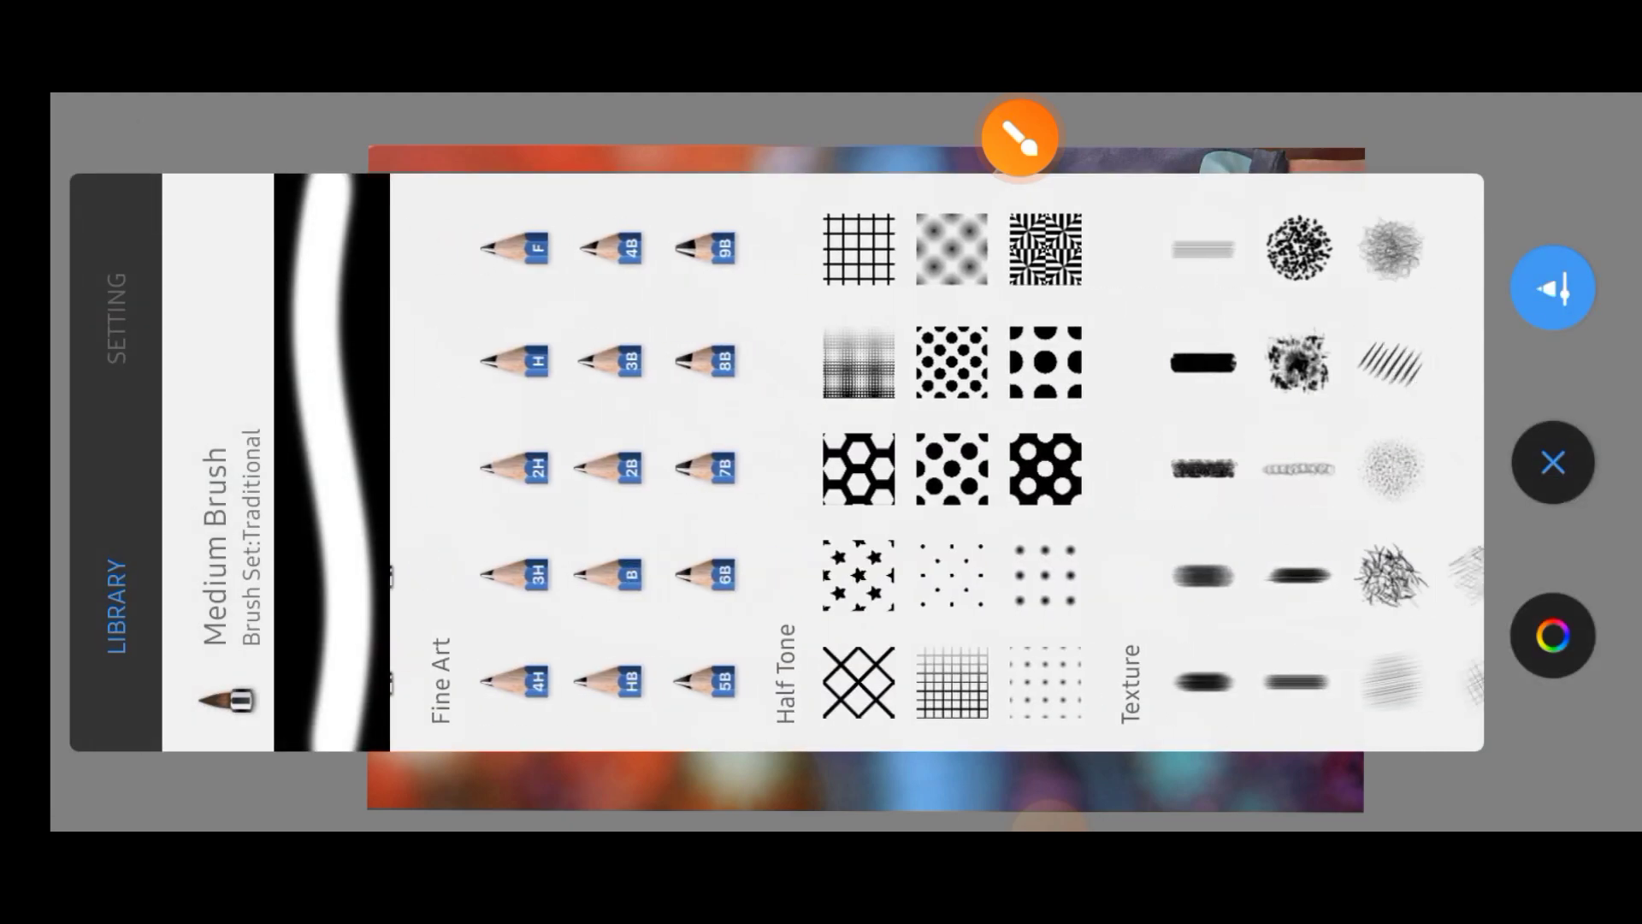
pyautogui.hscroll(5, 937, 469)
pyautogui.hscroll(5, 938, 469)
pyautogui.hscroll(-5, 937, 470)
pyautogui.hscroll(-5, 937, 469)
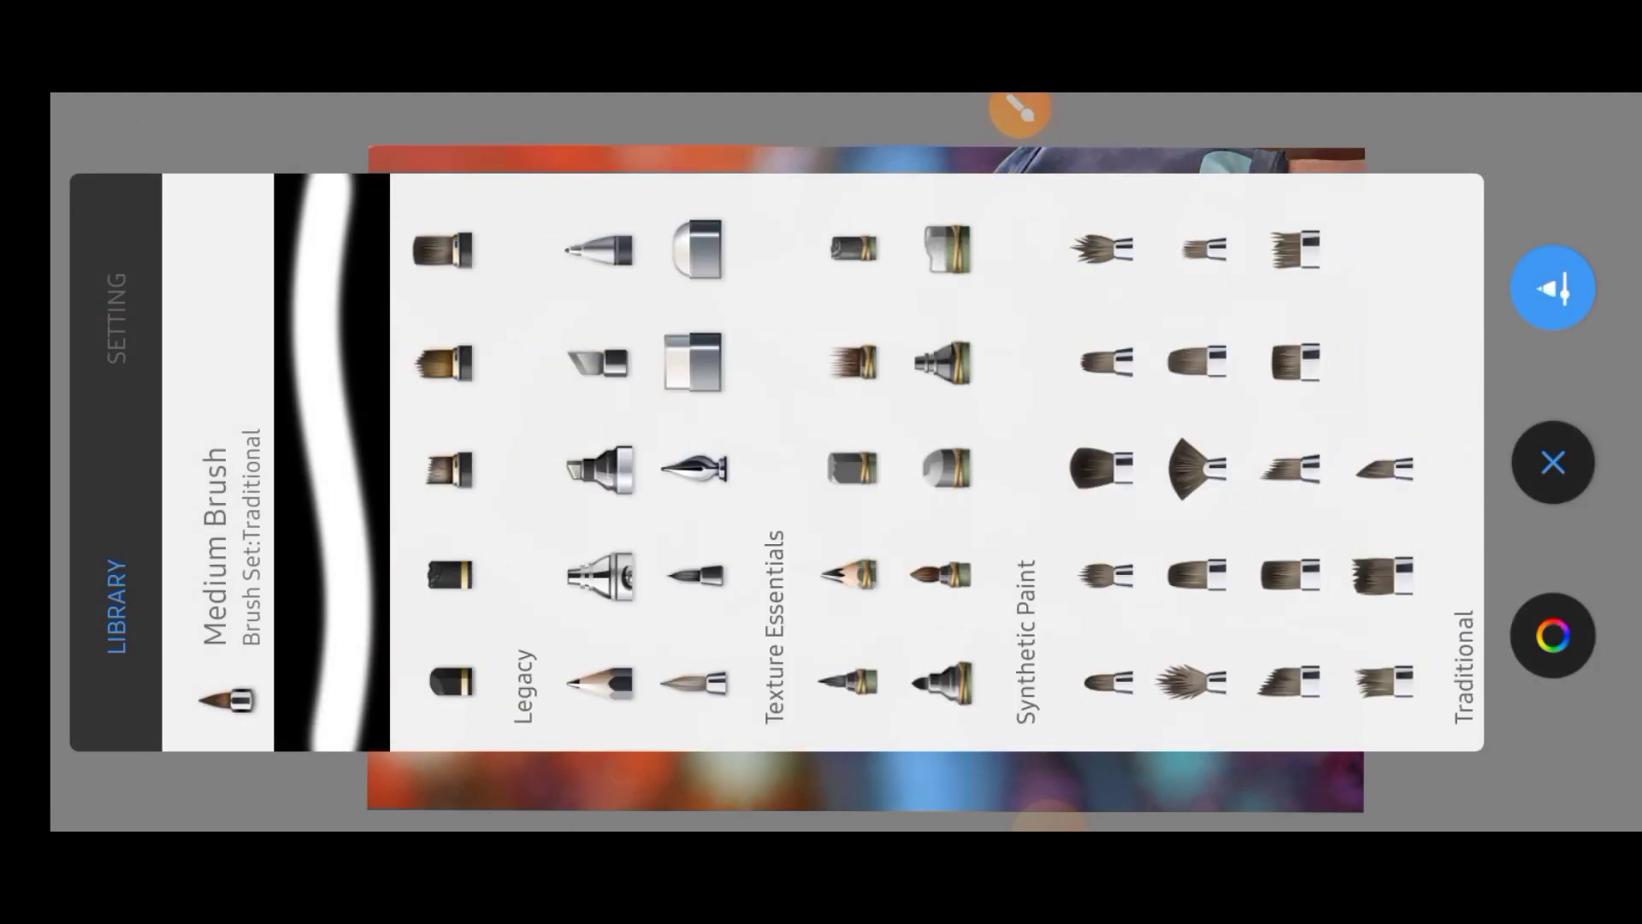
pyautogui.hscroll(3, 938, 470)
pyautogui.hscroll(-2, 937, 469)
pyautogui.click(1018, 110)
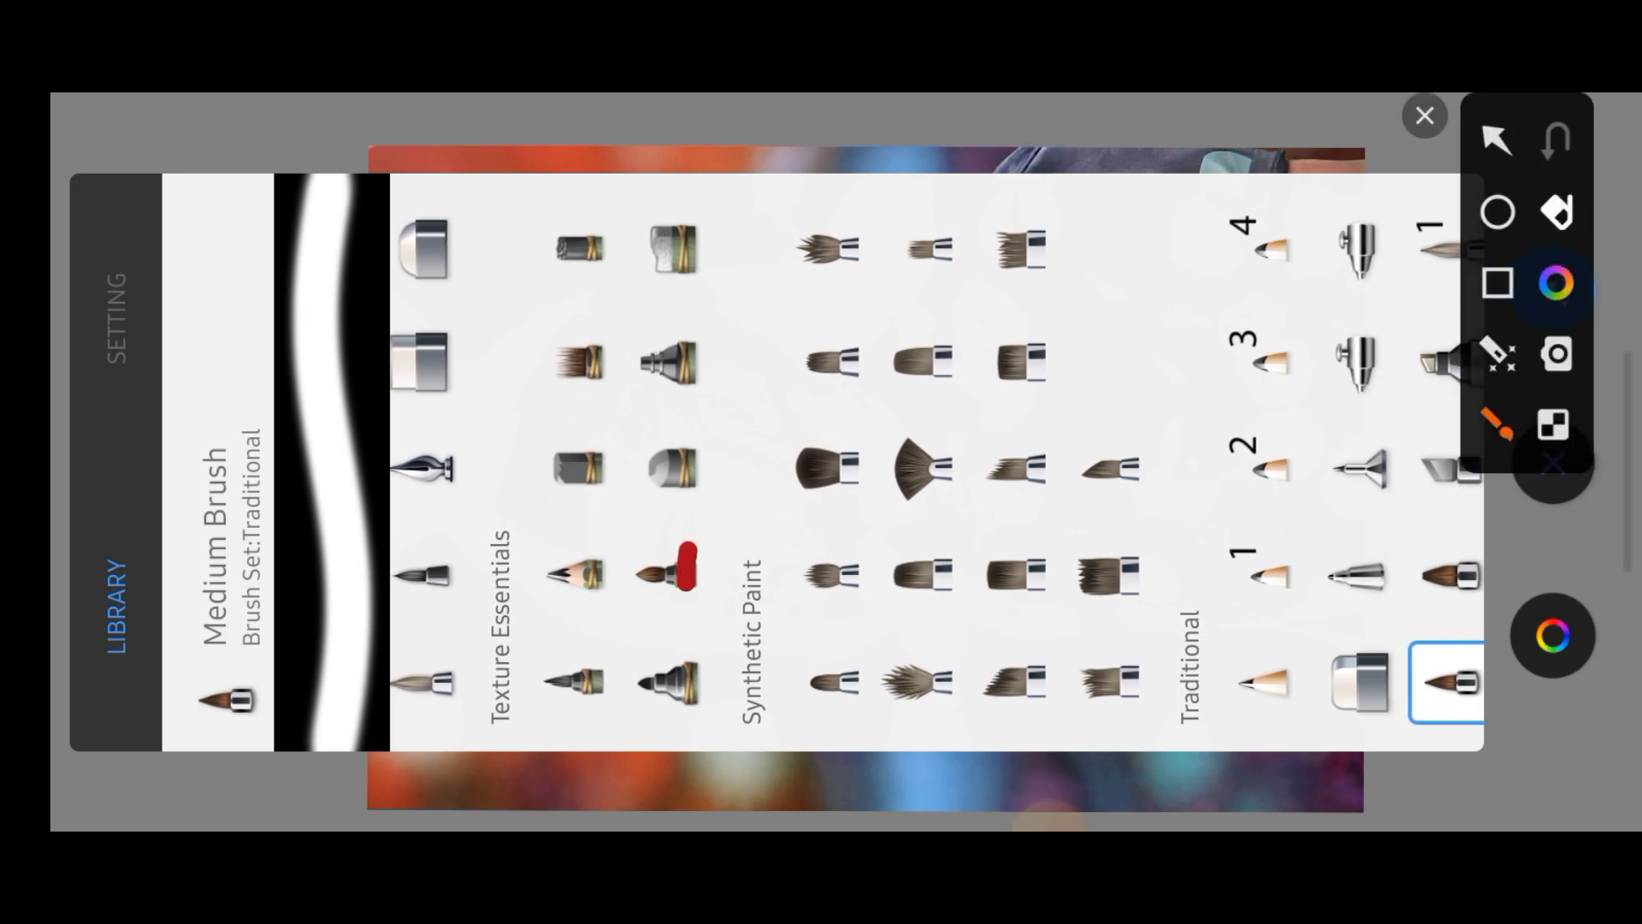
pyautogui.moveTo(688, 543); pyautogui.dragTo(778, 526)
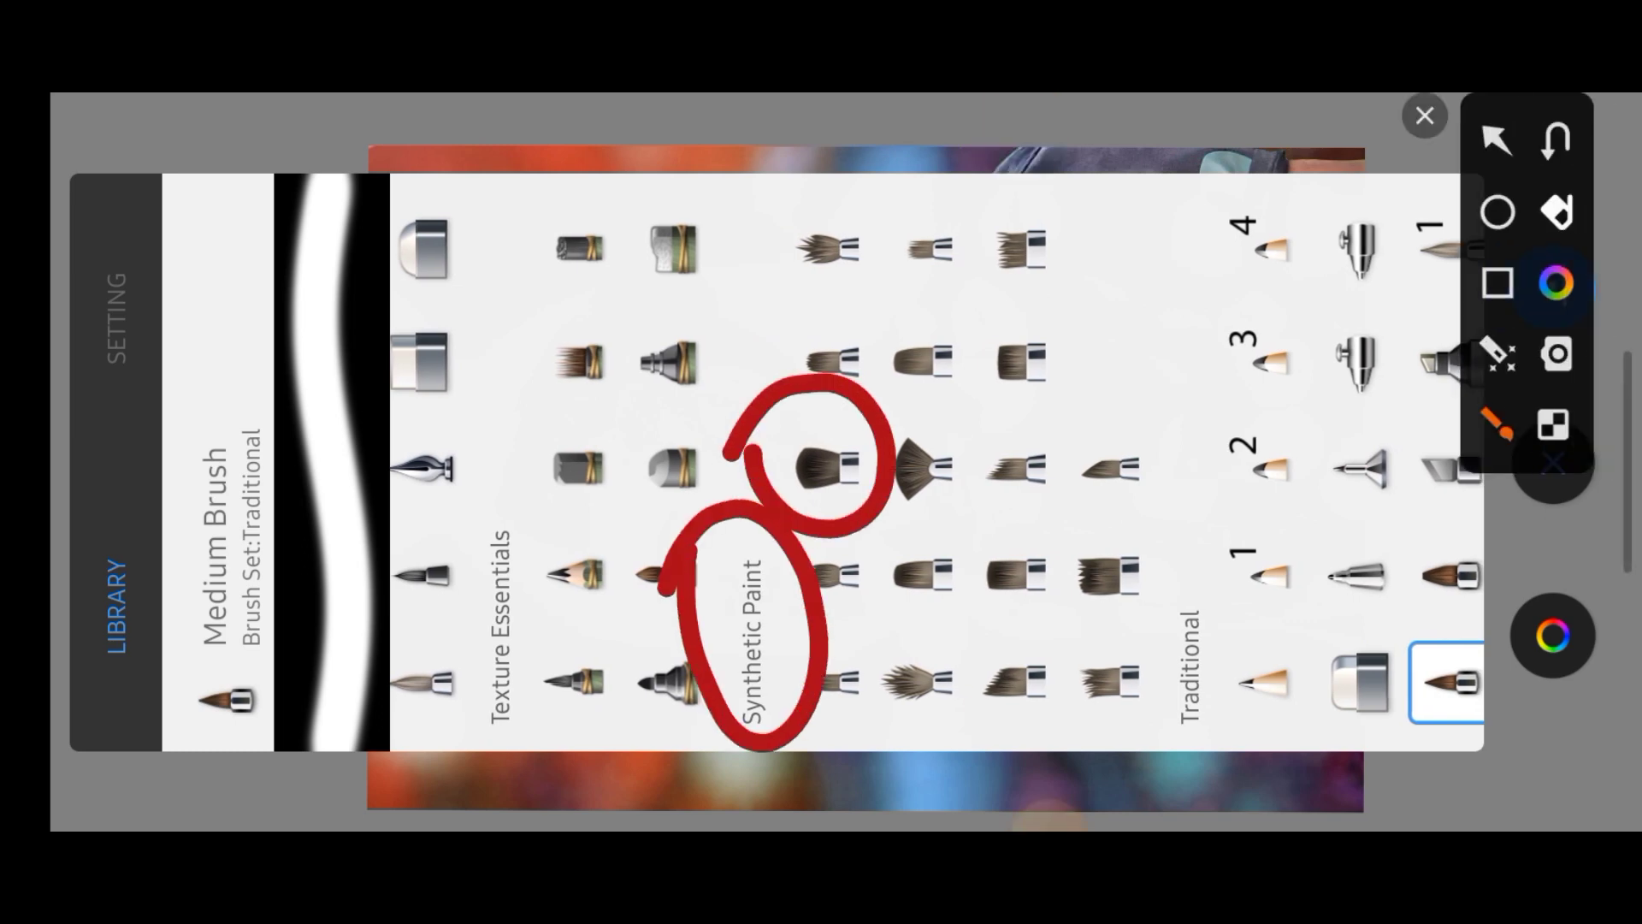
pyautogui.click(1425, 115)
pyautogui.click(826, 468)
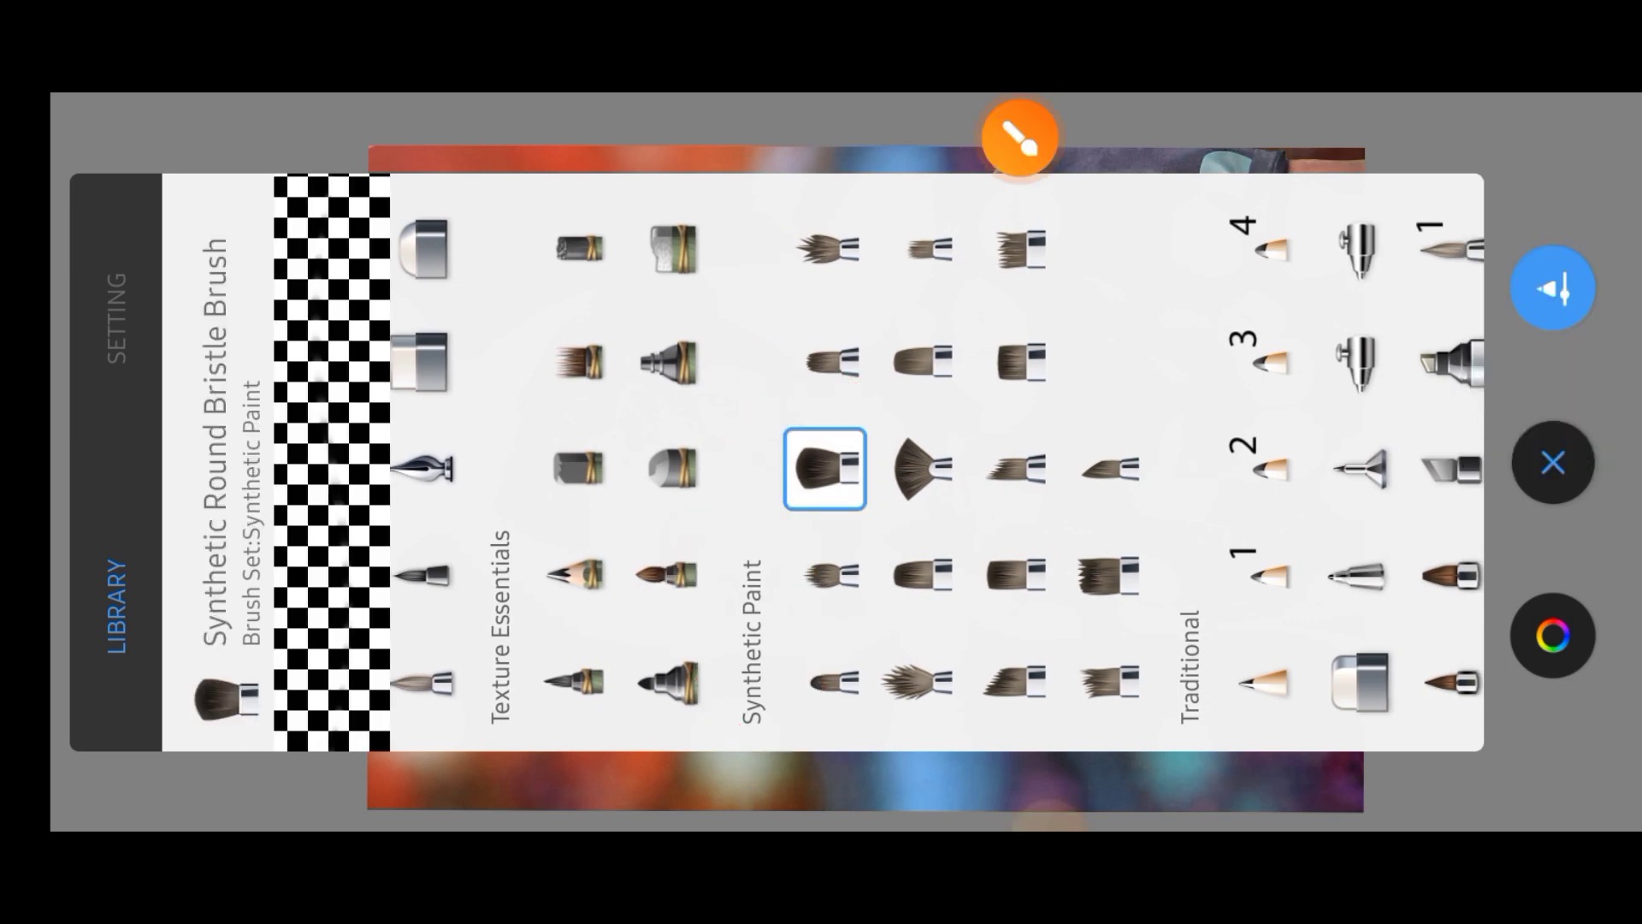
# Set the brush's Brush Type to Smudge in its settings.
pyautogui.click(1018, 137)
pyautogui.moveTo(642, 495); pyautogui.dragTo(195, 323)
pyautogui.moveTo(214, 413); pyautogui.dragTo(428, 278)
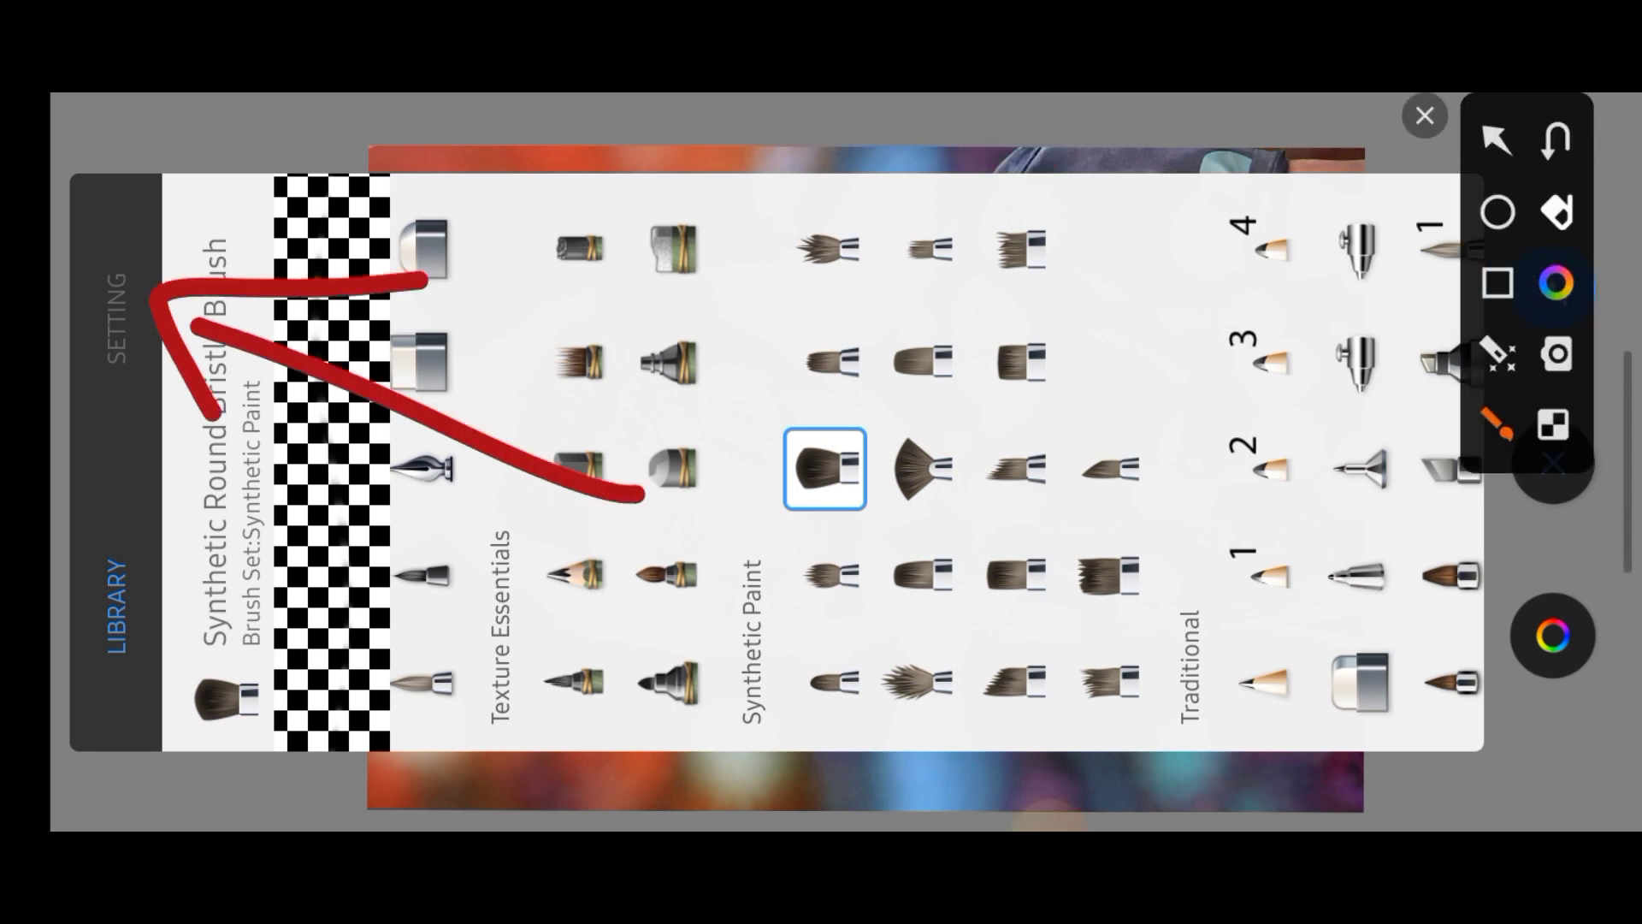
pyautogui.click(1425, 116)
pyautogui.click(115, 318)
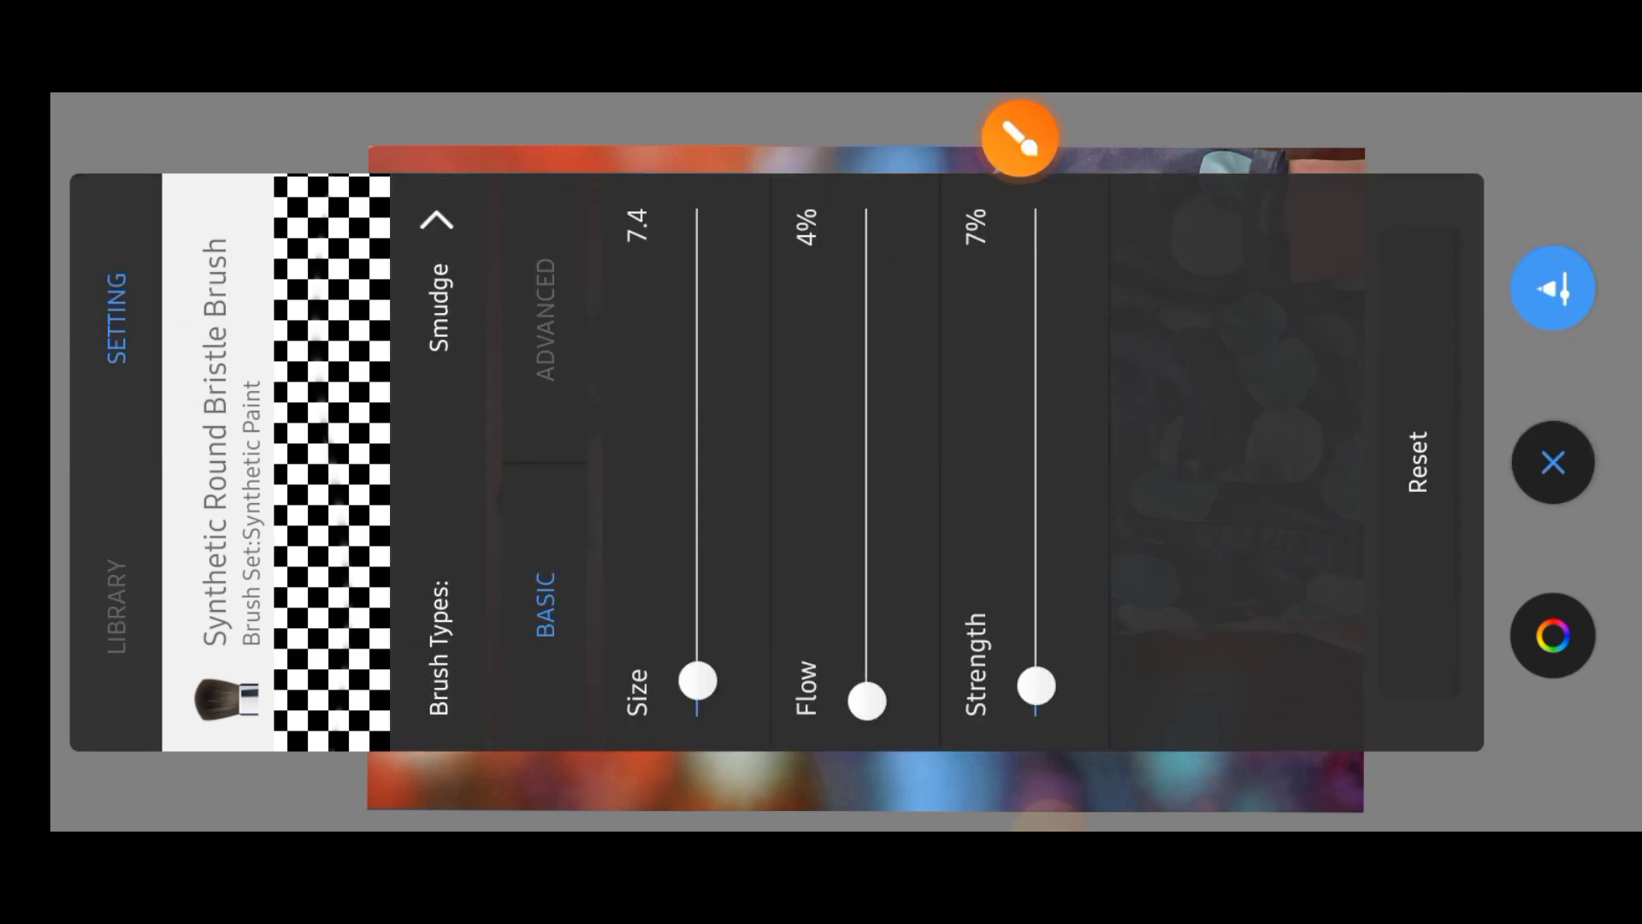
pyautogui.click(1018, 137)
pyautogui.moveTo(360, 218); pyautogui.dragTo(426, 409)
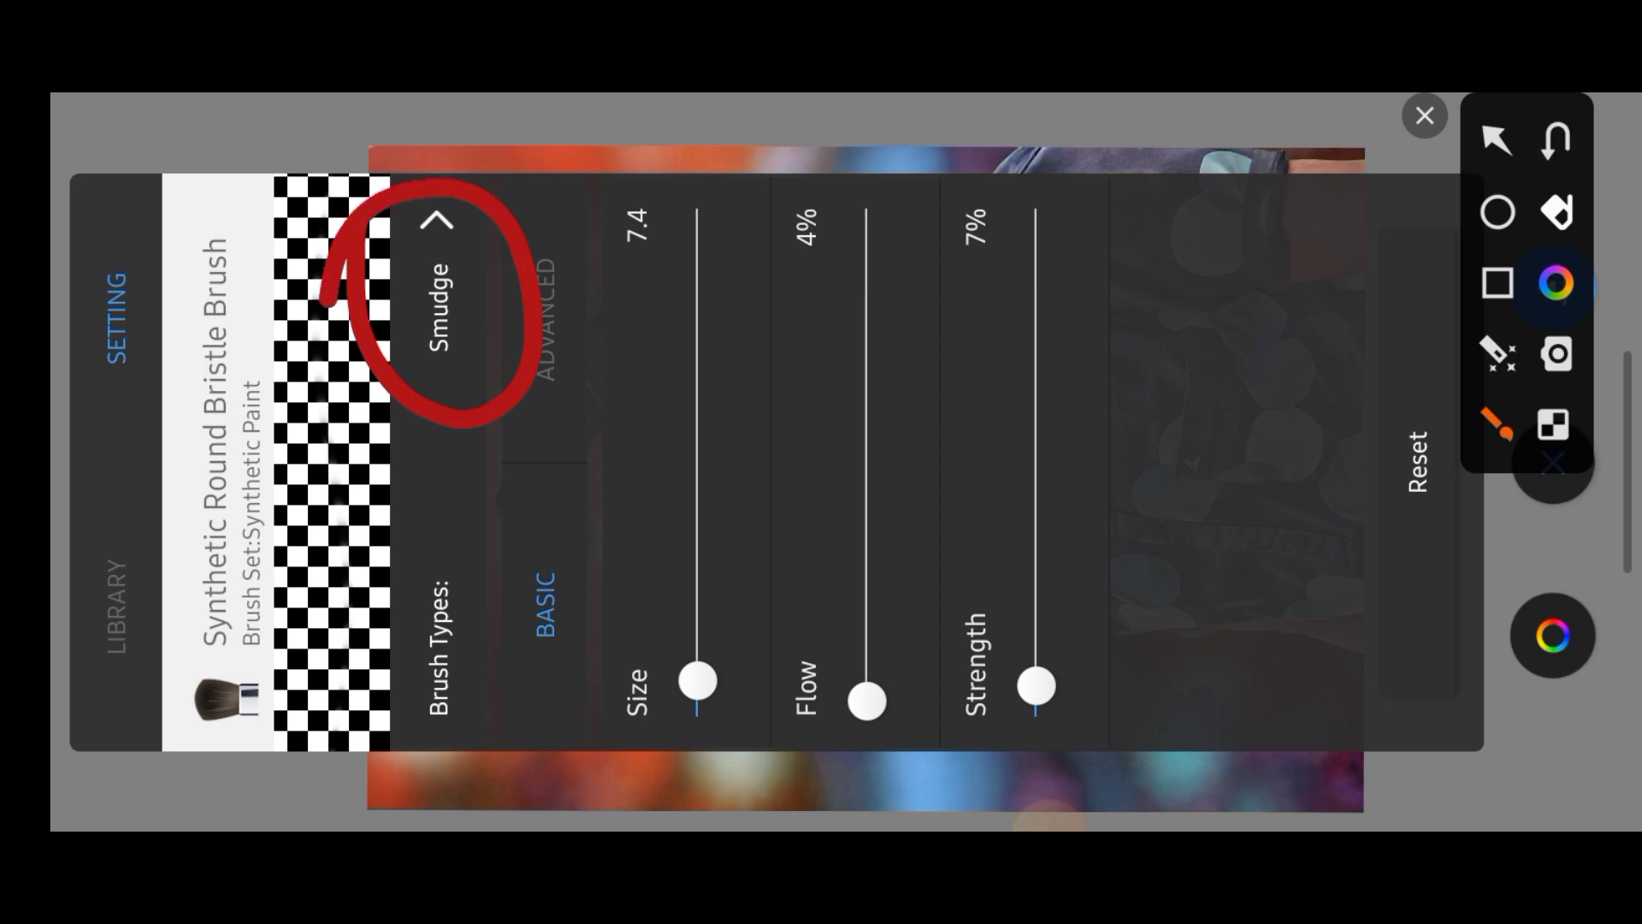
pyautogui.click(1425, 115)
pyautogui.click(438, 282)
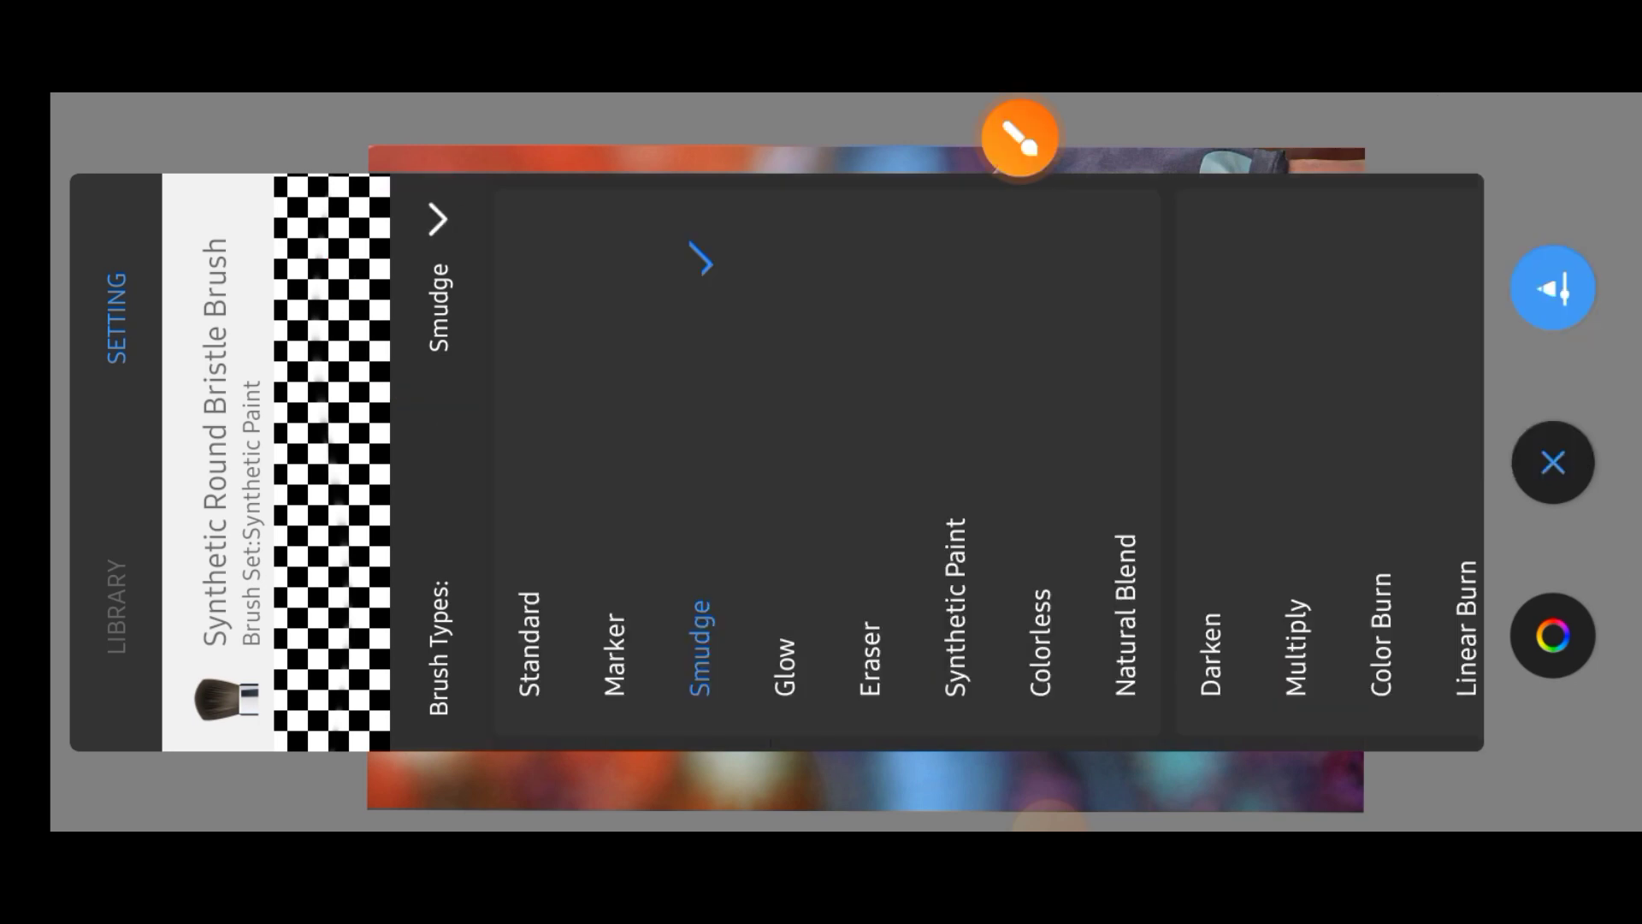
pyautogui.click(1018, 137)
pyautogui.moveTo(627, 436); pyautogui.dragTo(604, 392)
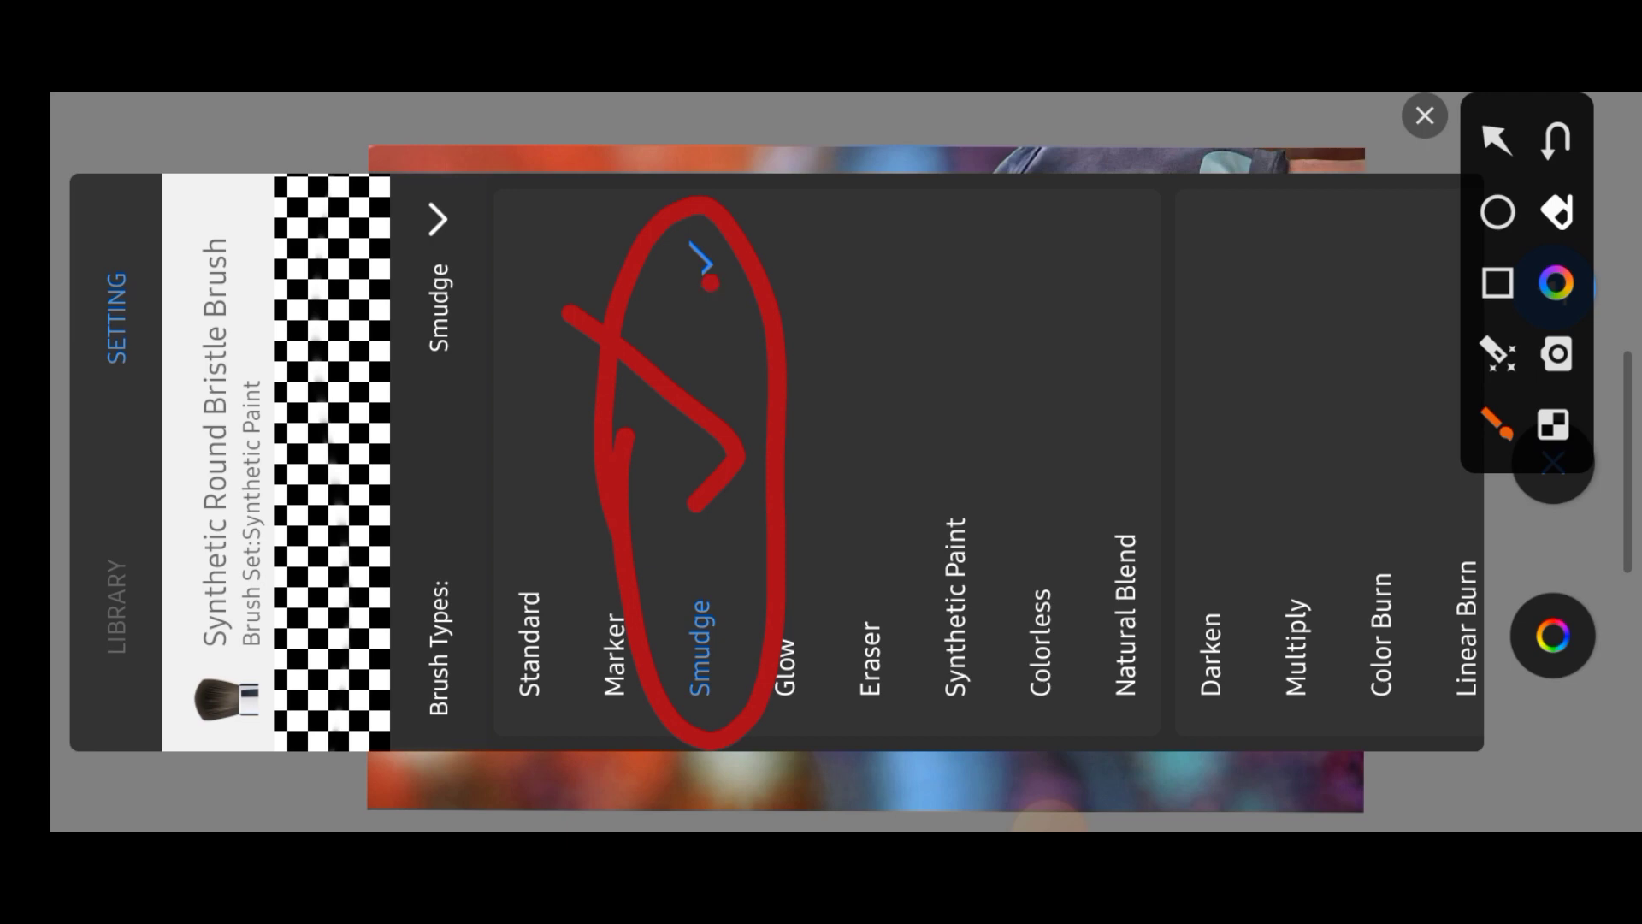
pyautogui.click(1425, 115)
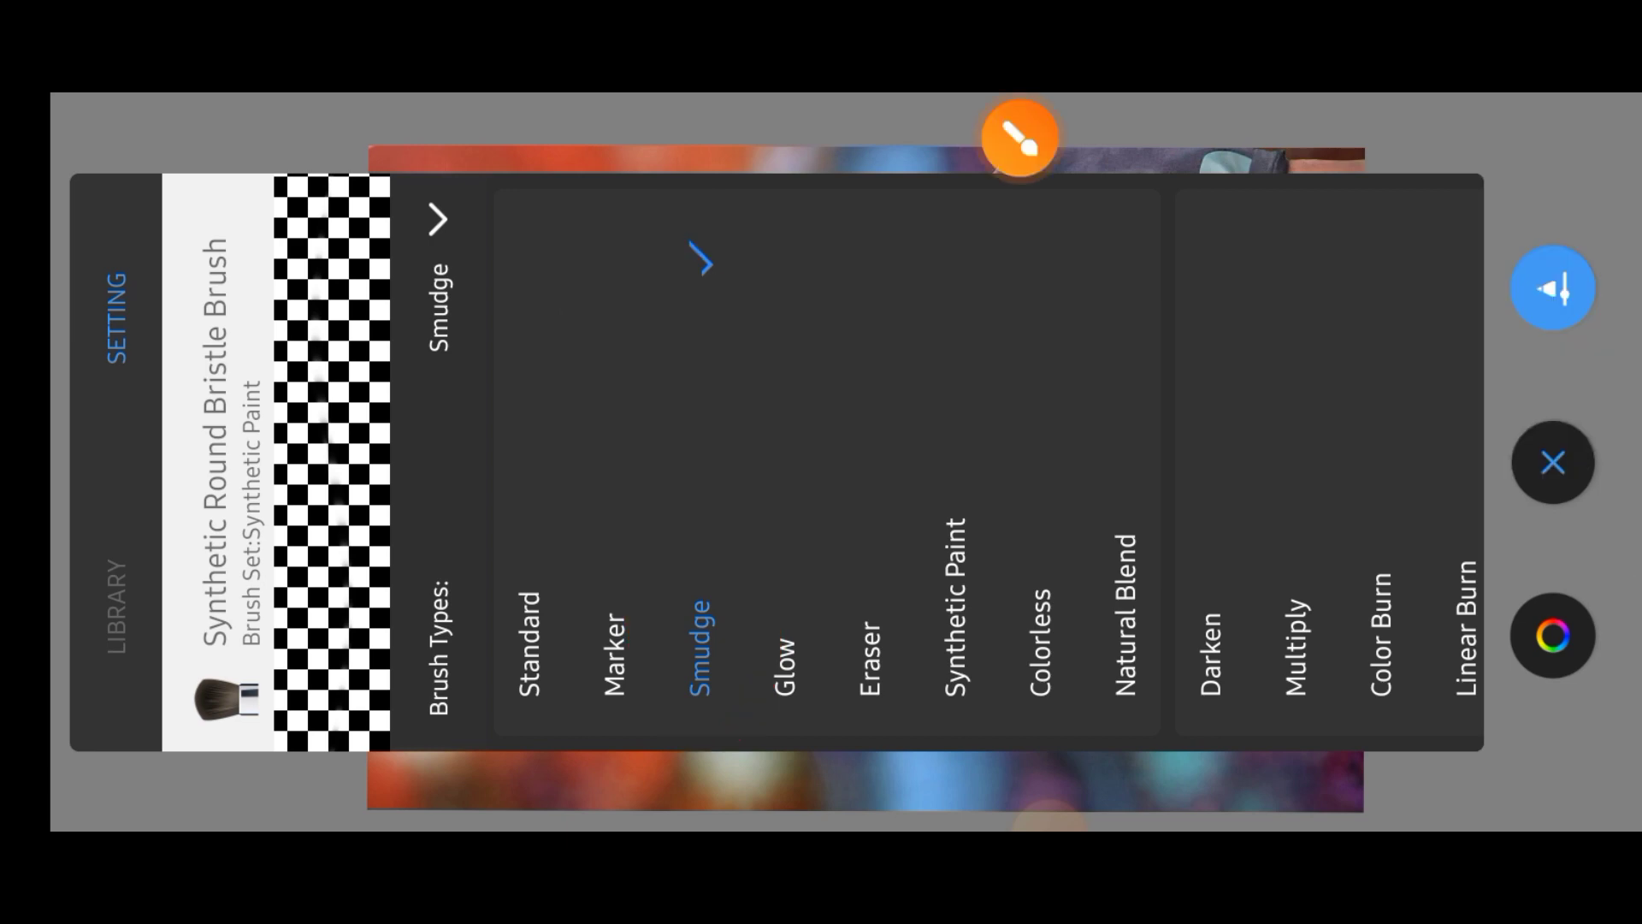
pyautogui.click(700, 648)
# Set the smudge brush to size 7.4, flow 4% and strength 7%.
pyautogui.click(1018, 137)
pyautogui.moveTo(726, 199); pyautogui.dragTo(900, 231)
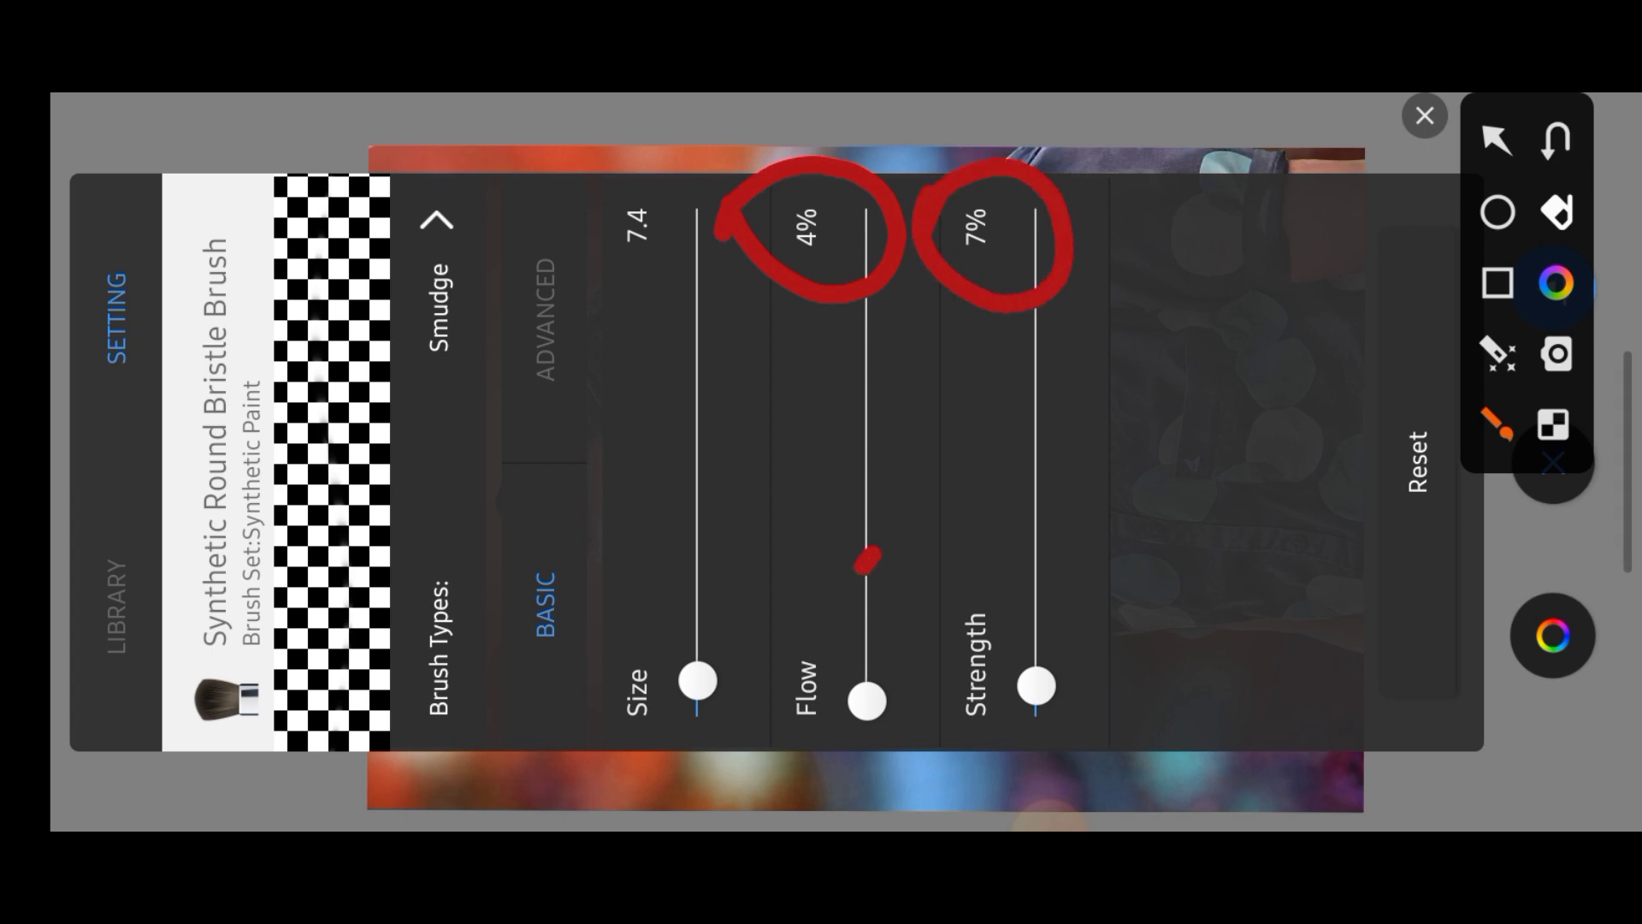
pyautogui.moveTo(1004, 532); pyautogui.dragTo(915, 306)
pyautogui.click(1425, 116)
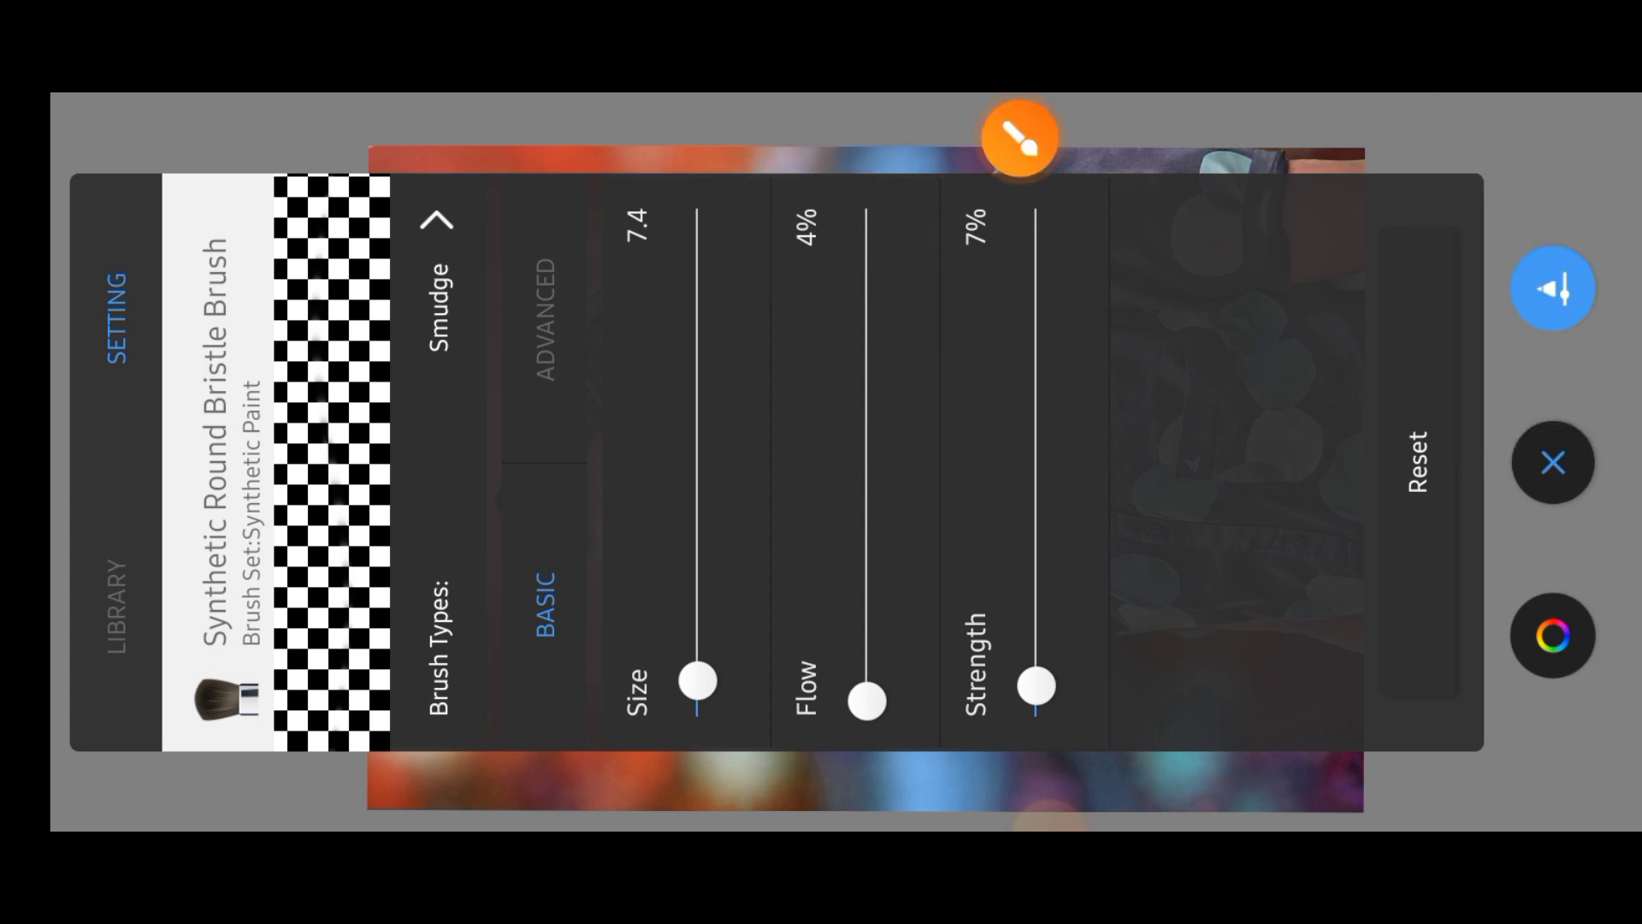
pyautogui.click(1551, 462)
# Zoom into the man's face to prepare for smudging.
pyautogui.scroll(3, 866, 462)
pyautogui.scroll(3, 866, 462)
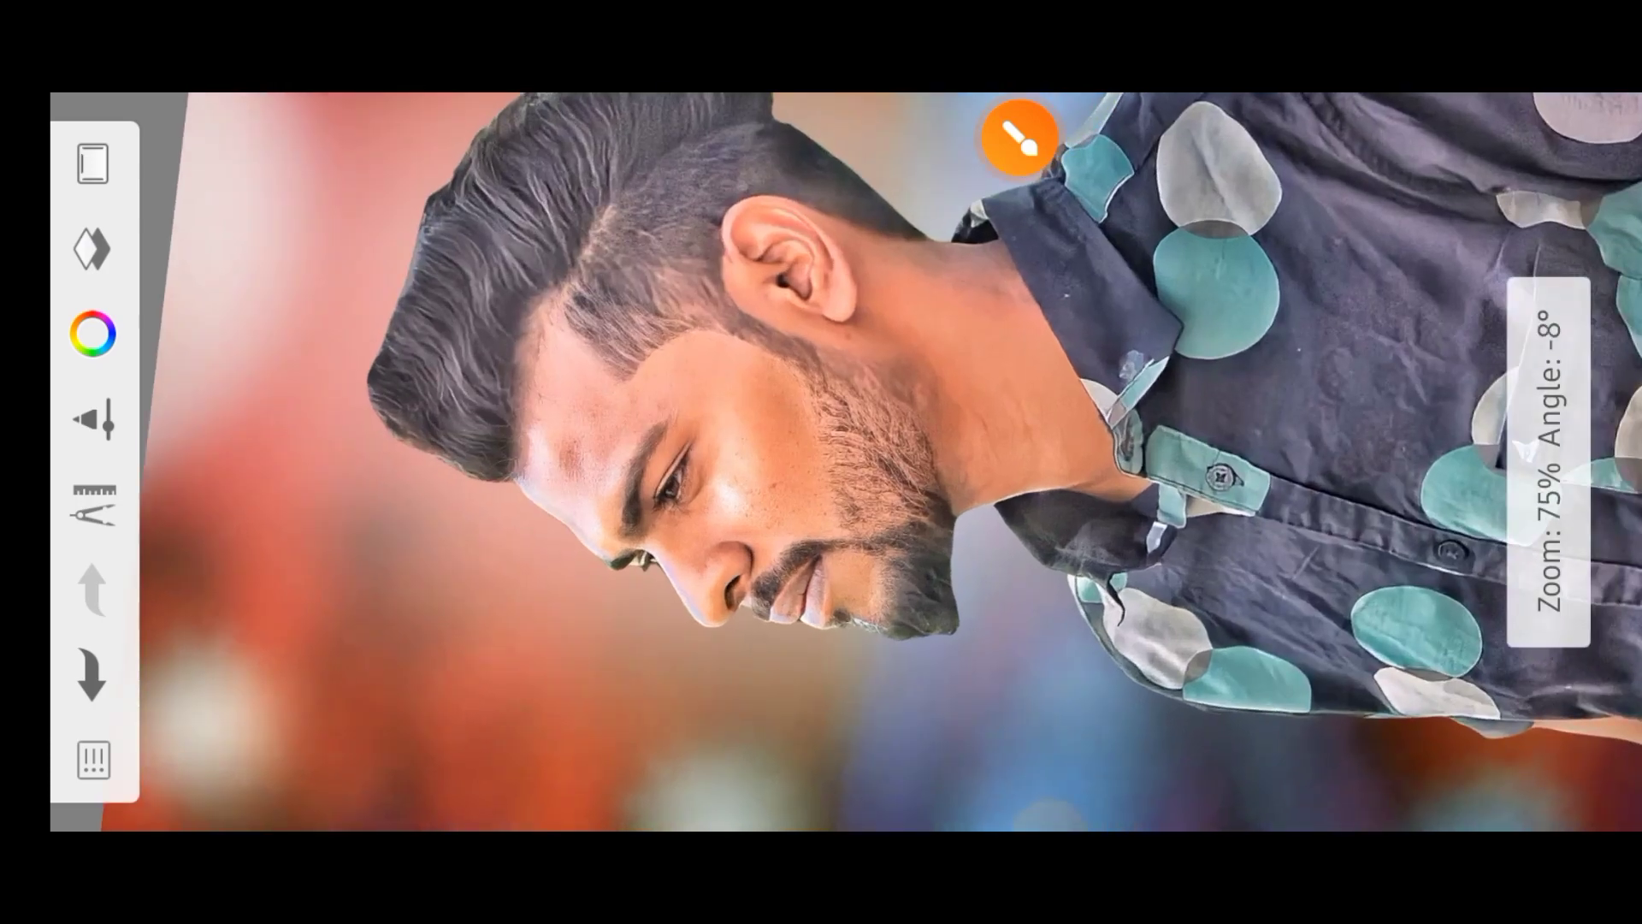
pyautogui.scroll(3, 866, 462)
pyautogui.scroll(3, 847, 462)
pyautogui.scroll(-2, 847, 461)
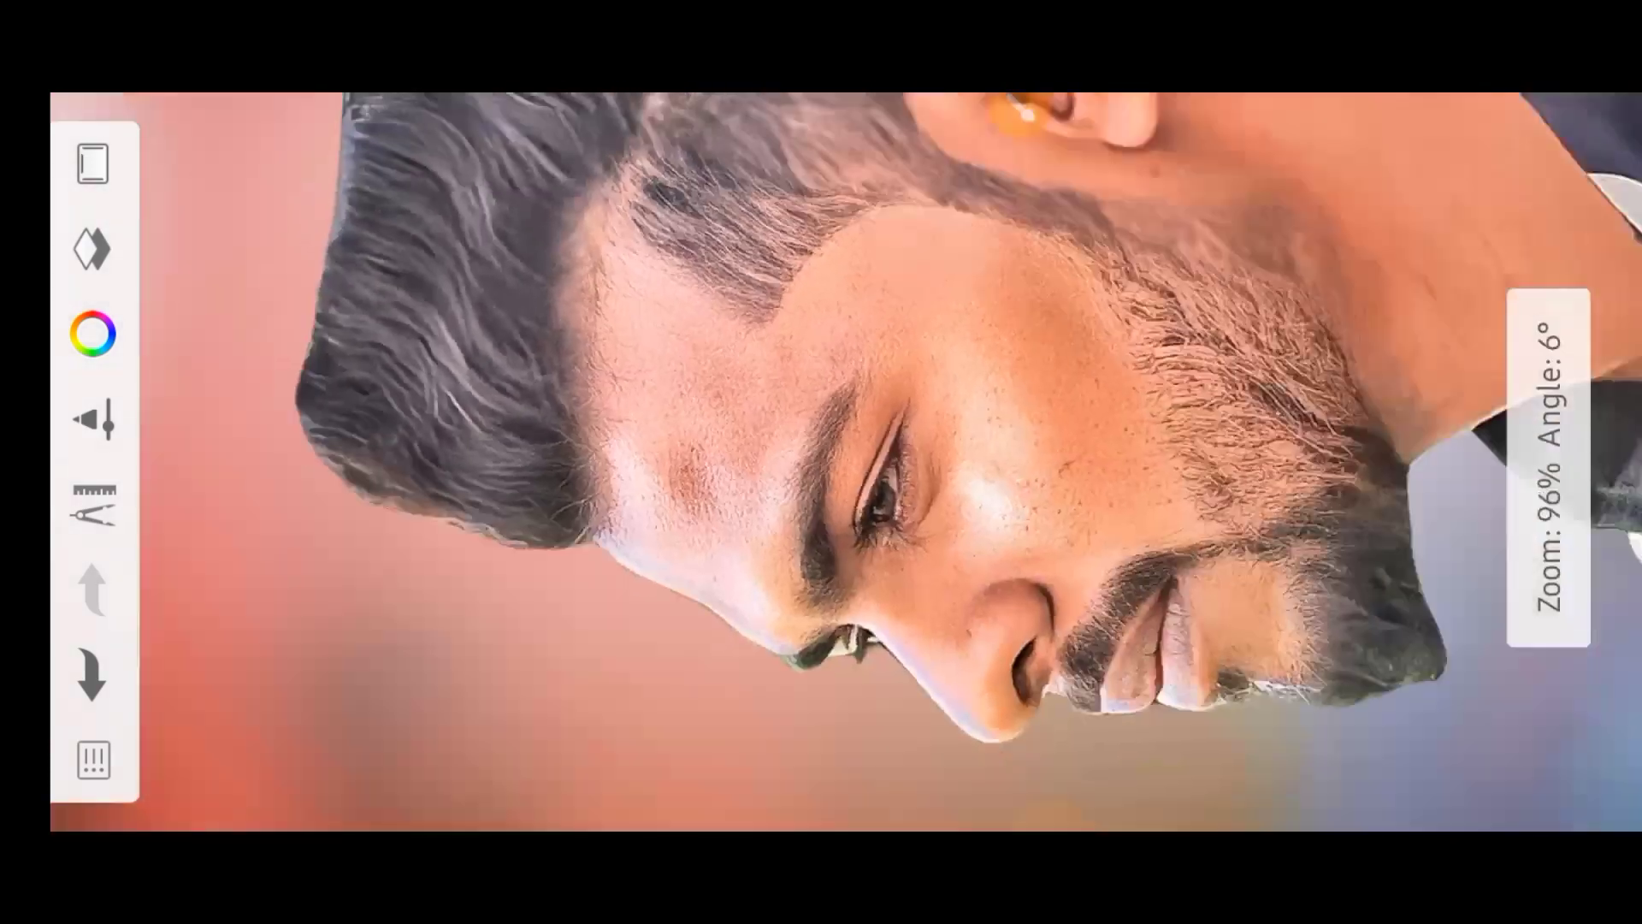
pyautogui.scroll(-1, 846, 462)
pyautogui.scroll(3, 847, 462)
pyautogui.scroll(1, 847, 462)
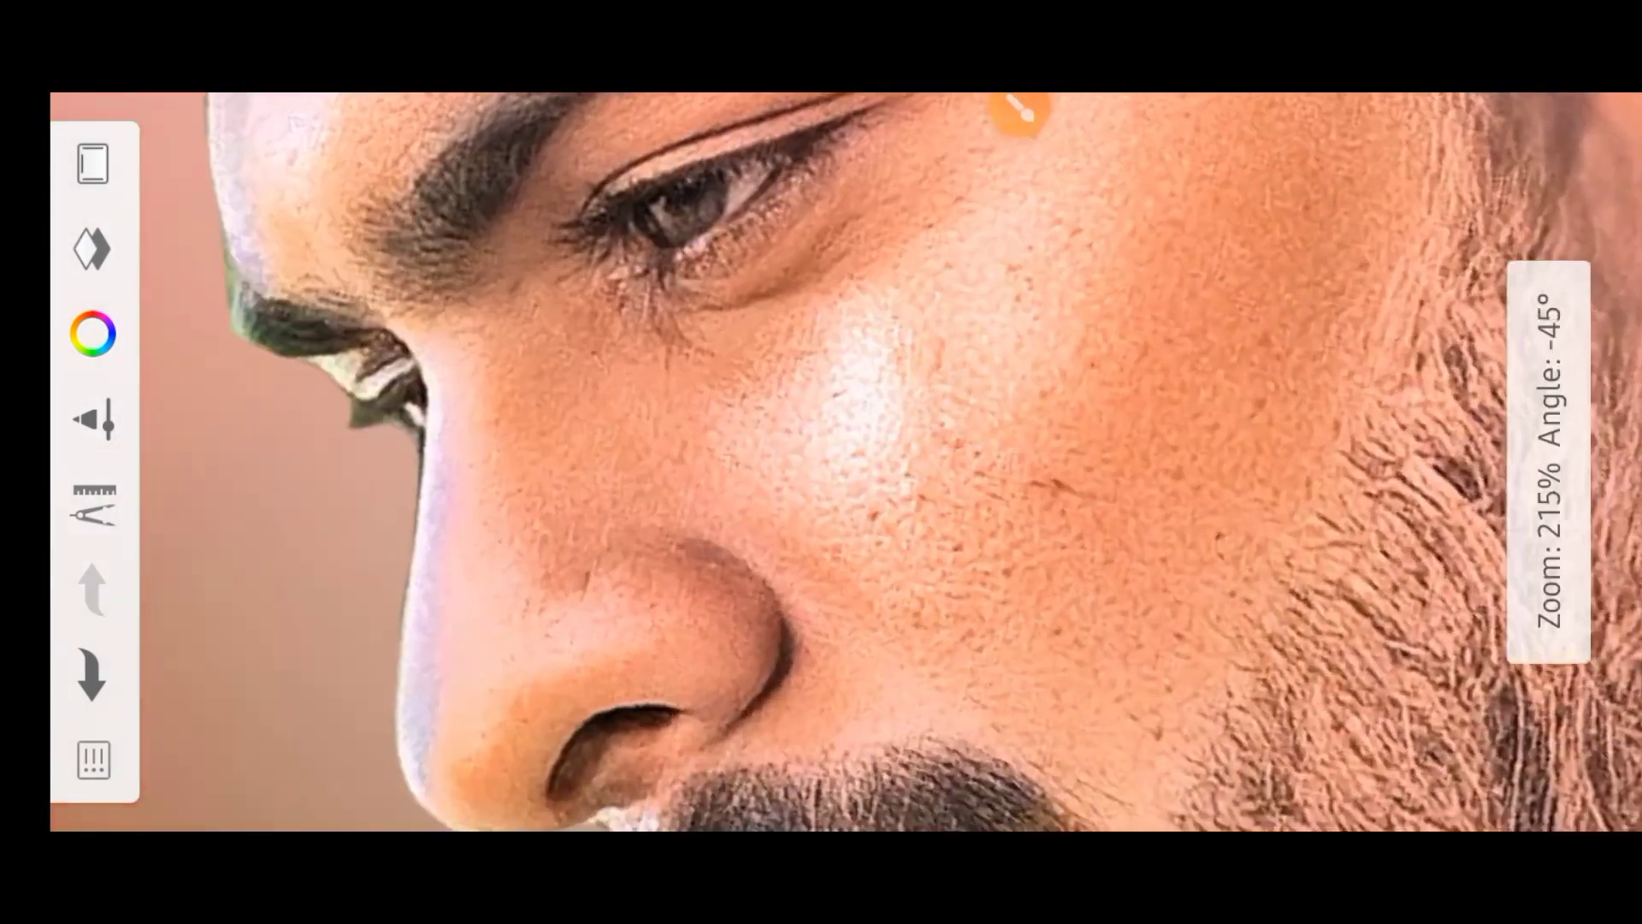
pyautogui.scroll(-2, 1548, 462)
# Smudge the forehead, cheek and neck skin smooth, then zoom back out.
pyautogui.click(1548, 462)
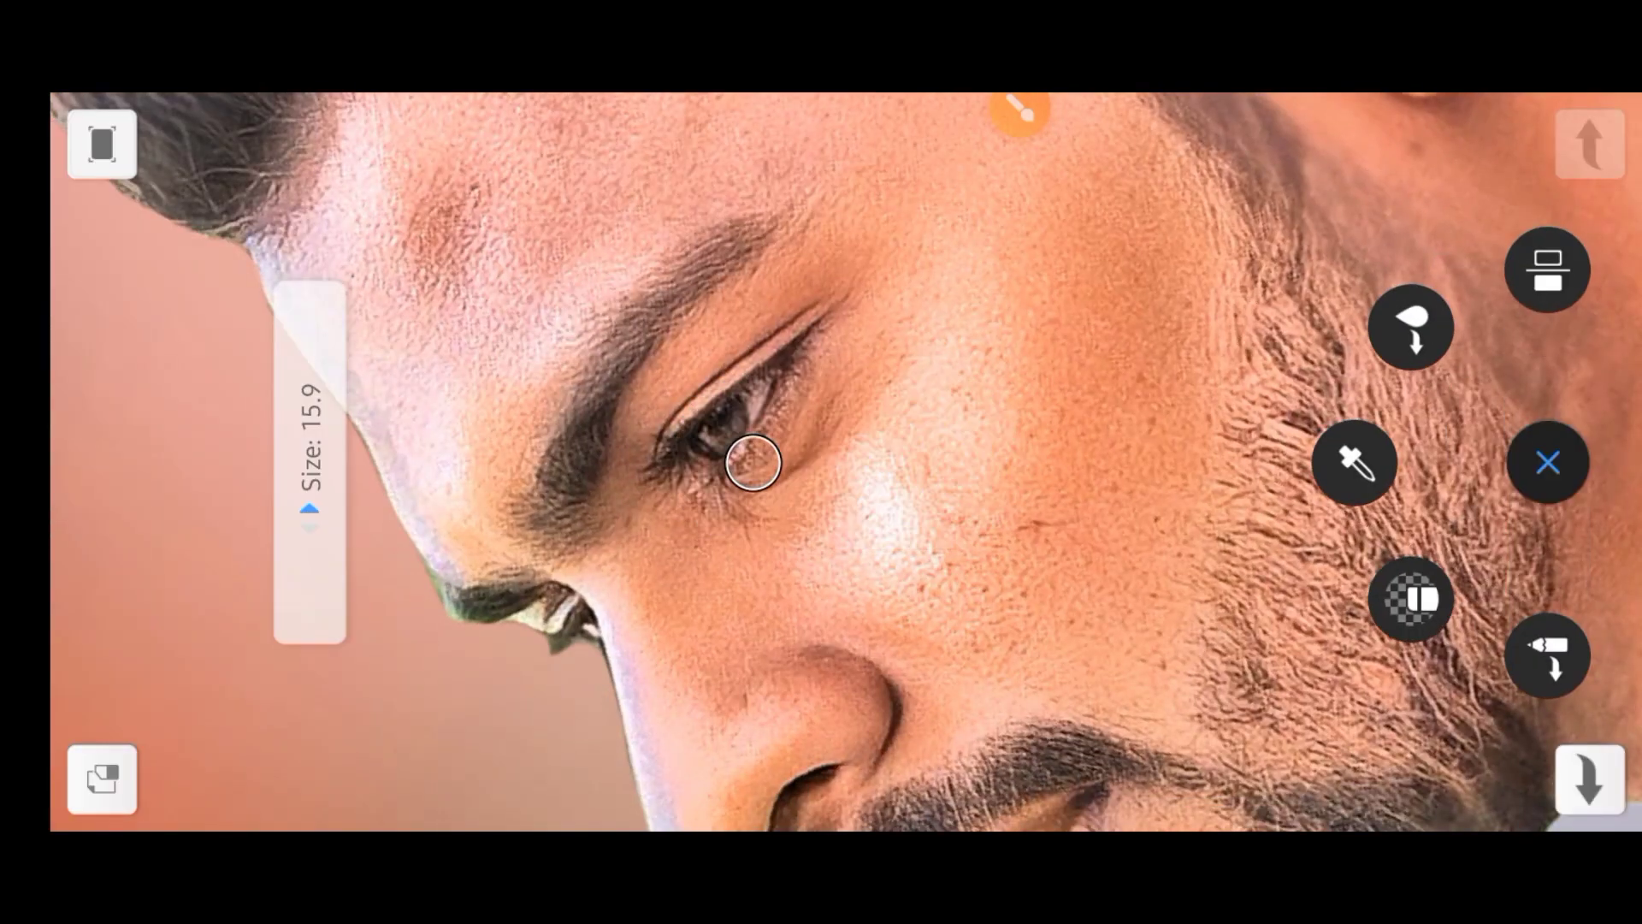
pyautogui.scroll(2, 847, 462)
pyautogui.scroll(1, 846, 462)
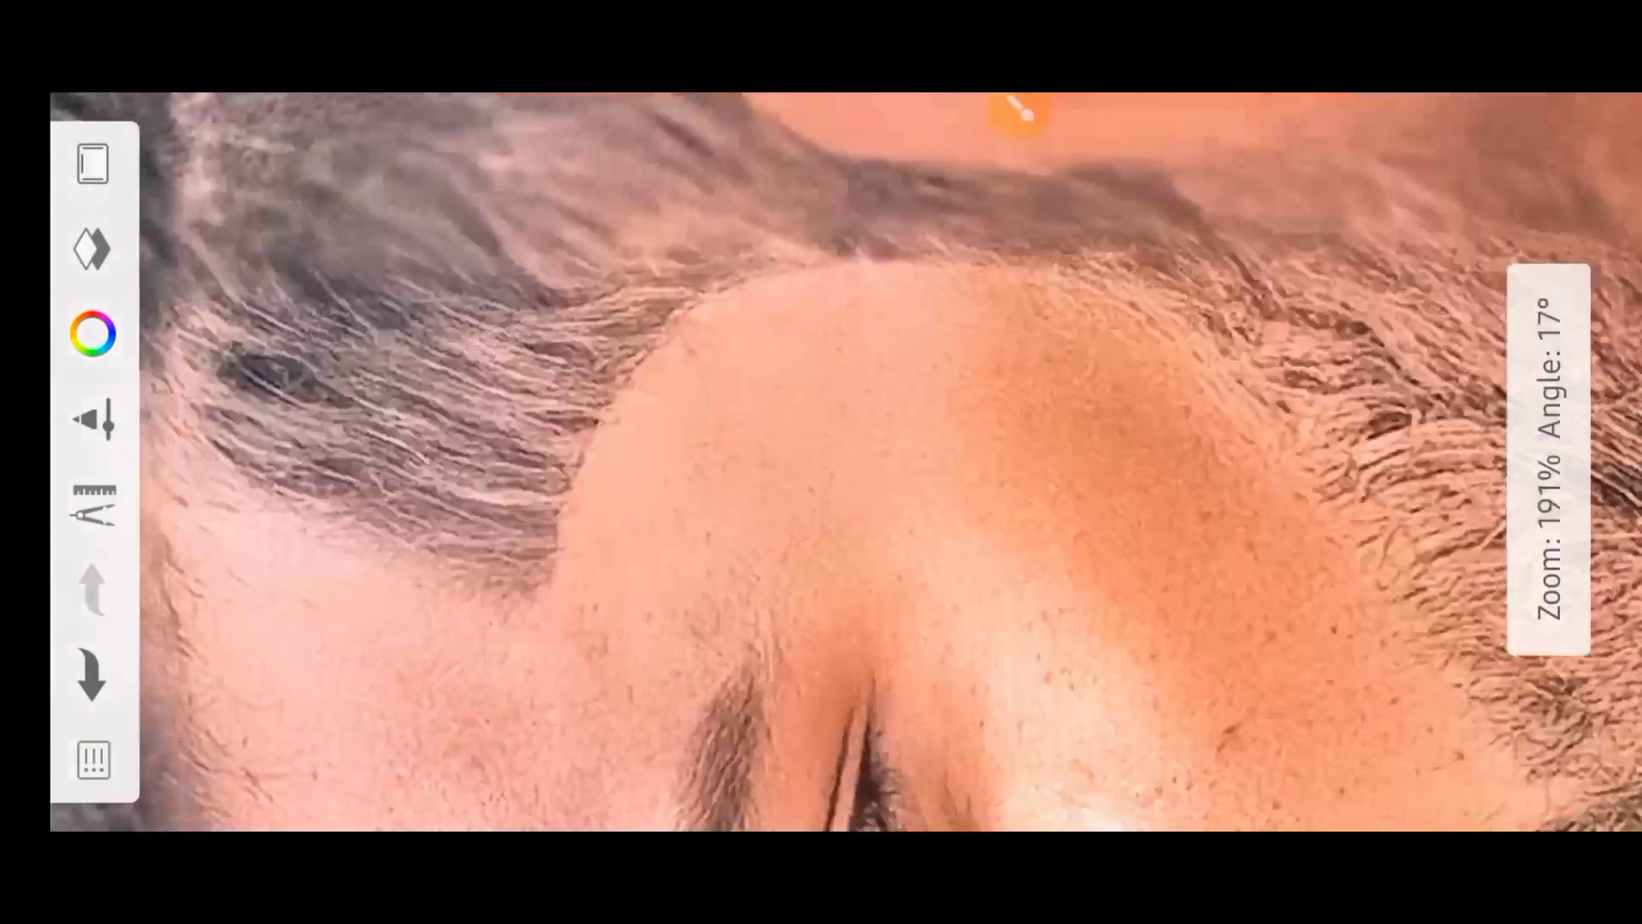
pyautogui.scroll(3, 846, 462)
pyautogui.scroll(1, 847, 462)
pyautogui.scroll(-1, 1548, 462)
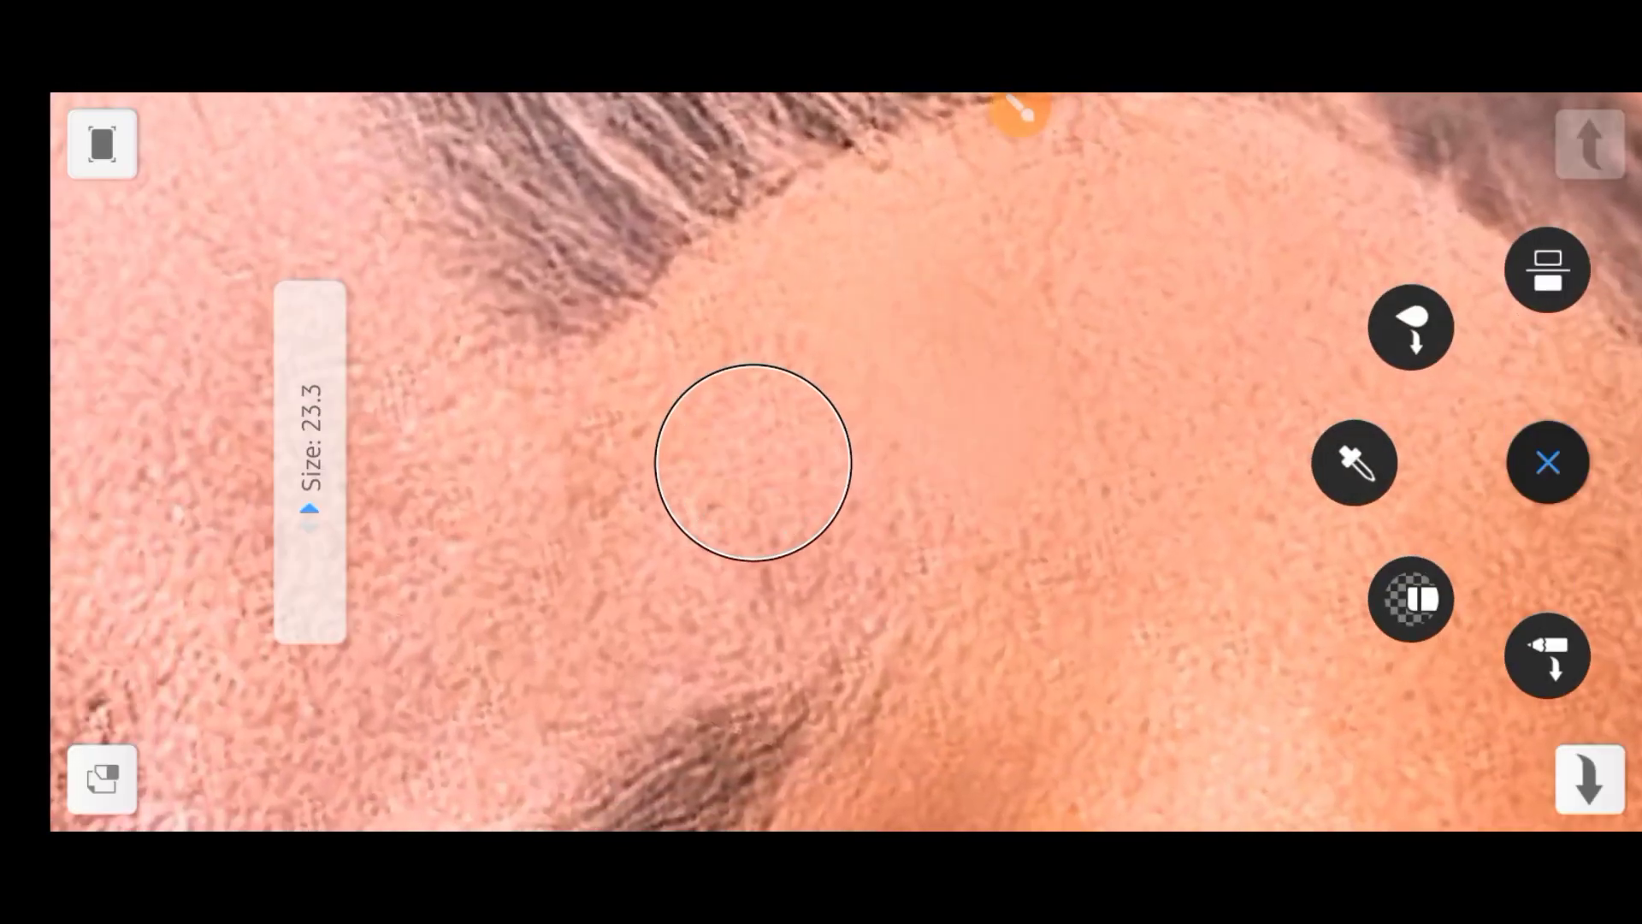
pyautogui.scroll(1, 846, 461)
pyautogui.scroll(-1, 1548, 462)
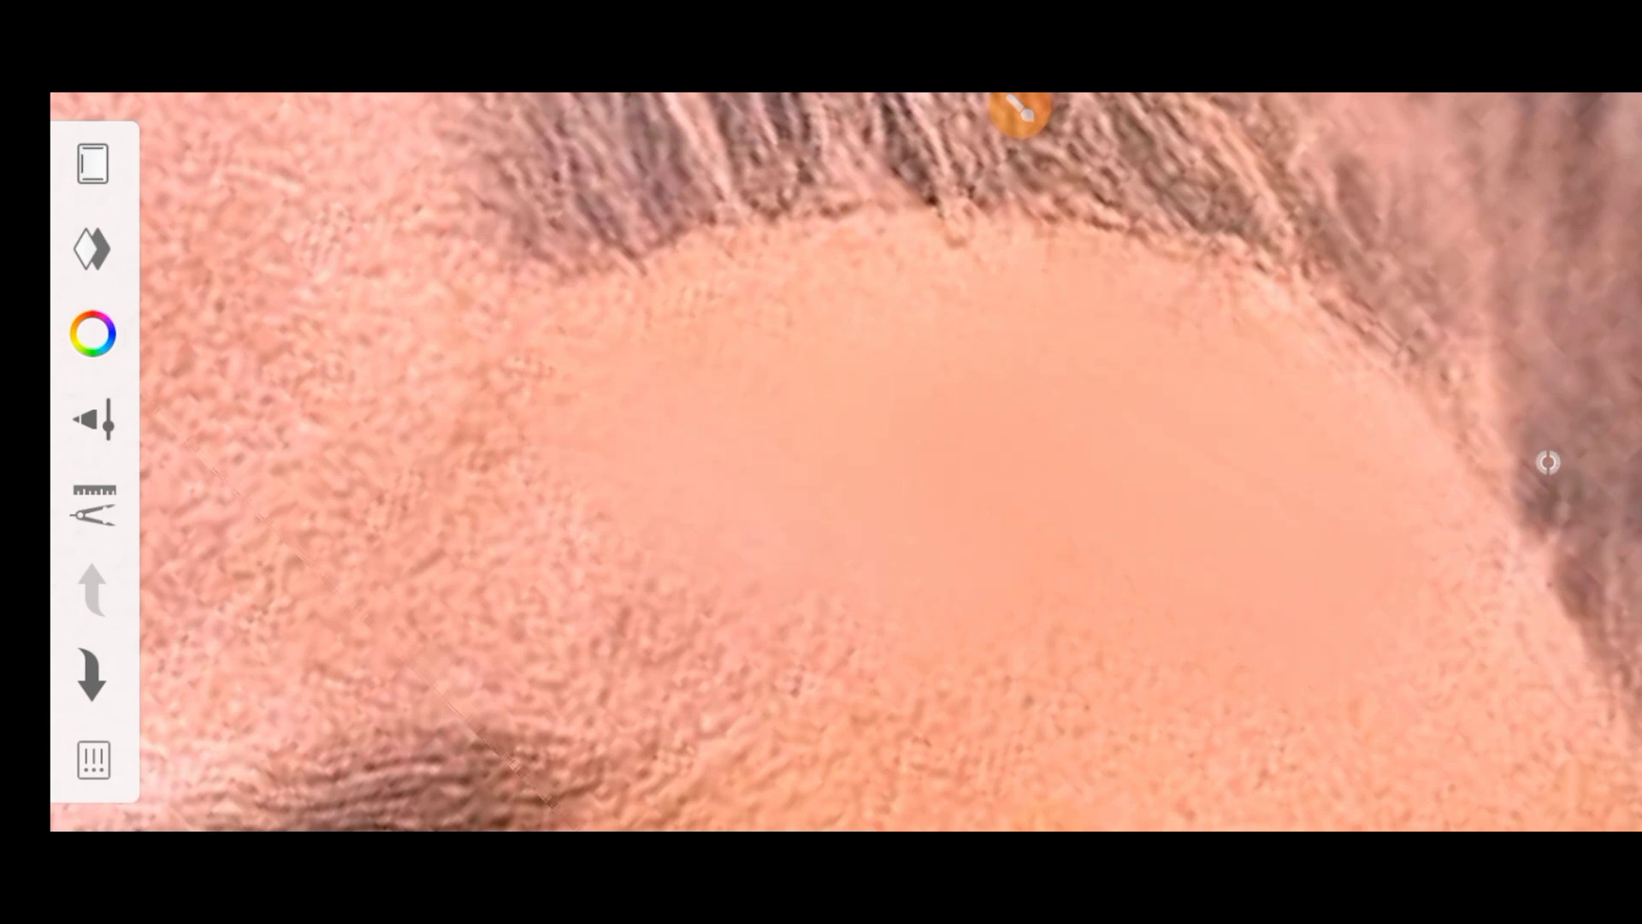
pyautogui.scroll(-3, 1548, 462)
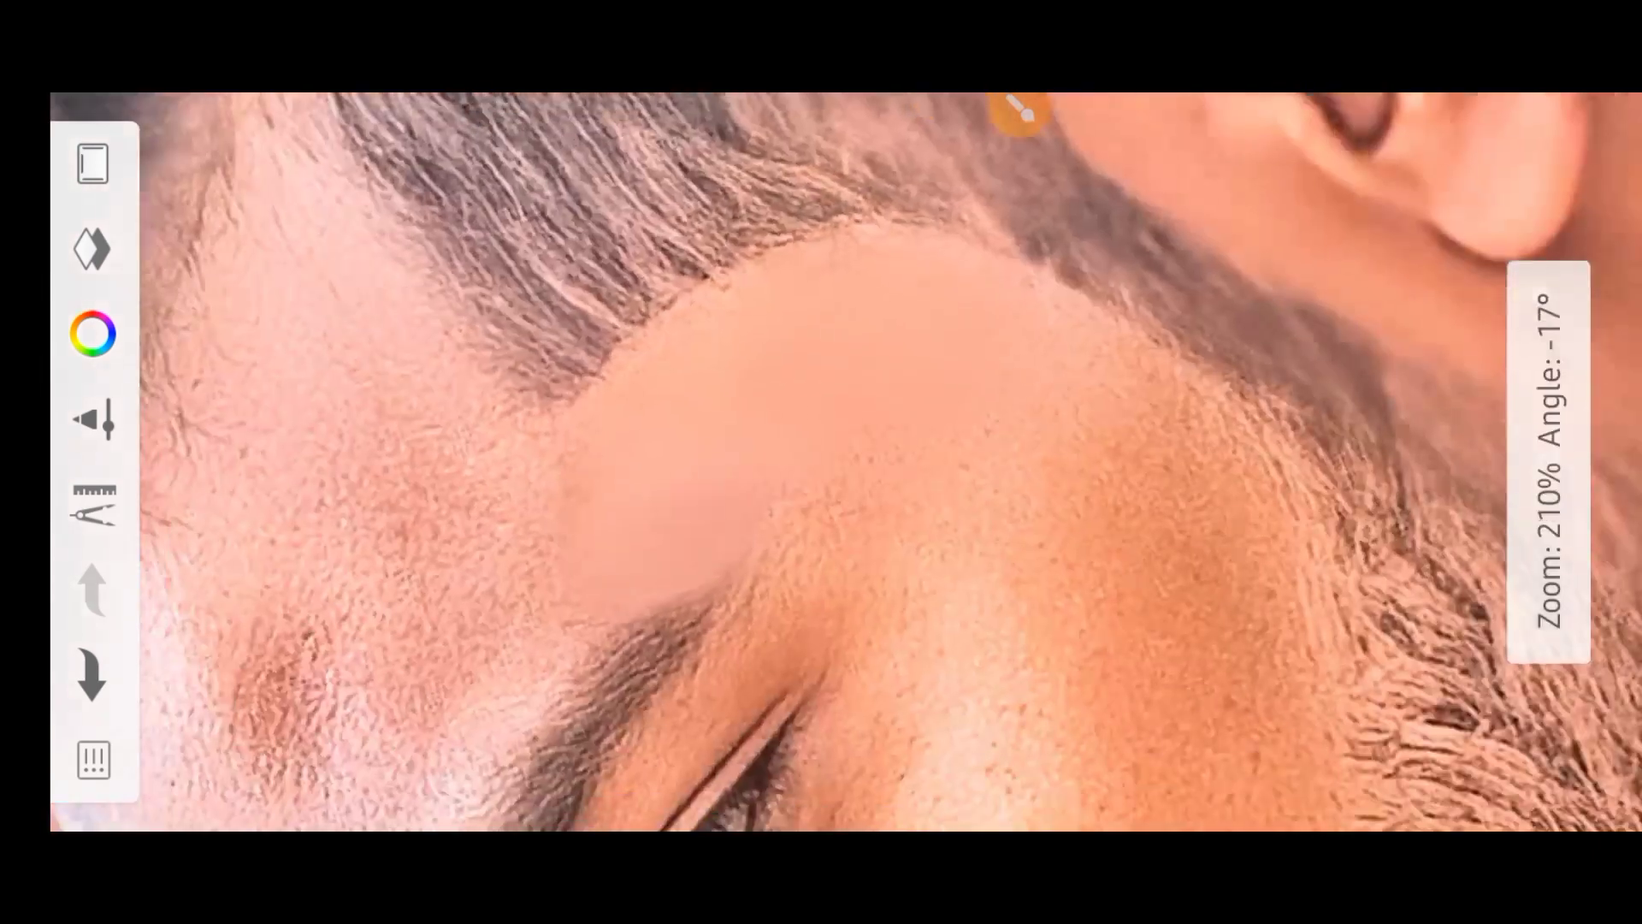
pyautogui.scroll(-2, 1548, 462)
pyautogui.scroll(1, 1548, 462)
pyautogui.click(1548, 462)
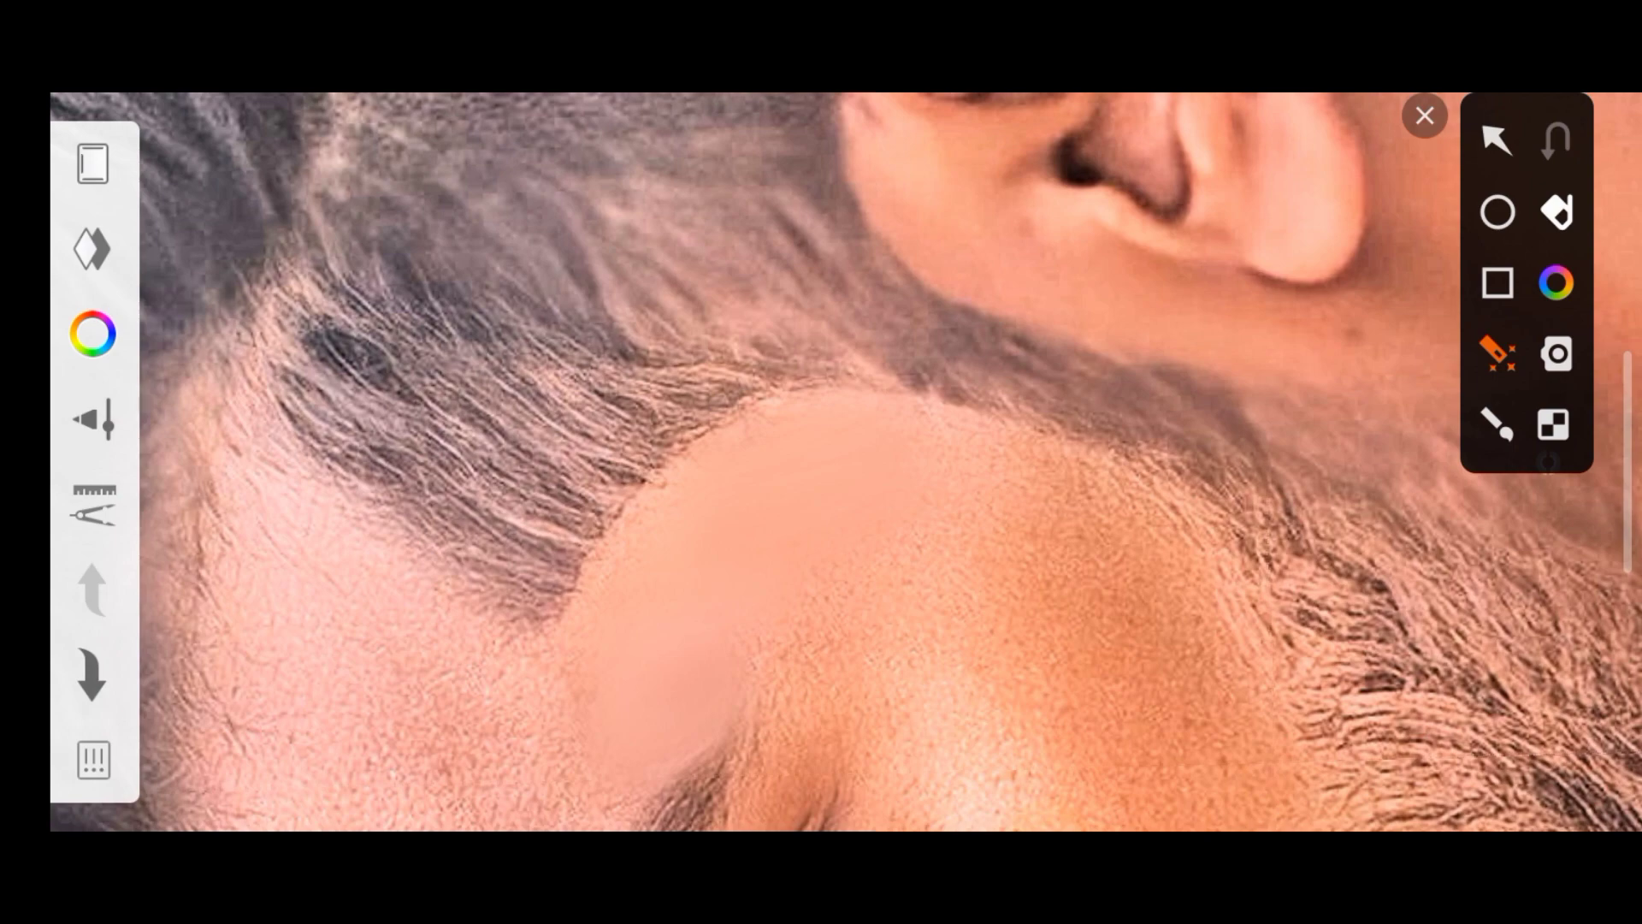
pyautogui.click(1497, 424)
pyautogui.click(1049, 784)
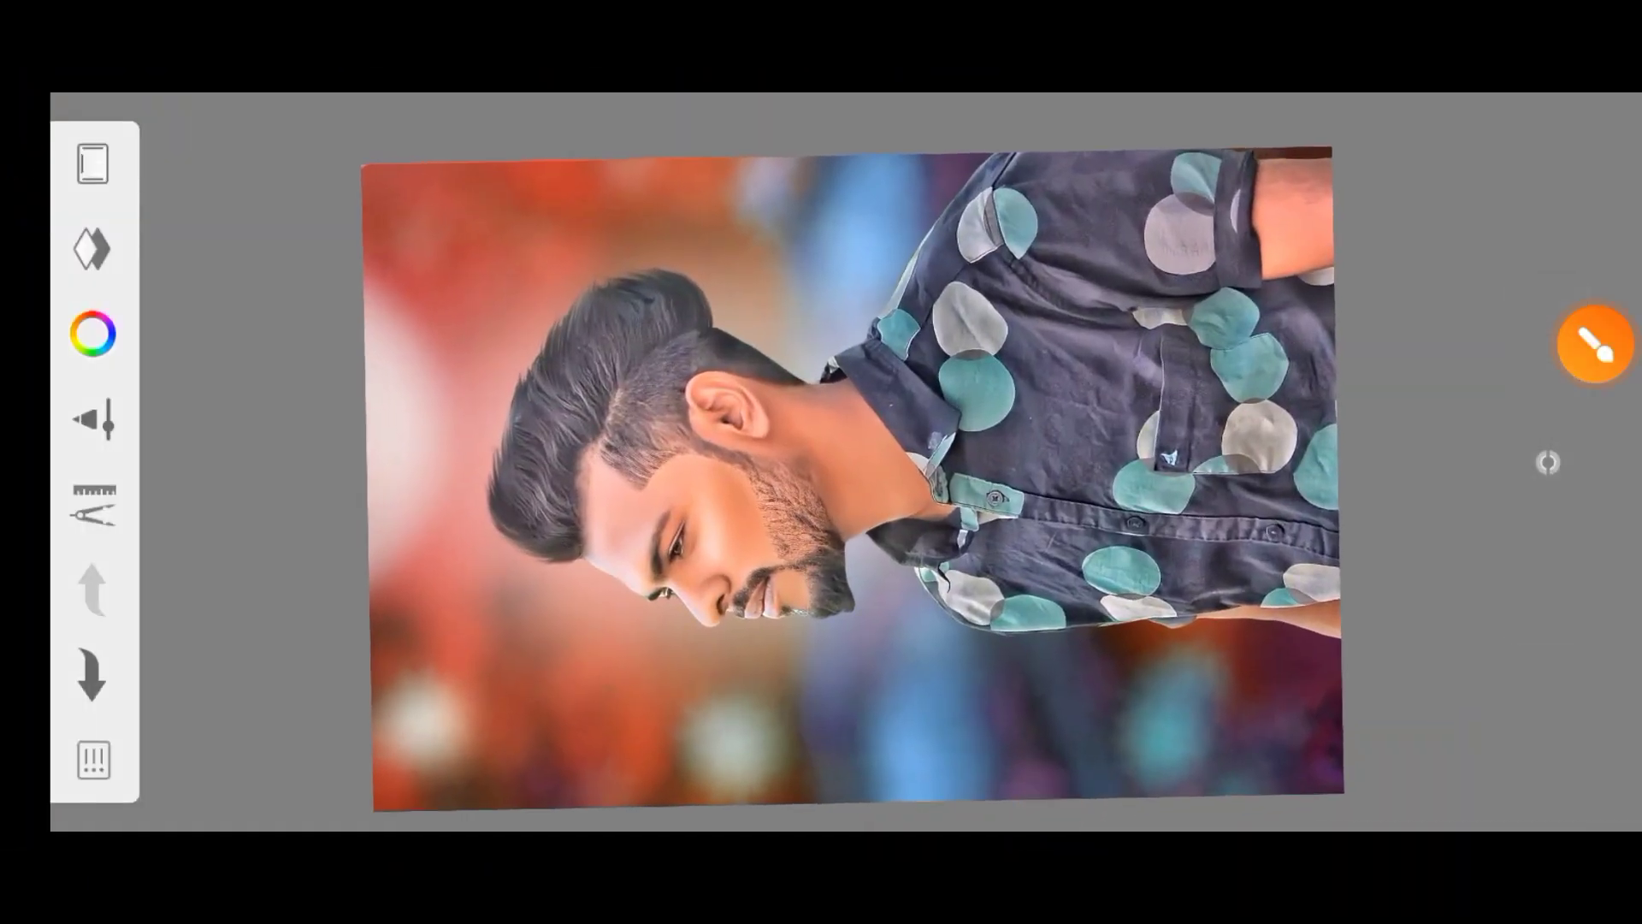
# Add a new blank layer above the smoothed portrait photo.
pyautogui.click(1596, 344)
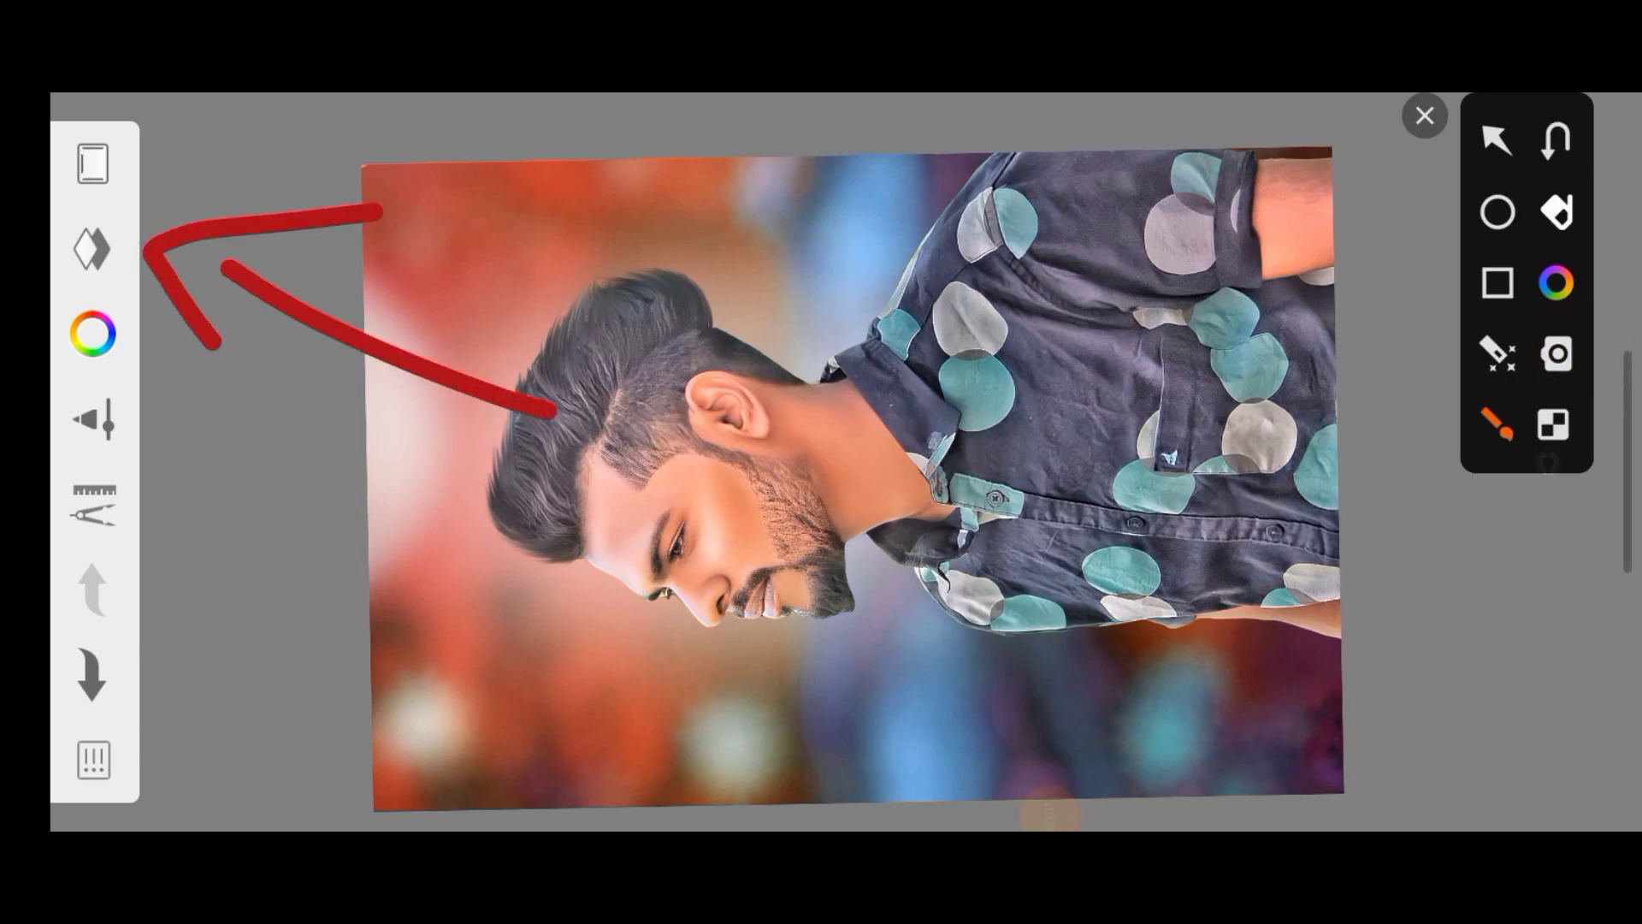
pyautogui.click(93, 249)
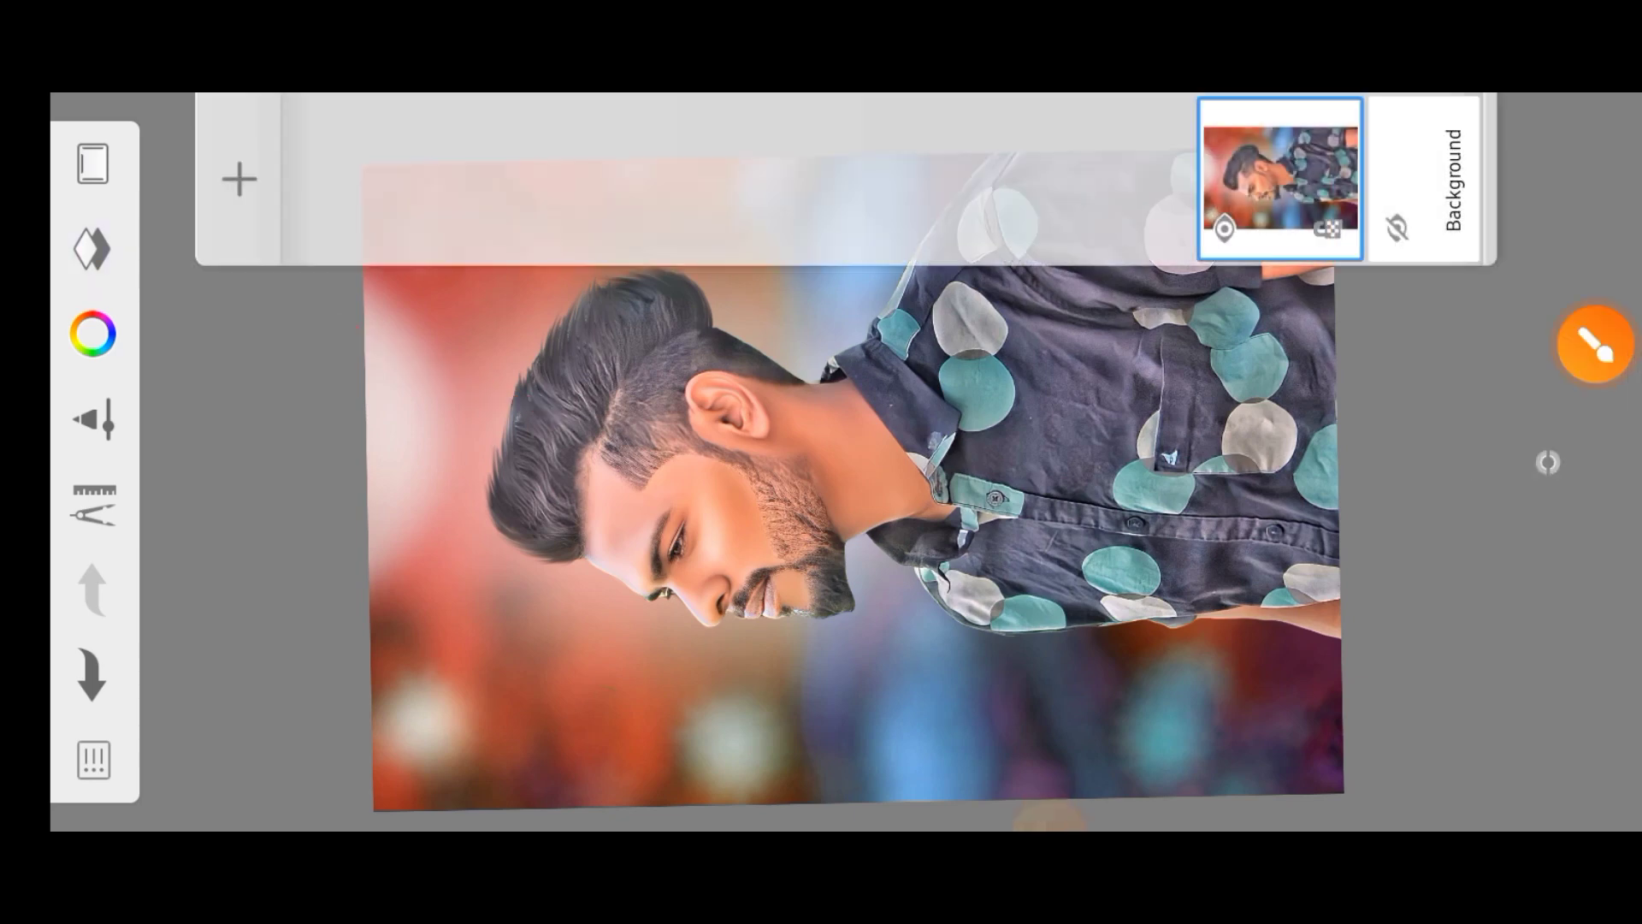
pyautogui.click(1596, 344)
pyautogui.moveTo(629, 511); pyautogui.dragTo(346, 261)
pyautogui.moveTo(321, 340); pyautogui.dragTo(479, 222)
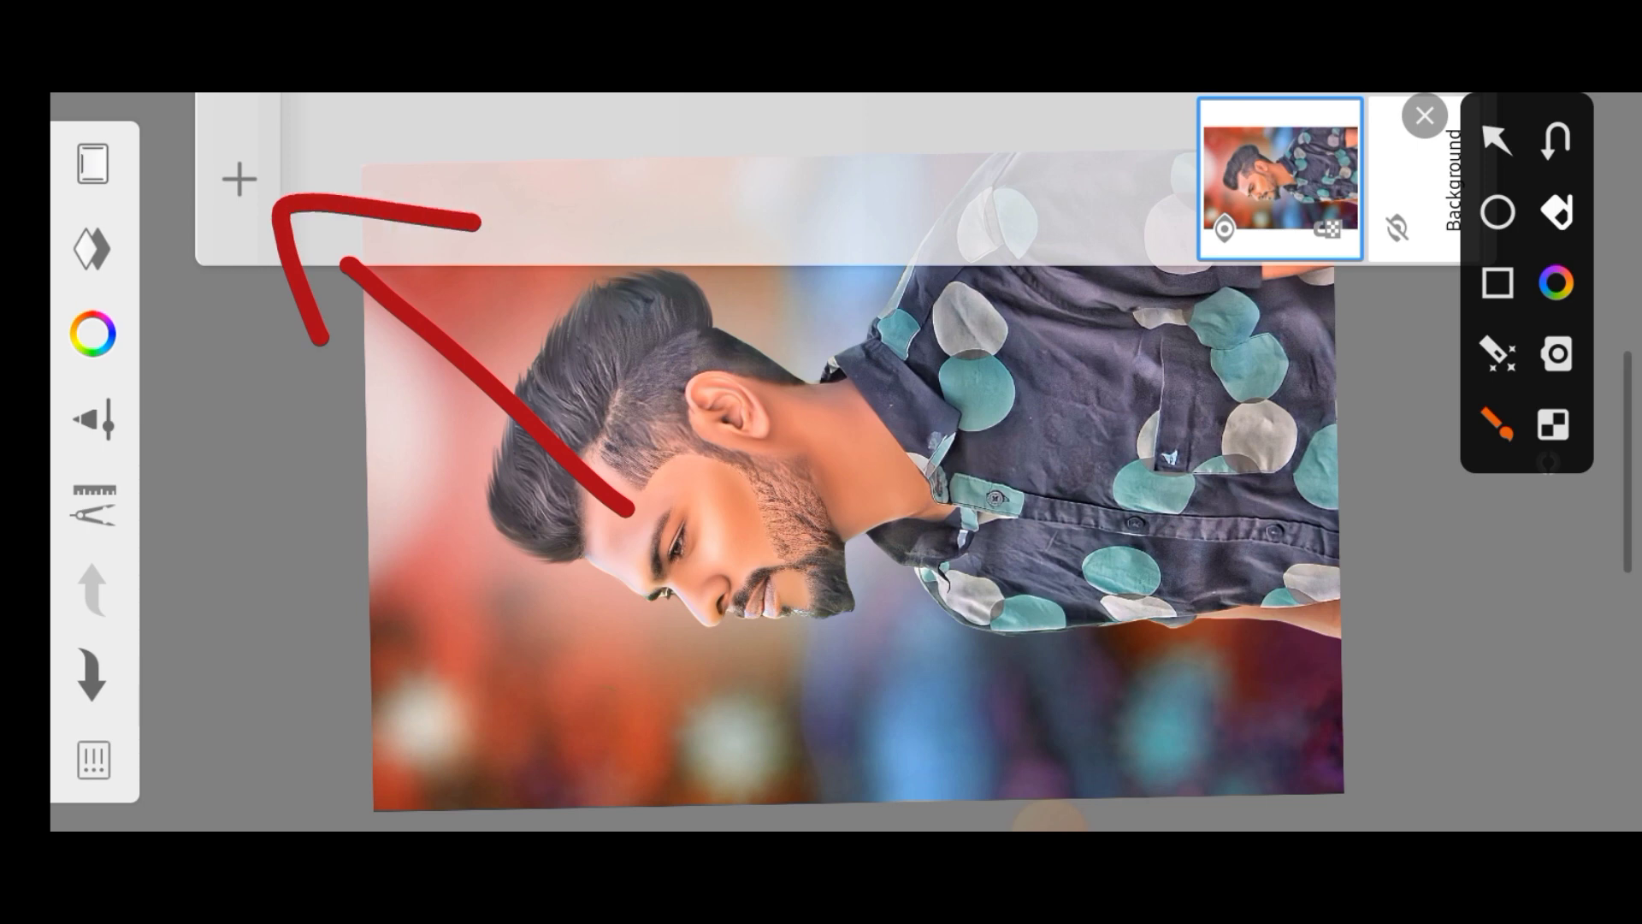
pyautogui.click(239, 180)
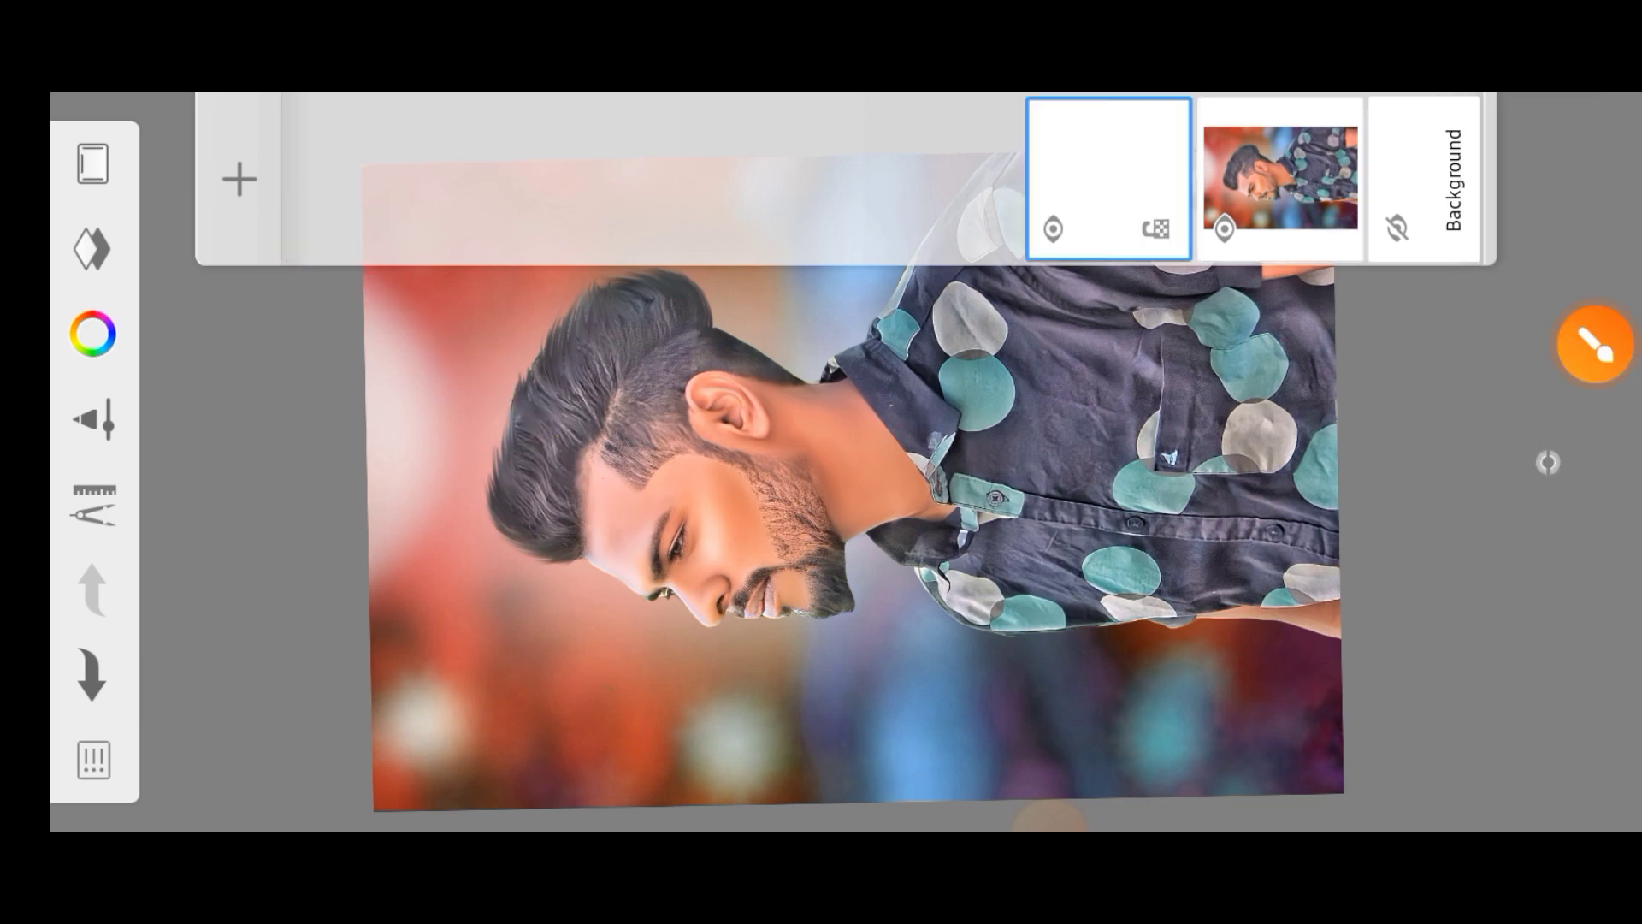
pyautogui.click(1596, 344)
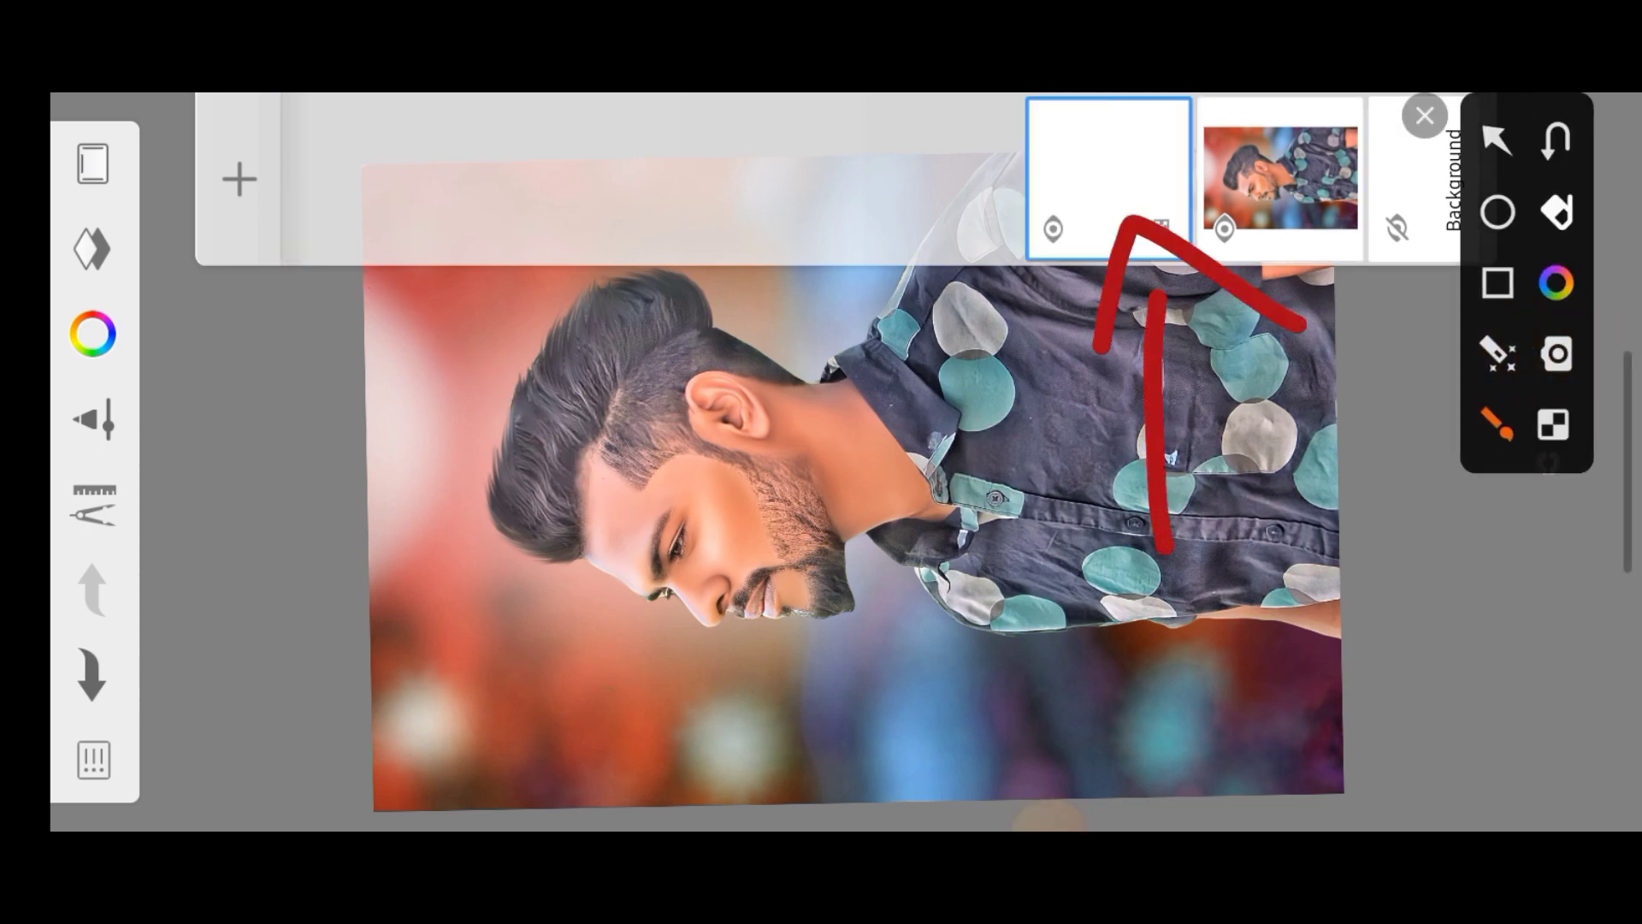
# Set the new layer's blending mode to Soft Light.
pyautogui.click(1425, 115)
pyautogui.click(1109, 178)
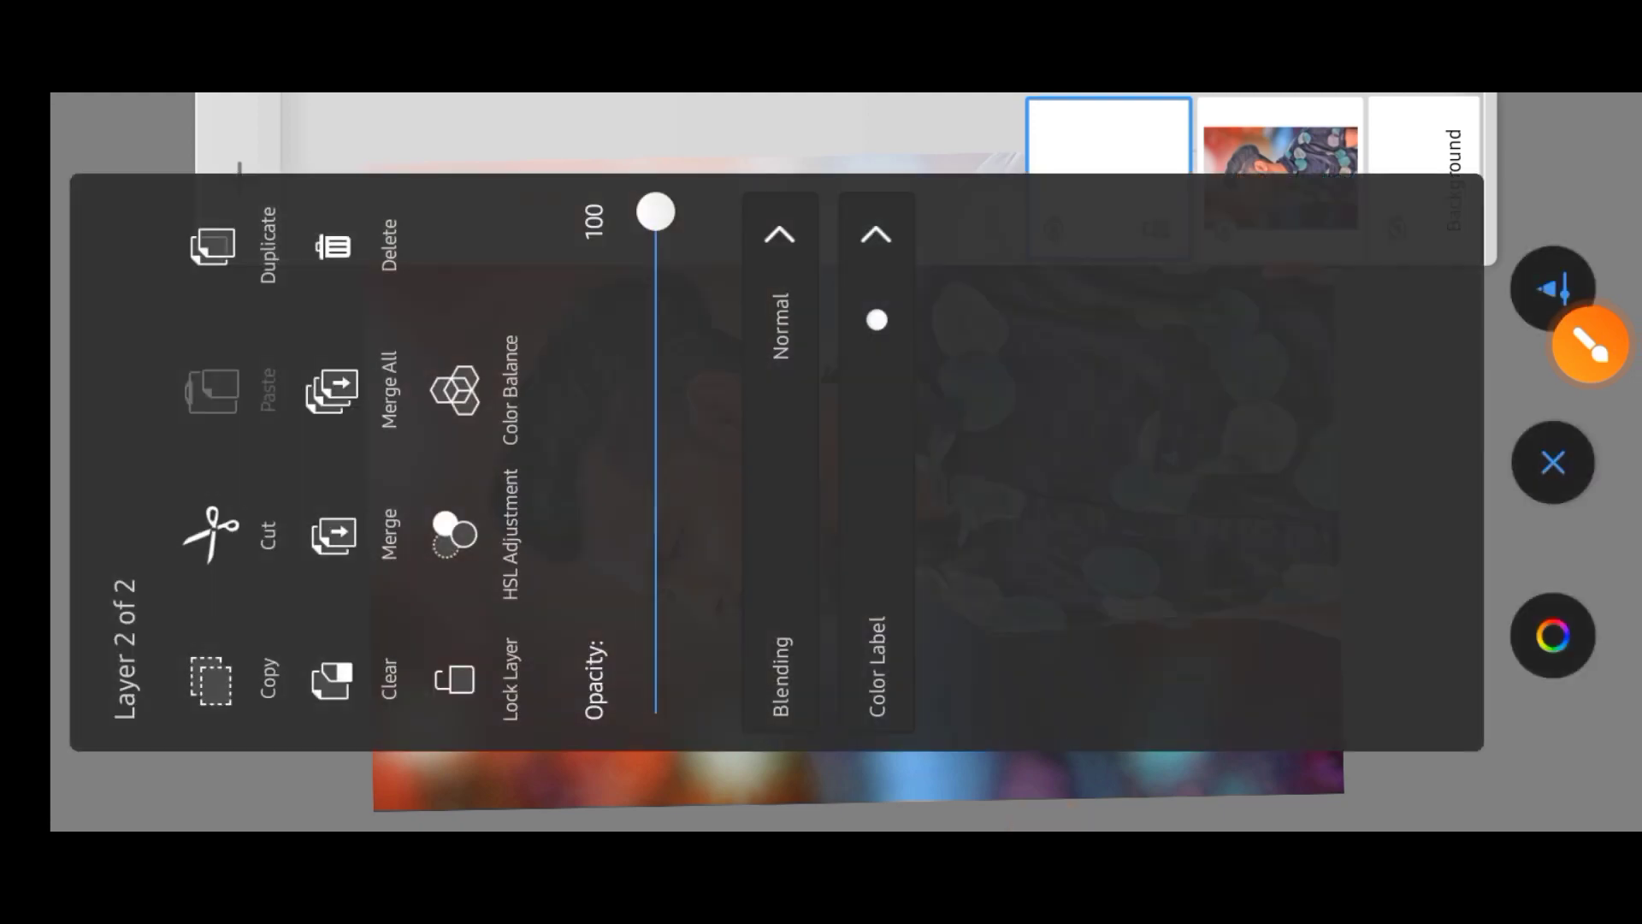
pyautogui.click(1590, 344)
pyautogui.moveTo(727, 253); pyautogui.dragTo(836, 256)
pyautogui.click(1425, 115)
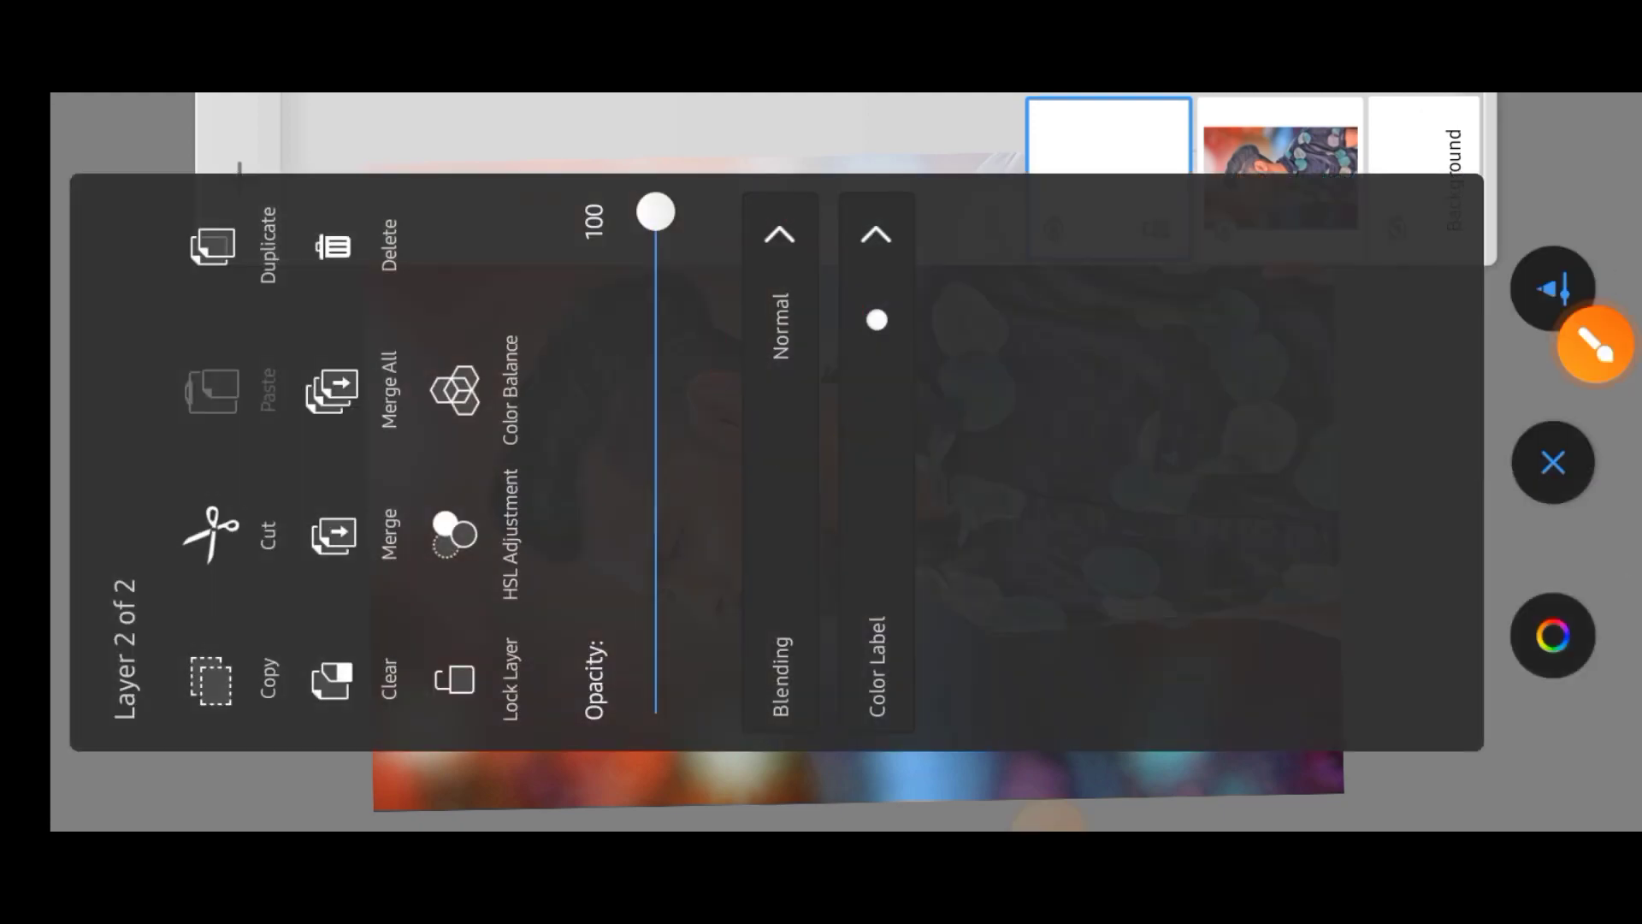
pyautogui.click(780, 325)
pyautogui.click(1592, 342)
pyautogui.click(1176, 500)
pyautogui.moveTo(1176, 499); pyautogui.dragTo(1267, 513)
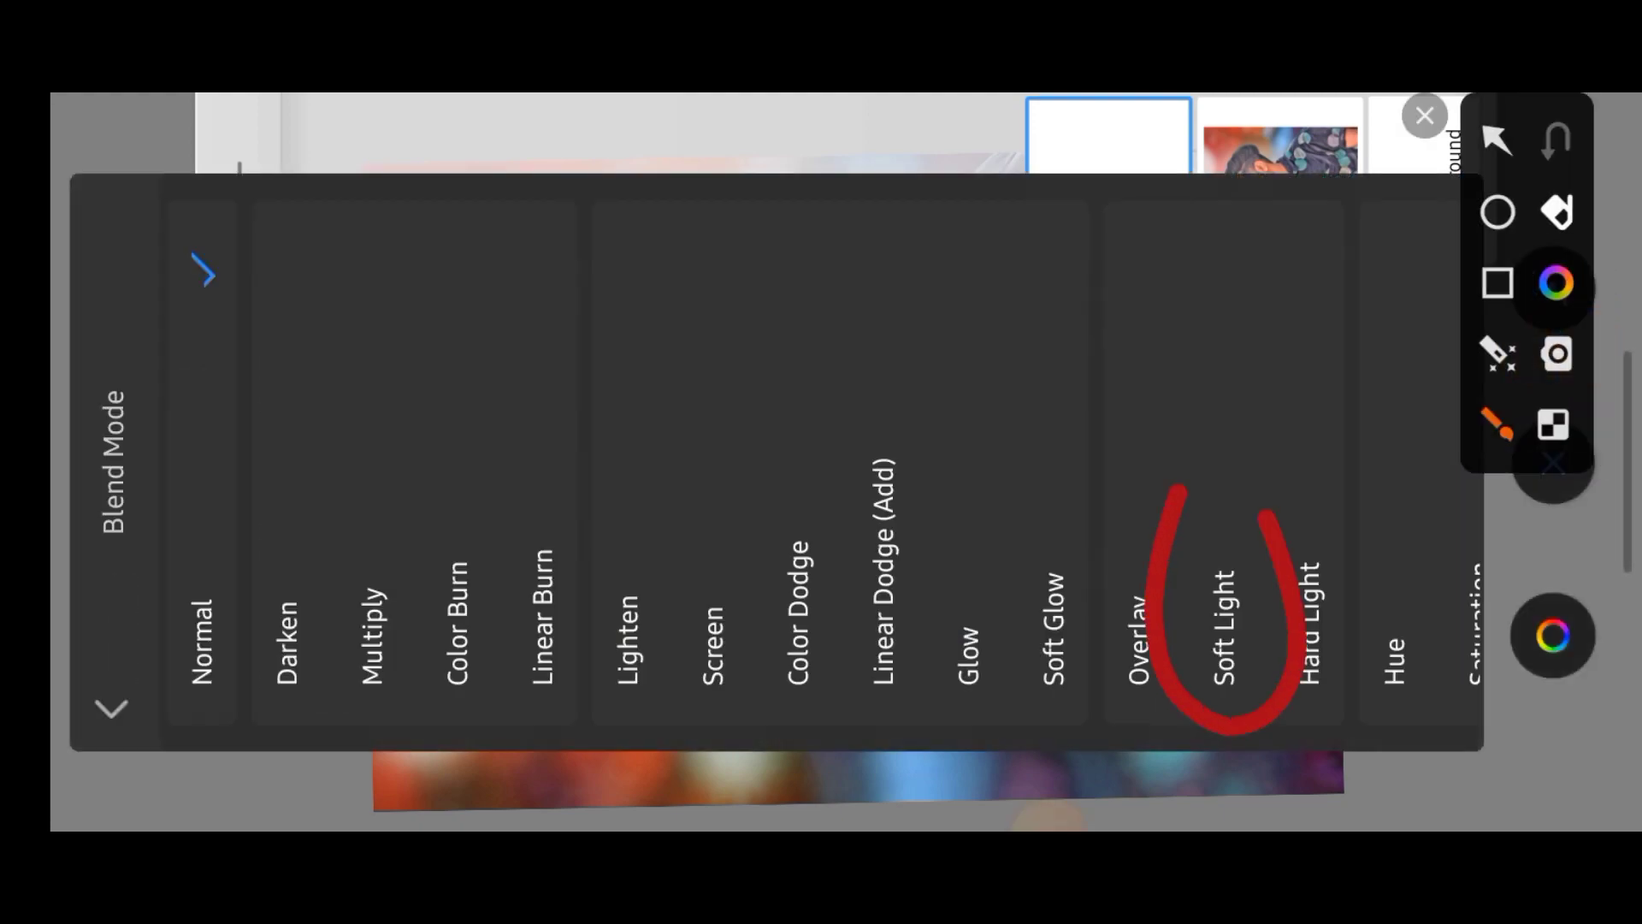
pyautogui.click(1425, 115)
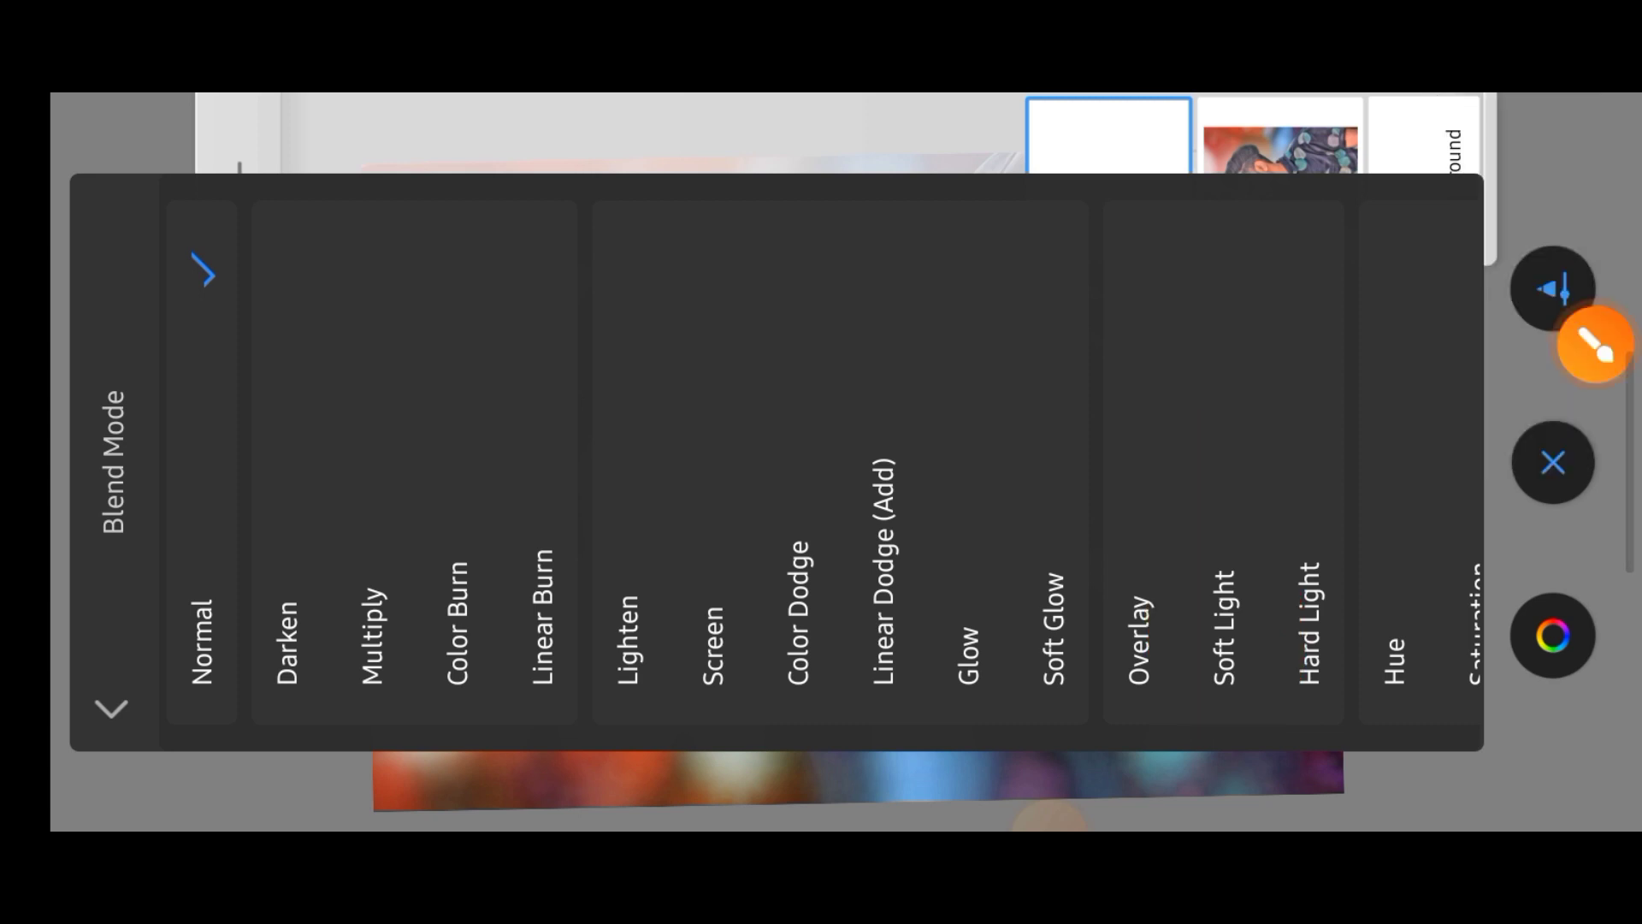
pyautogui.click(1552, 463)
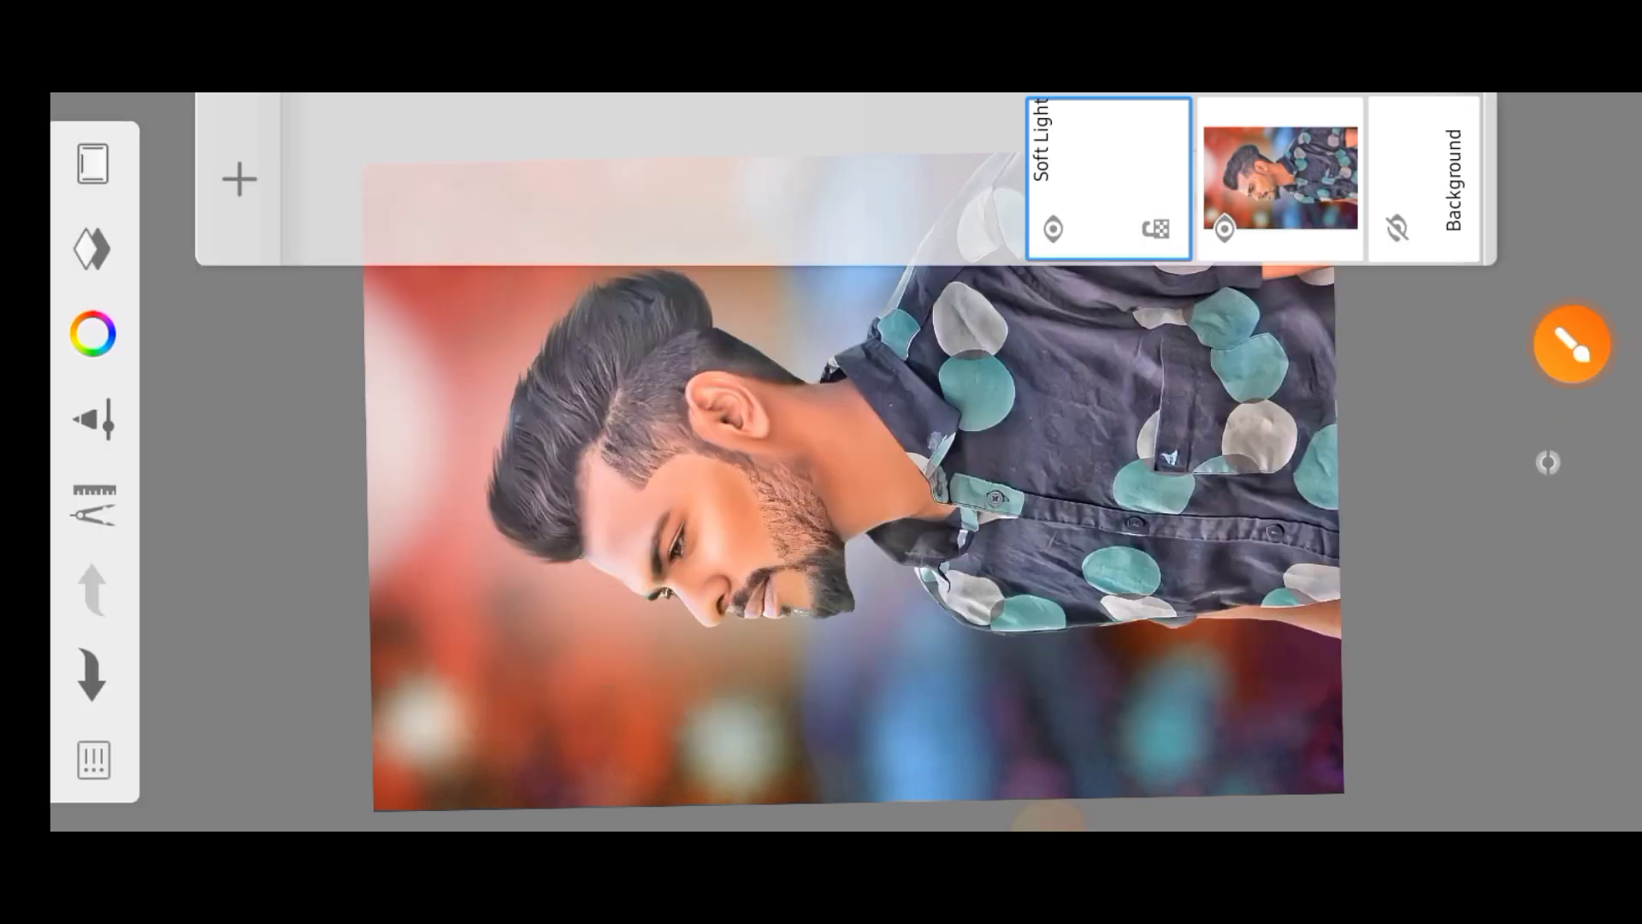
pyautogui.click(1595, 344)
# Set the paint colour to red FF0025 on the colour wheel.
pyautogui.moveTo(360, 440); pyautogui.dragTo(199, 351)
pyautogui.moveTo(127, 331); pyautogui.dragTo(190, 393)
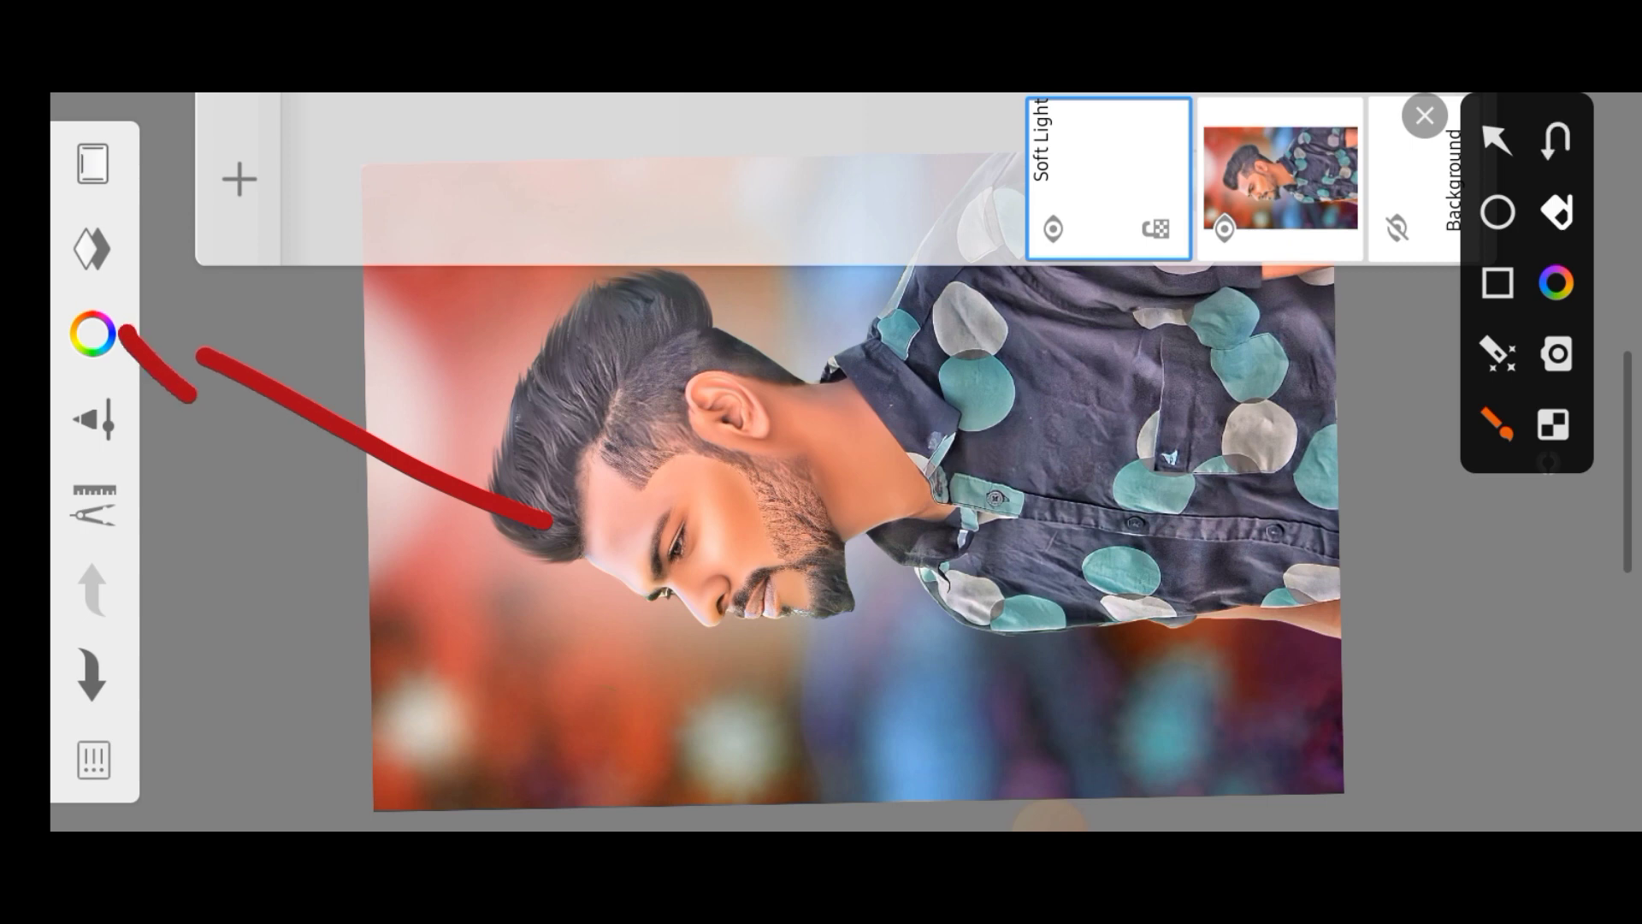
pyautogui.click(1424, 115)
pyautogui.click(92, 334)
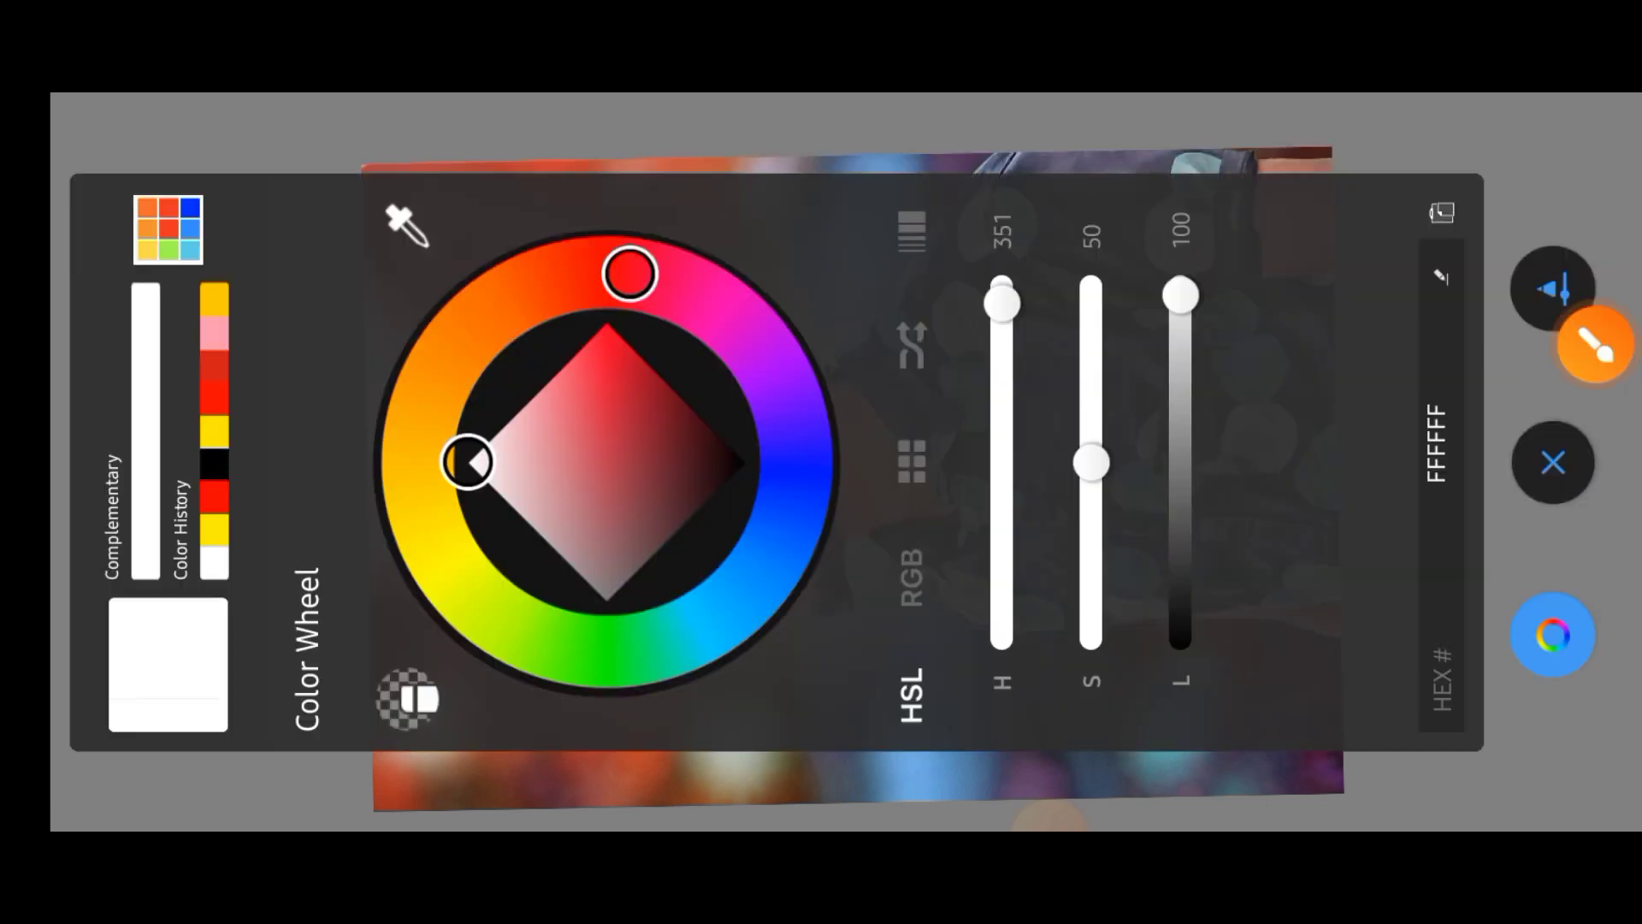
pyautogui.moveTo(468, 462)
pyautogui.mouseDown()
pyautogui.moveTo(607, 325)
pyautogui.moveTo(603, 272)
pyautogui.mouseUp()
pyautogui.click(1554, 635)
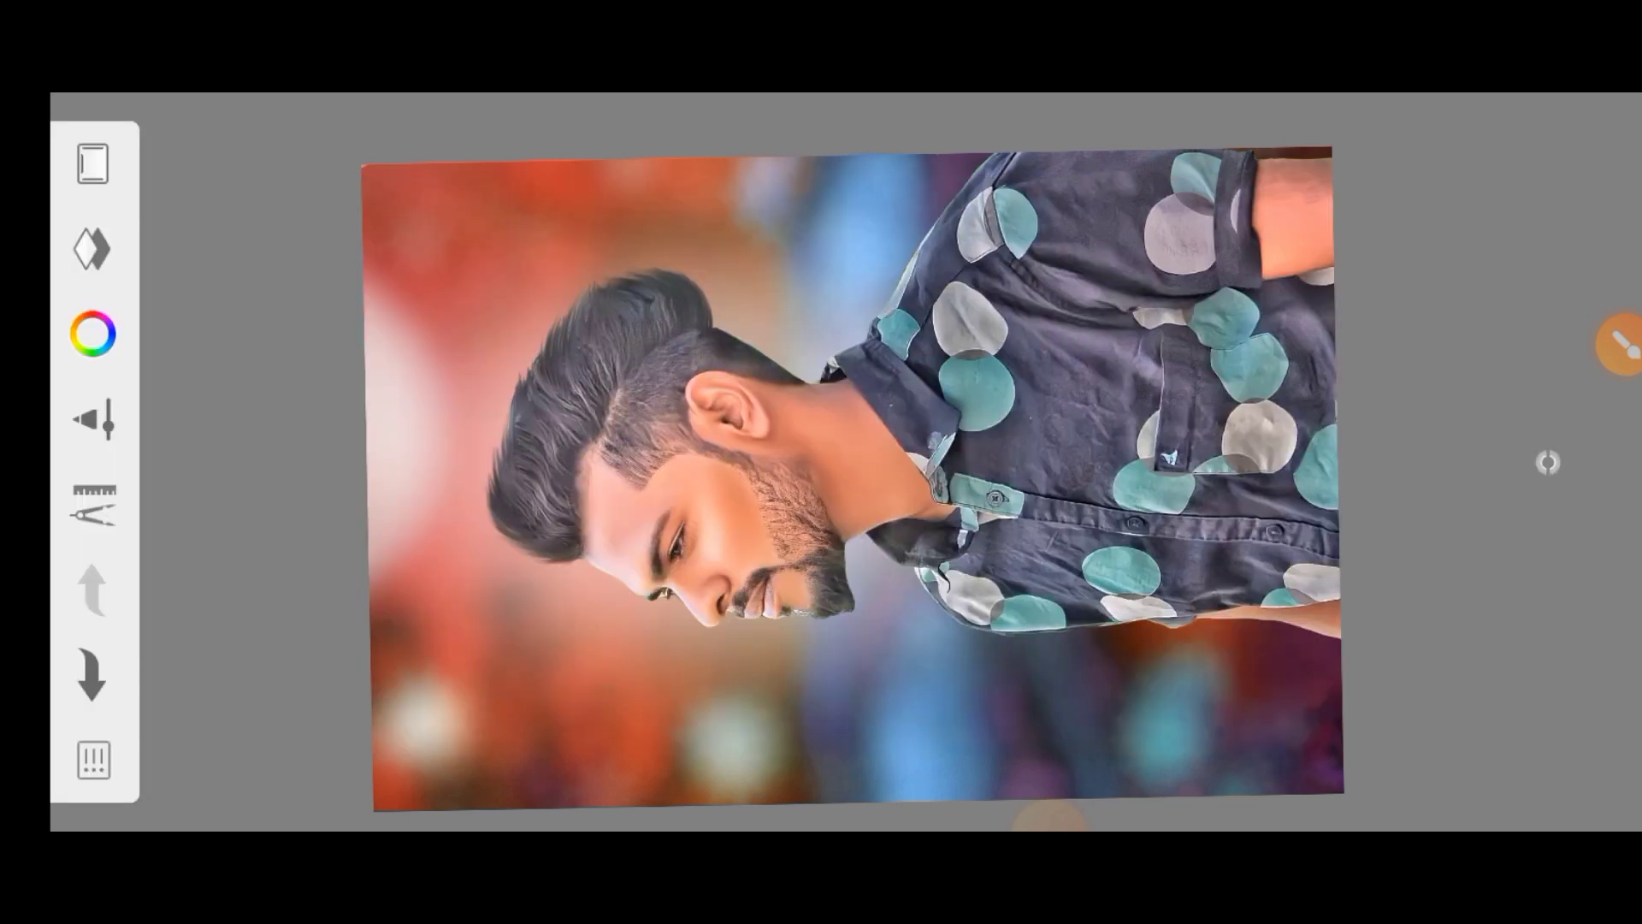
# Switch to the Medium Brush from the Traditional brush set.
pyautogui.click(1620, 340)
pyautogui.moveTo(229, 470); pyautogui.dragTo(503, 579)
pyautogui.moveTo(195, 493); pyautogui.dragTo(224, 511)
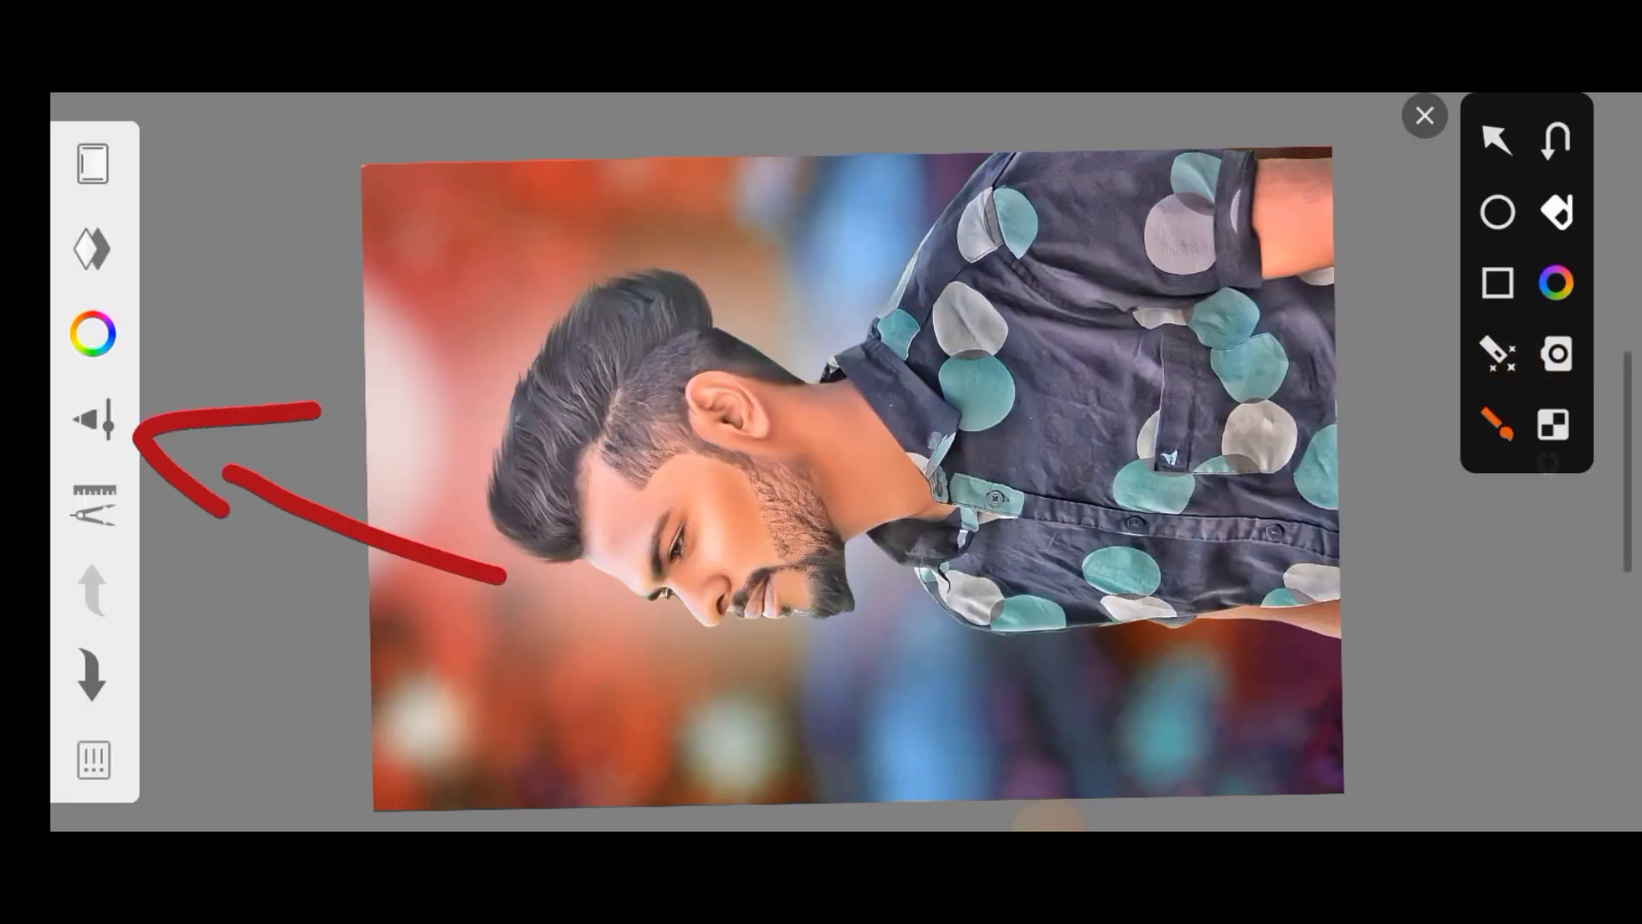
pyautogui.click(92, 419)
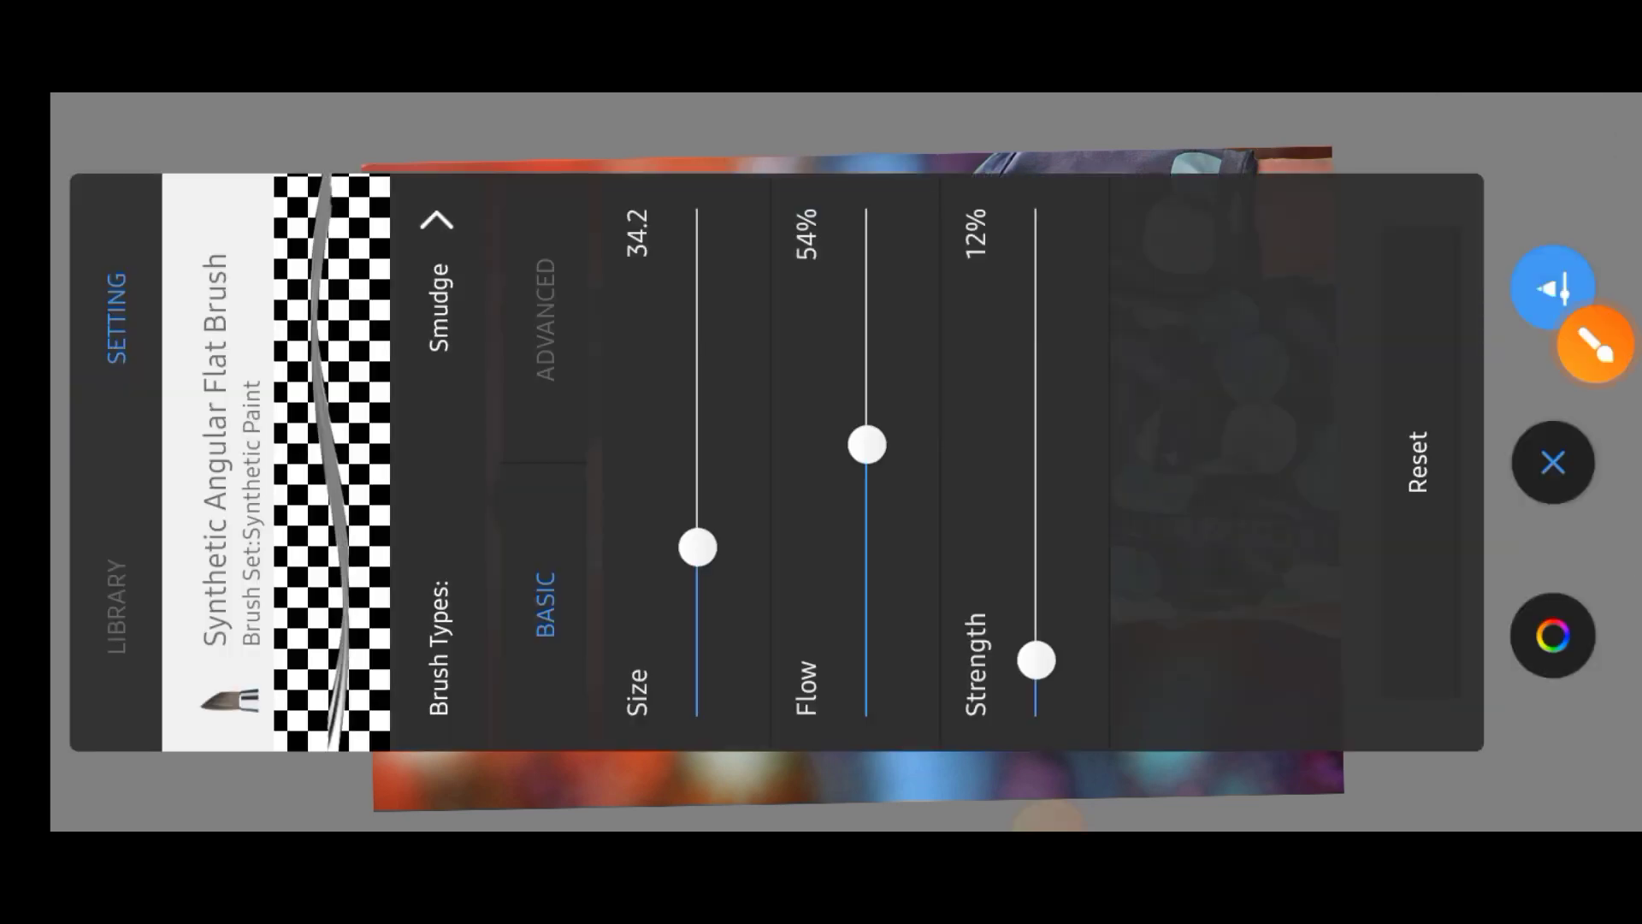
pyautogui.click(116, 608)
pyautogui.click(1595, 343)
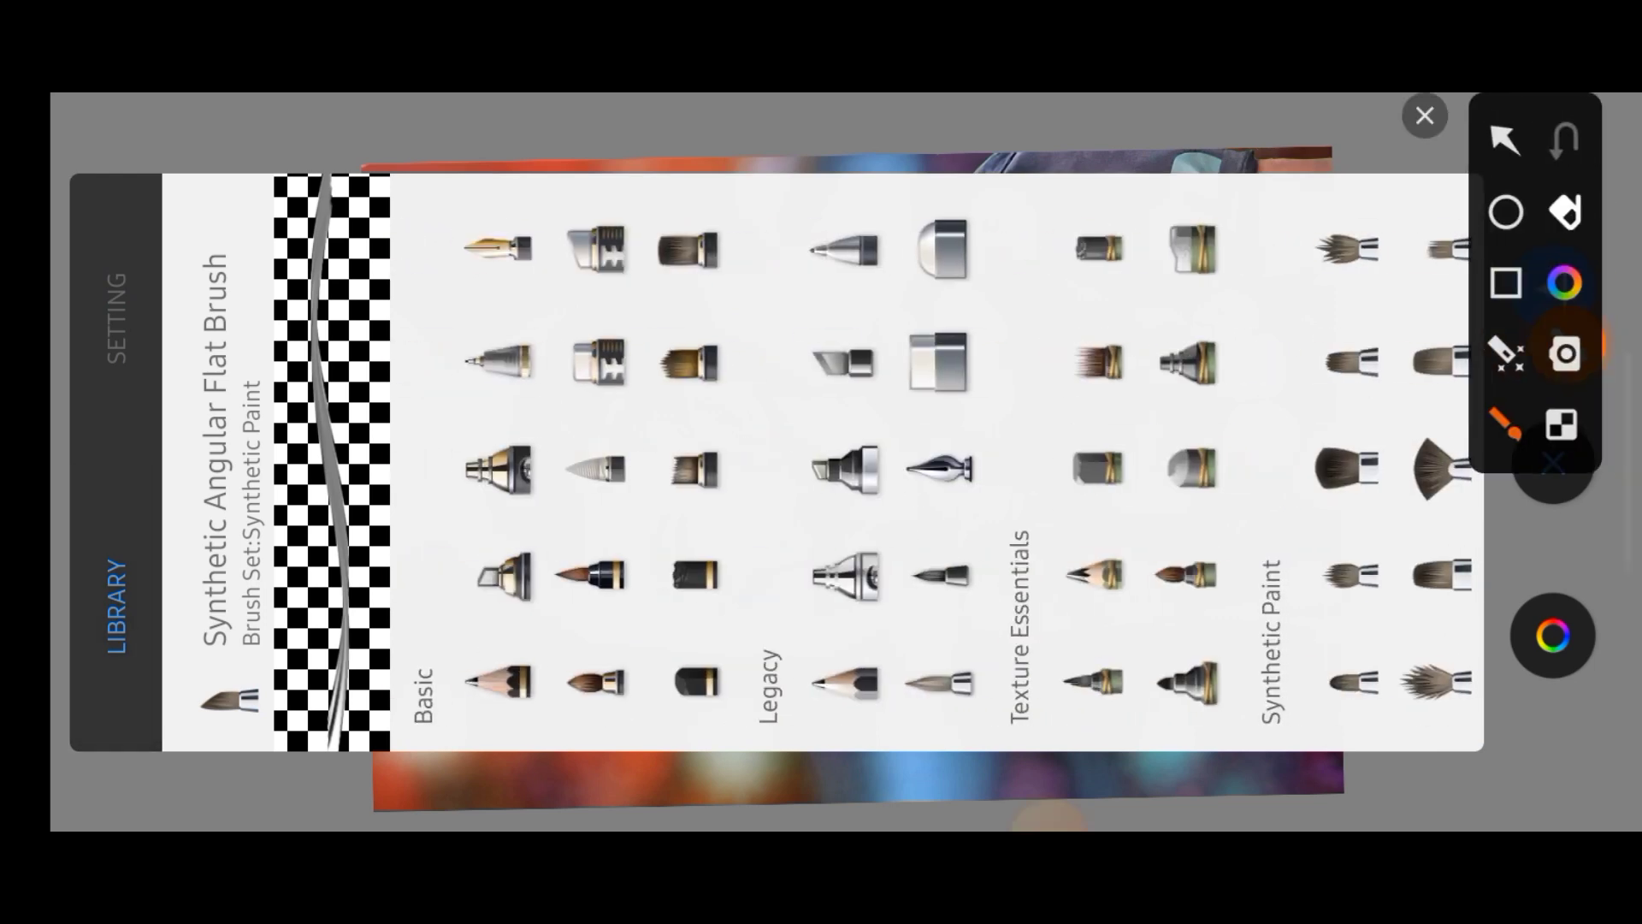
pyautogui.moveTo(763, 530); pyautogui.dragTo(837, 507)
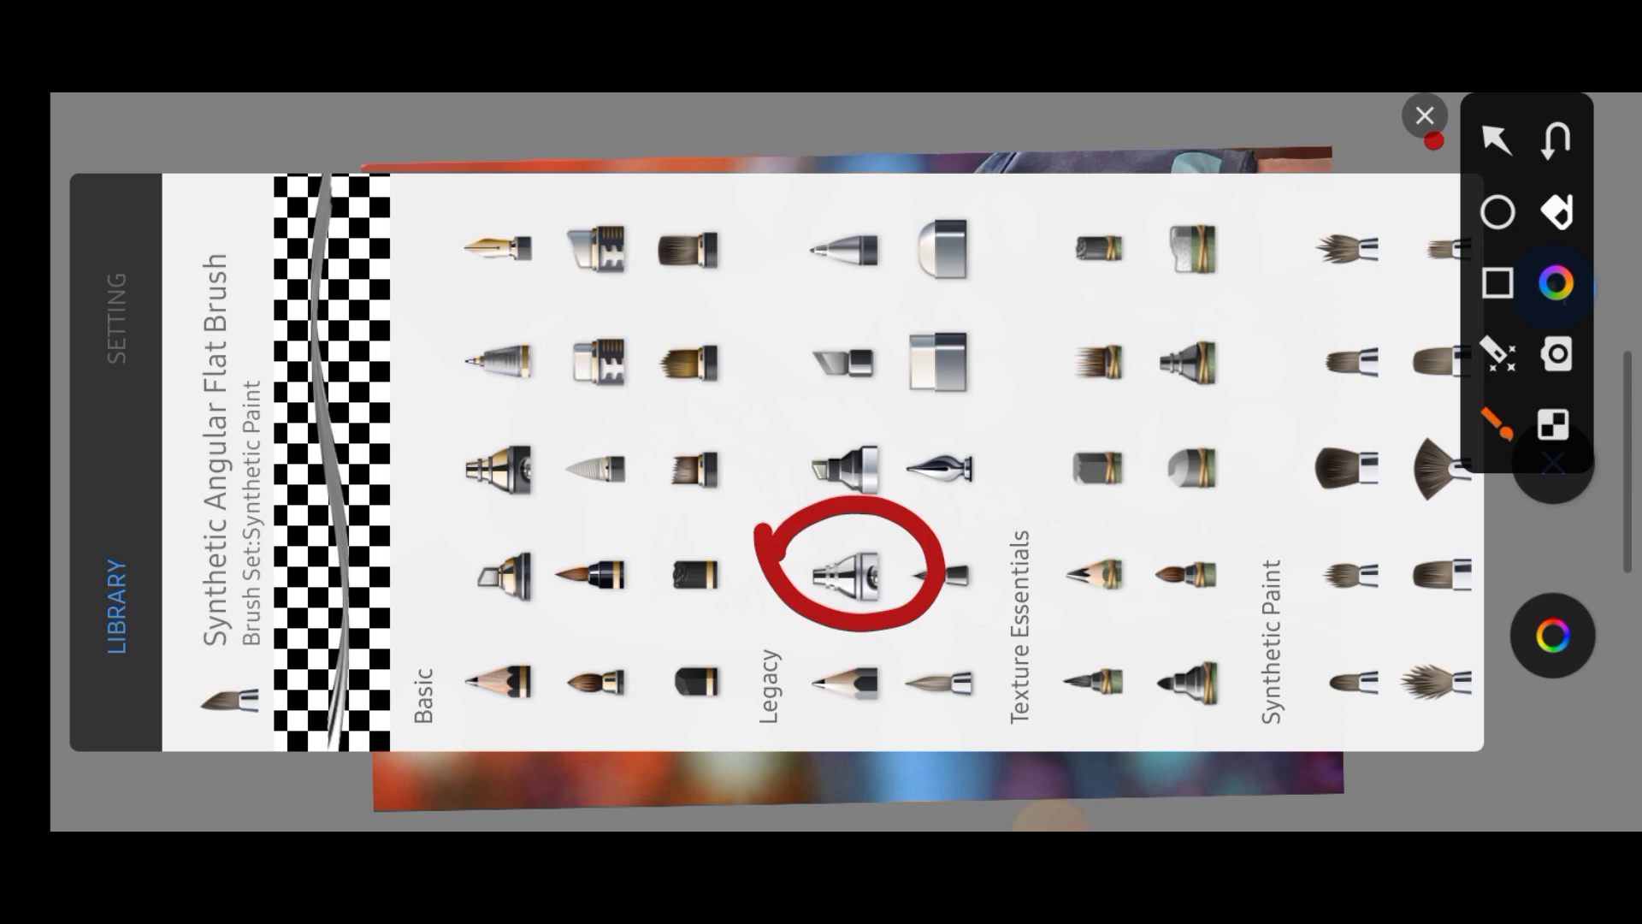
pyautogui.click(1424, 116)
pyautogui.moveTo(1283, 471); pyautogui.dragTo(599, 471)
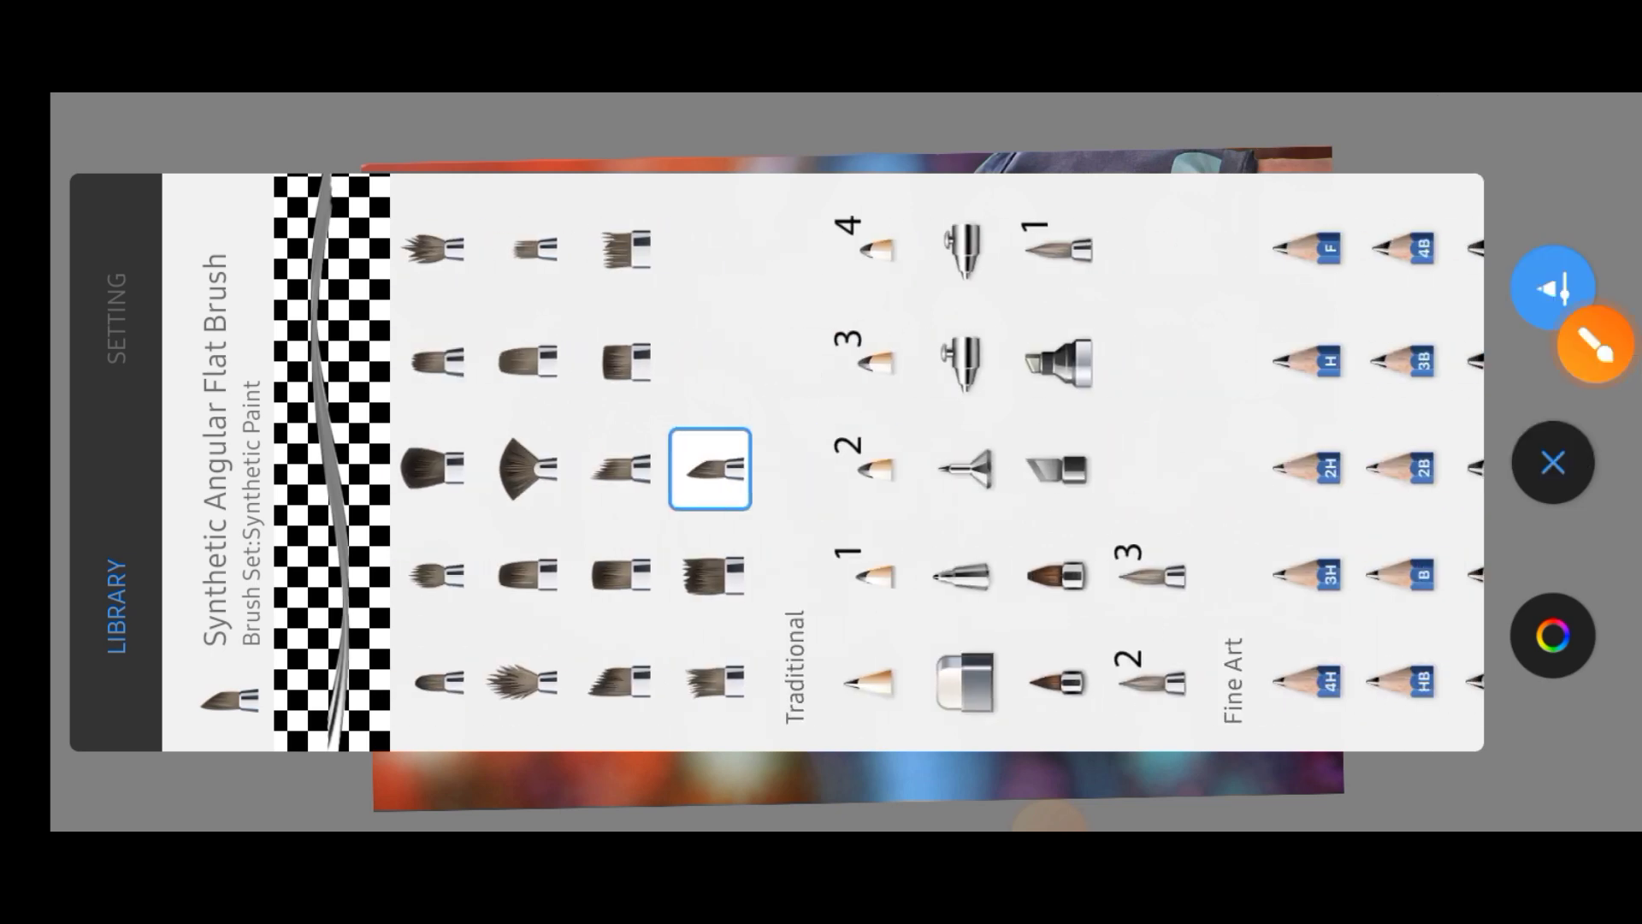
pyautogui.click(1595, 344)
pyautogui.moveTo(996, 637)
pyautogui.mouseDown()
pyautogui.moveTo(1104, 693)
pyautogui.moveTo(1009, 620)
pyautogui.mouseUp()
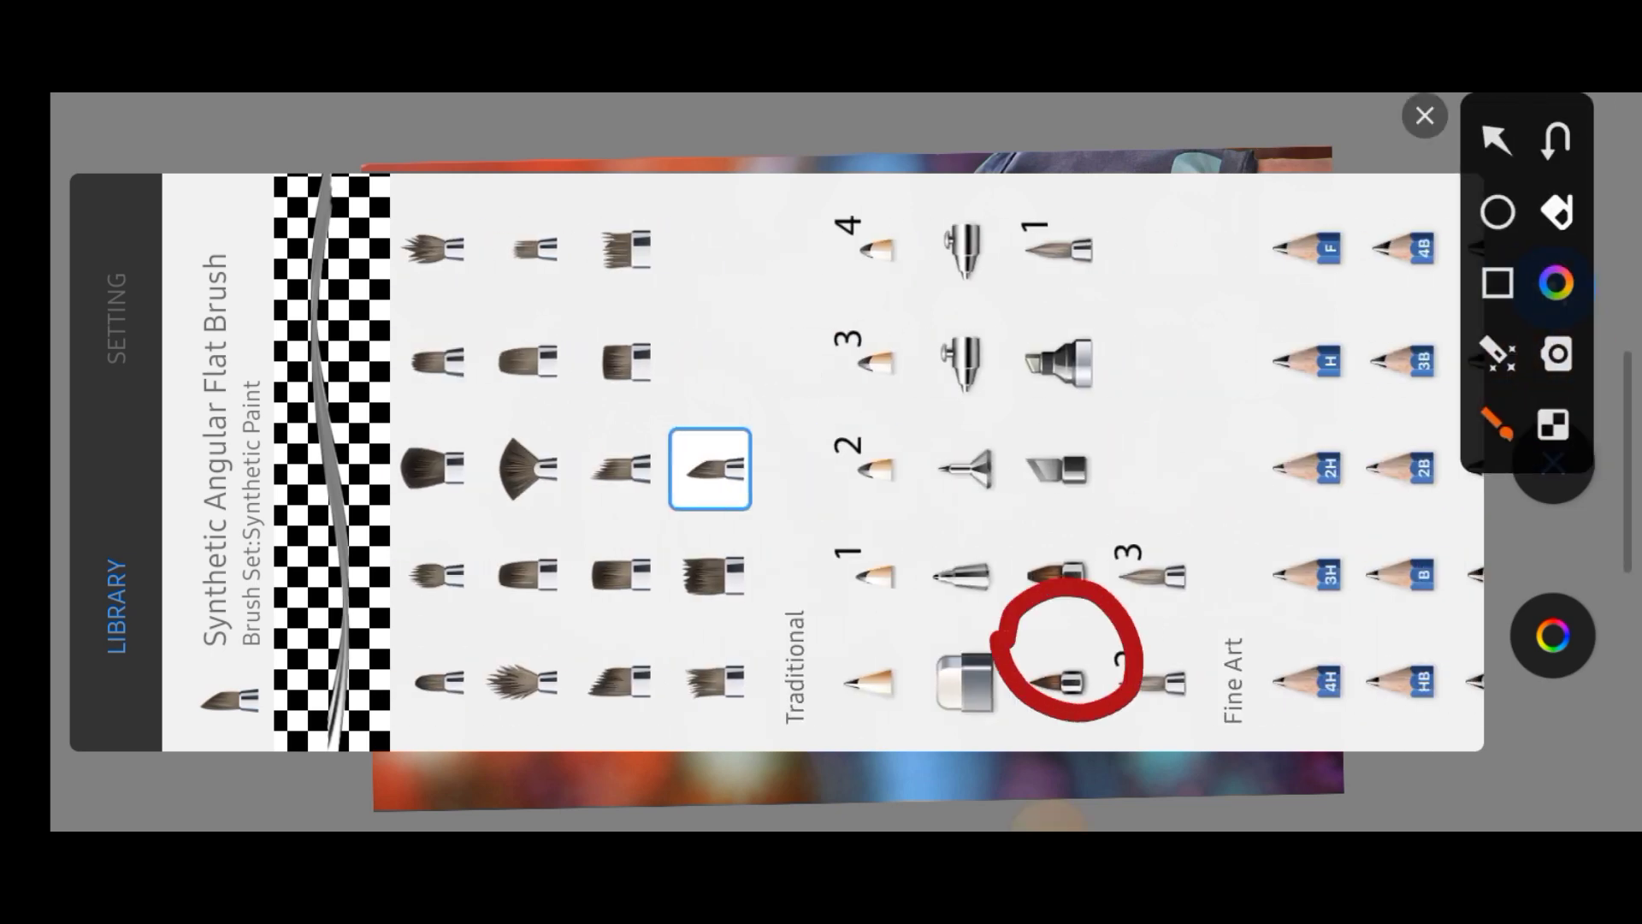
pyautogui.click(1424, 116)
pyautogui.click(1055, 682)
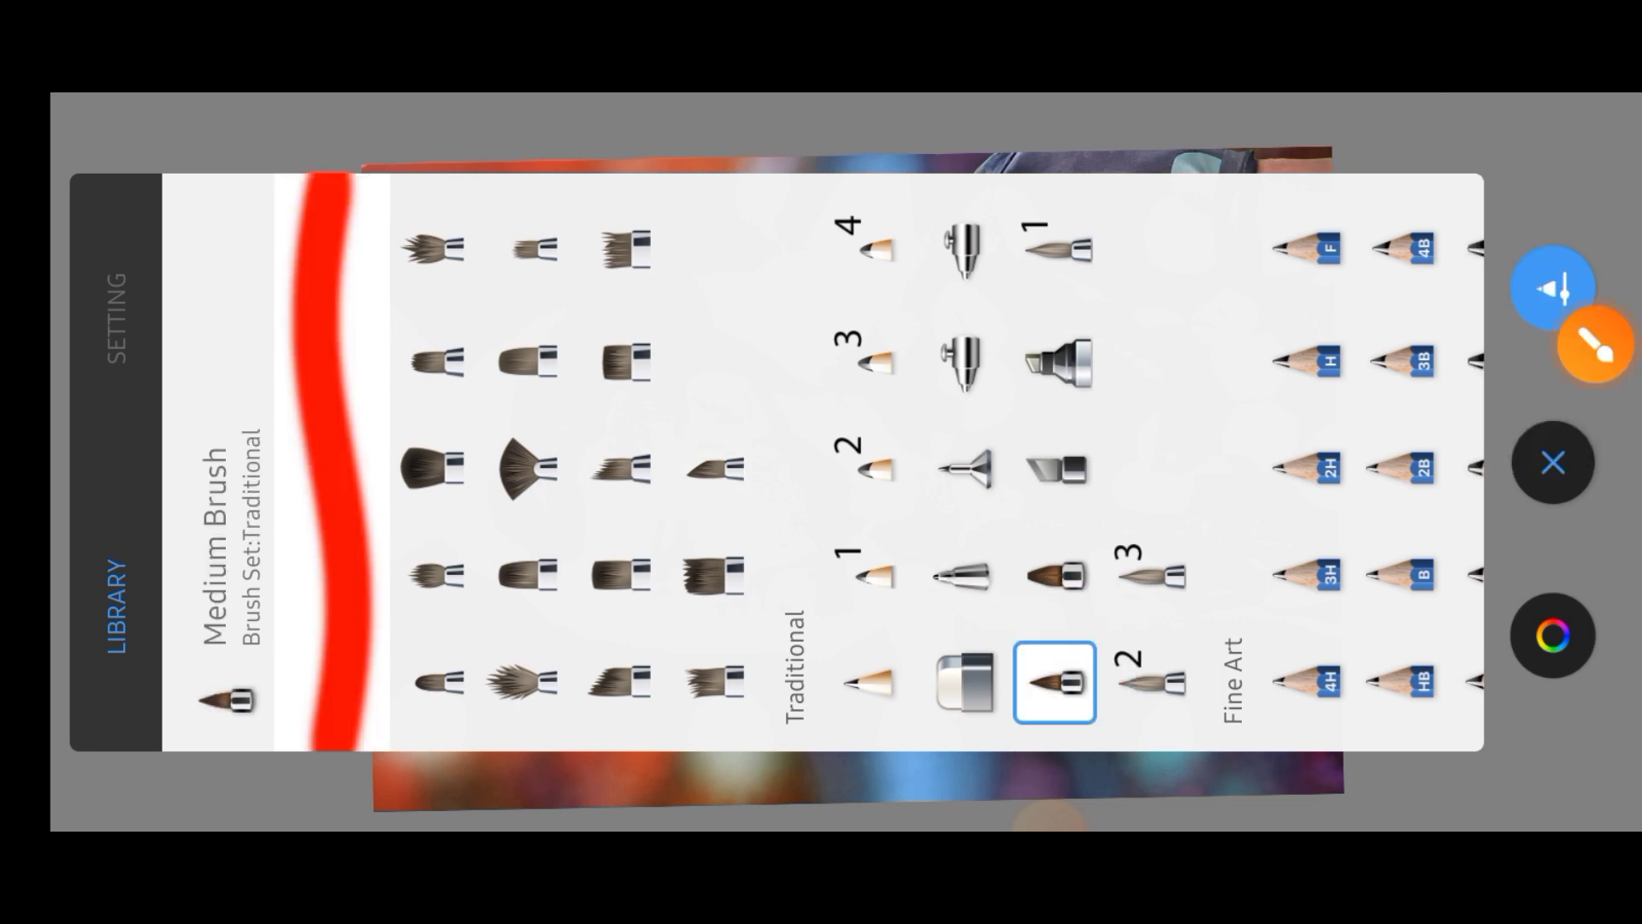
pyautogui.click(1553, 463)
pyautogui.click(1595, 344)
pyautogui.moveTo(749, 437); pyautogui.dragTo(753, 487)
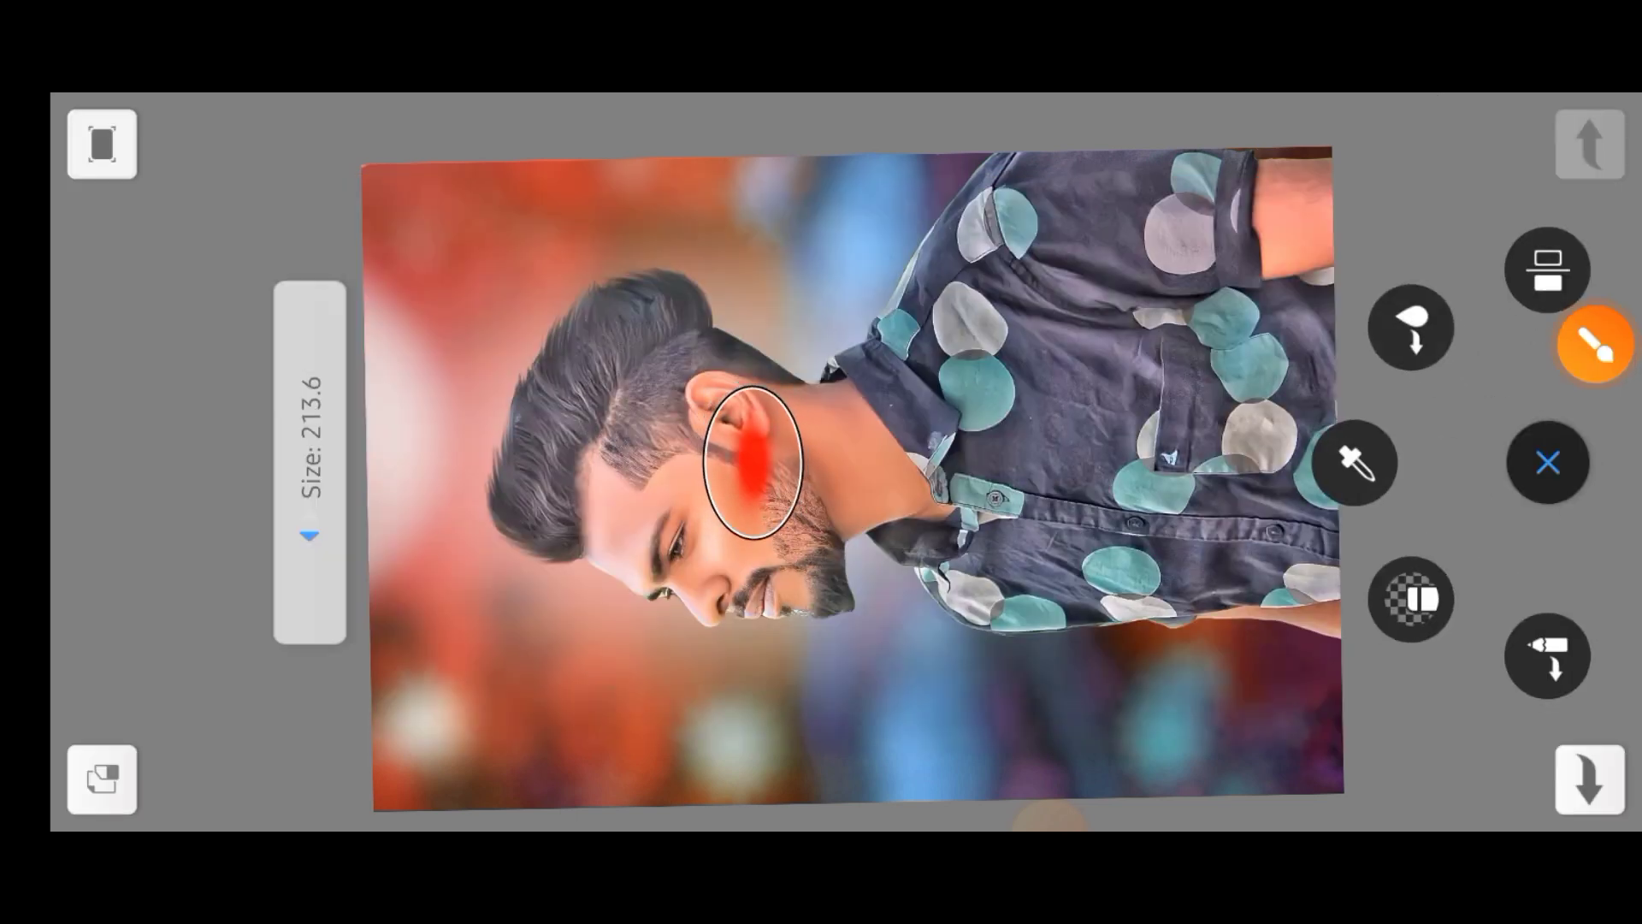
pyautogui.moveTo(309, 513); pyautogui.dragTo(310, 445)
pyautogui.moveTo(753, 462); pyautogui.dragTo(753, 530)
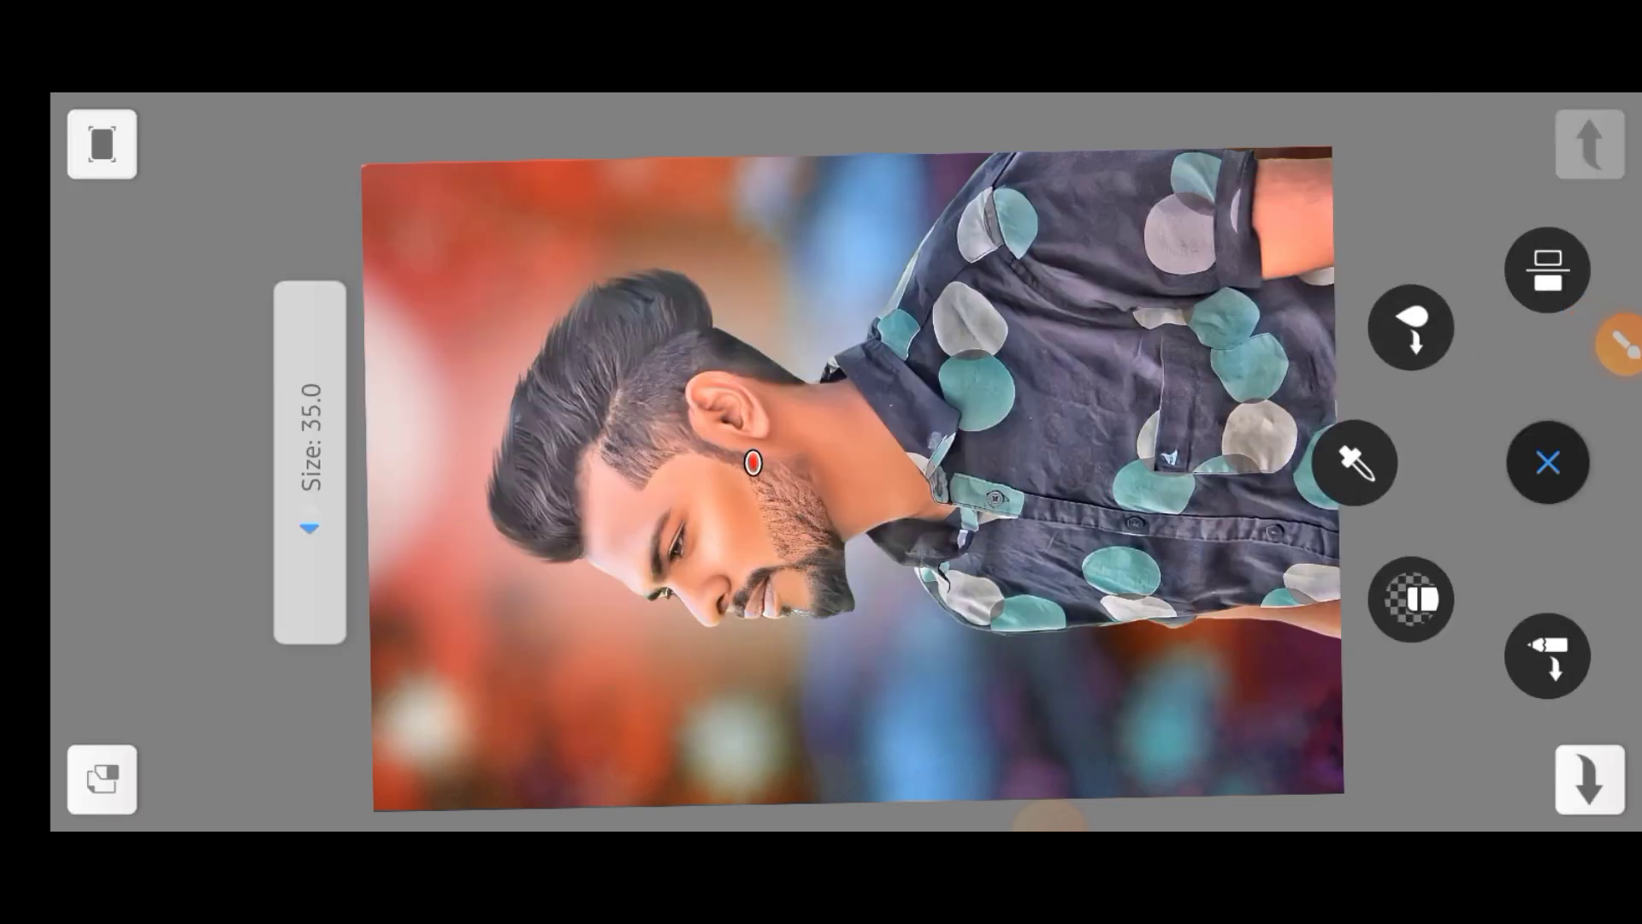
pyautogui.click(1548, 463)
pyautogui.scroll(5, 752, 582)
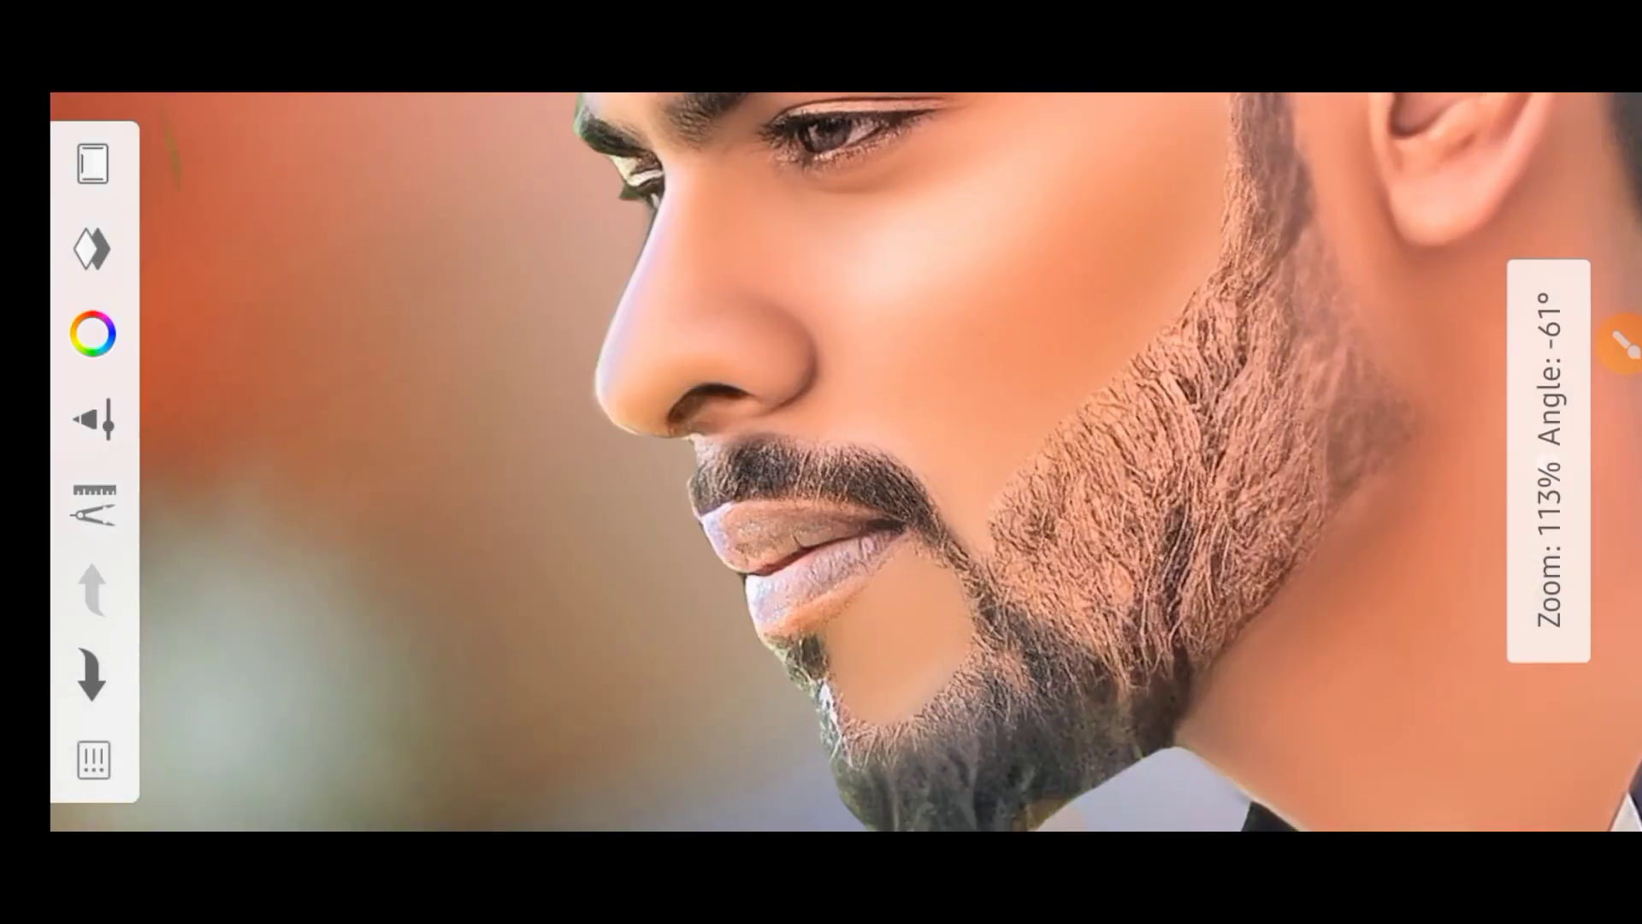
pyautogui.scroll(3, 753, 581)
pyautogui.scroll(3, 855, 462)
pyautogui.moveTo(702, 530); pyautogui.dragTo(1095, 504)
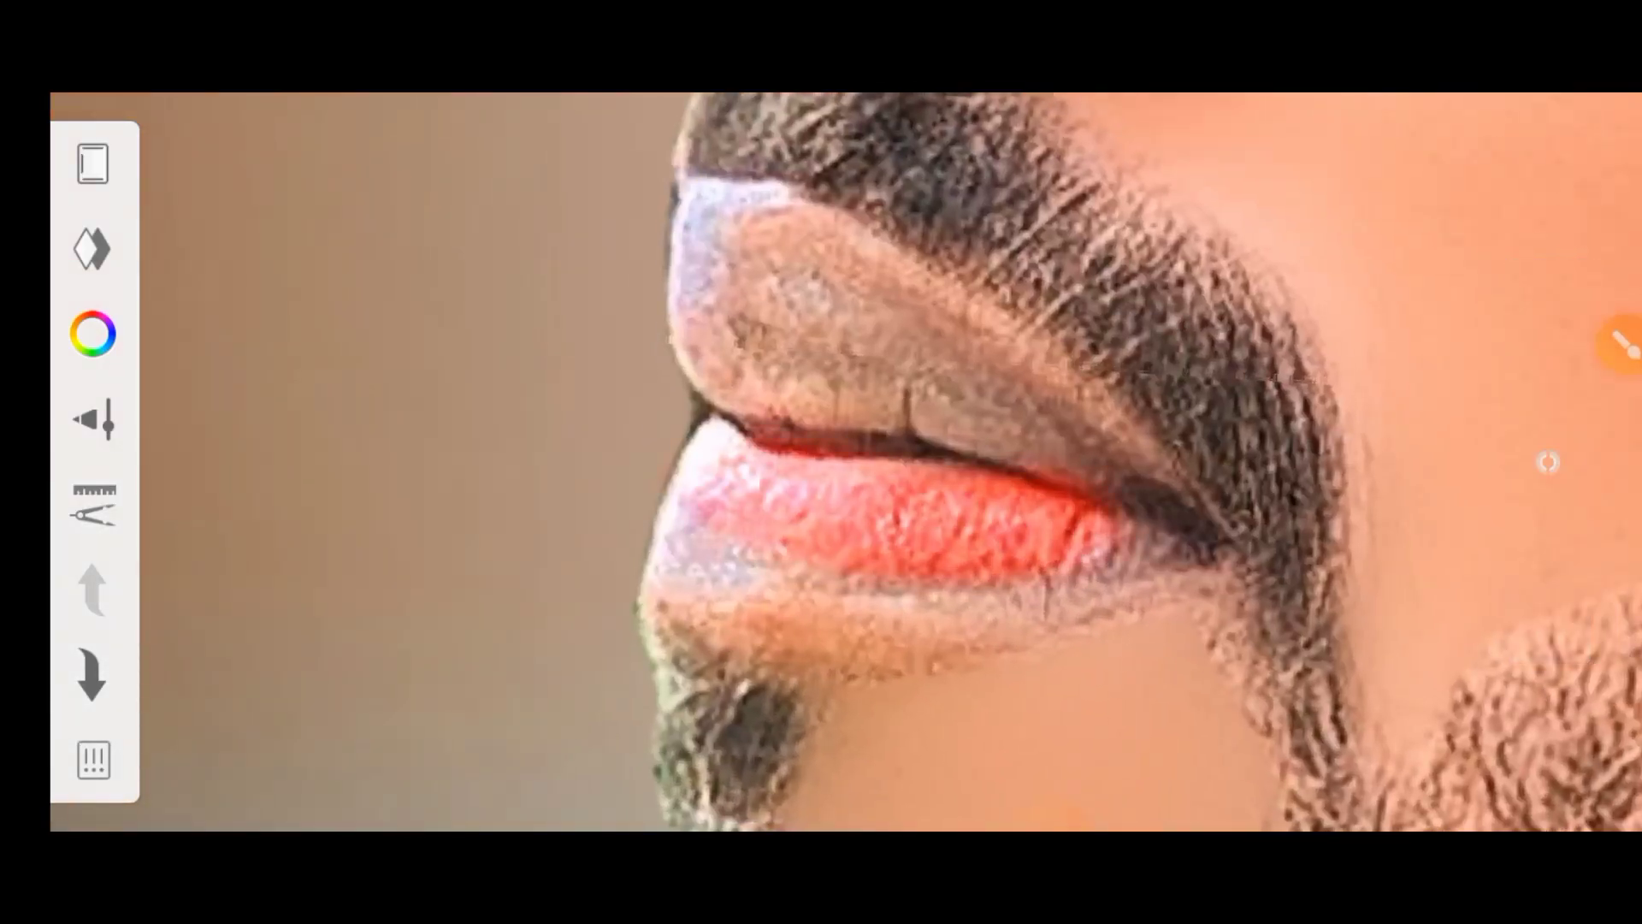
pyautogui.click(1621, 344)
pyautogui.click(1548, 462)
pyautogui.scroll(3, 856, 462)
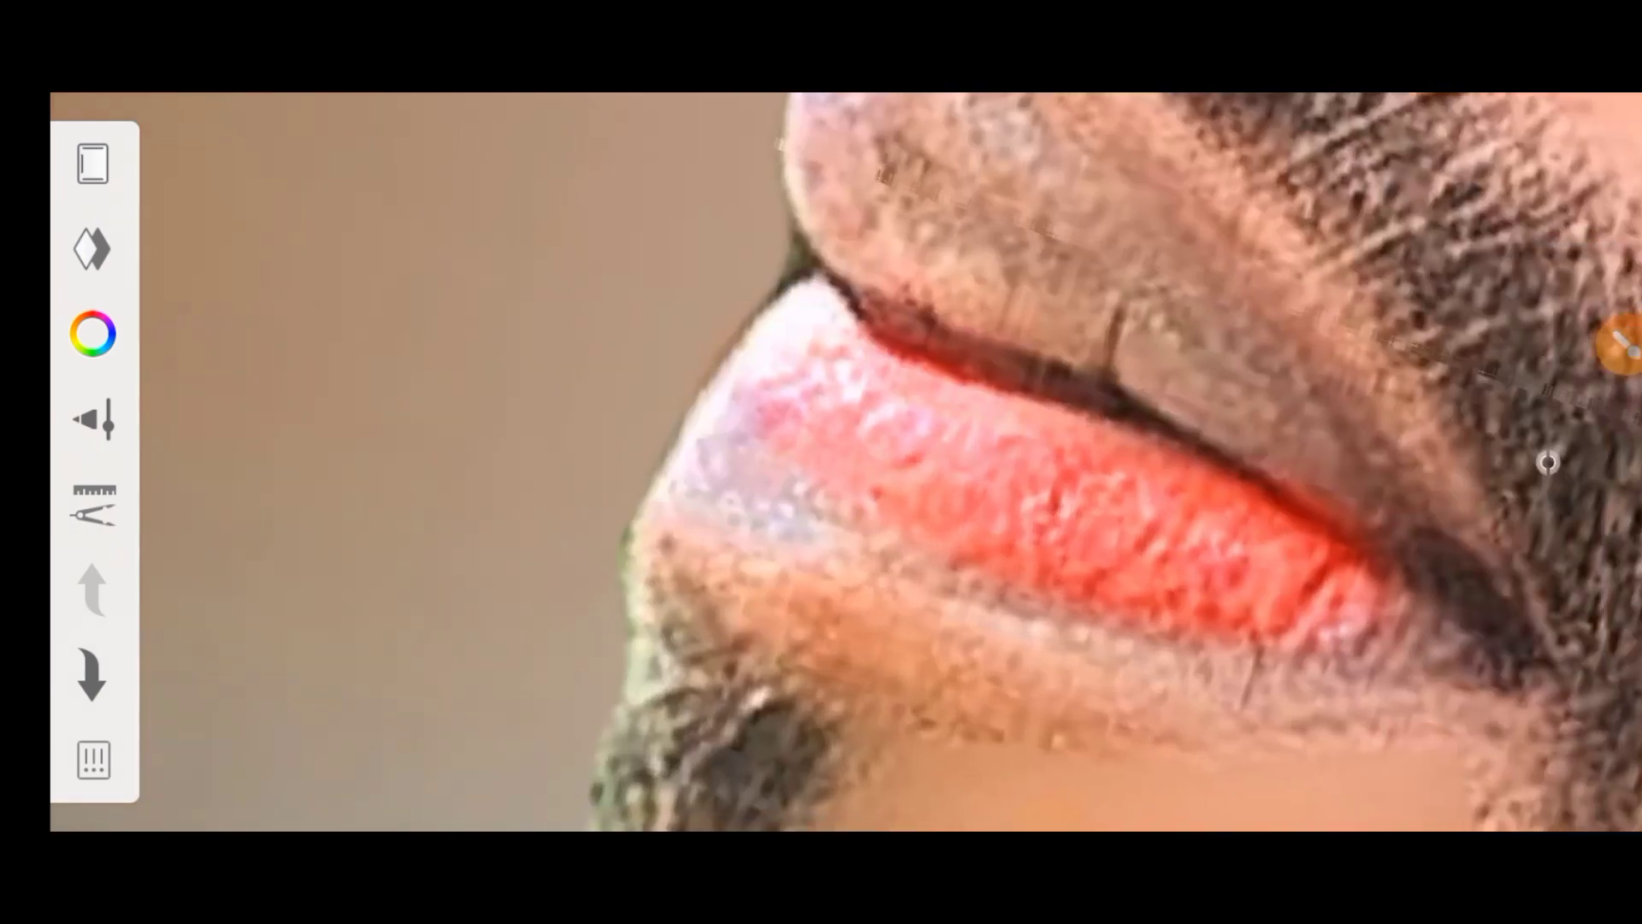
pyautogui.moveTo(719, 582); pyautogui.dragTo(1057, 564)
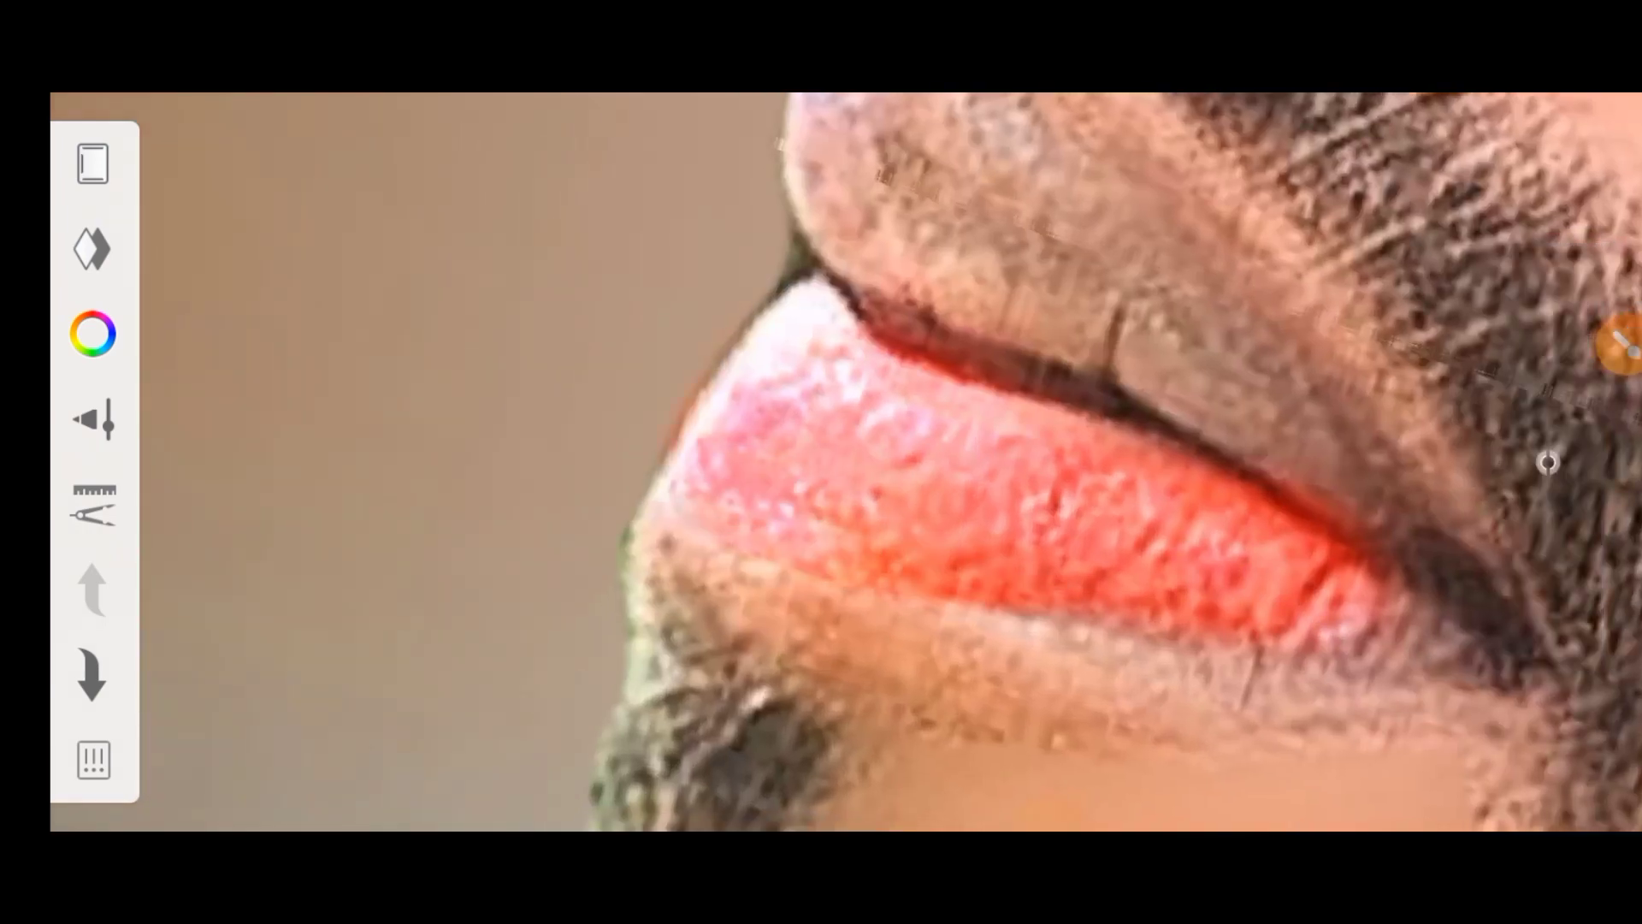
pyautogui.moveTo(684, 547); pyautogui.dragTo(1163, 629)
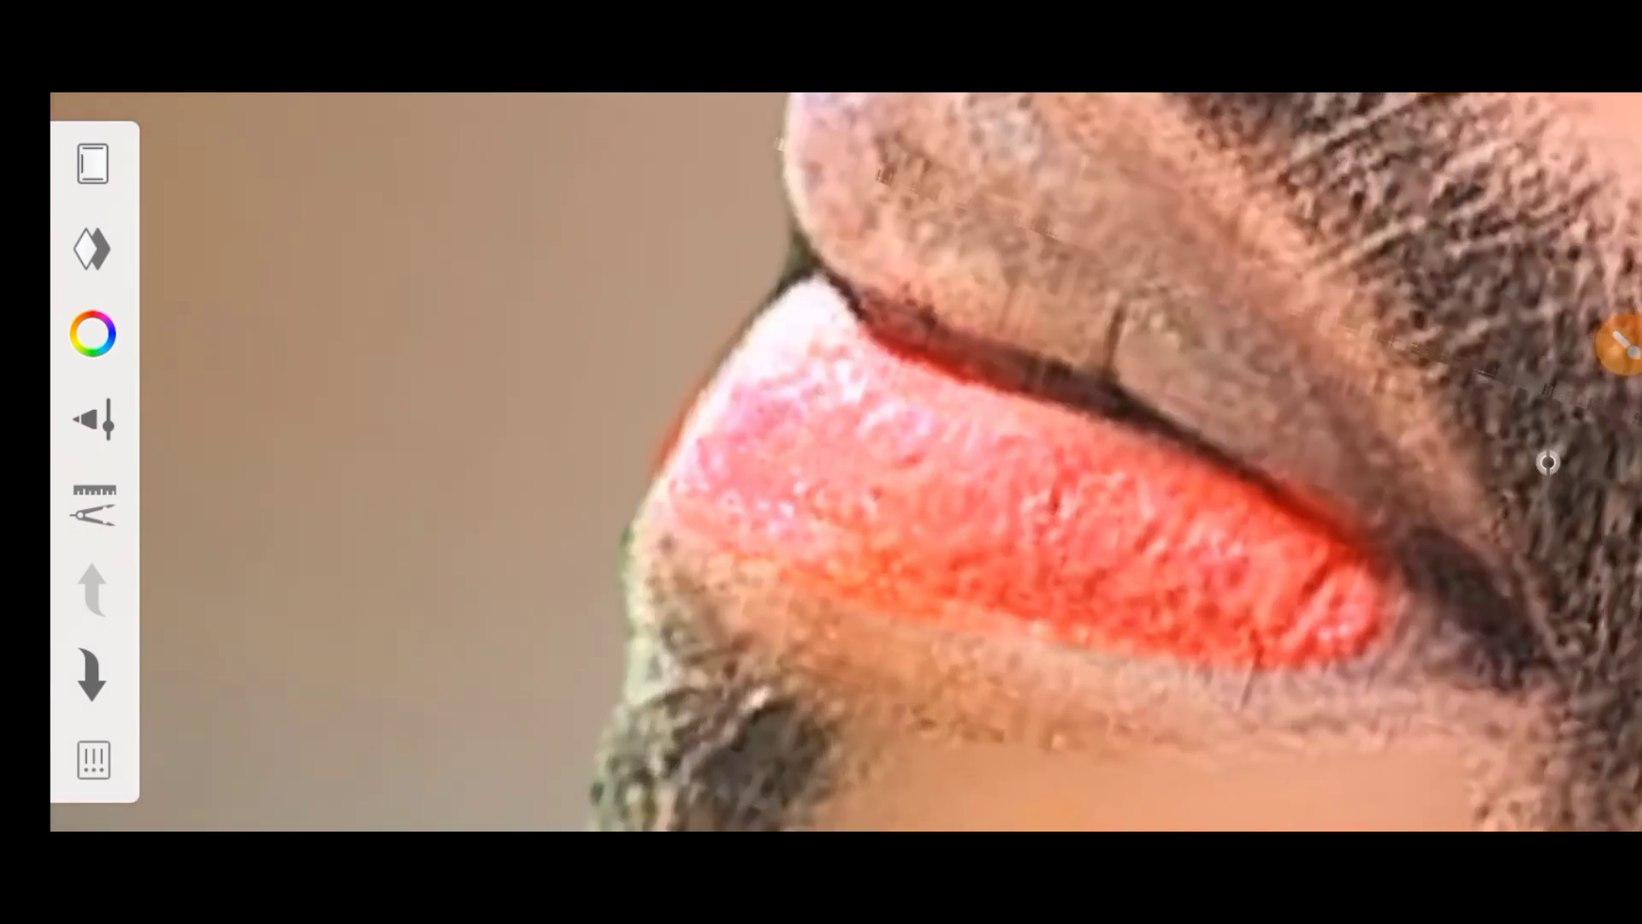
pyautogui.moveTo(855, 461); pyautogui.dragTo(770, 599)
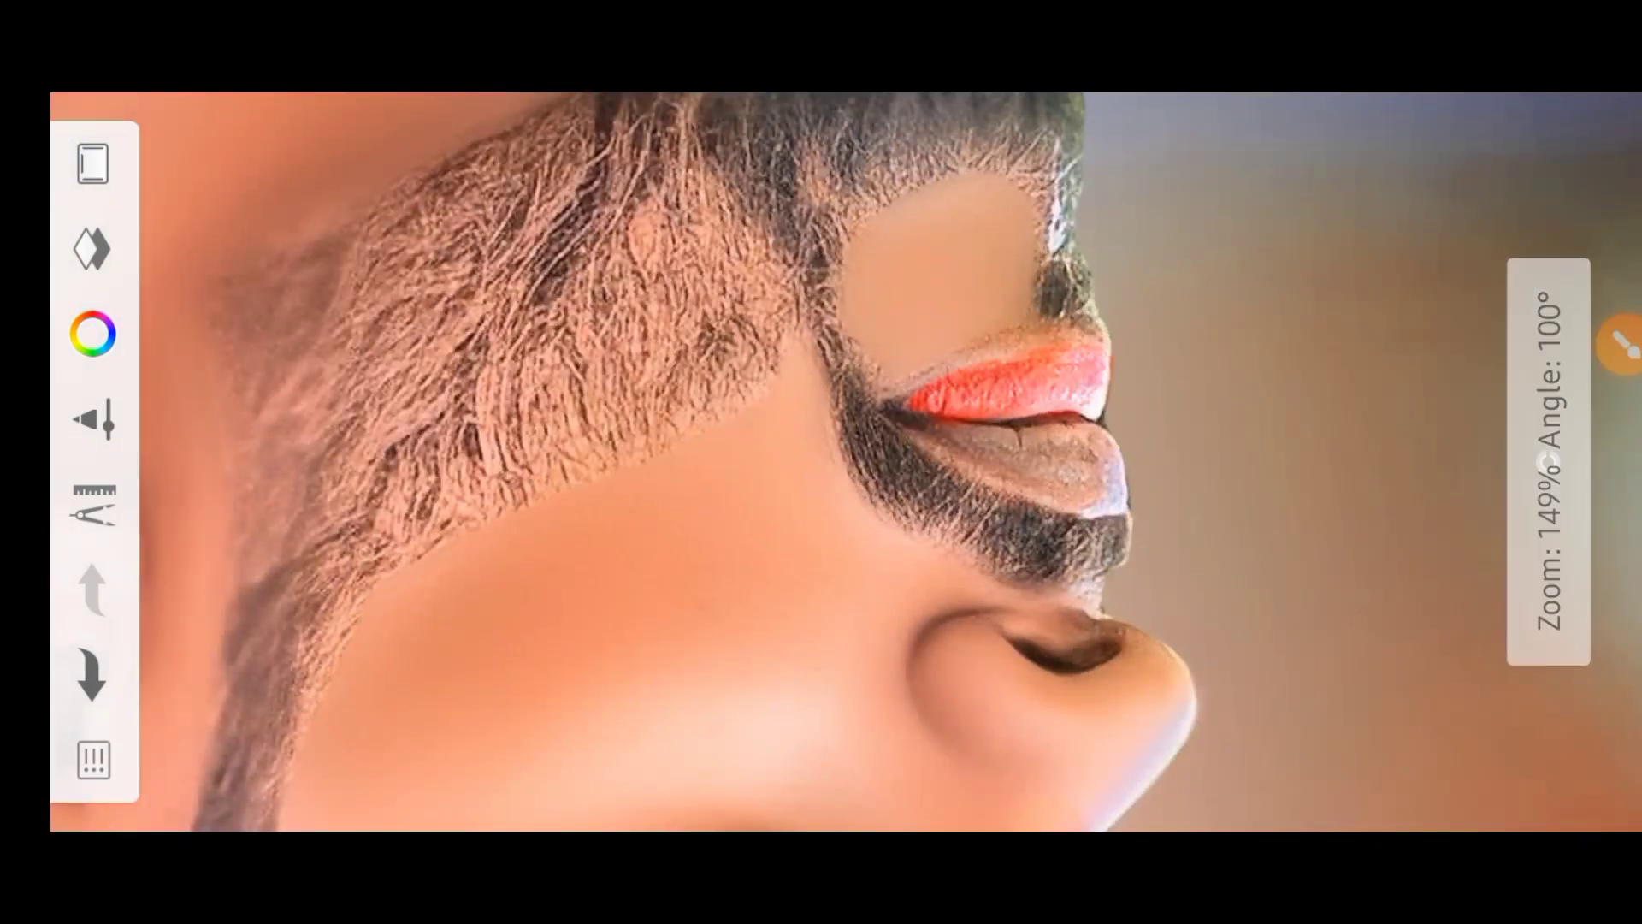
pyautogui.scroll(5, 1009, 393)
pyautogui.scroll(3, 1010, 393)
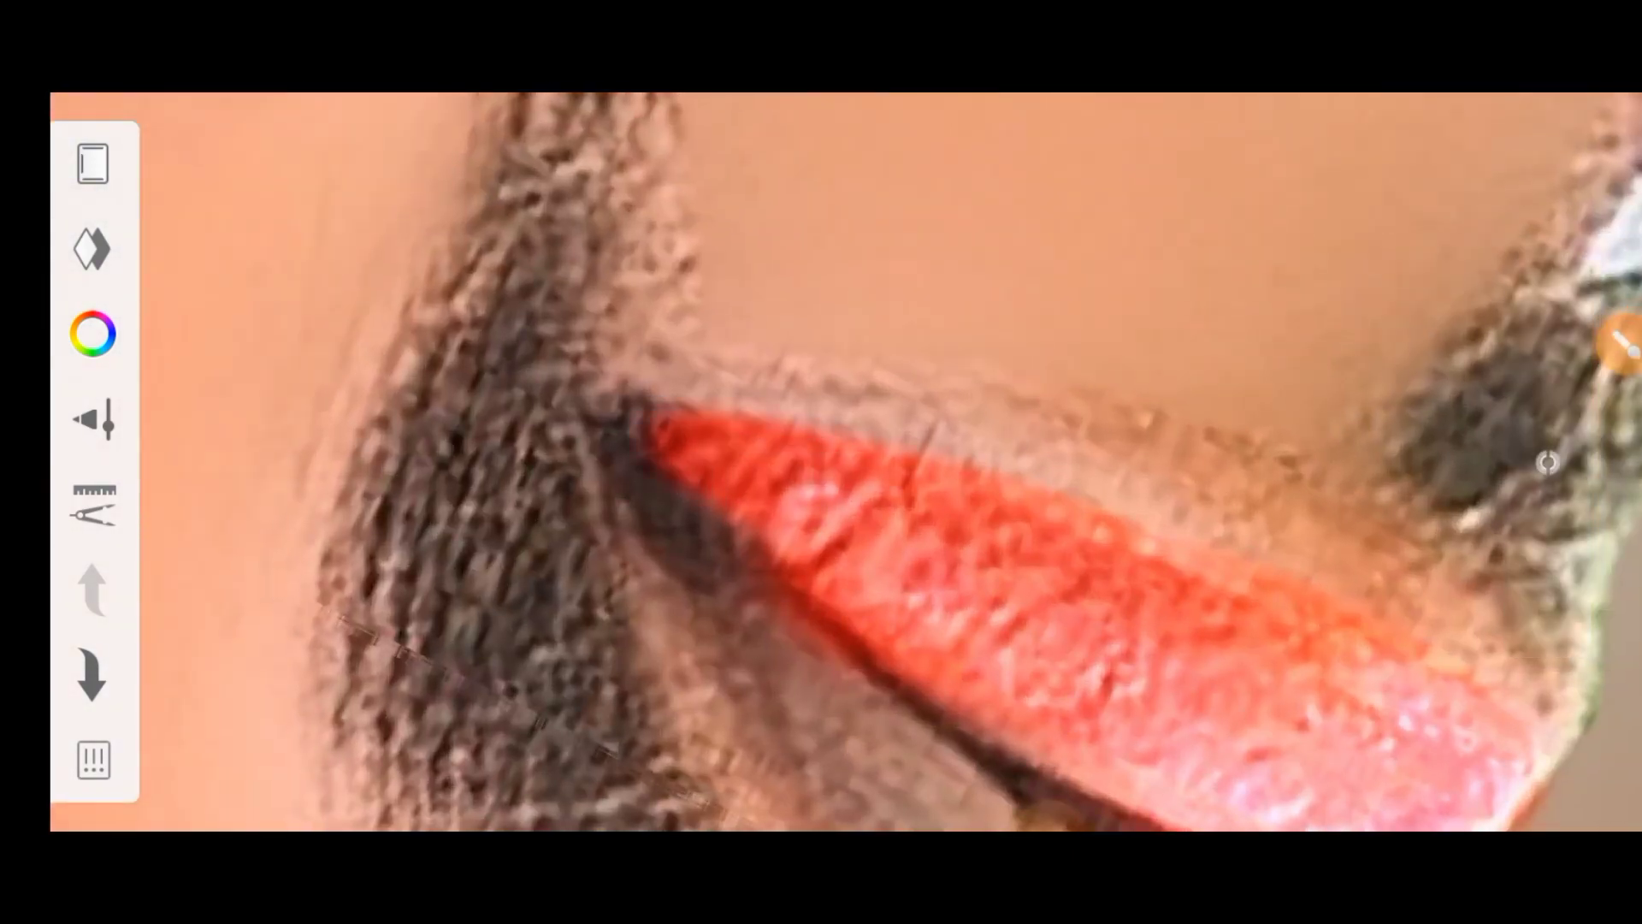
pyautogui.scroll(-3, 821, 462)
pyautogui.scroll(-3, 821, 462)
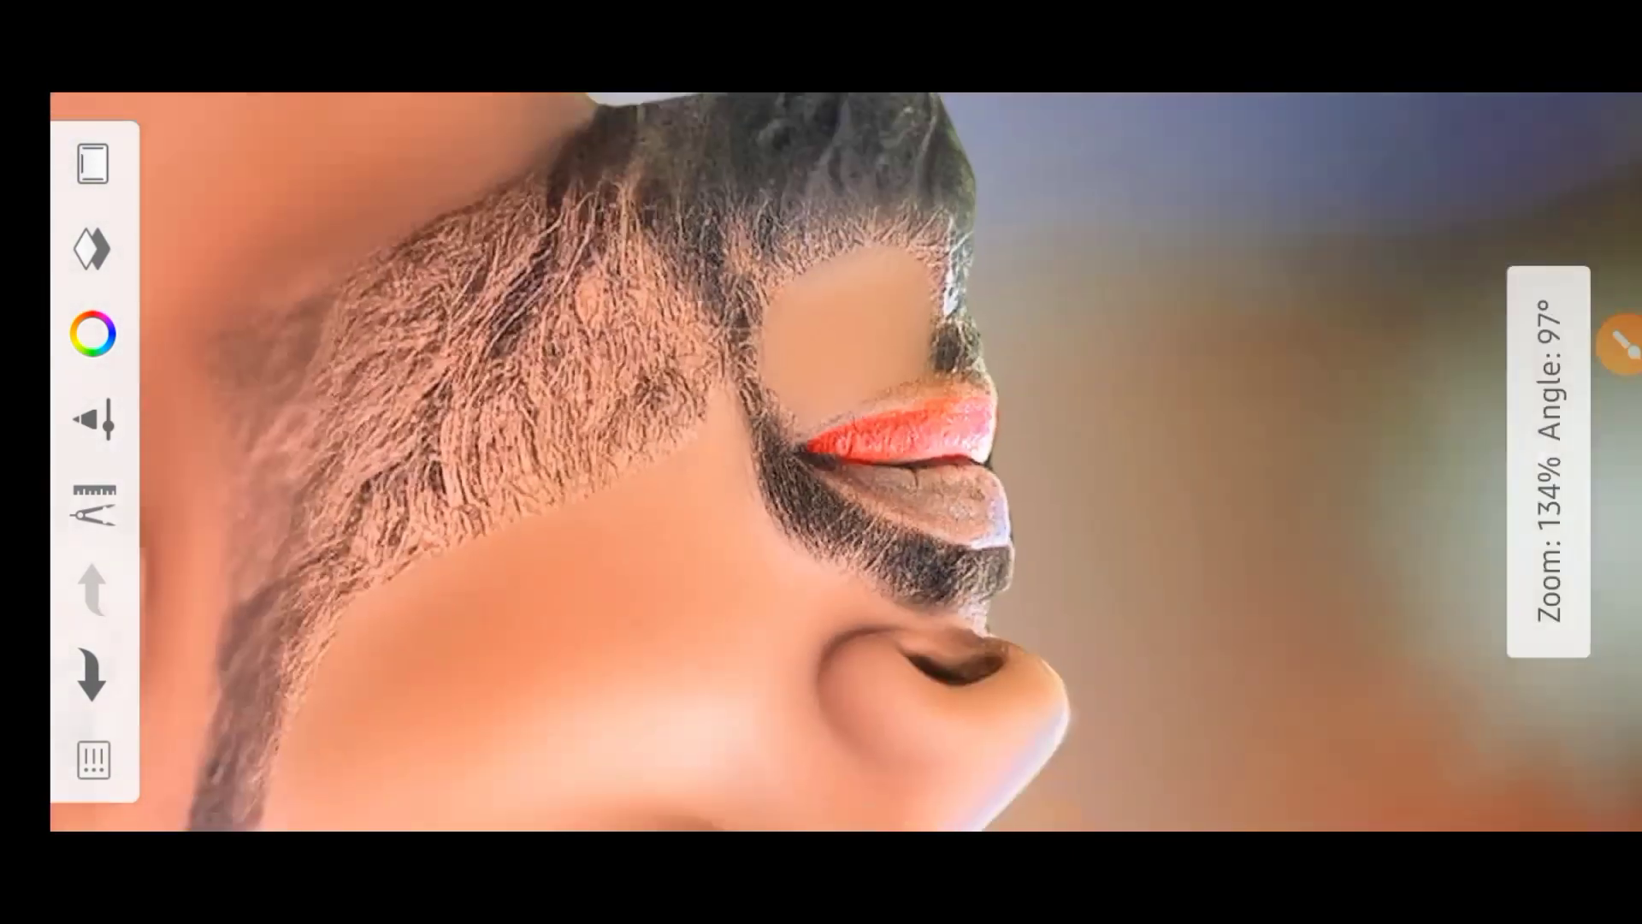
pyautogui.scroll(4, 821, 462)
pyautogui.scroll(2, 821, 462)
pyautogui.moveTo(715, 462); pyautogui.dragTo(715, 411)
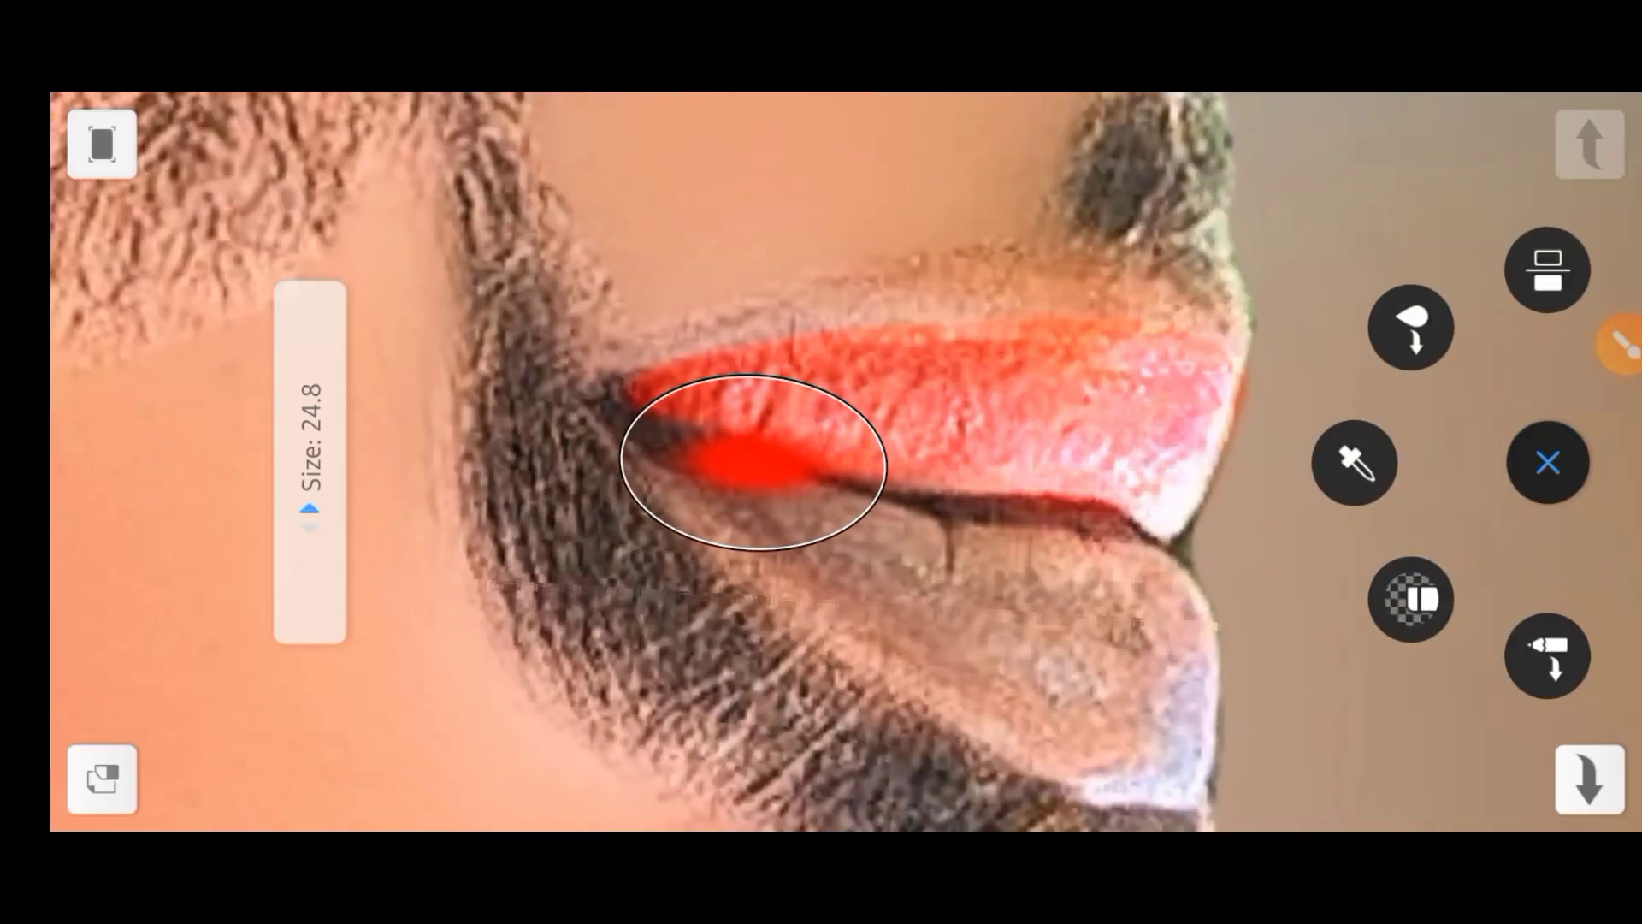
pyautogui.moveTo(975, 532); pyautogui.dragTo(1107, 539)
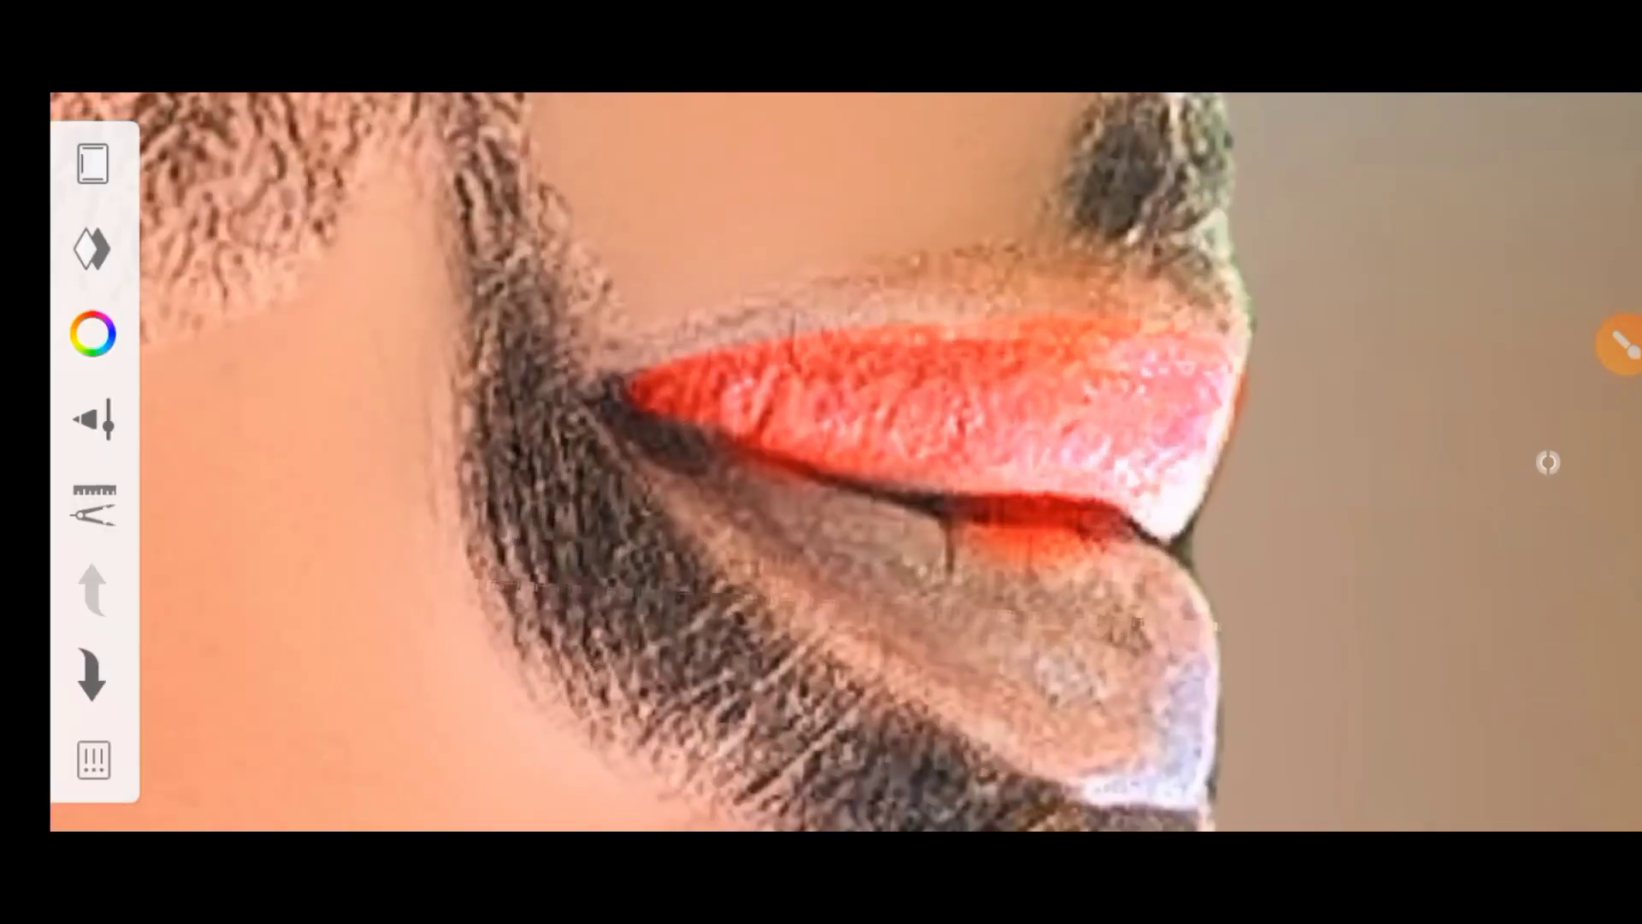
pyautogui.scroll(-3, 821, 461)
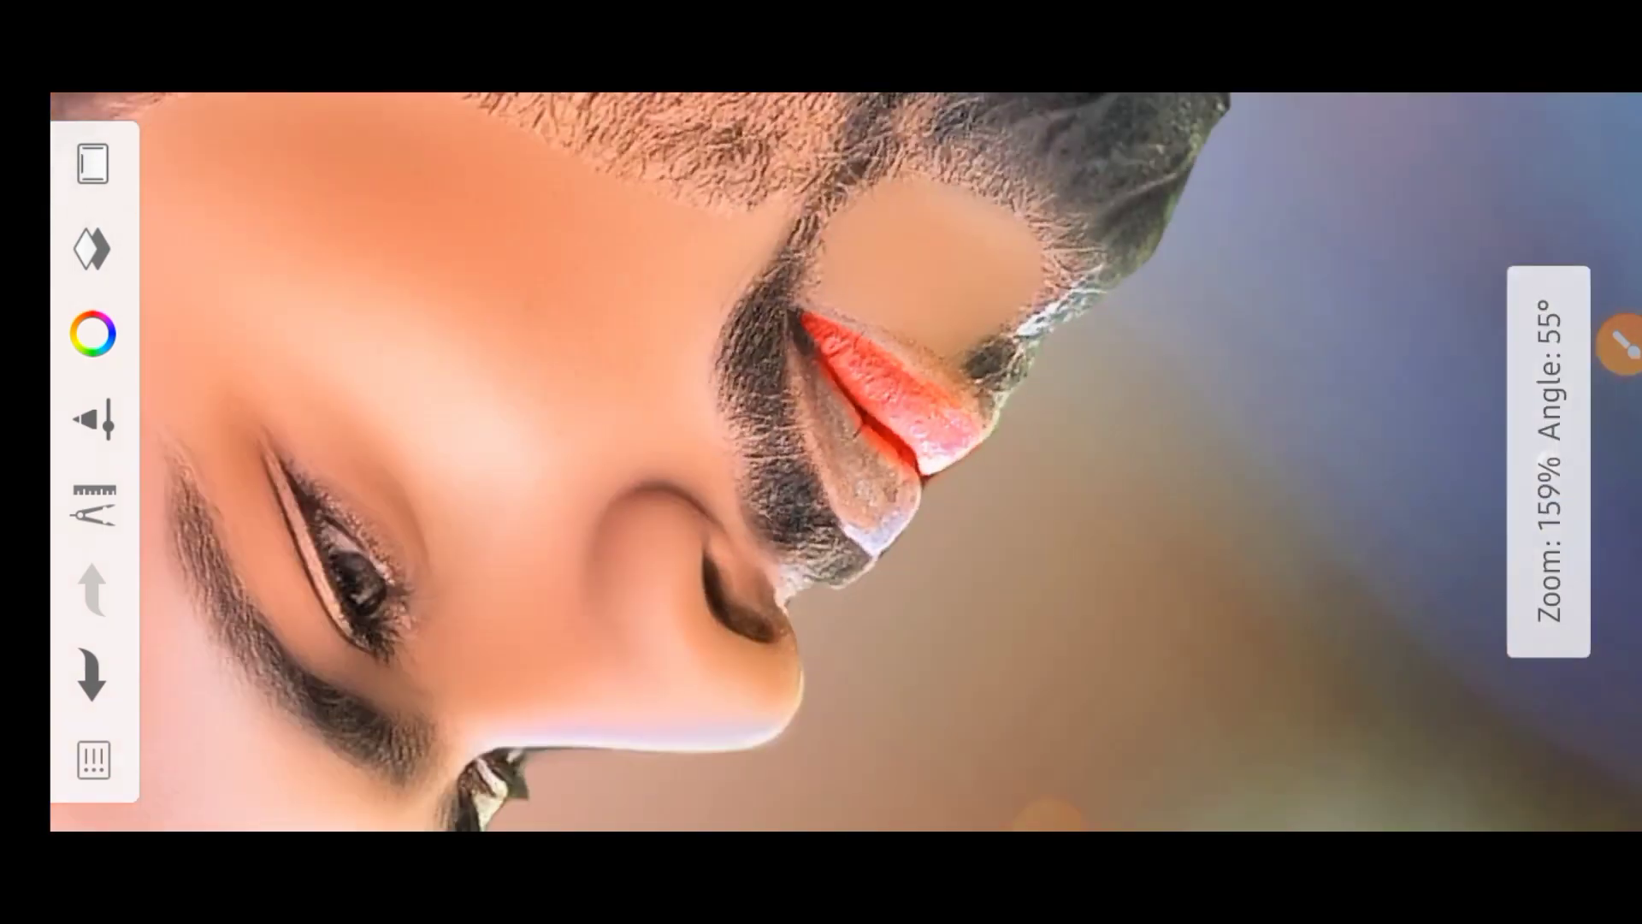
pyautogui.scroll(-1, 821, 462)
pyautogui.scroll(2, 821, 462)
pyautogui.scroll(3, 821, 462)
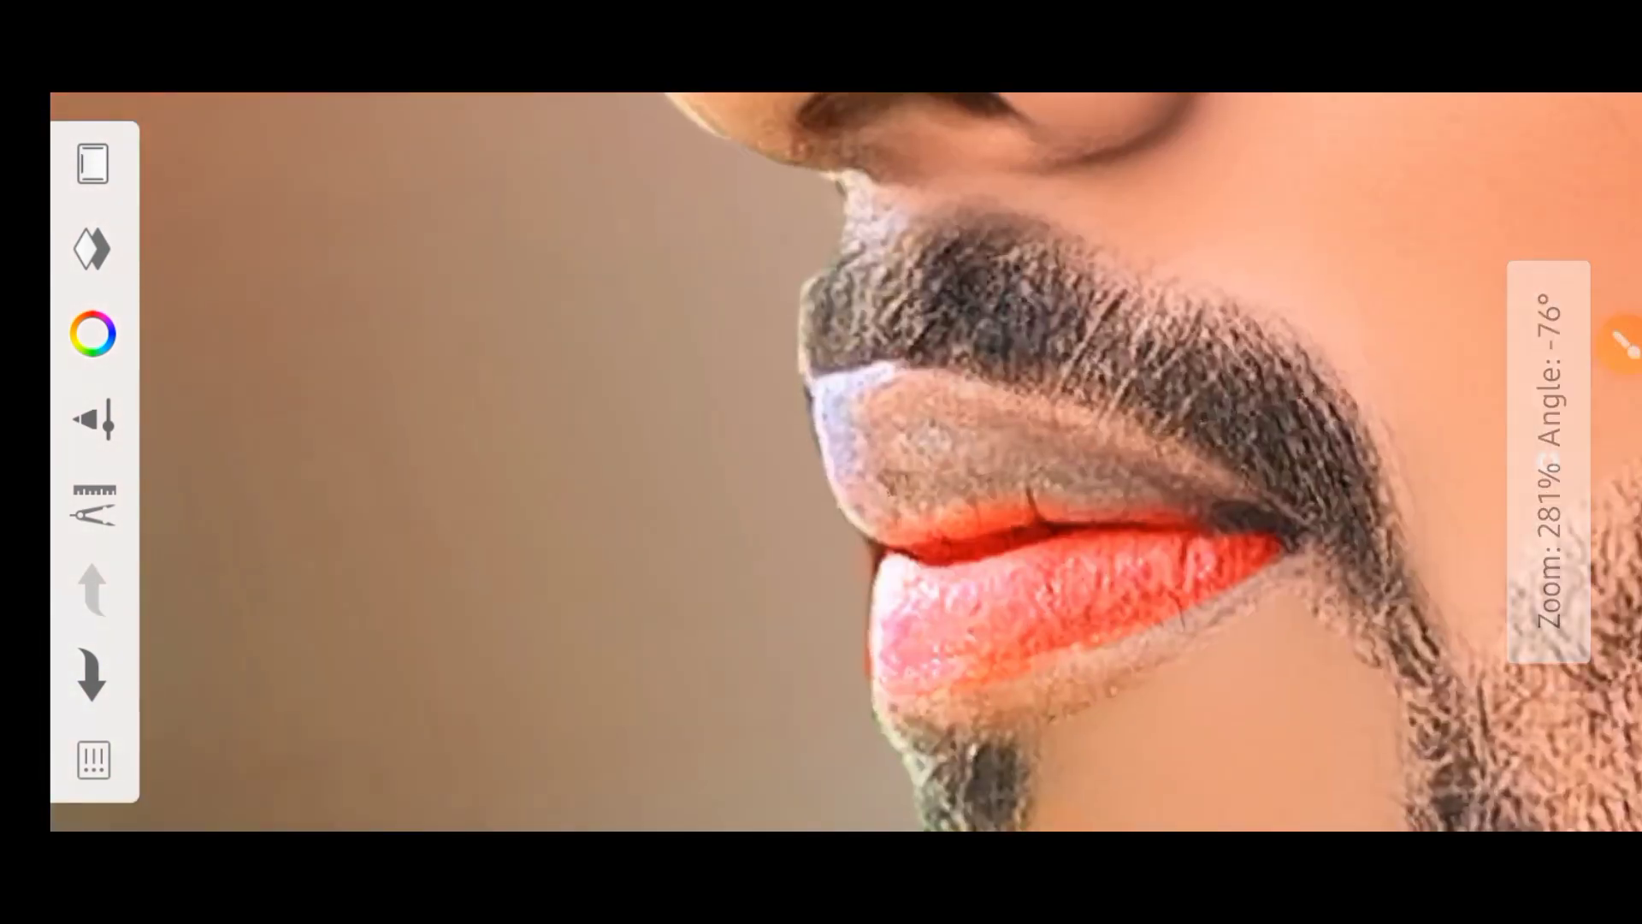
pyautogui.scroll(1, 821, 462)
pyautogui.scroll(-4, 821, 462)
pyautogui.scroll(-3, 821, 462)
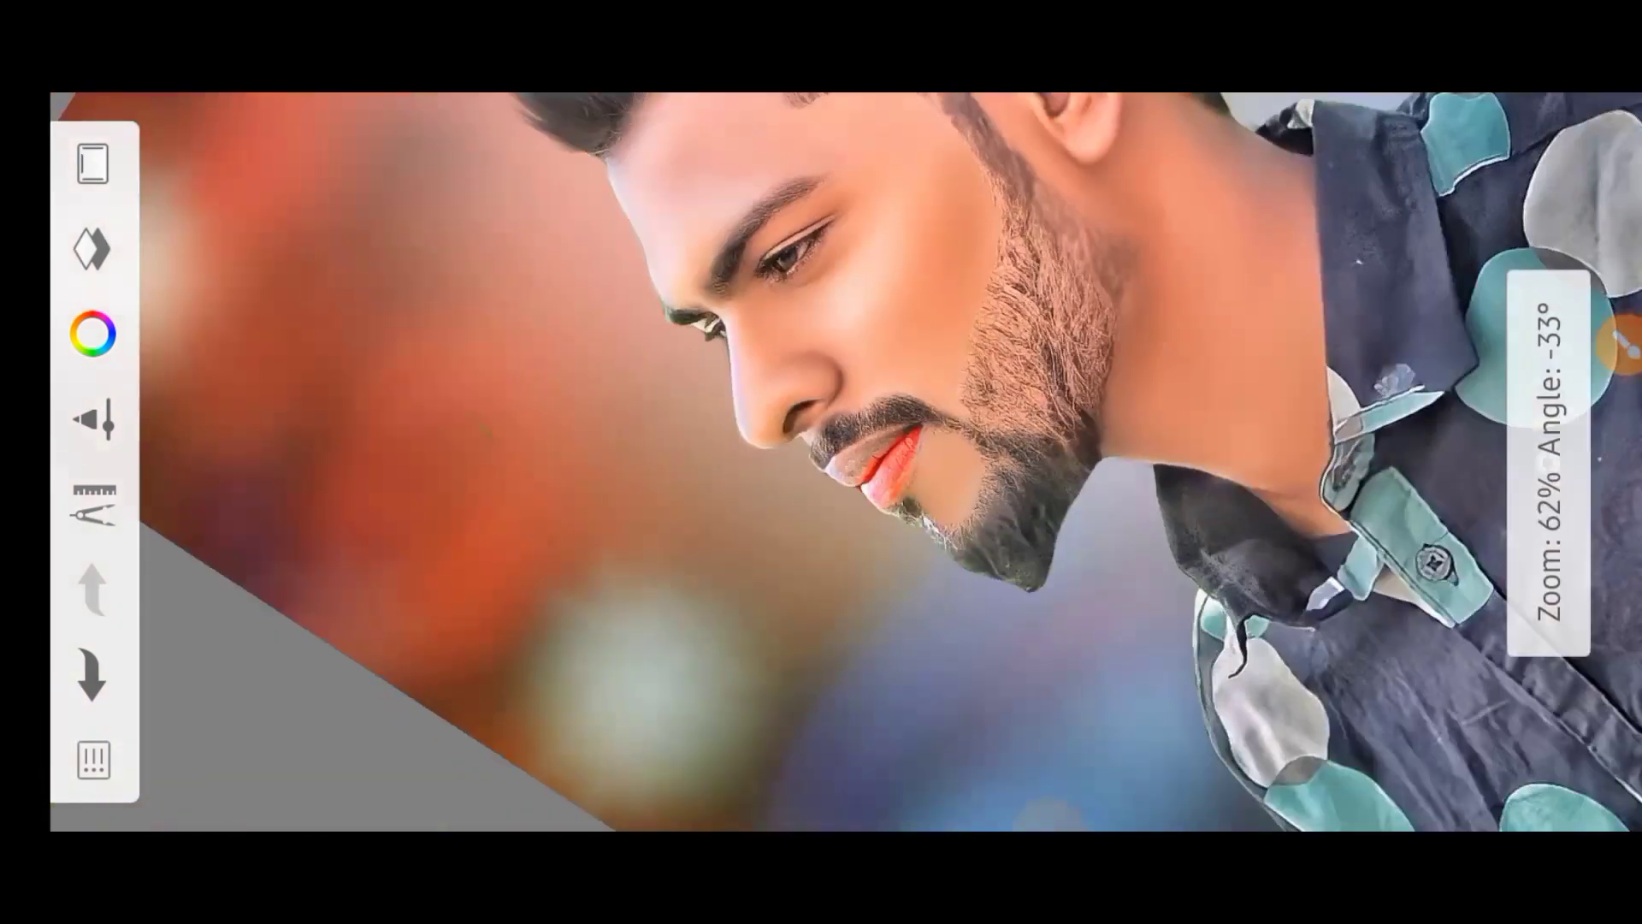
pyautogui.scroll(-2, 821, 462)
pyautogui.scroll(2, 821, 462)
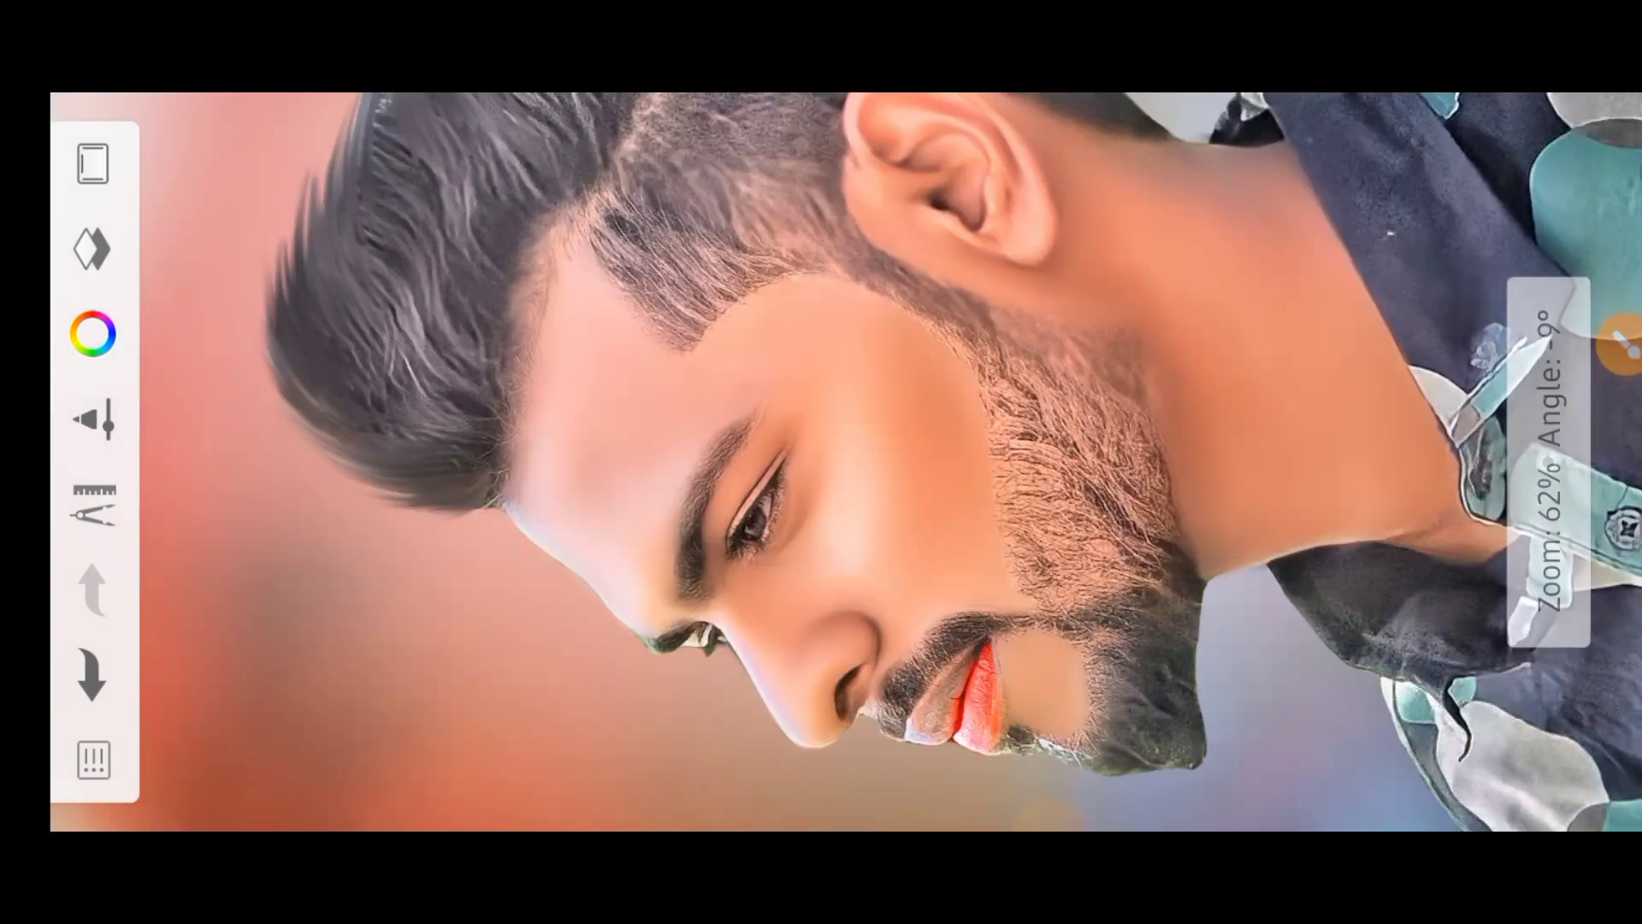
pyautogui.scroll(2, 821, 462)
pyautogui.scroll(-2, 821, 462)
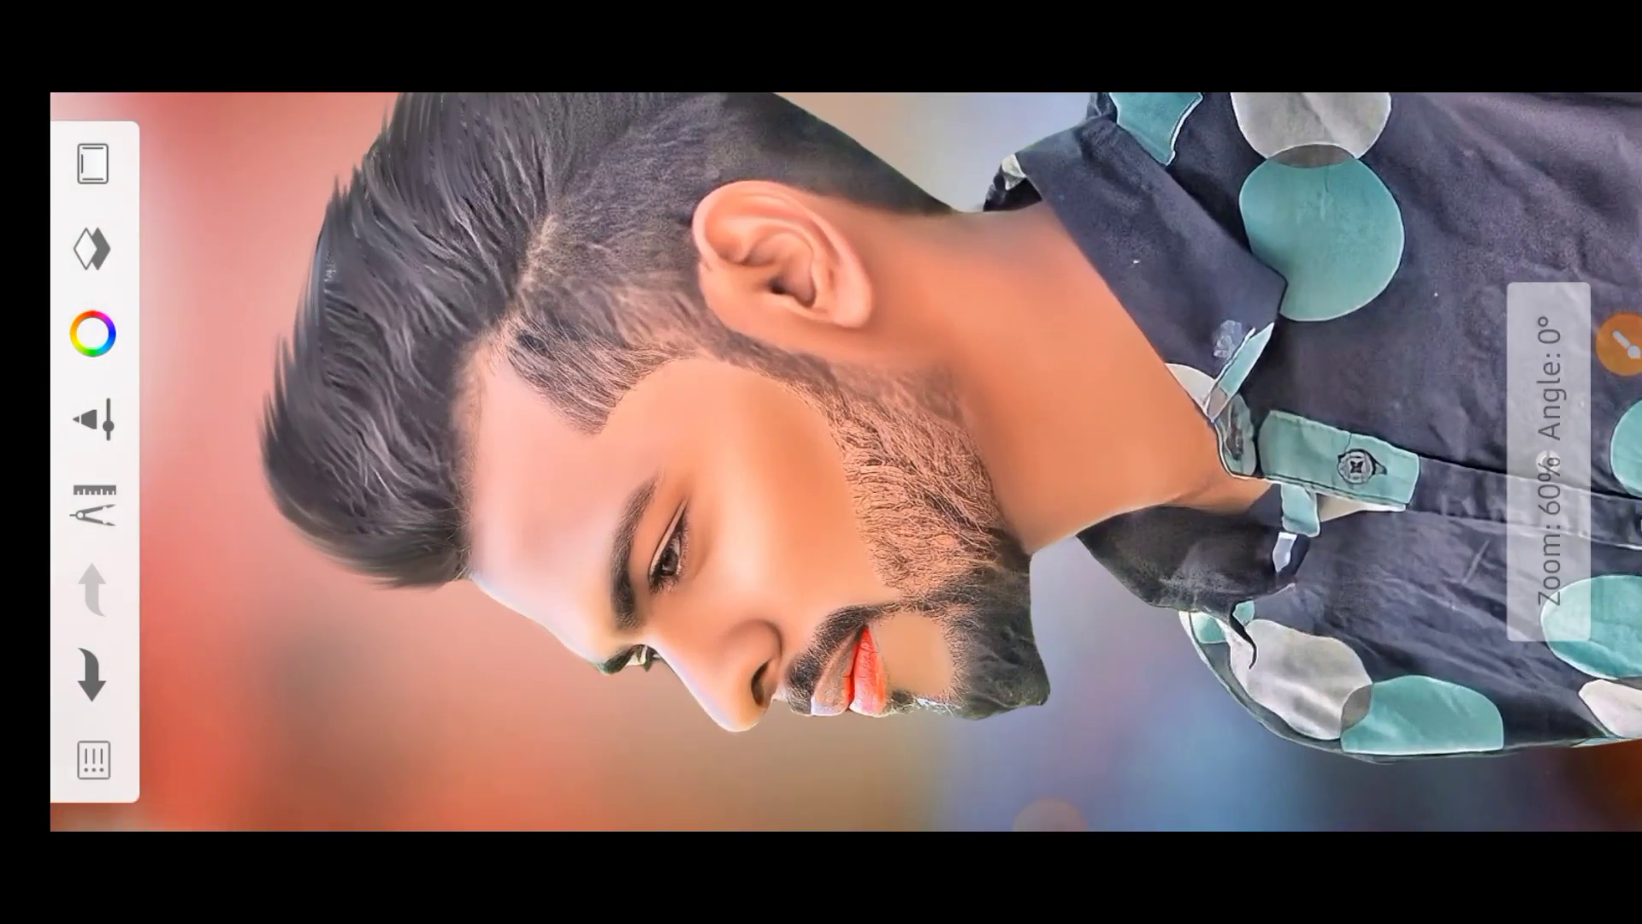
# Lower the Soft Light lip layer's opacity to 70.
pyautogui.click(92, 248)
pyautogui.click(1108, 179)
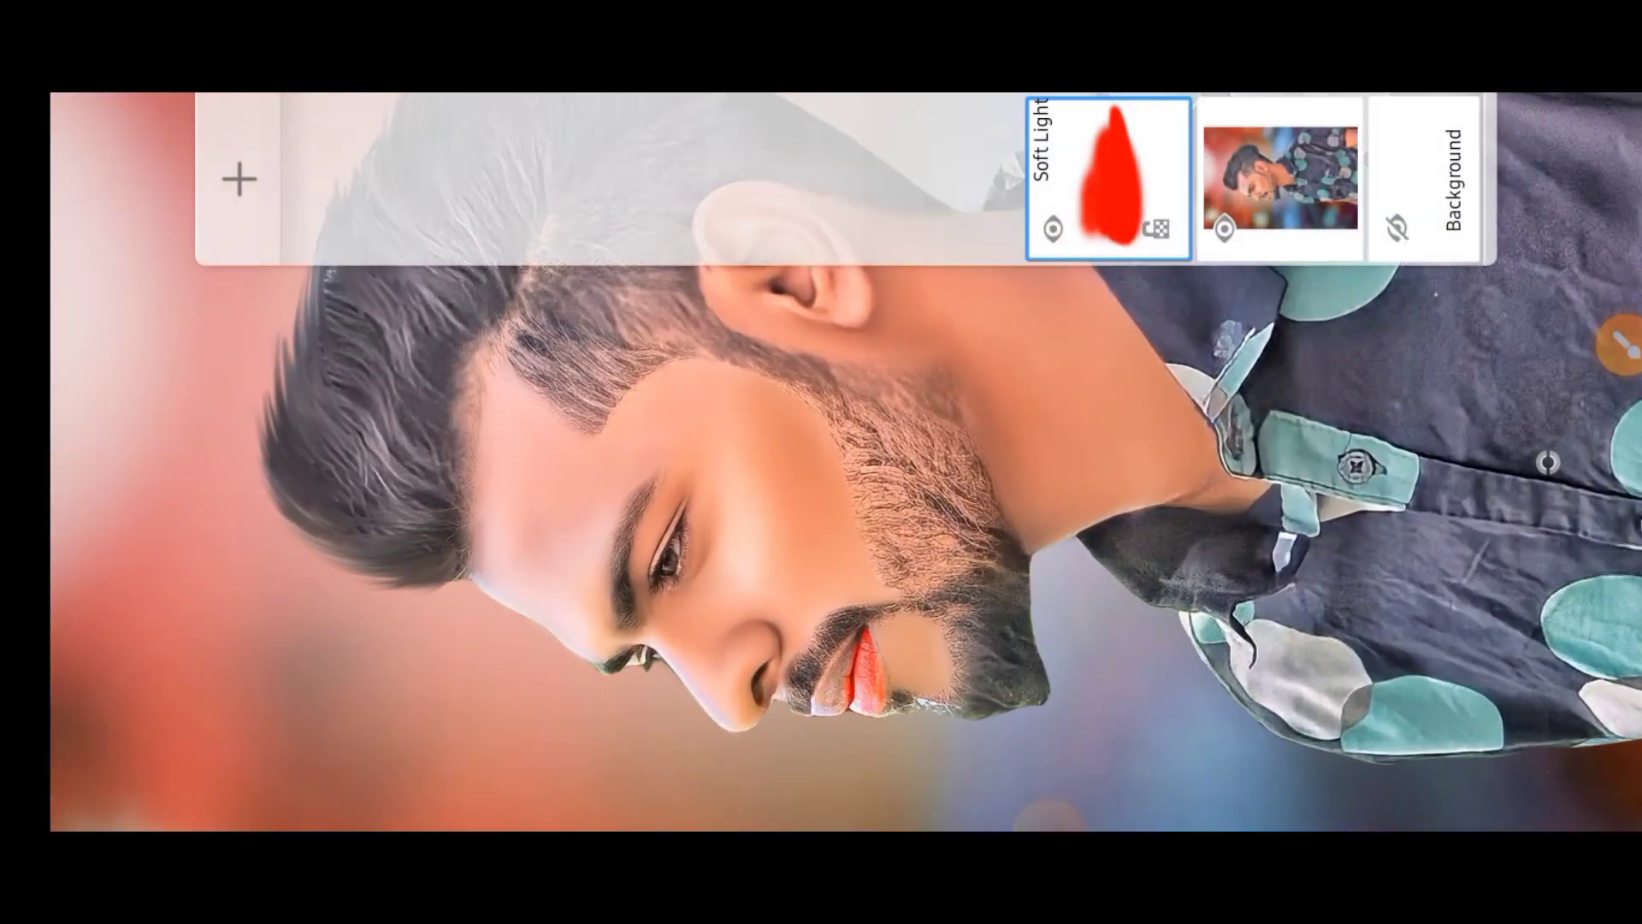
pyautogui.moveTo(653, 209)
pyautogui.mouseDown()
pyautogui.moveTo(655, 490)
pyautogui.moveTo(656, 442)
pyautogui.mouseUp()
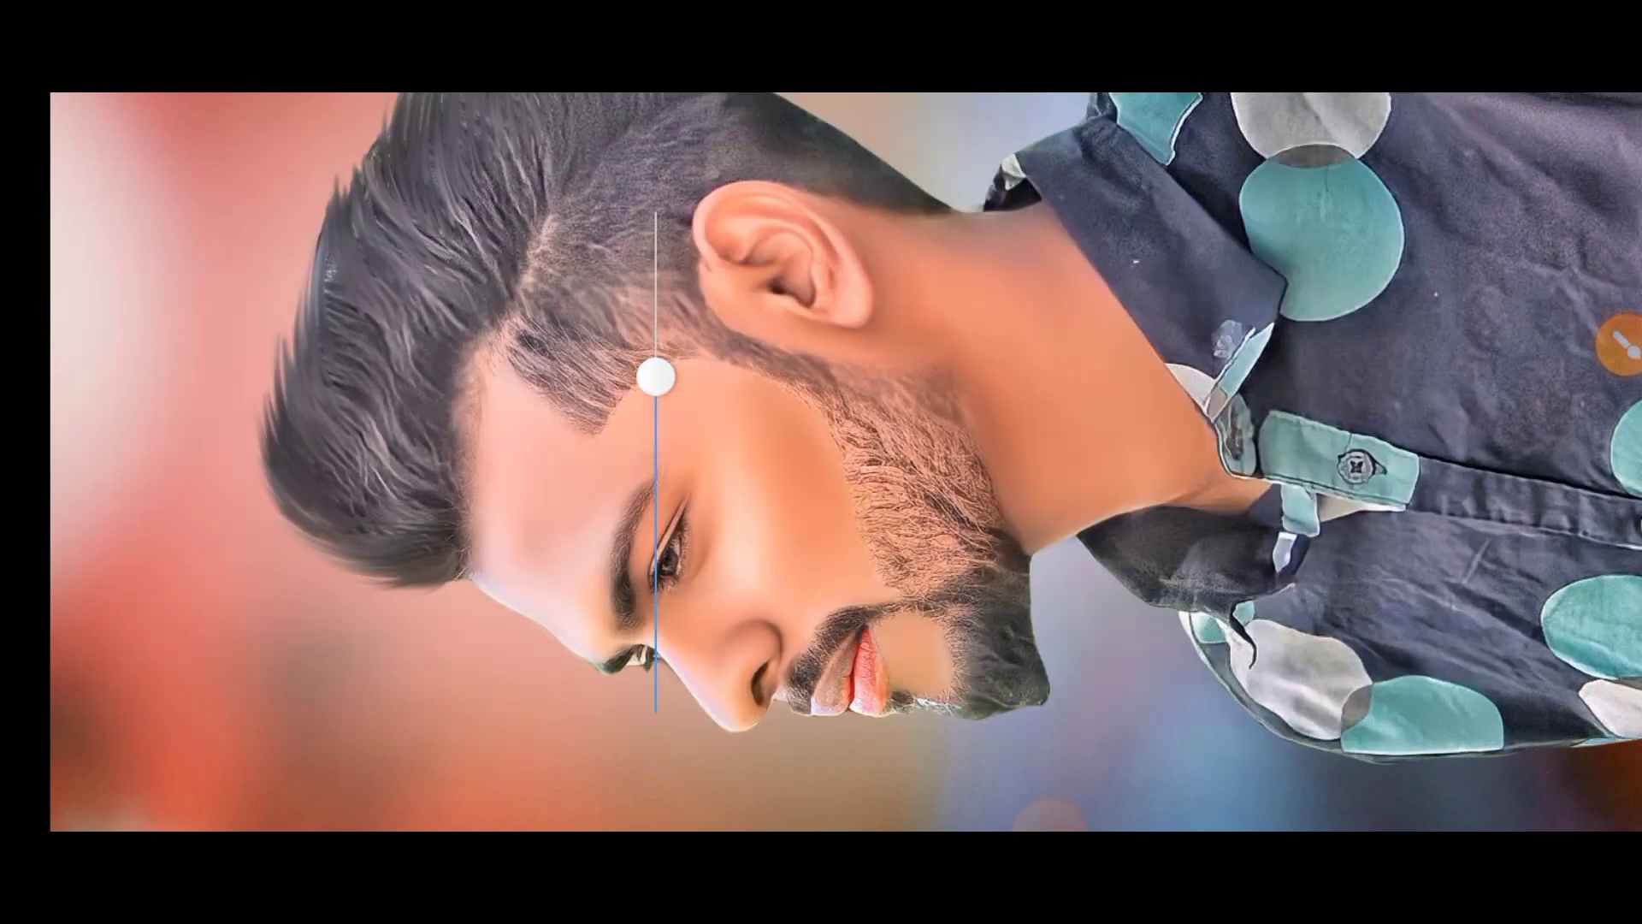
pyautogui.moveTo(656, 370); pyautogui.dragTo(655, 362)
pyautogui.press('Escape')
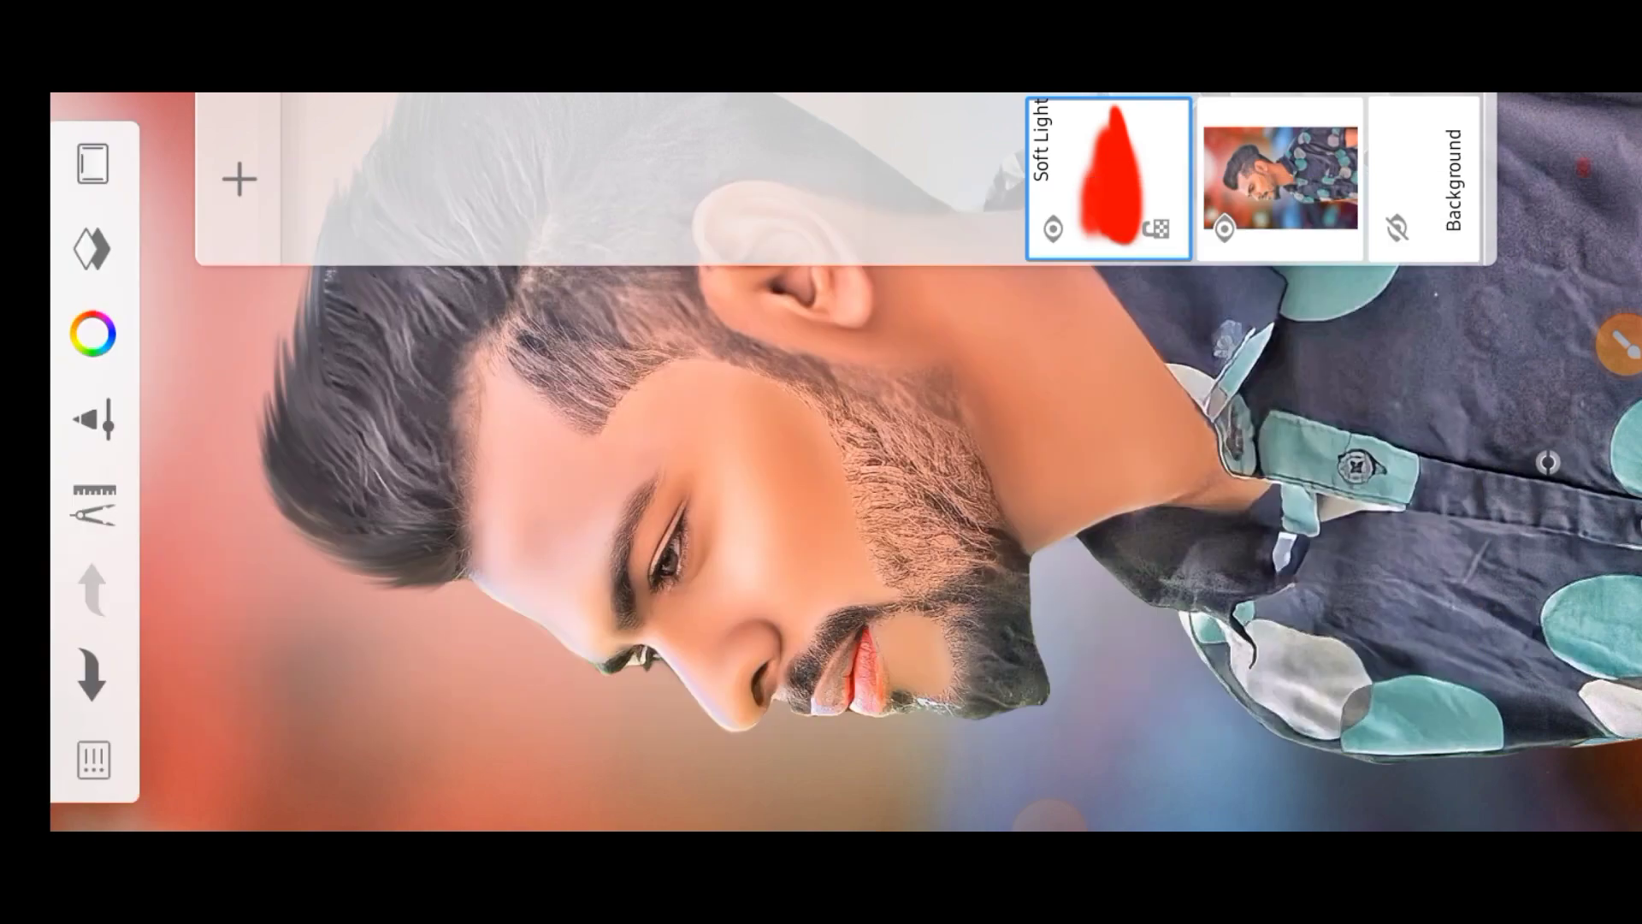
# Paint over the grey lower lip until it is fully red.
pyautogui.scroll(5, 821, 462)
pyautogui.scroll(5, 821, 461)
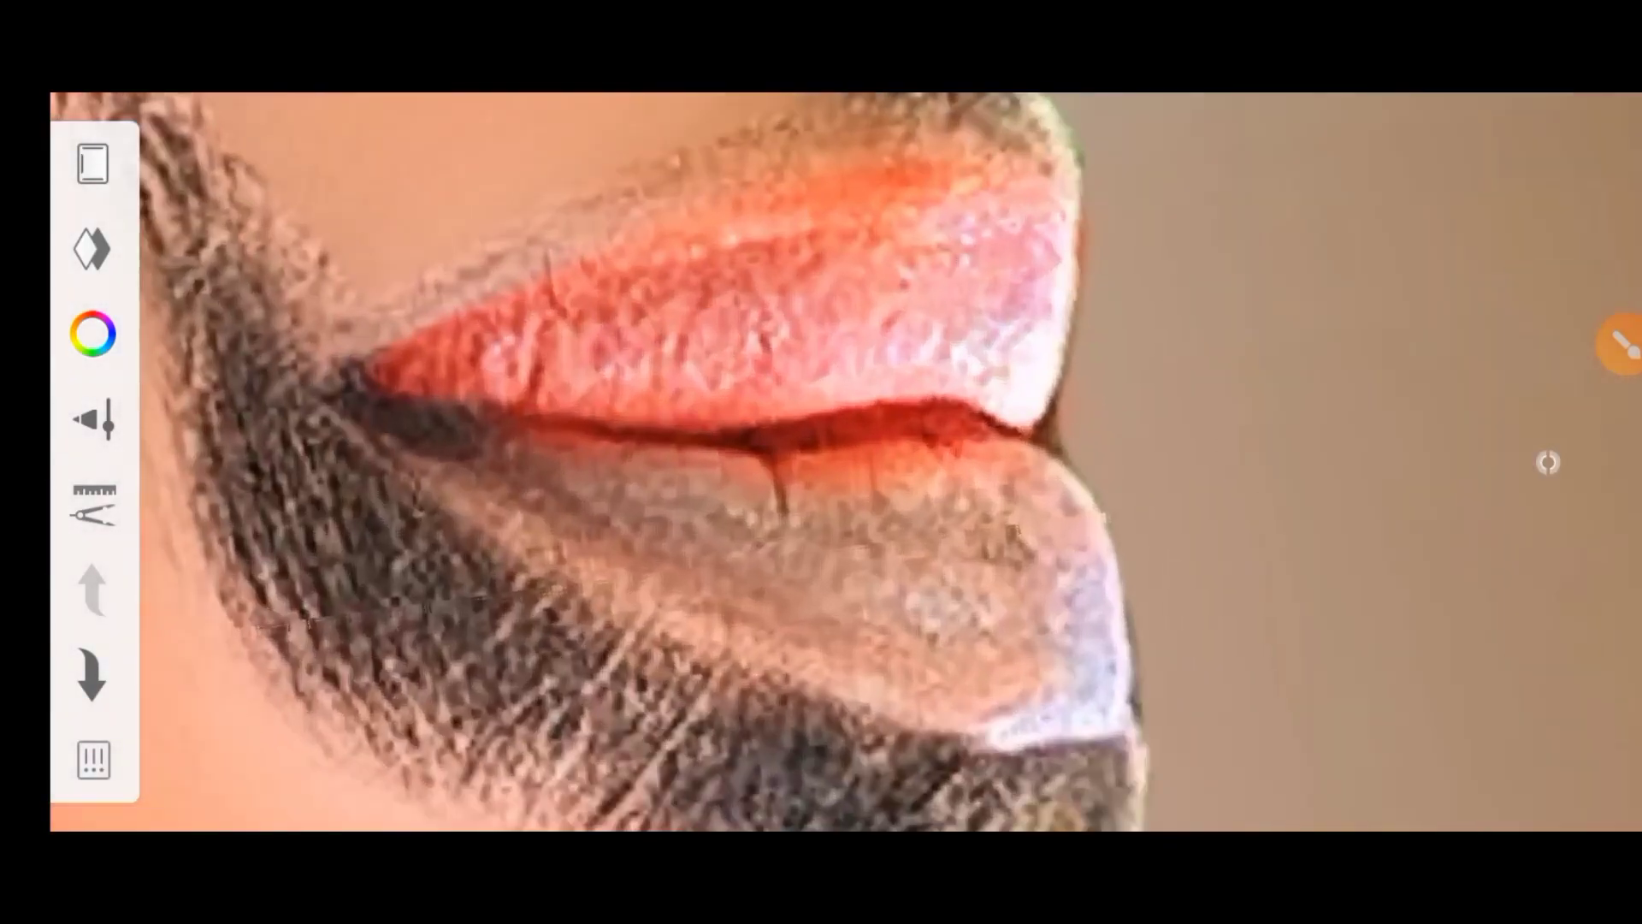
pyautogui.click(1548, 462)
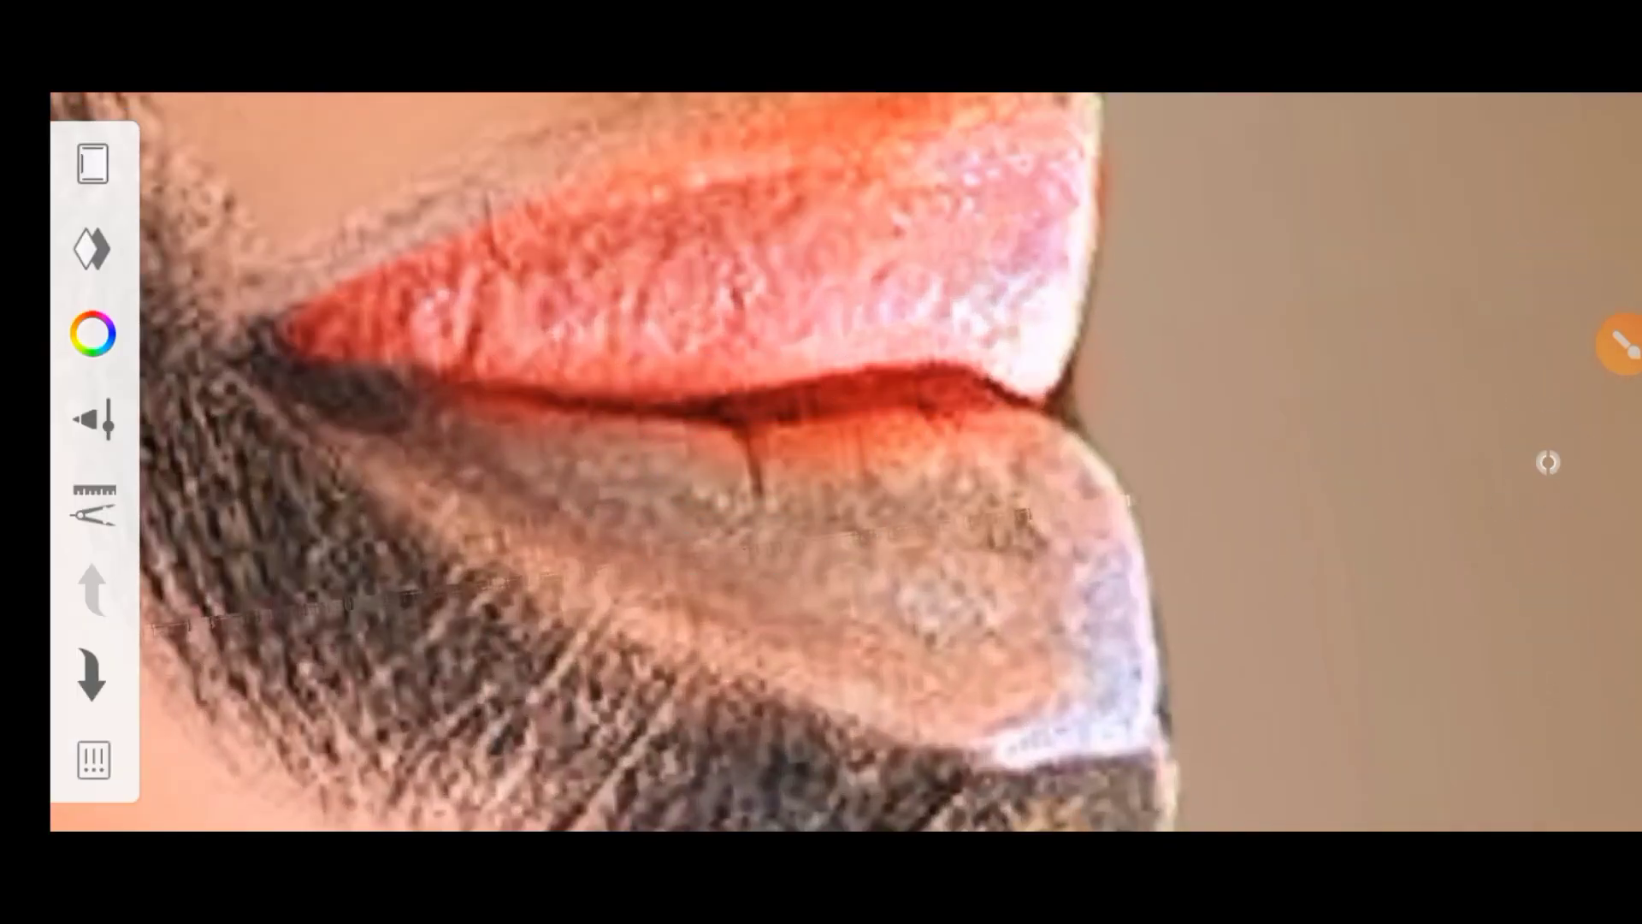
pyautogui.moveTo(983, 466); pyautogui.dragTo(1077, 624)
pyautogui.moveTo(1061, 693); pyautogui.dragTo(513, 479)
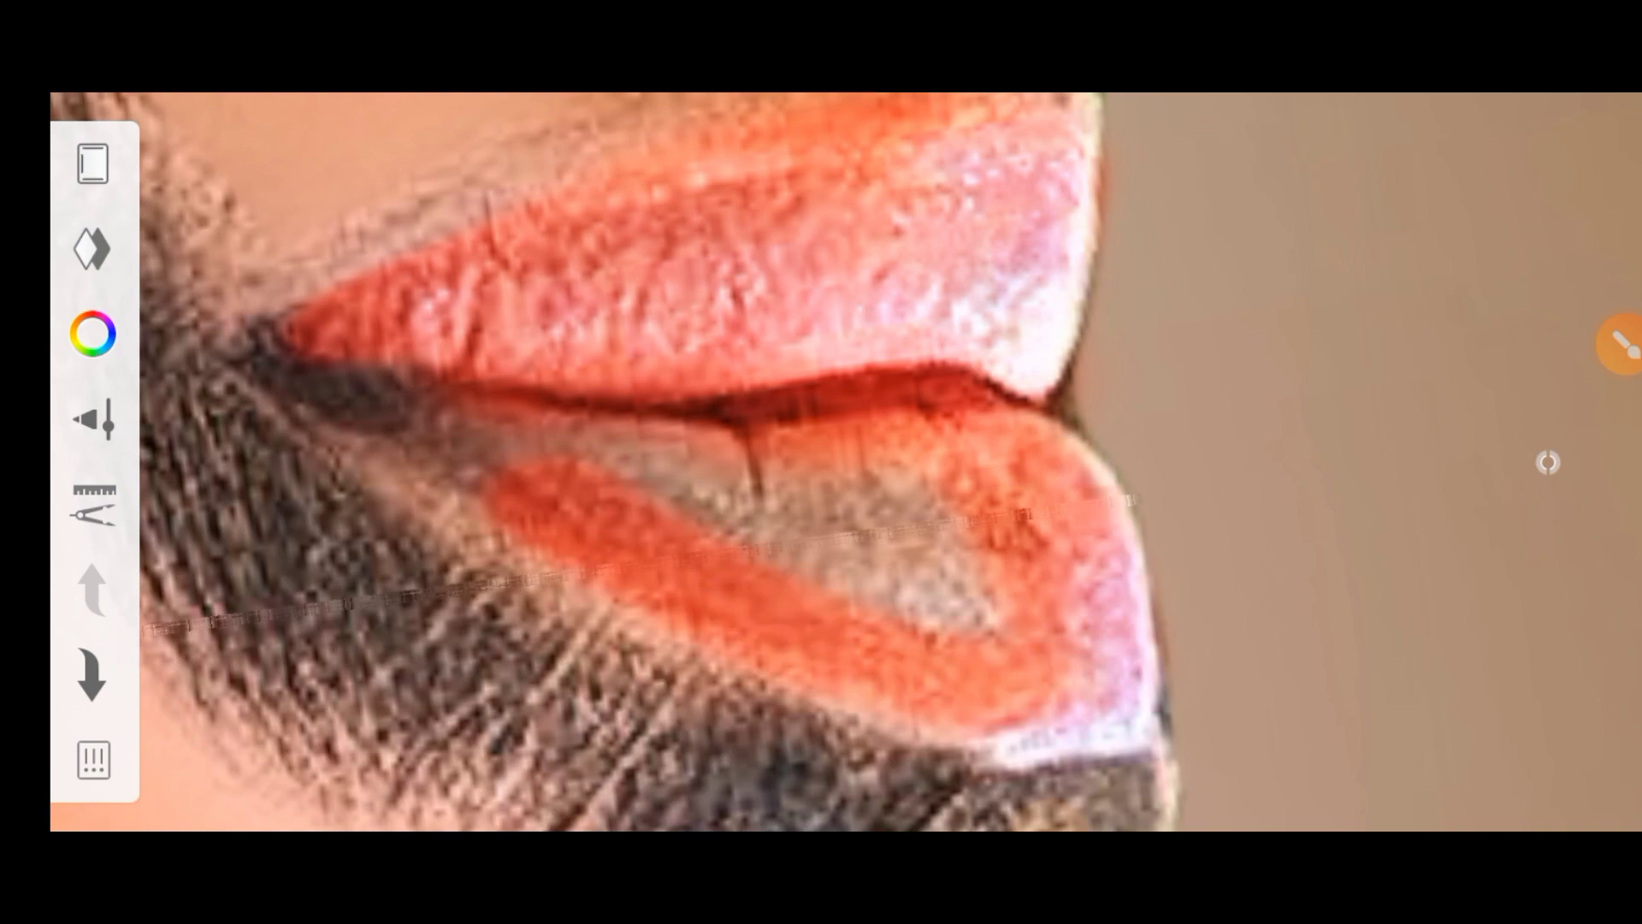
pyautogui.moveTo(983, 616); pyautogui.dragTo(795, 573)
pyautogui.moveTo(975, 479); pyautogui.dragTo(599, 590)
pyautogui.scroll(-5, 821, 462)
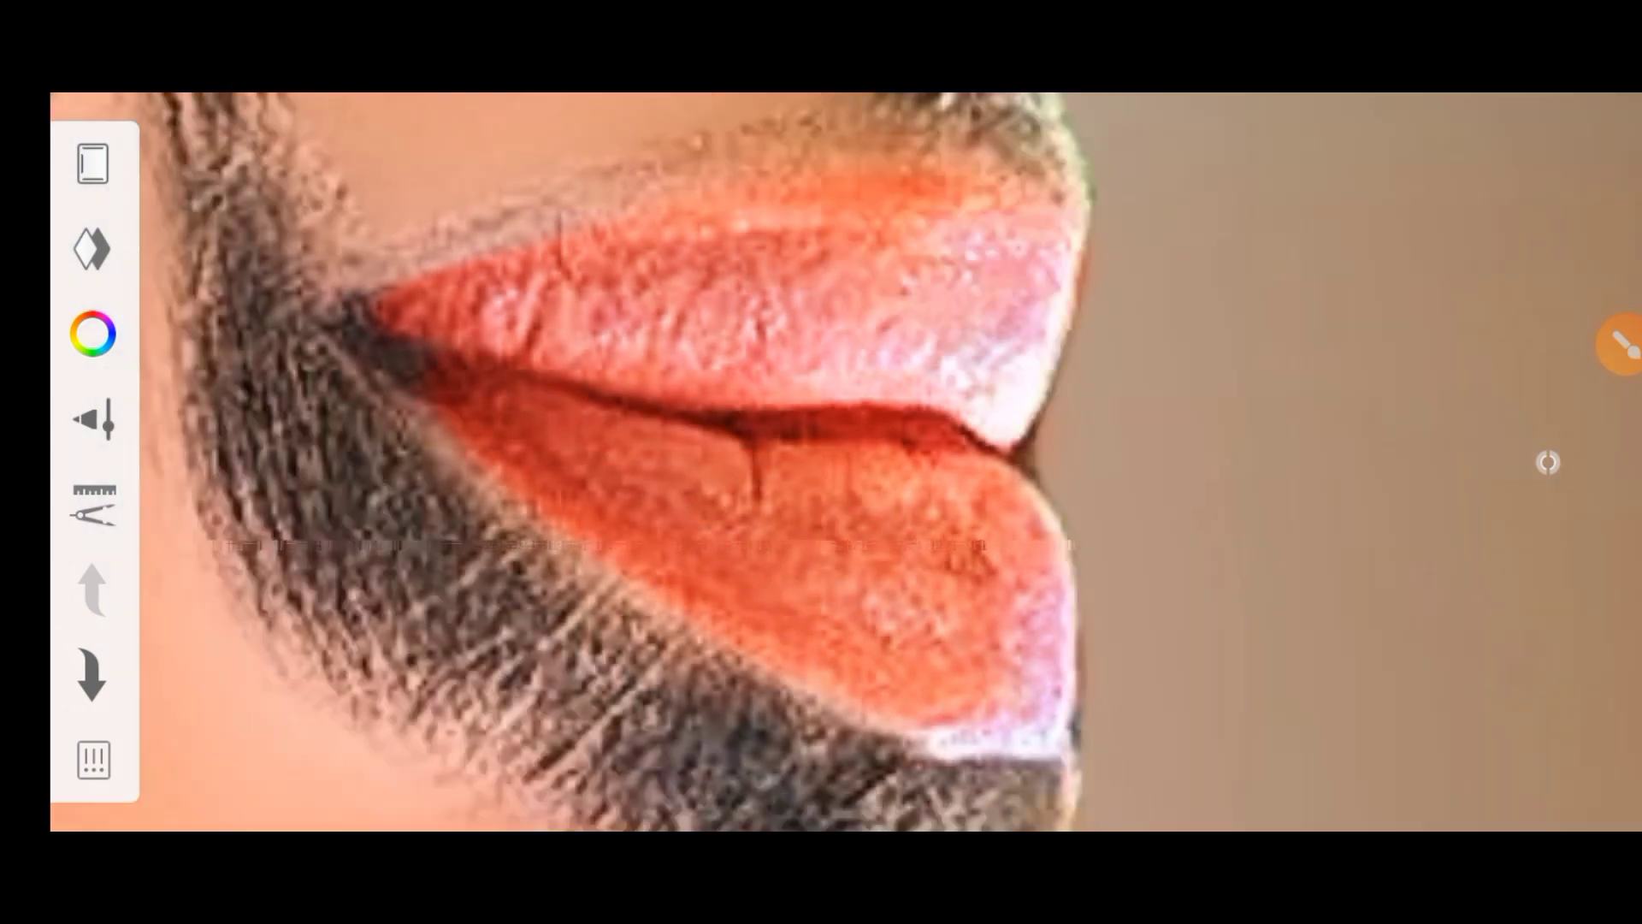
pyautogui.scroll(-2, 821, 462)
pyautogui.scroll(-2, 821, 461)
pyautogui.scroll(-3, 821, 462)
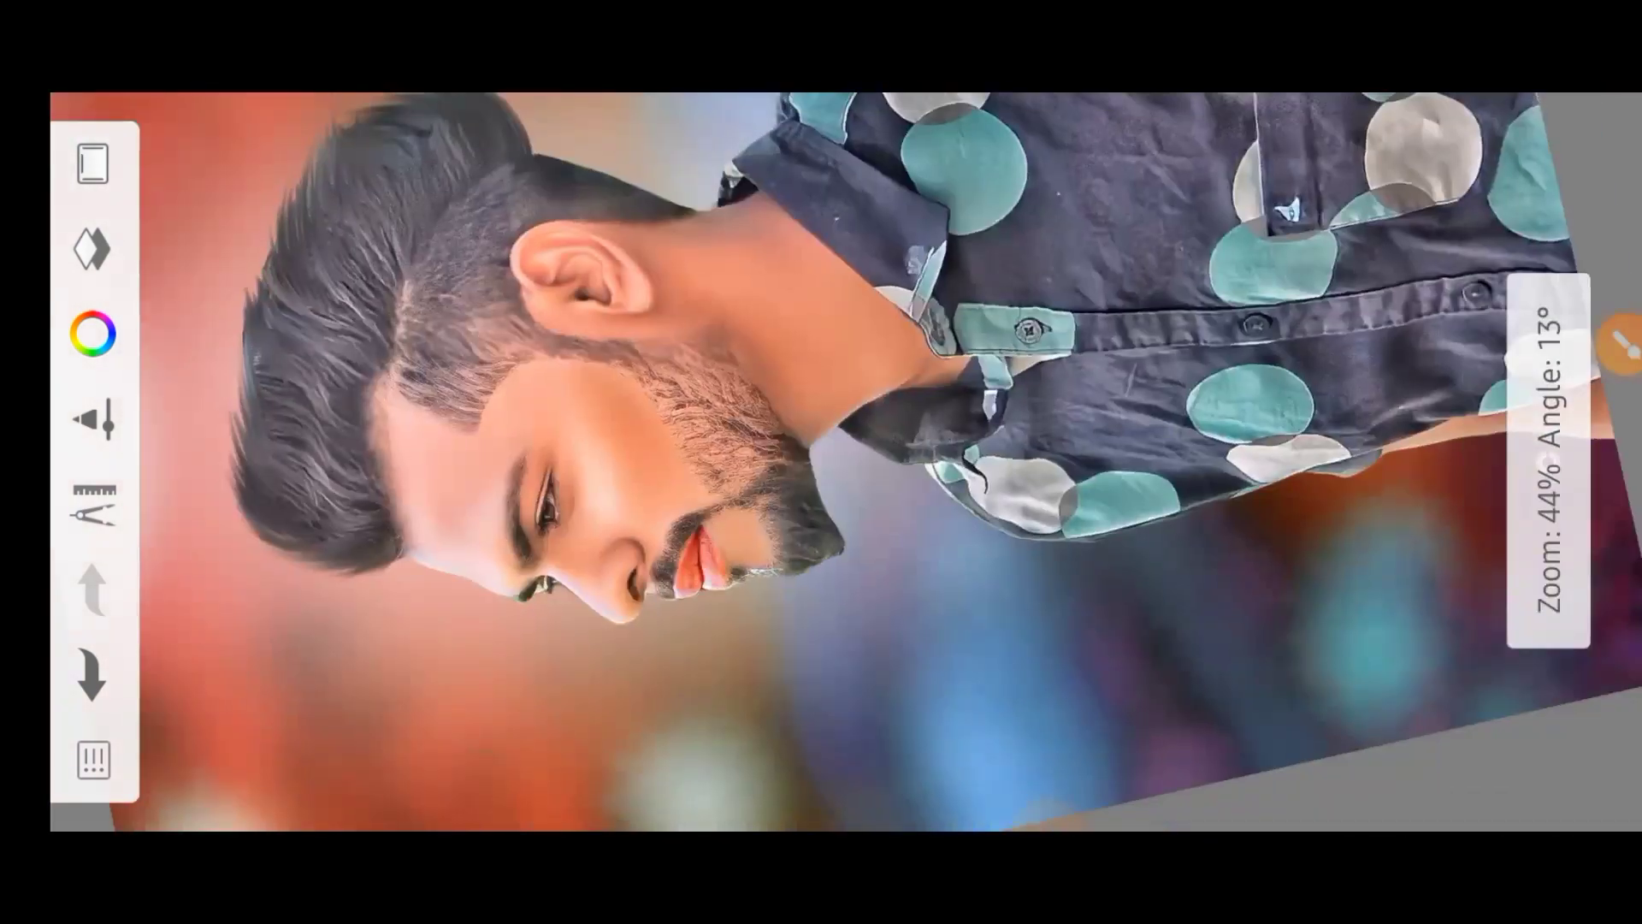
pyautogui.scroll(-1, 821, 462)
pyautogui.scroll(1, 821, 462)
pyautogui.scroll(-1, 821, 462)
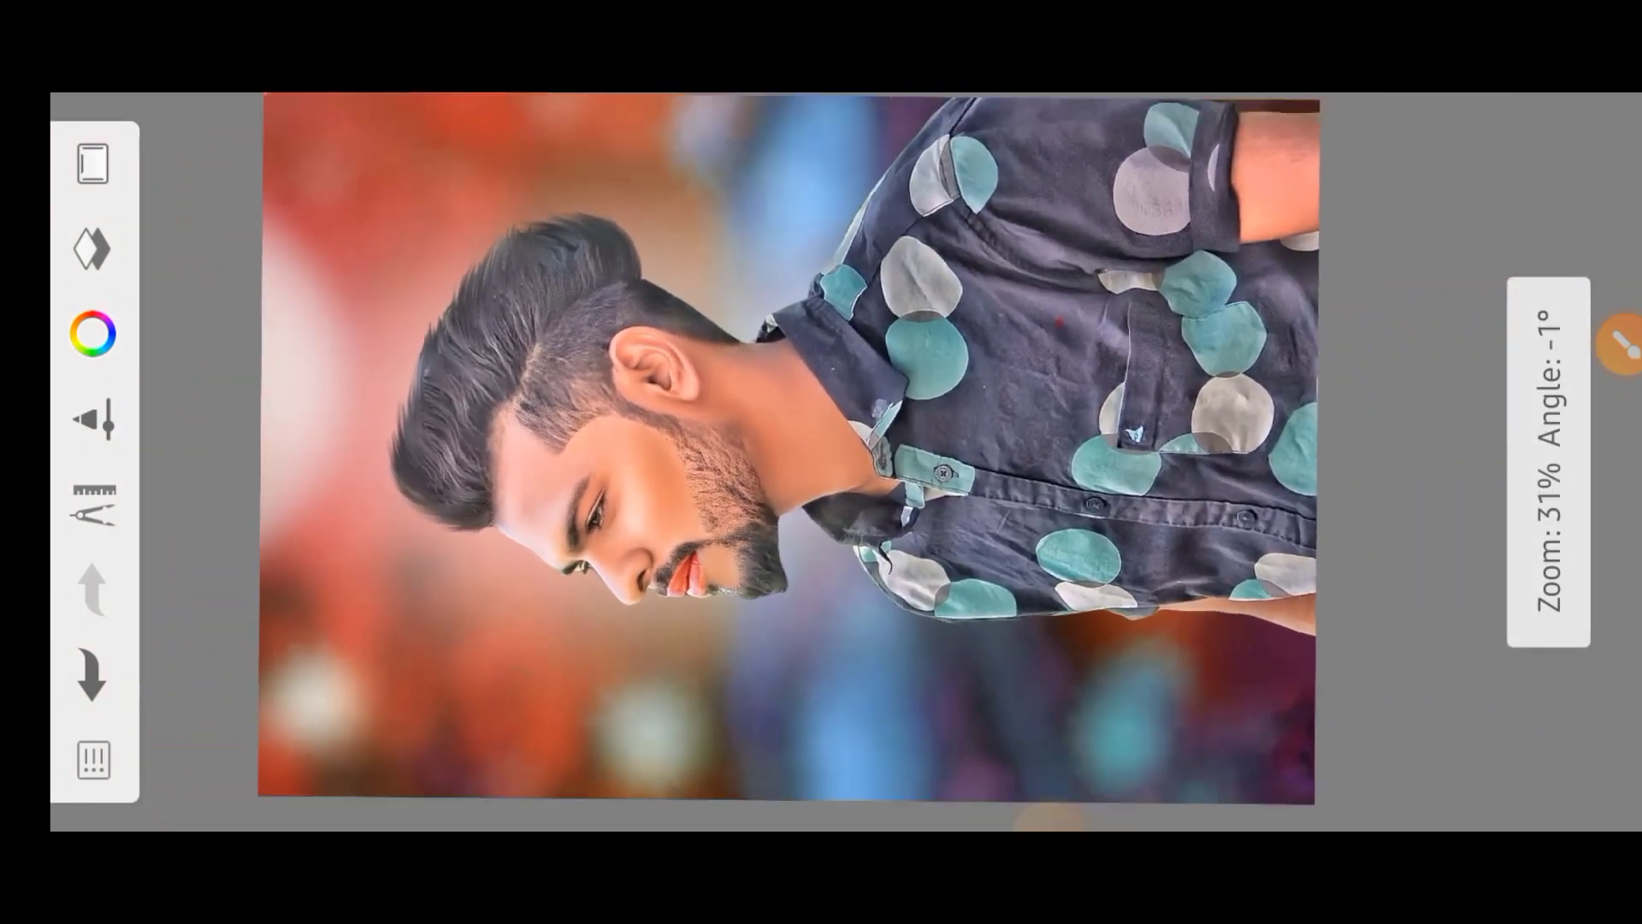
# Retune the lip layer with HSL Adjustment: Hue -5, darker and more saturated.
pyautogui.click(94, 760)
pyautogui.click(1107, 177)
pyautogui.click(451, 532)
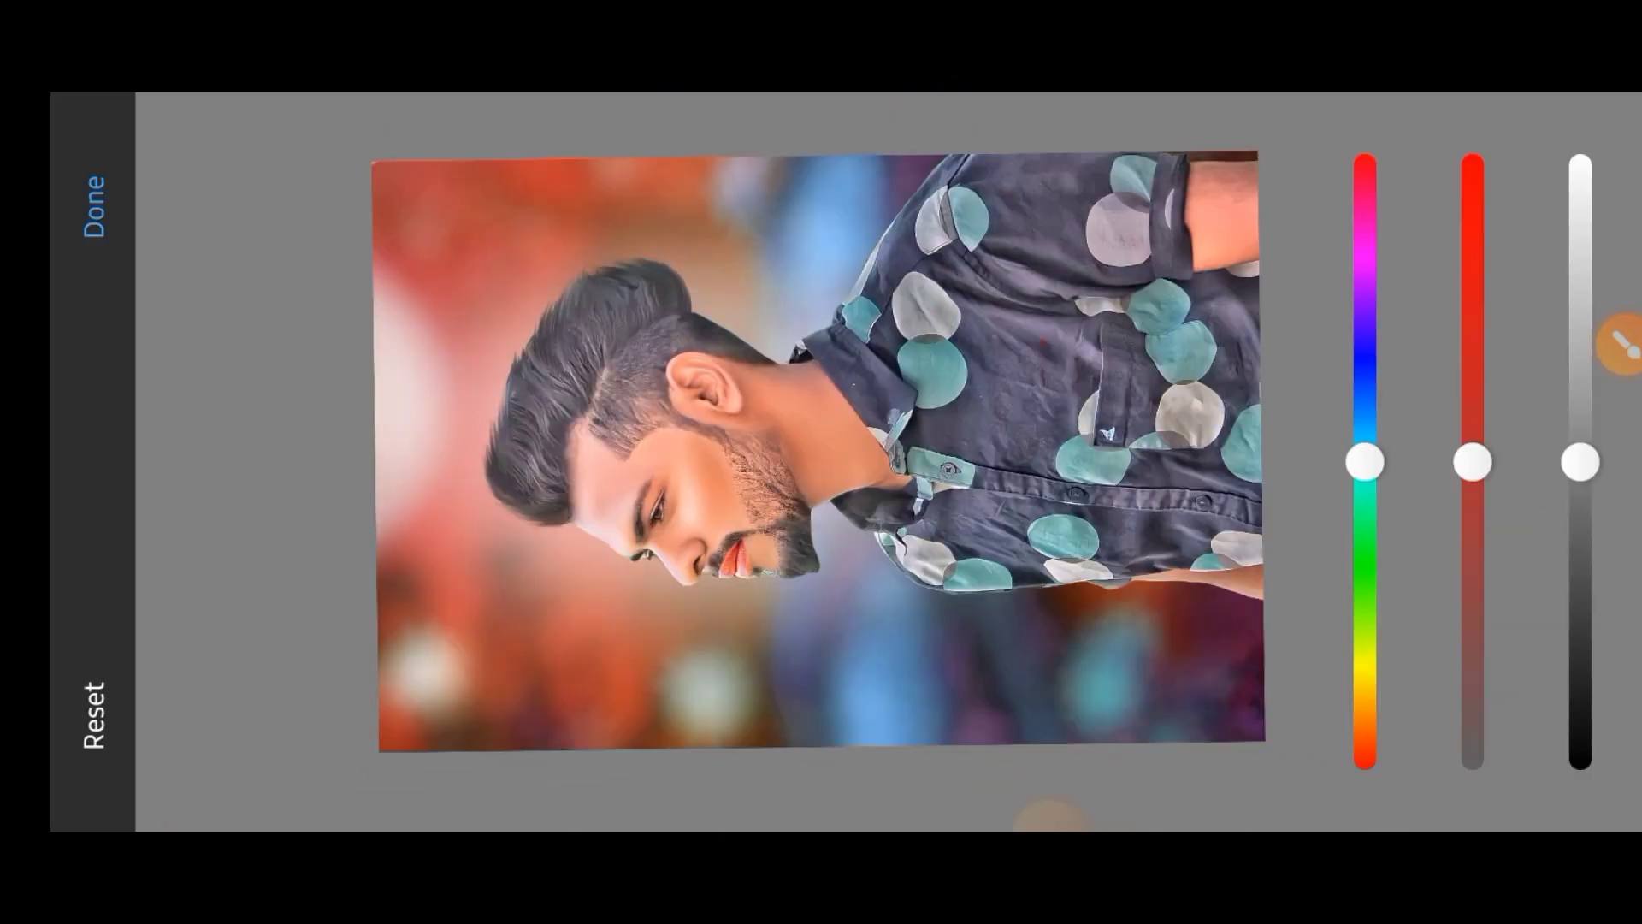
pyautogui.moveTo(1365, 462)
pyautogui.mouseDown()
pyautogui.moveTo(1365, 399)
pyautogui.moveTo(1365, 481)
pyautogui.mouseUp()
pyautogui.scroll(1, 821, 462)
pyautogui.scroll(3, 821, 462)
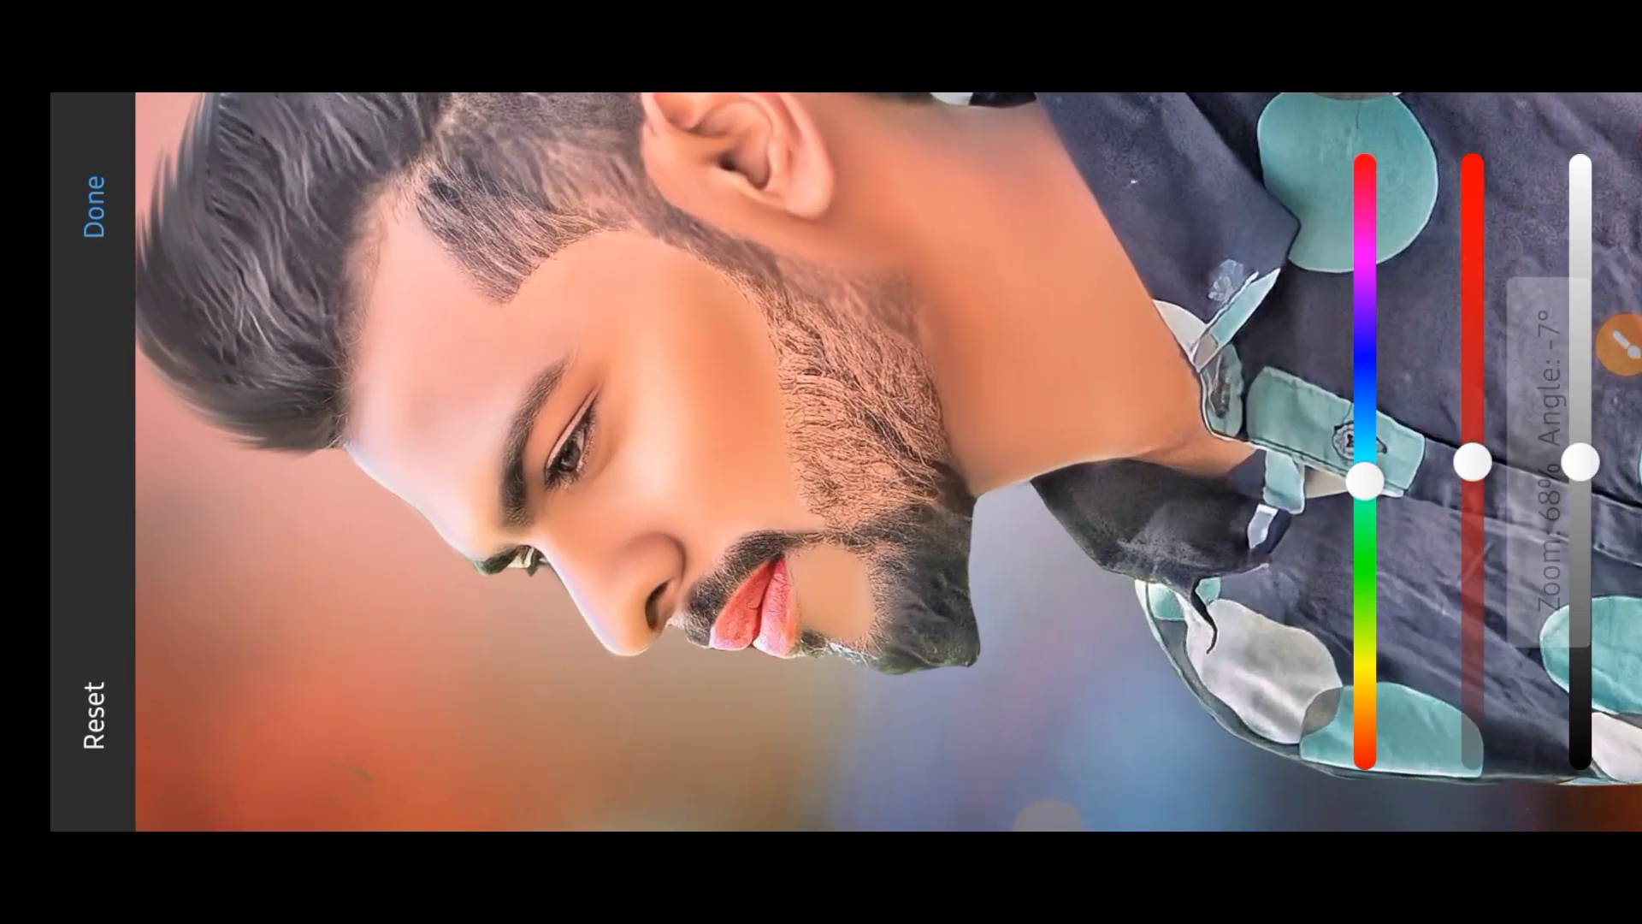
pyautogui.moveTo(1581, 462); pyautogui.dragTo(1580, 545)
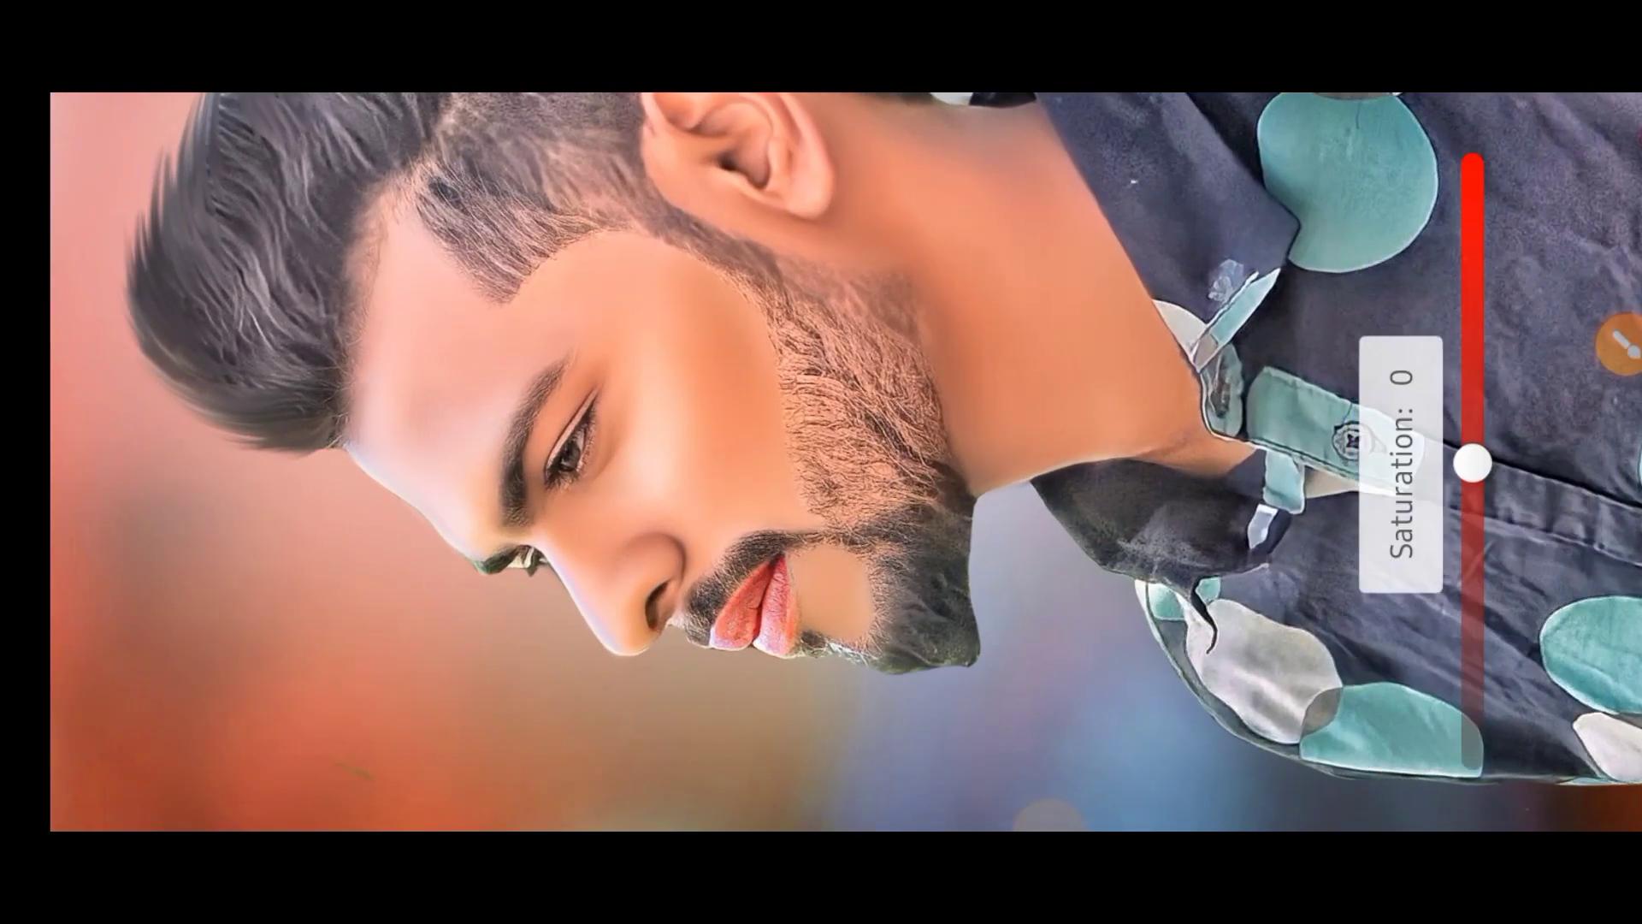
pyautogui.moveTo(1473, 462); pyautogui.dragTo(1473, 396)
pyautogui.scroll(-2, 821, 461)
pyautogui.click(94, 206)
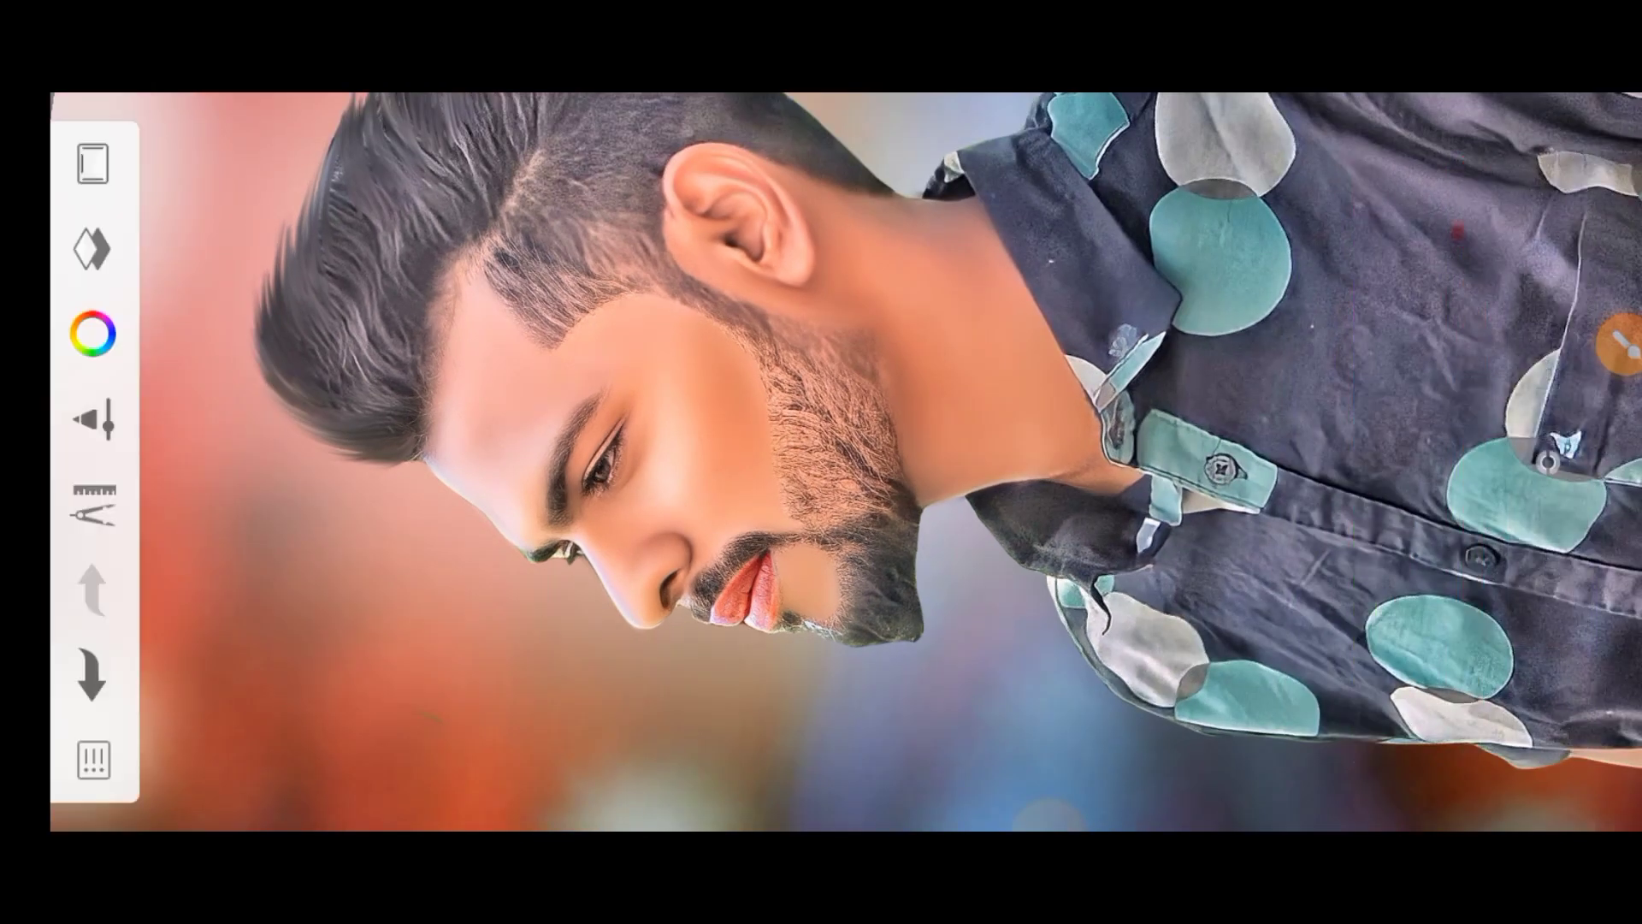
# Lower the Soft Light lip layer's opacity to 50.
pyautogui.click(92, 249)
pyautogui.click(1108, 180)
pyautogui.moveTo(656, 359); pyautogui.dragTo(657, 453)
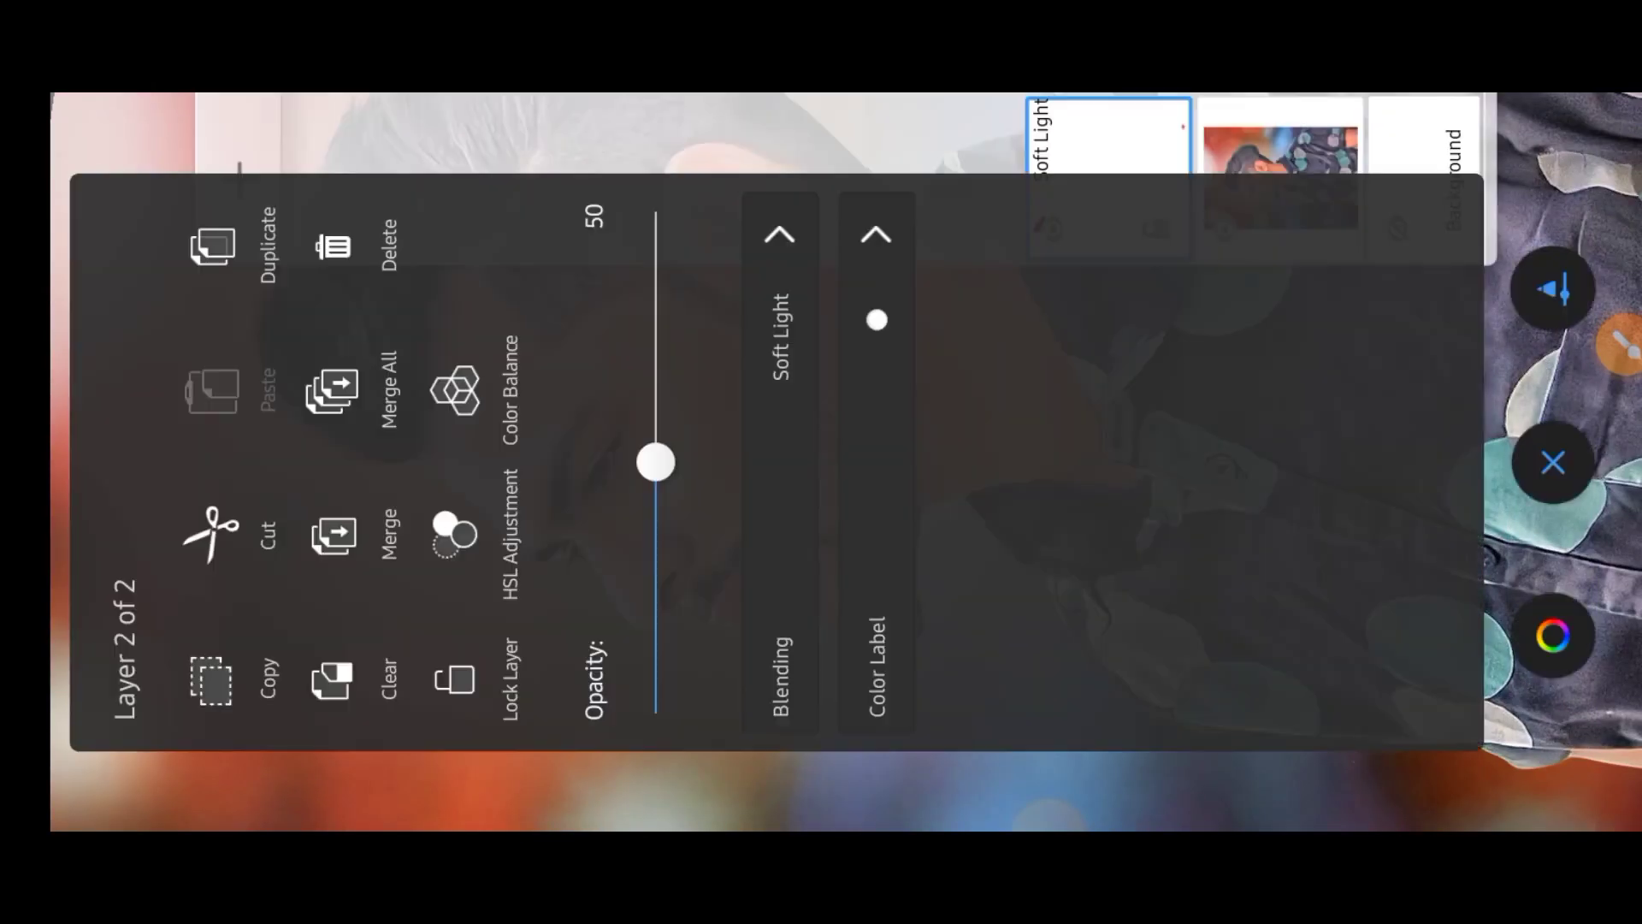
# Close the layer panels and review the subtly reddened lips.
pyautogui.click(1565, 685)
pyautogui.click(93, 249)
pyautogui.scroll(-3, 821, 462)
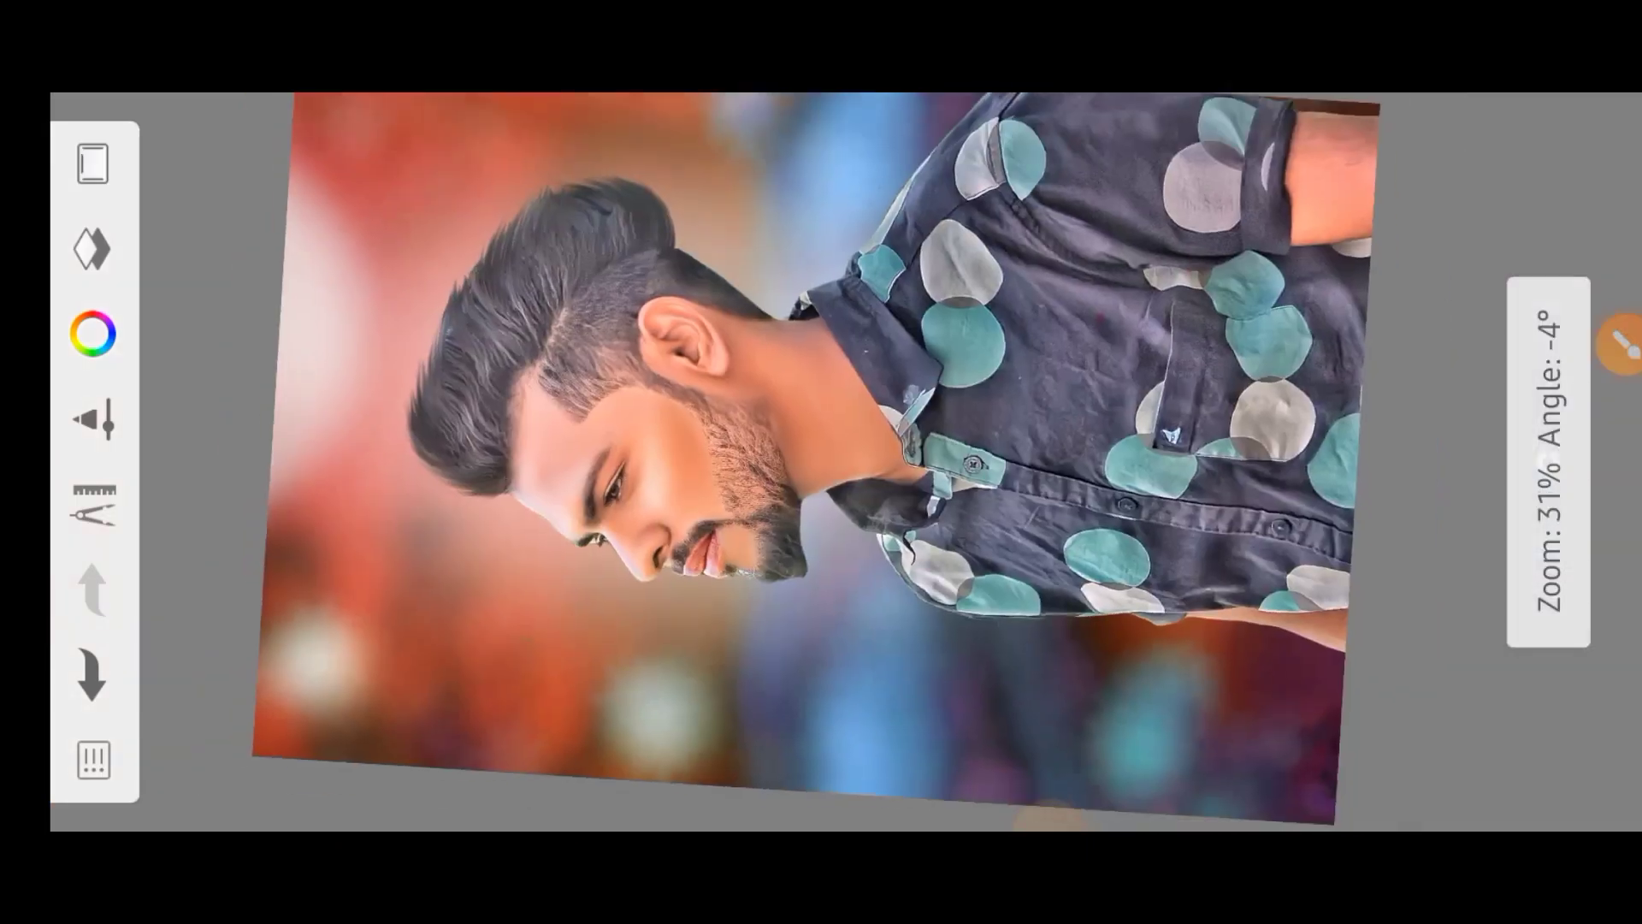
pyautogui.scroll(-2, 821, 461)
pyautogui.scroll(1, 821, 462)
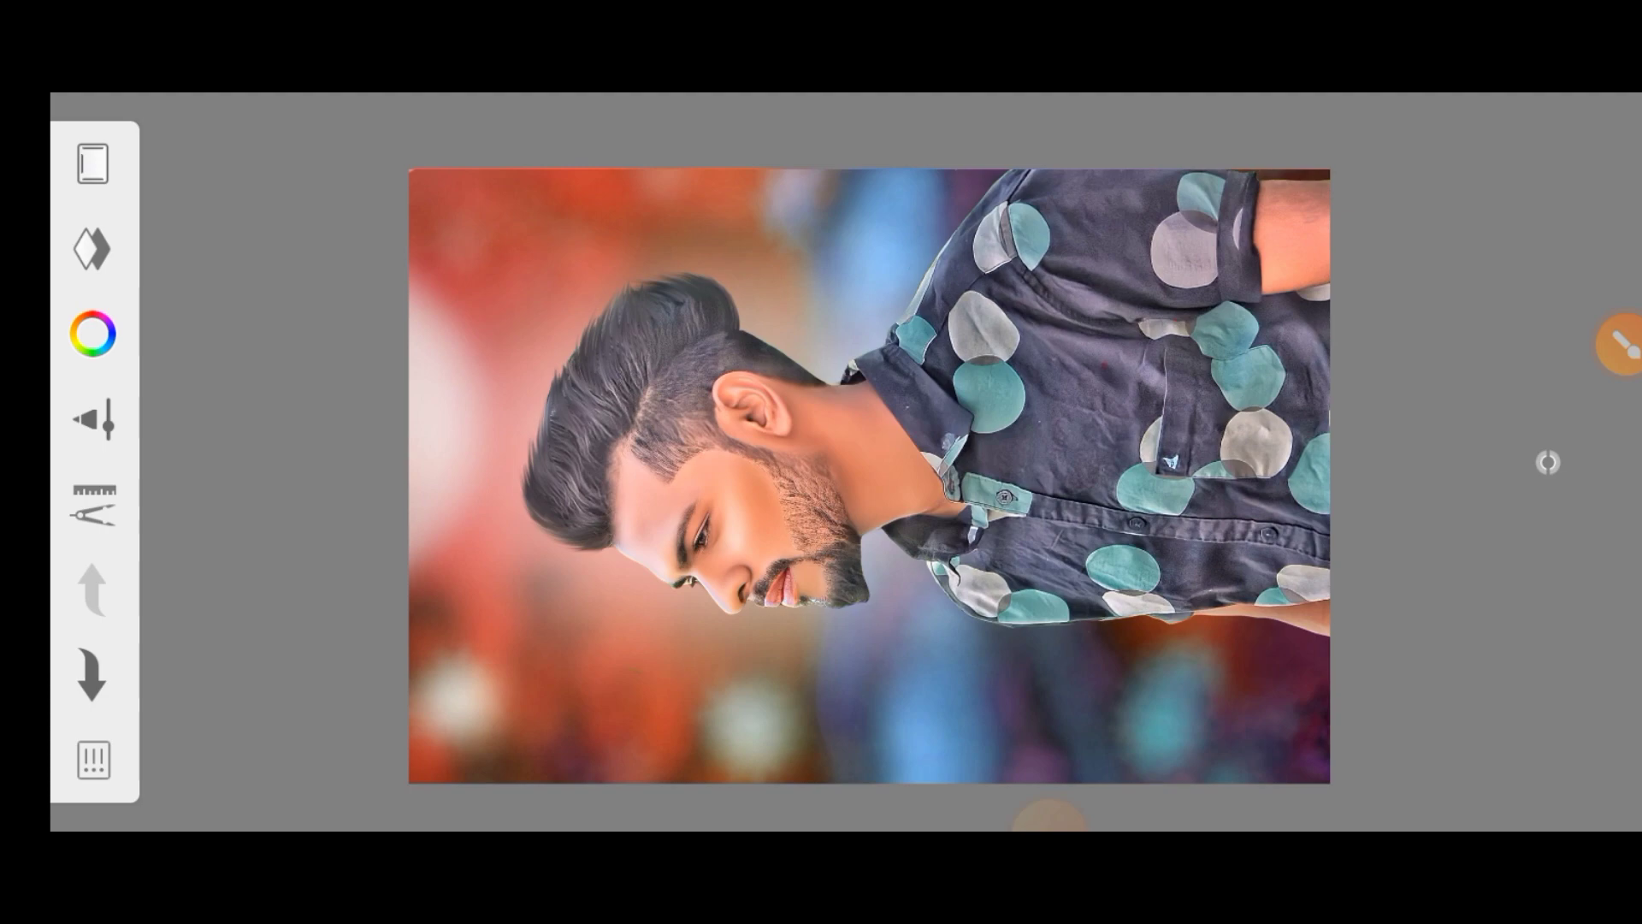
# Merge the Soft Light layer and portrait into one Background layer with Merge All.
pyautogui.click(92, 249)
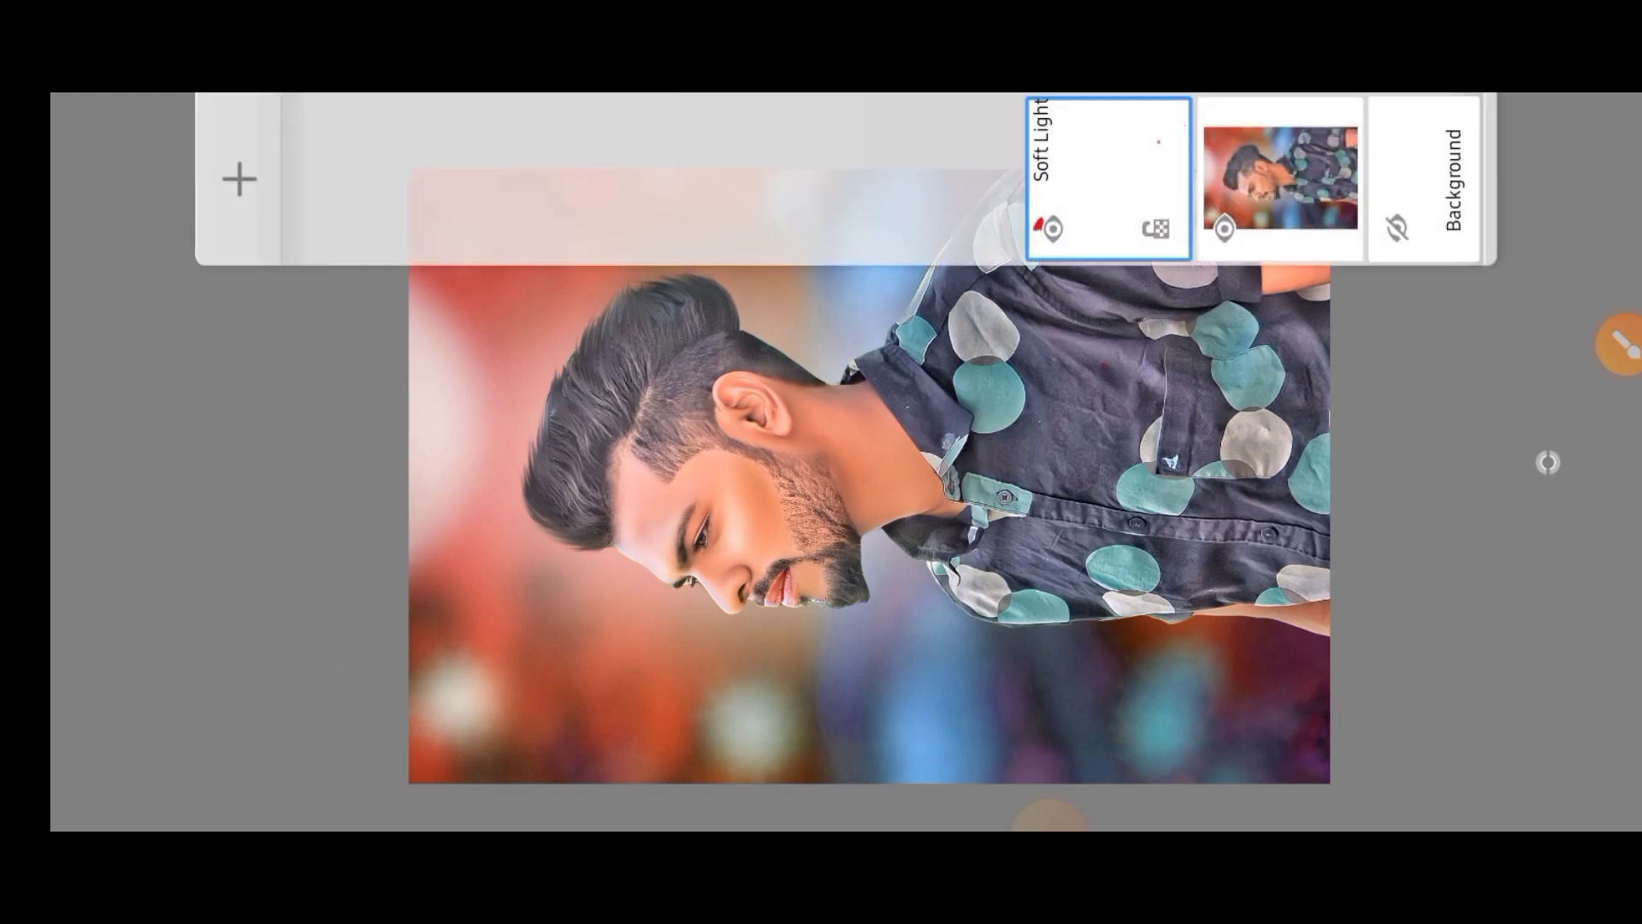
pyautogui.click(1109, 175)
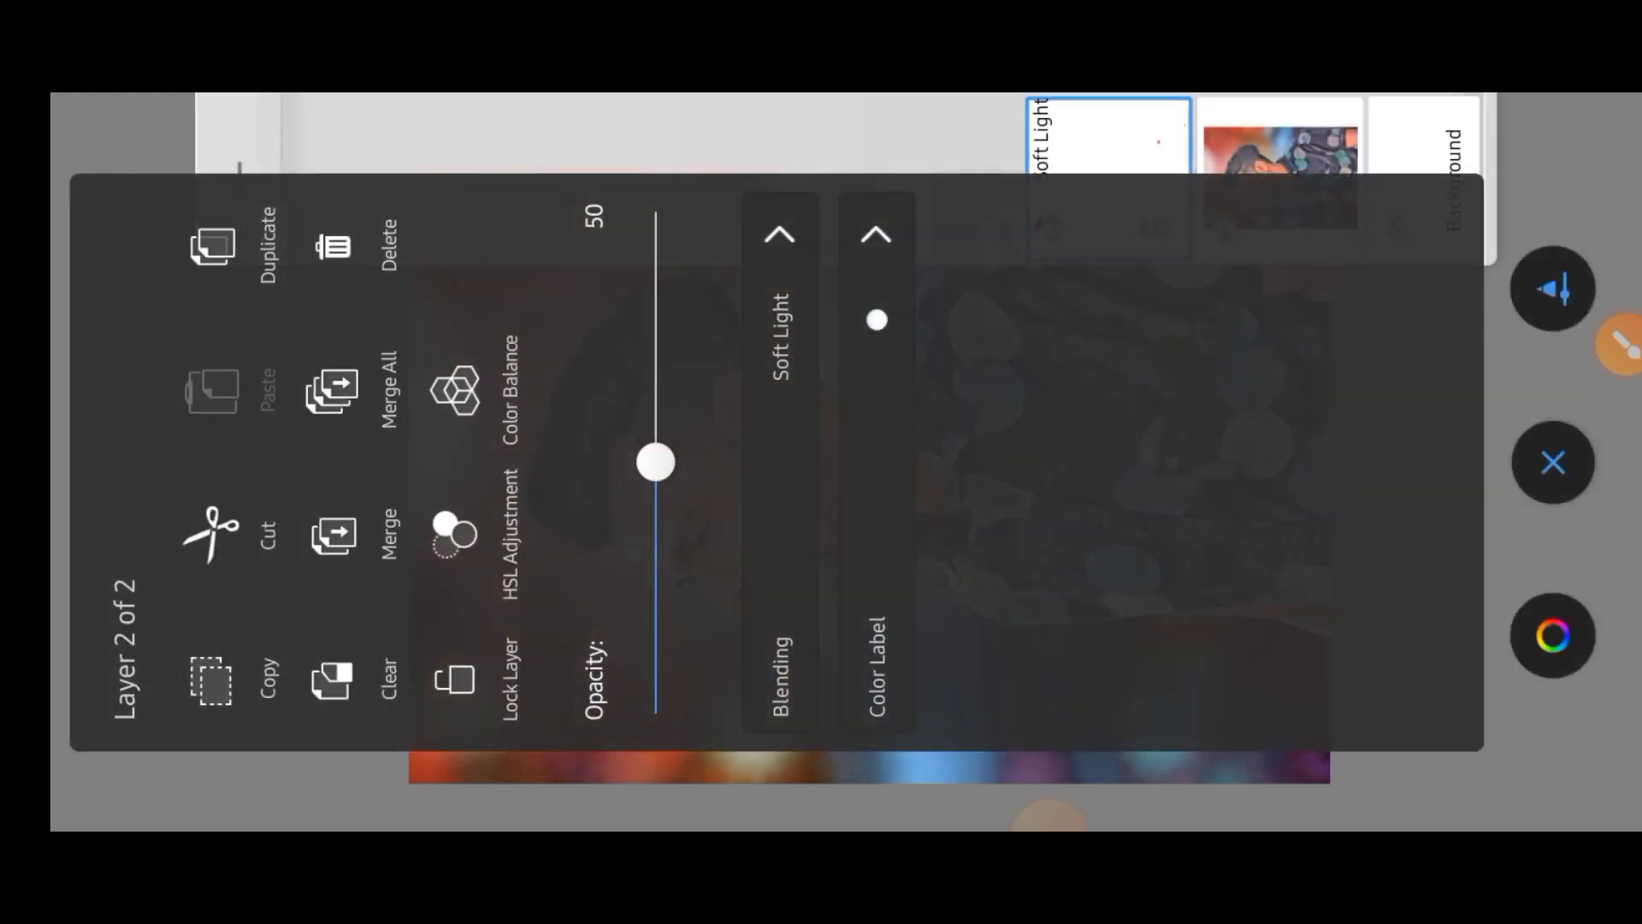
pyautogui.click(332, 389)
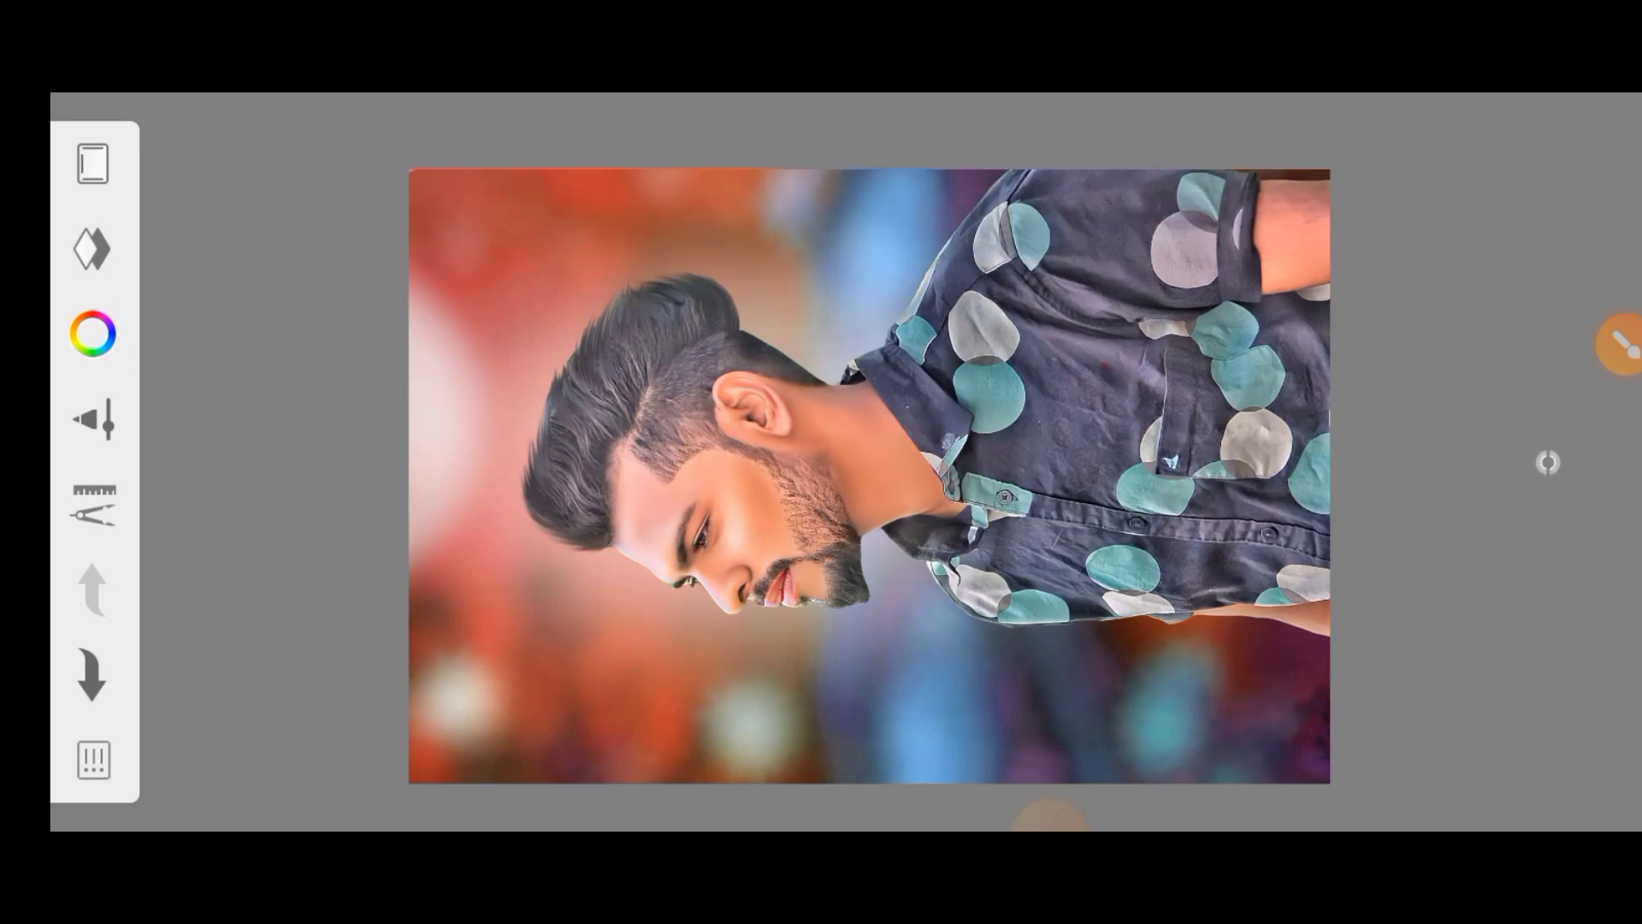
pyautogui.scroll(-3, 870, 477)
pyautogui.scroll(1, 870, 476)
pyautogui.scroll(2, 870, 477)
pyautogui.scroll(-1, 870, 477)
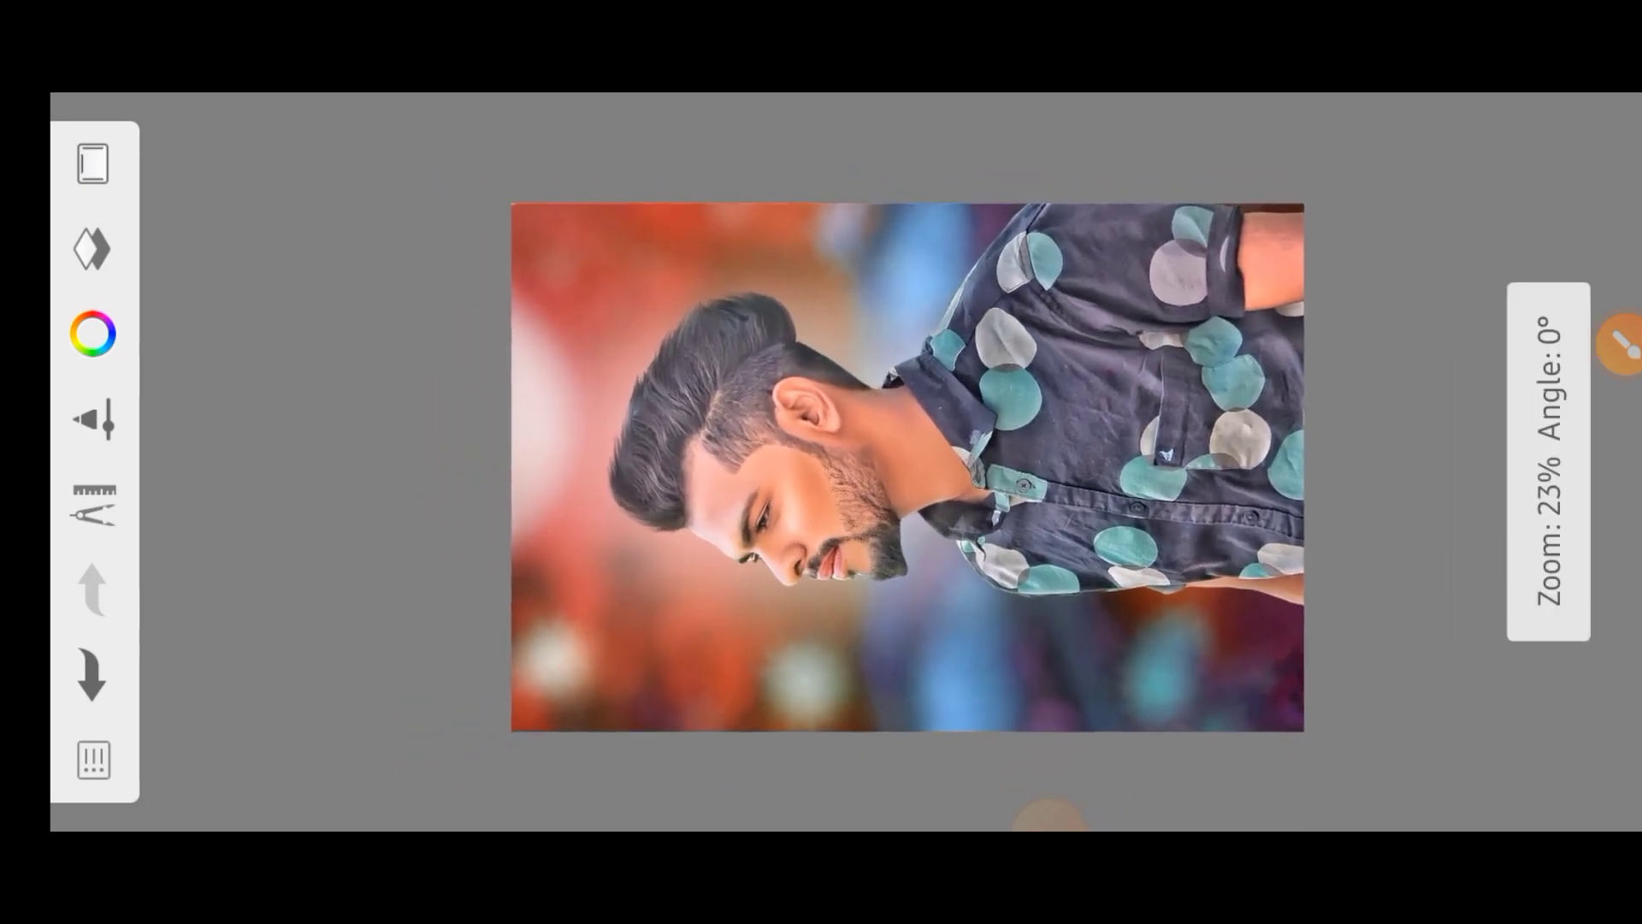
pyautogui.scroll(1, 855, 471)
pyautogui.scroll(1, 855, 470)
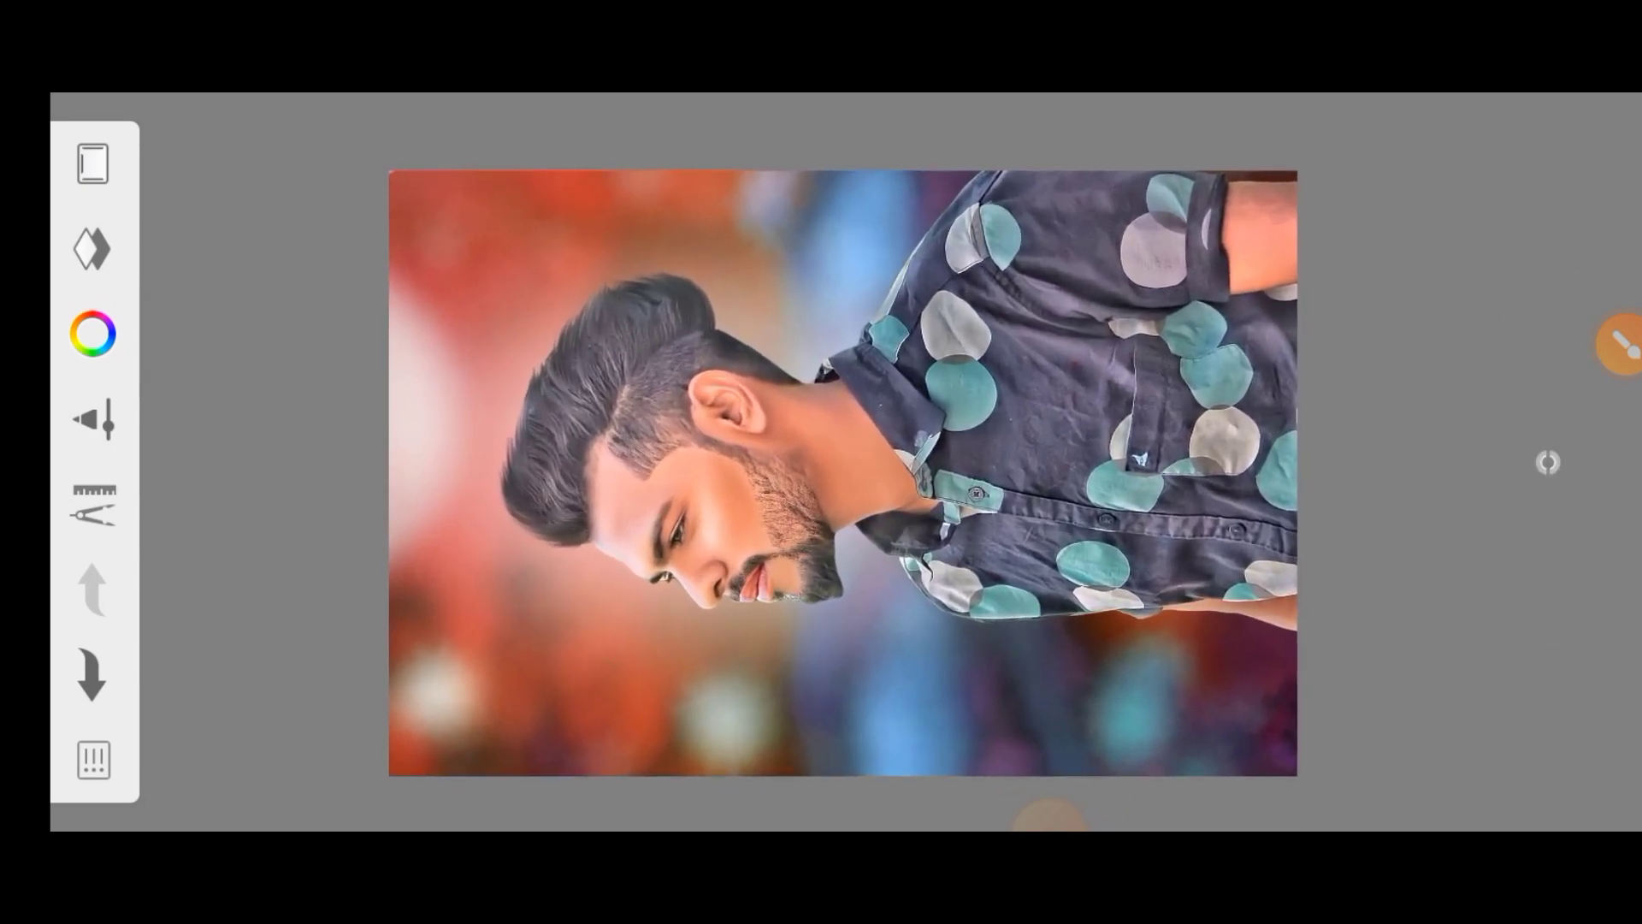
# Save the finished portrait to the device via Share > Save to device.
pyautogui.click(93, 758)
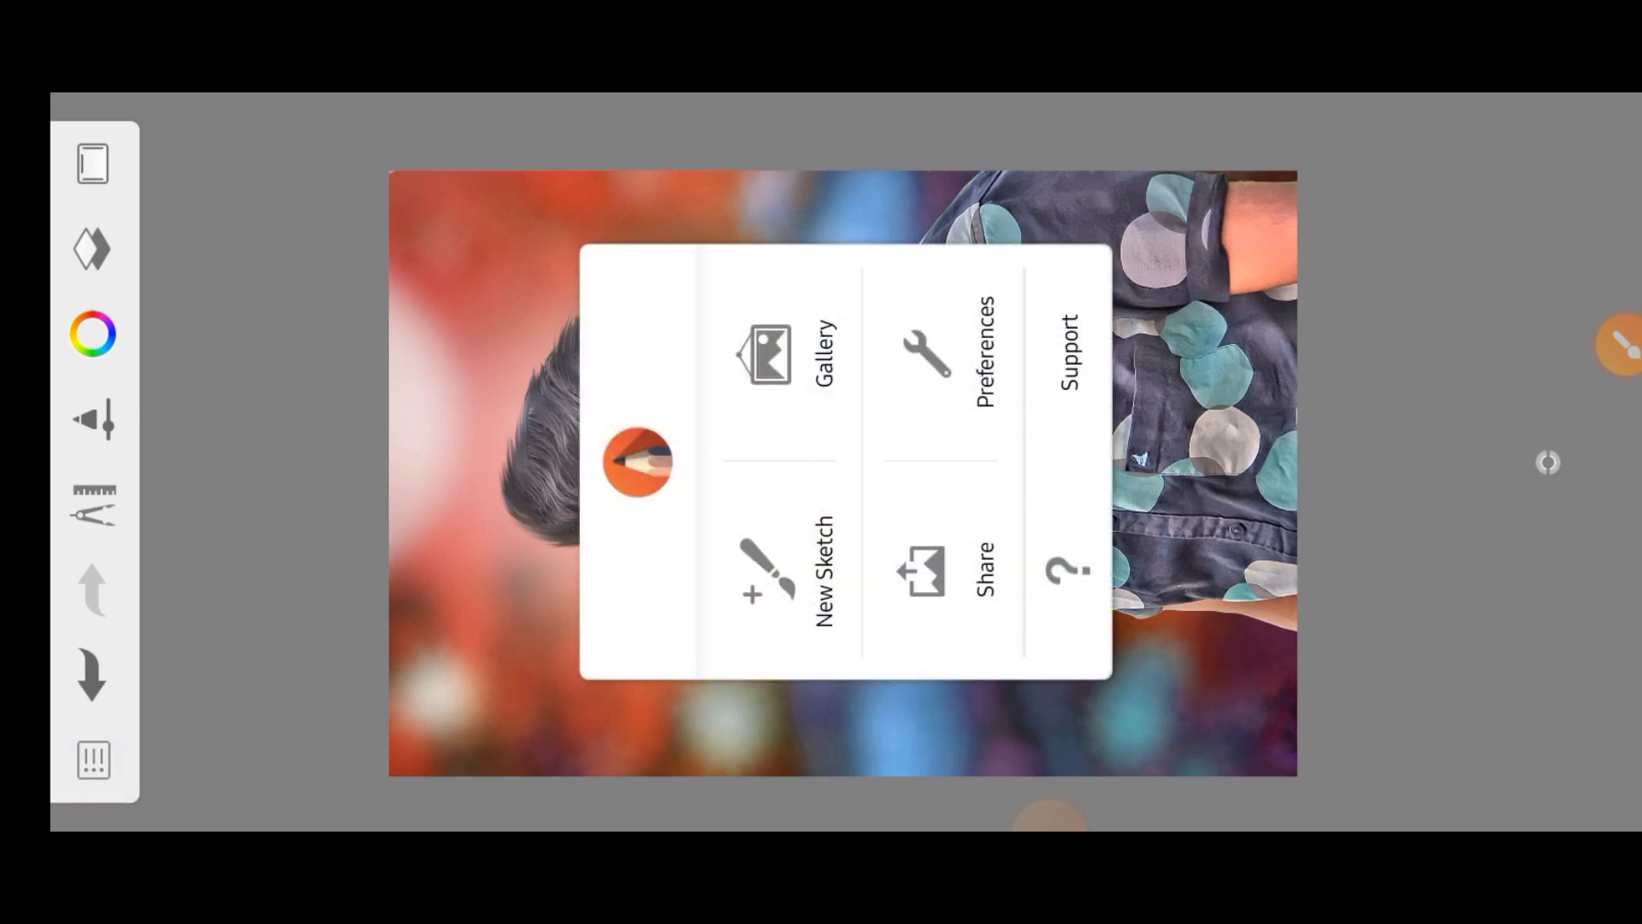
pyautogui.click(945, 569)
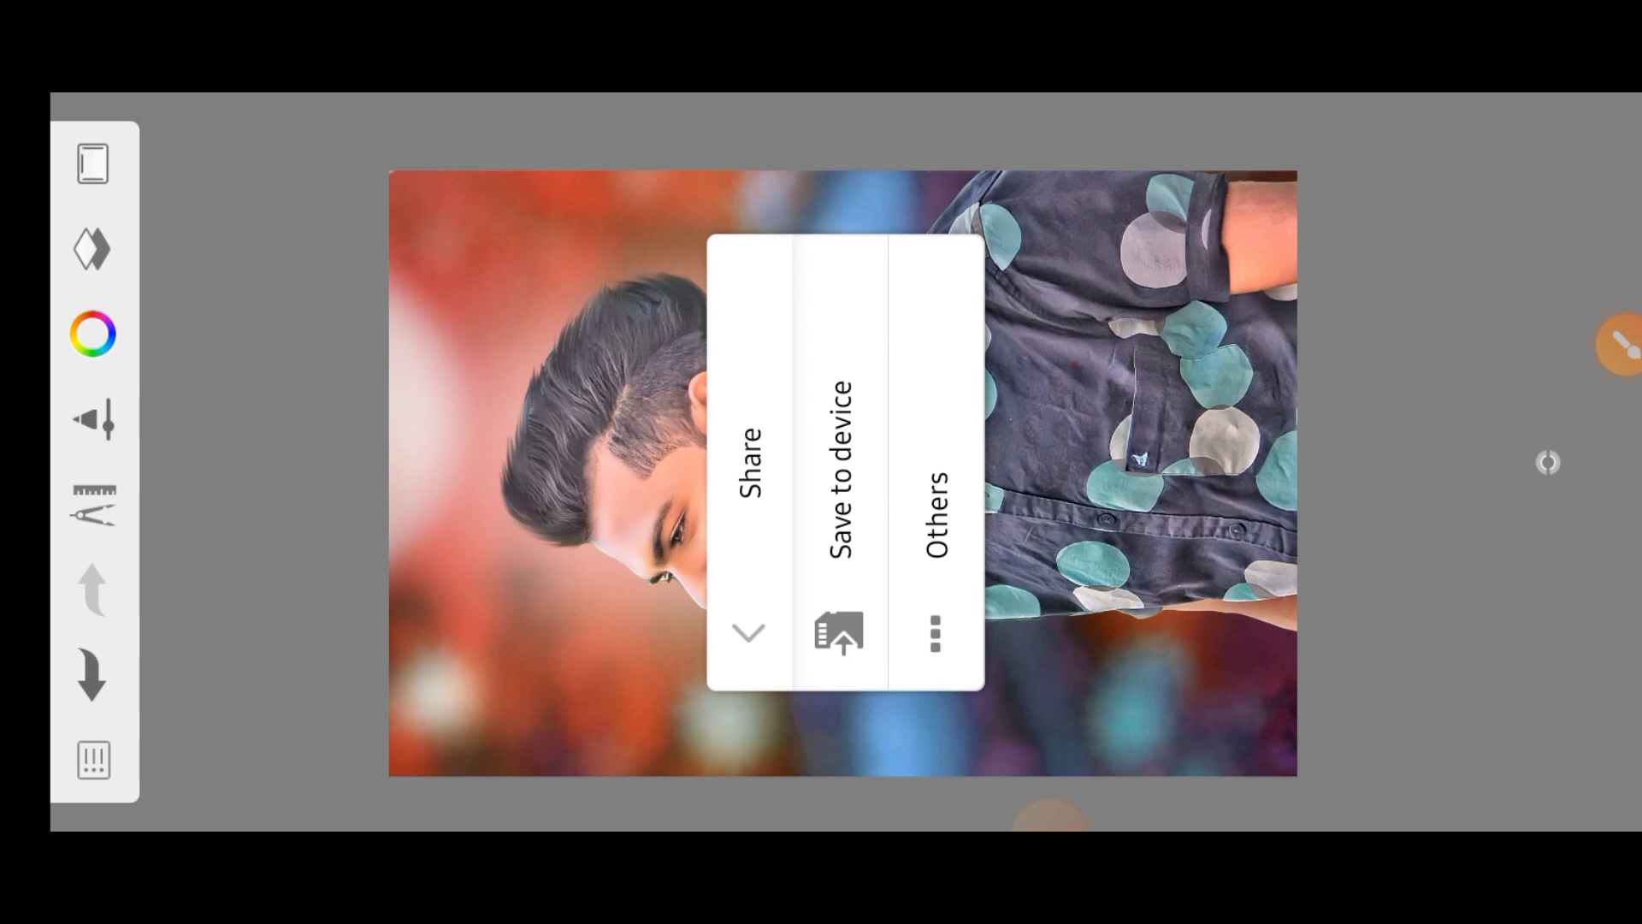
pyautogui.click(840, 470)
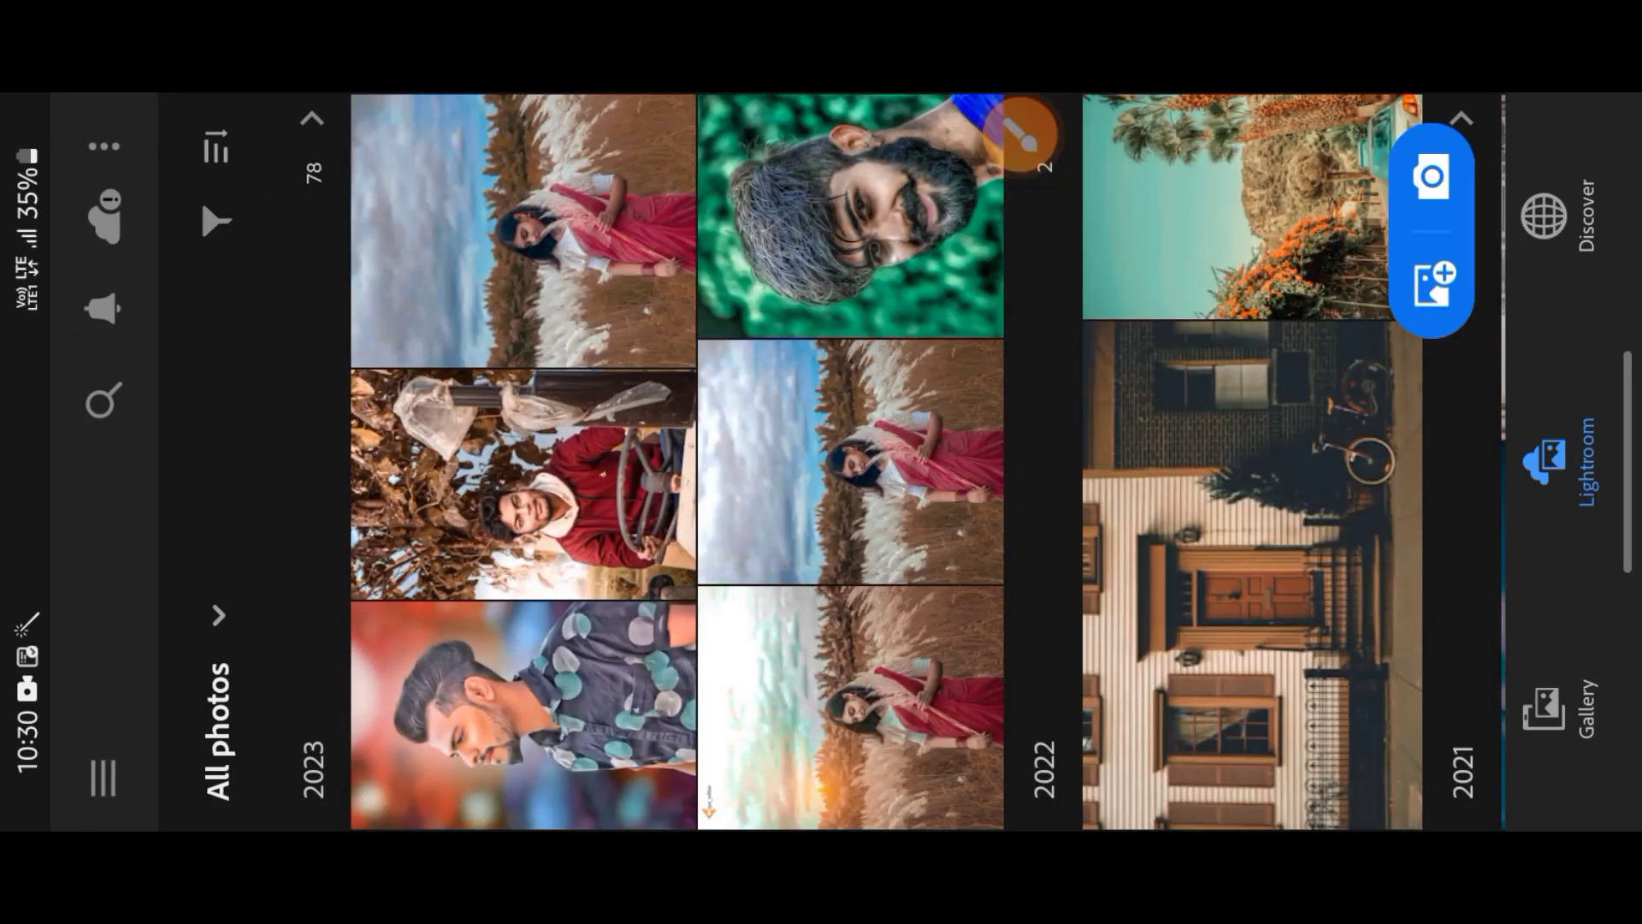
# Open the polka-dot-shirt portrait for editing in Lightroom.
pyautogui.click(524, 714)
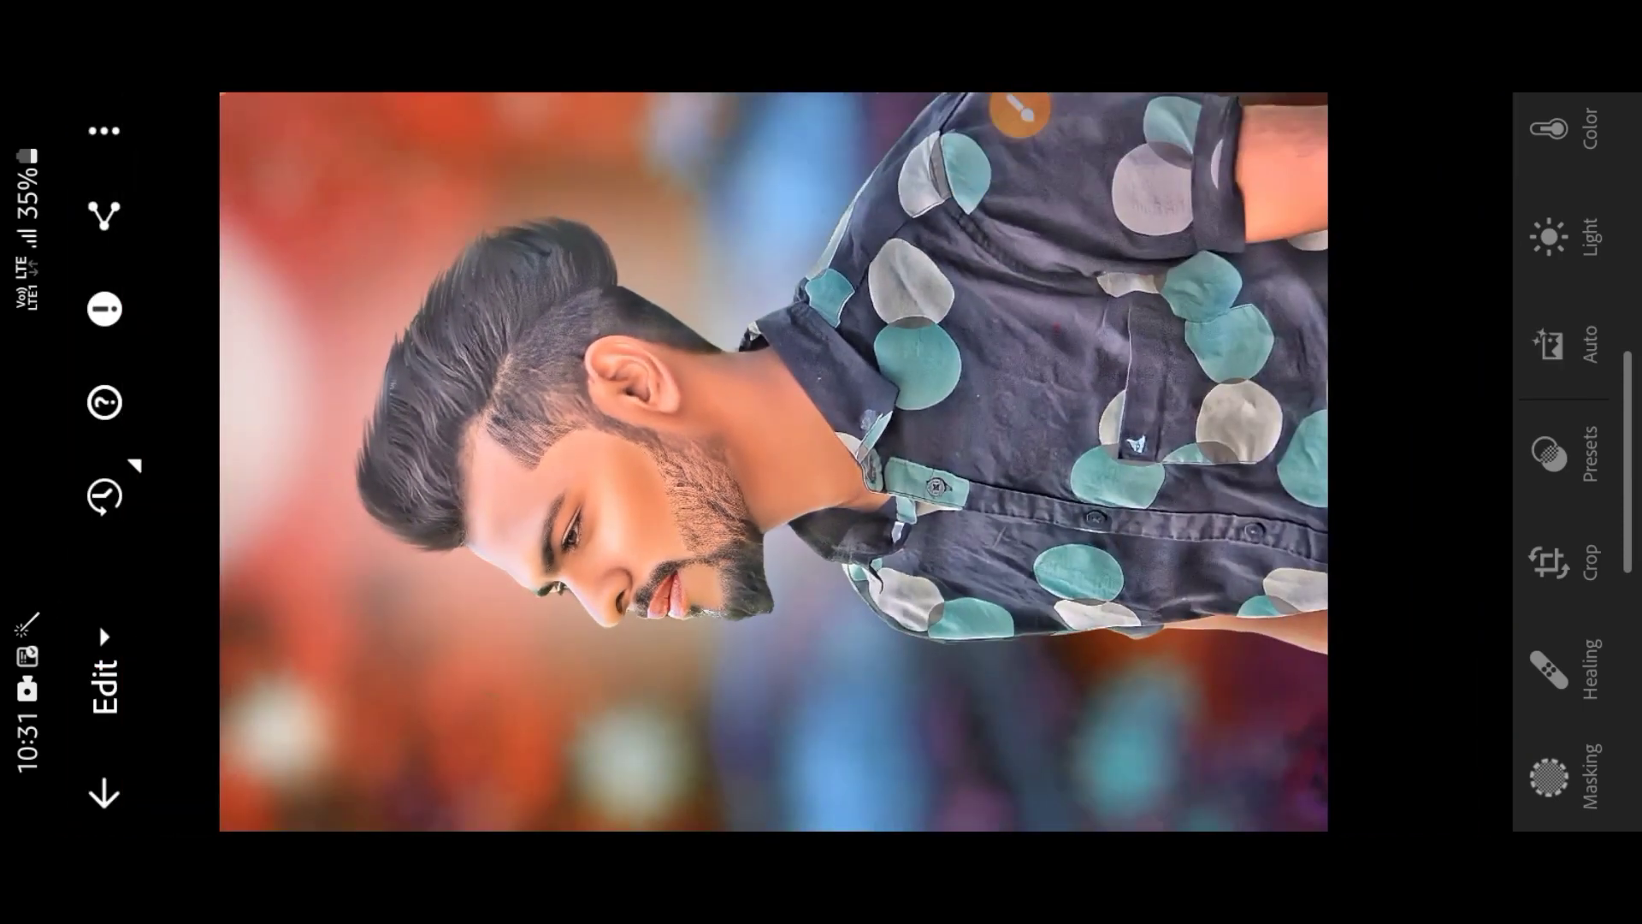
pyautogui.click(1020, 113)
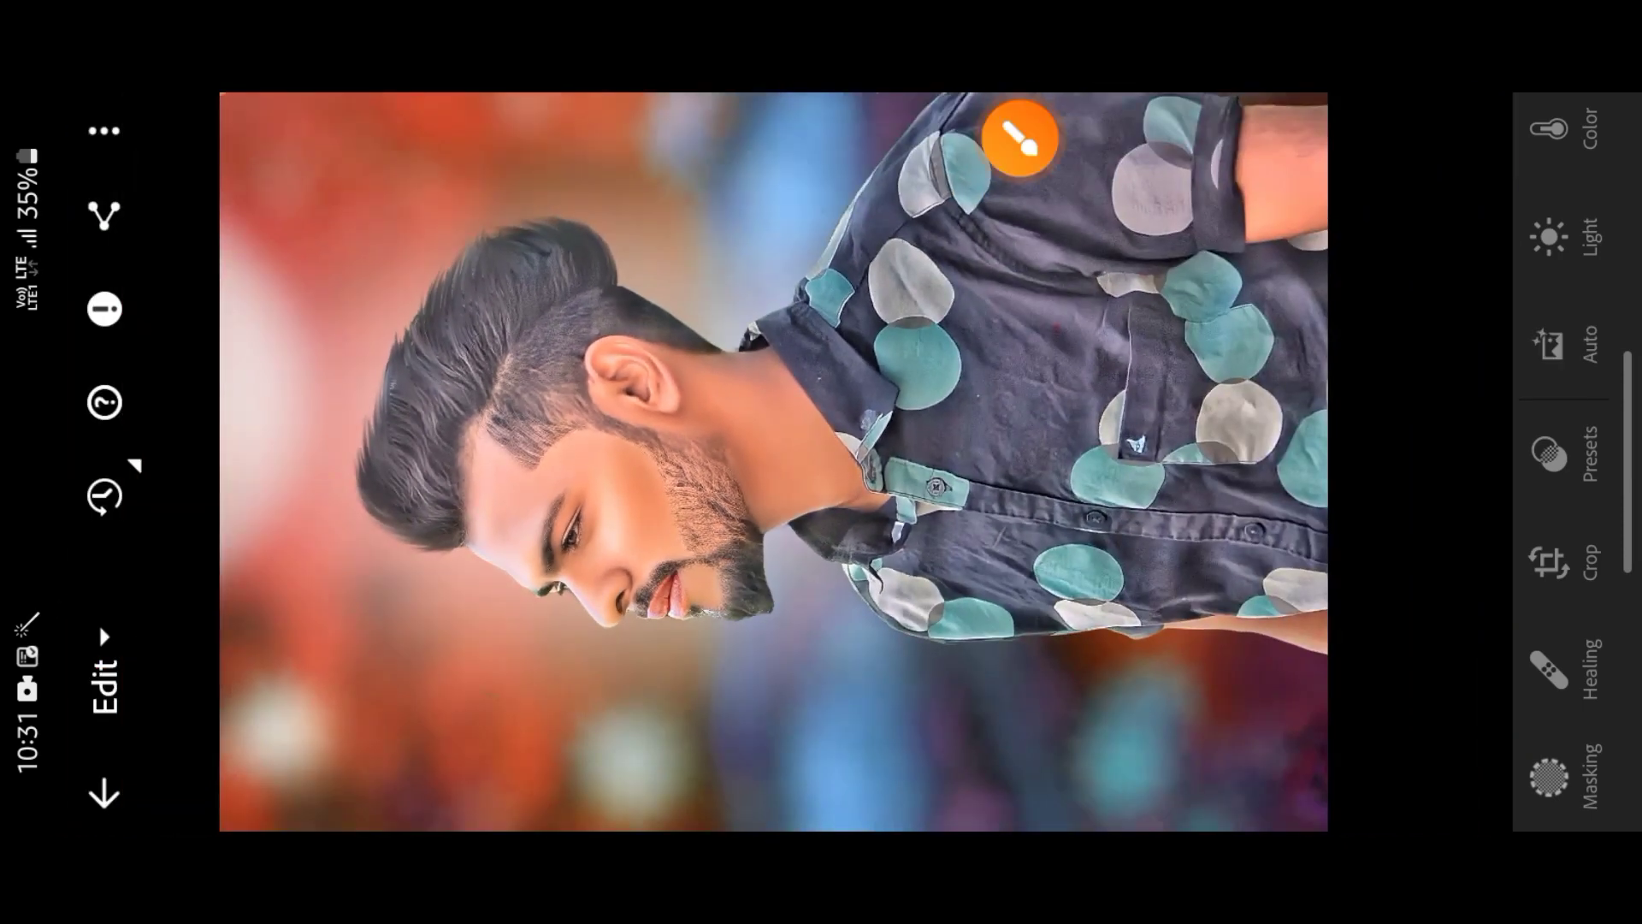
pyautogui.moveTo(1293, 221); pyautogui.dragTo(1470, 303)
pyautogui.moveTo(1396, 320); pyautogui.dragTo(1486, 334)
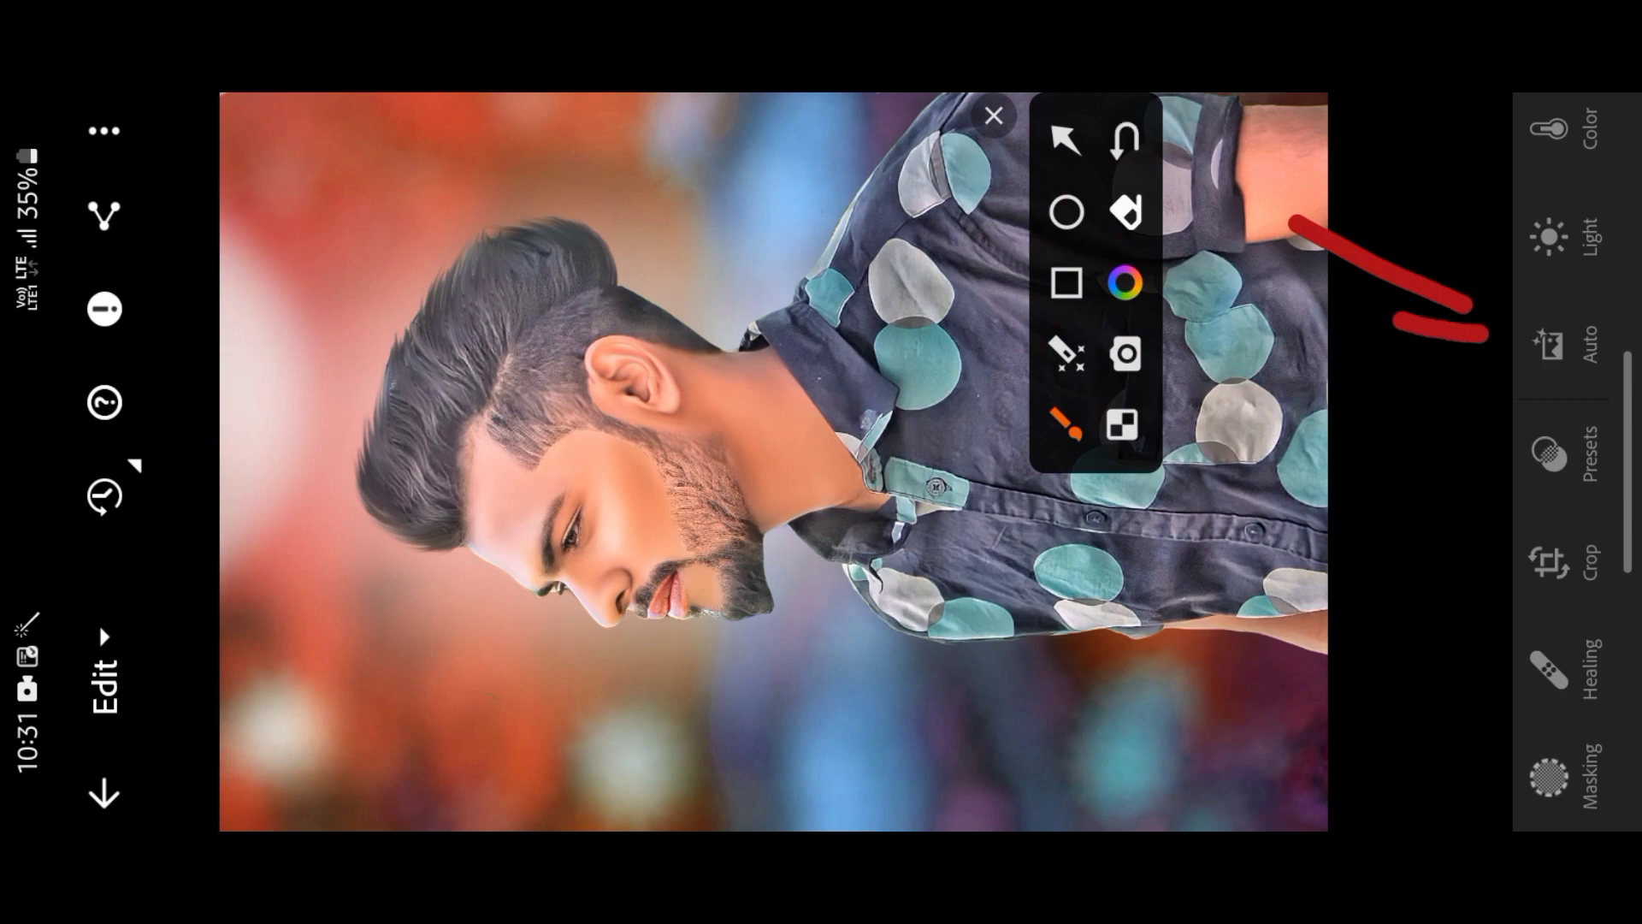
# Apply Auto tone (Exposure -0.11EV, Contrast 7, Highlights -6, Shadows 21) and view Light settings.
pyautogui.click(993, 115)
pyautogui.click(1553, 344)
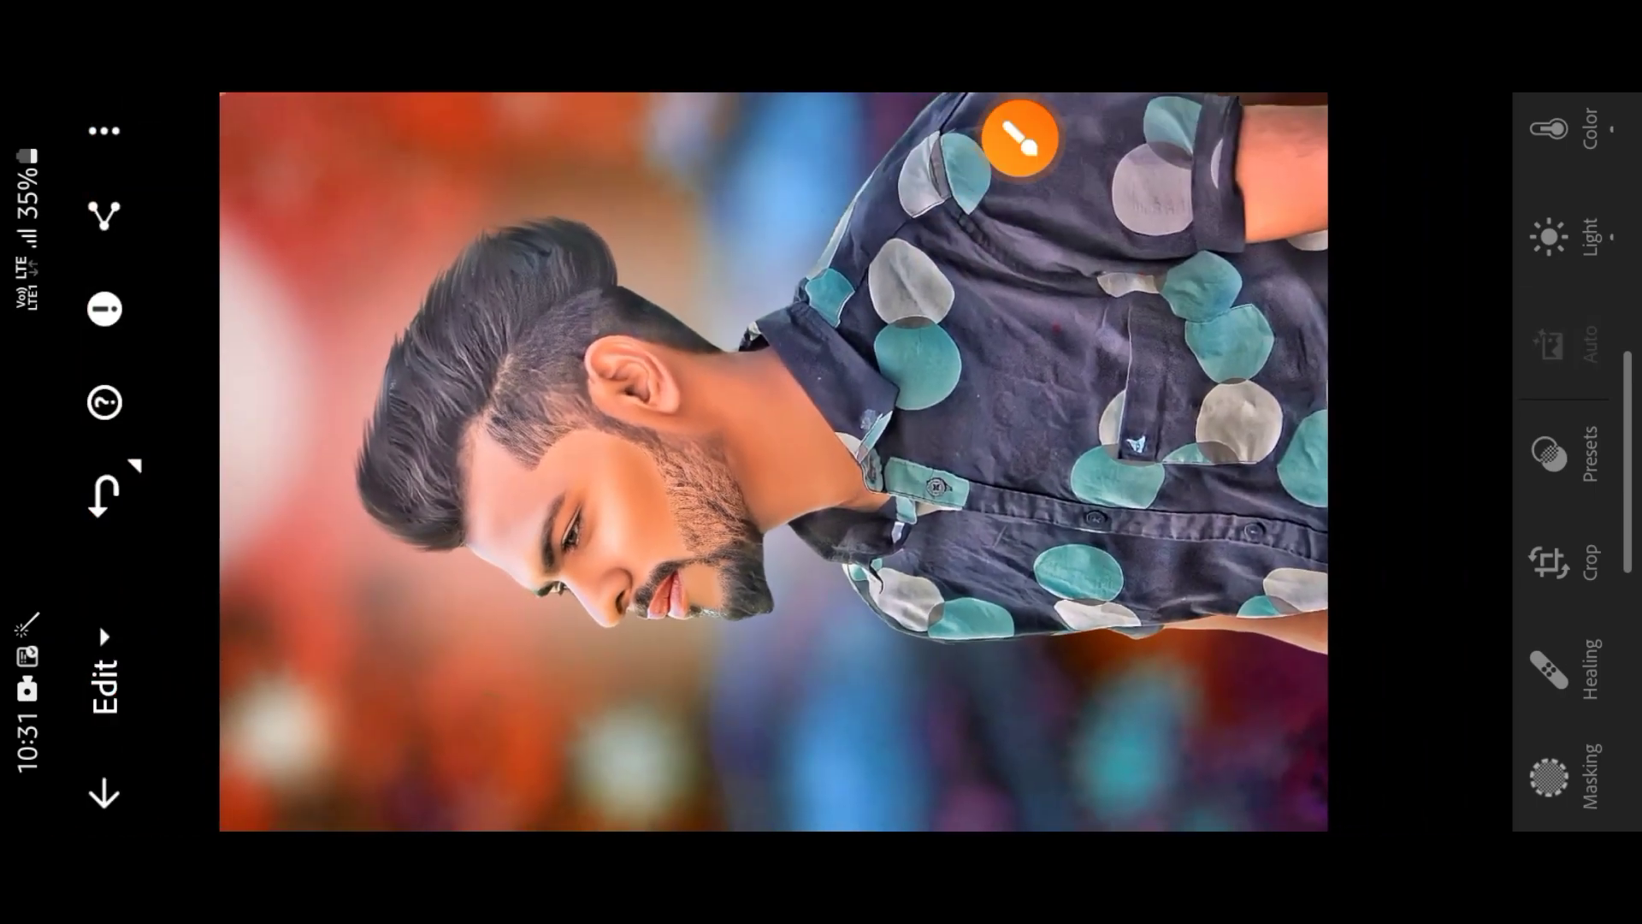
pyautogui.click(1020, 136)
pyautogui.moveTo(1339, 376); pyautogui.dragTo(1486, 295)
pyautogui.click(1419, 291)
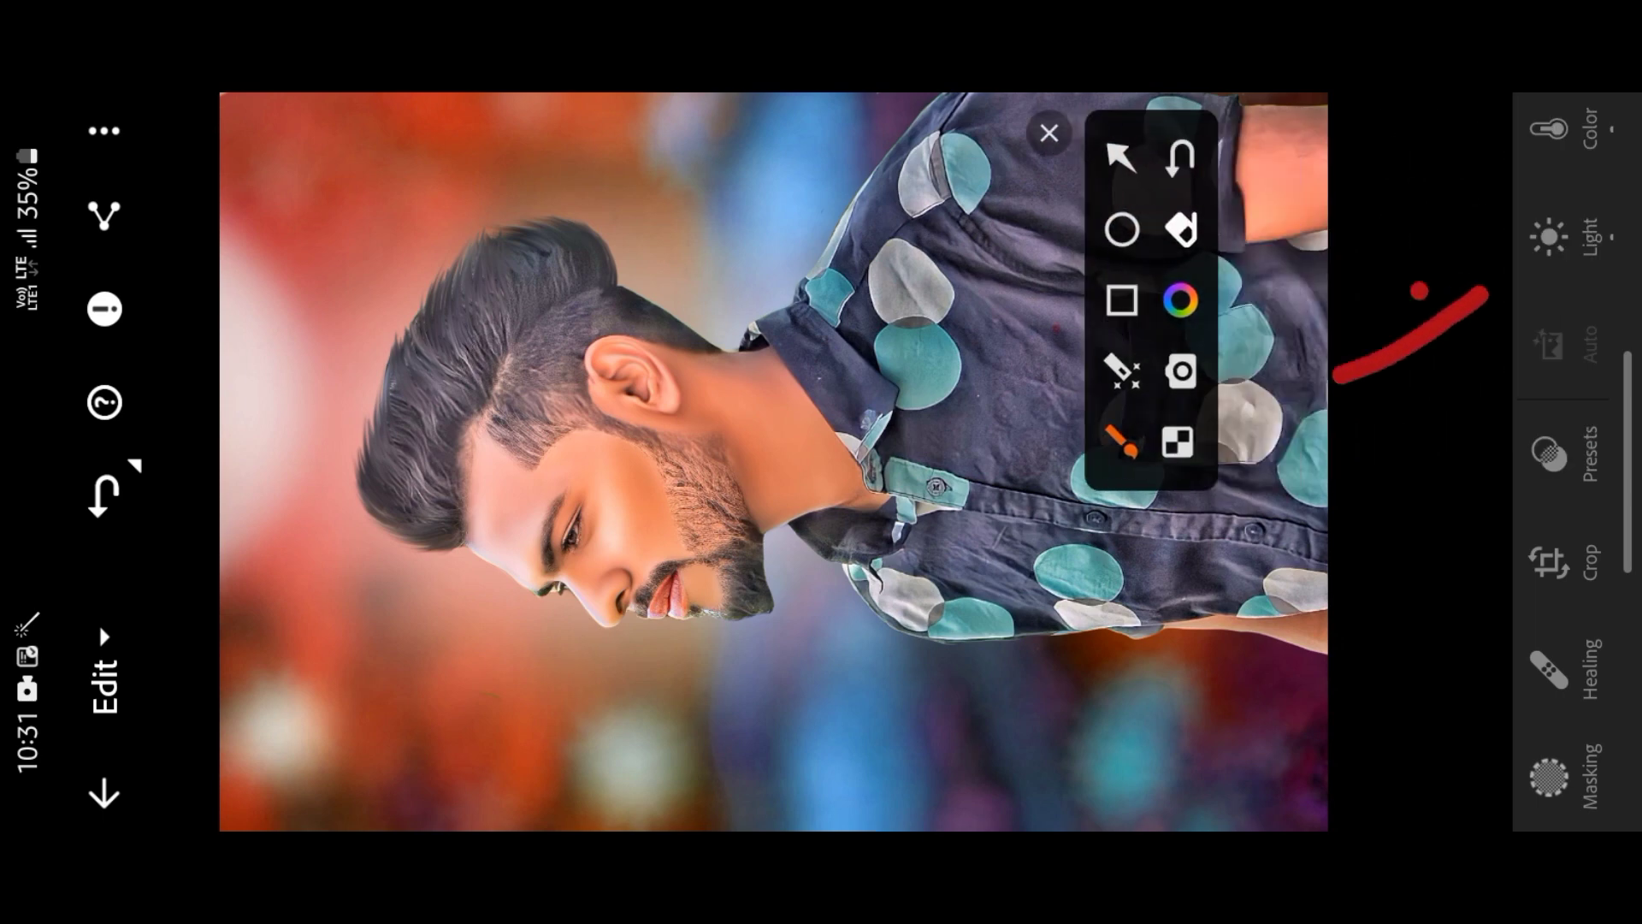
pyautogui.click(1048, 133)
pyautogui.click(1549, 235)
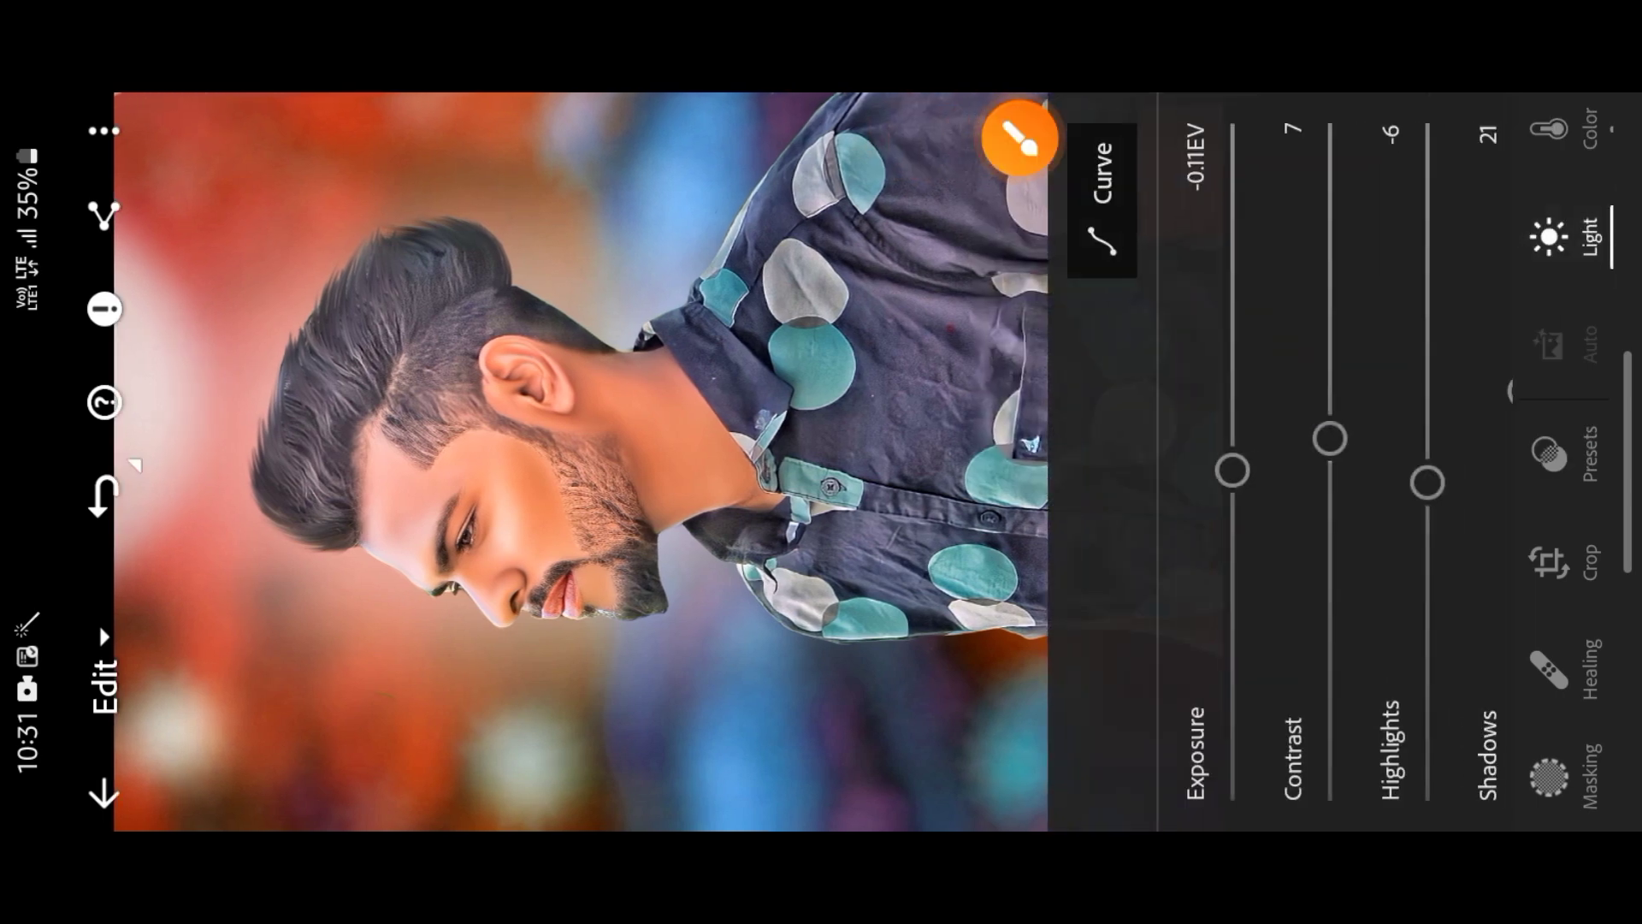
# Raise Contrast to 35 and show the Color panel (Temp 0, Tint 0, Vibrance 11).
pyautogui.click(1020, 137)
pyautogui.moveTo(1265, 470)
pyautogui.mouseDown()
pyautogui.moveTo(1308, 414)
pyautogui.moveTo(1283, 479)
pyautogui.moveTo(1330, 419)
pyautogui.moveTo(1330, 310)
pyautogui.moveTo(1330, 344)
pyautogui.mouseUp()
pyautogui.click(1561, 135)
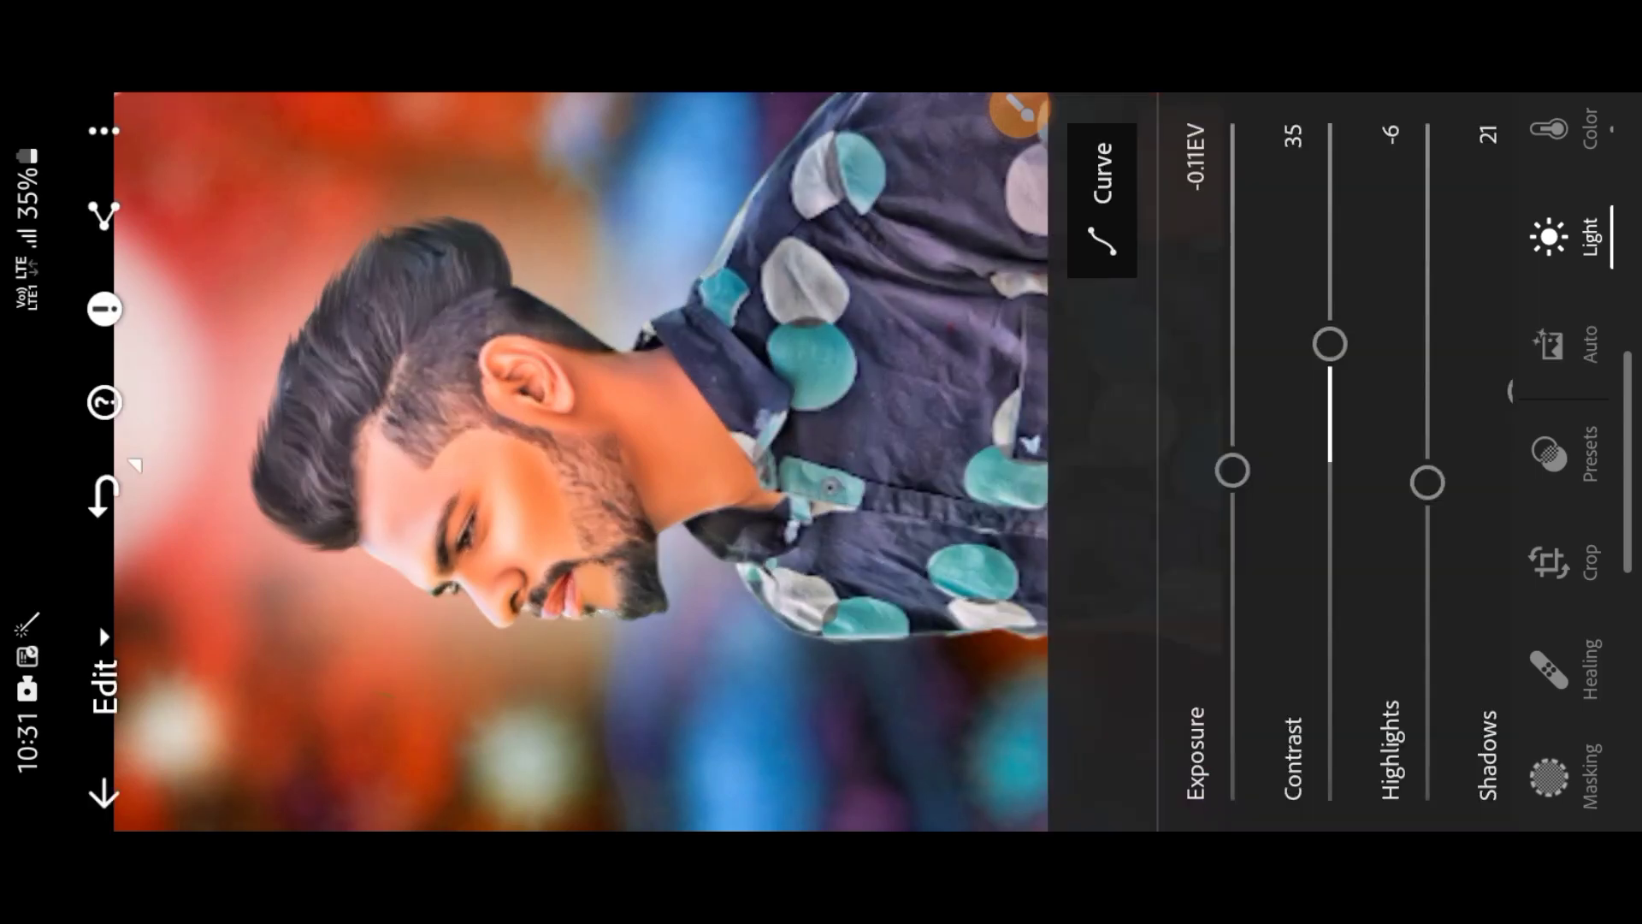
pyautogui.click(1017, 107)
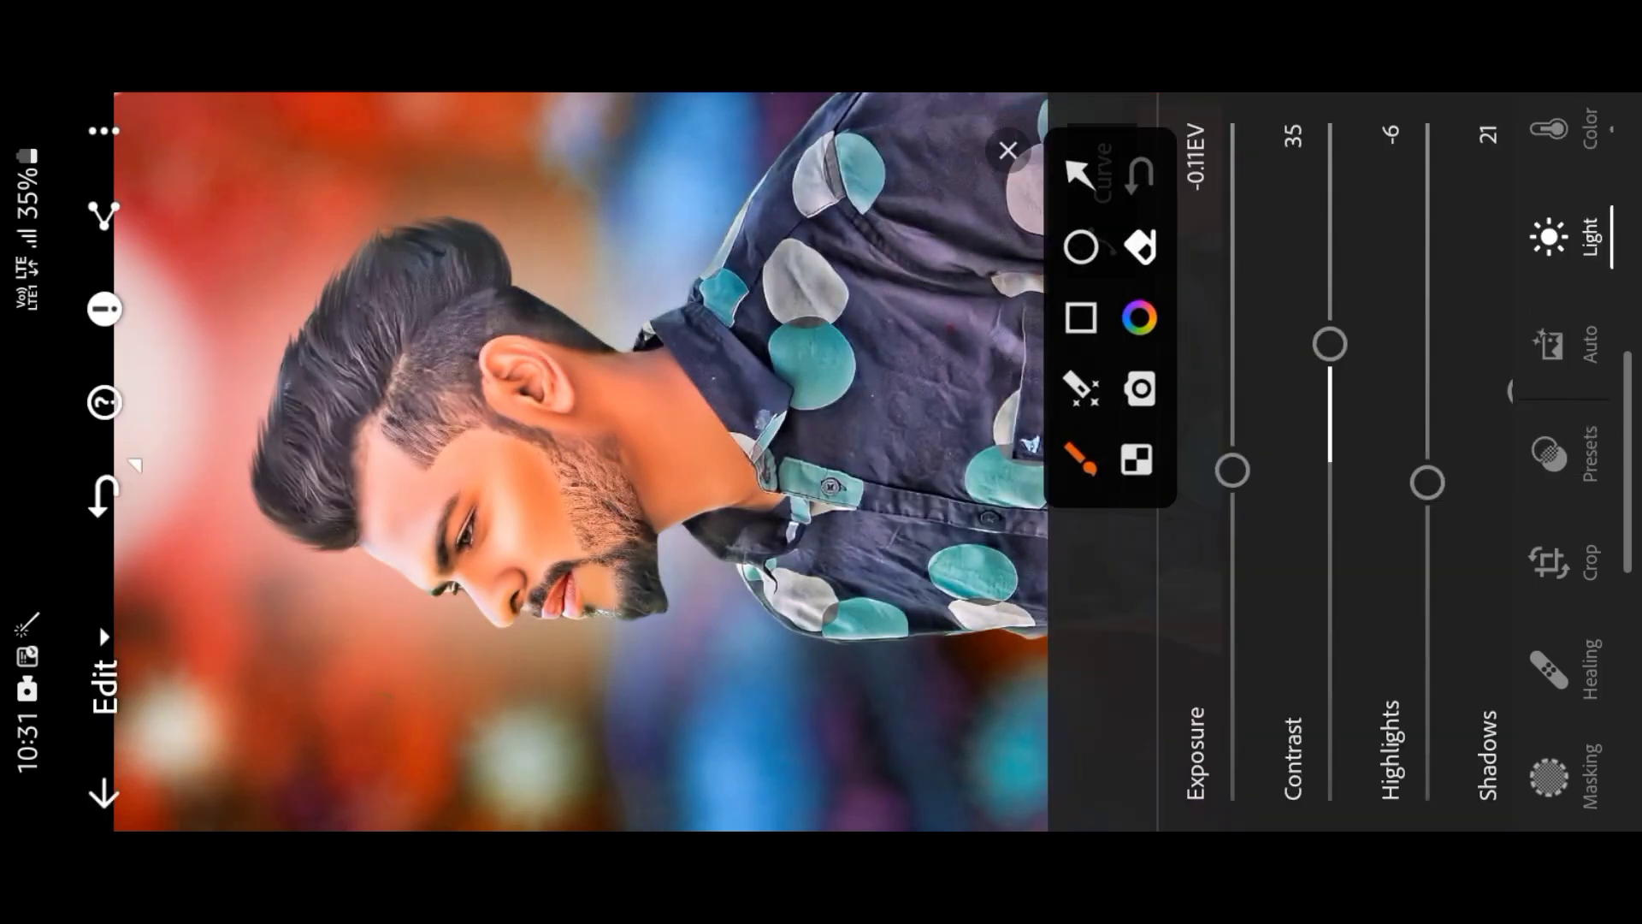
pyautogui.moveTo(1292, 325); pyautogui.dragTo(1454, 213)
pyautogui.click(1394, 225)
pyautogui.click(964, 148)
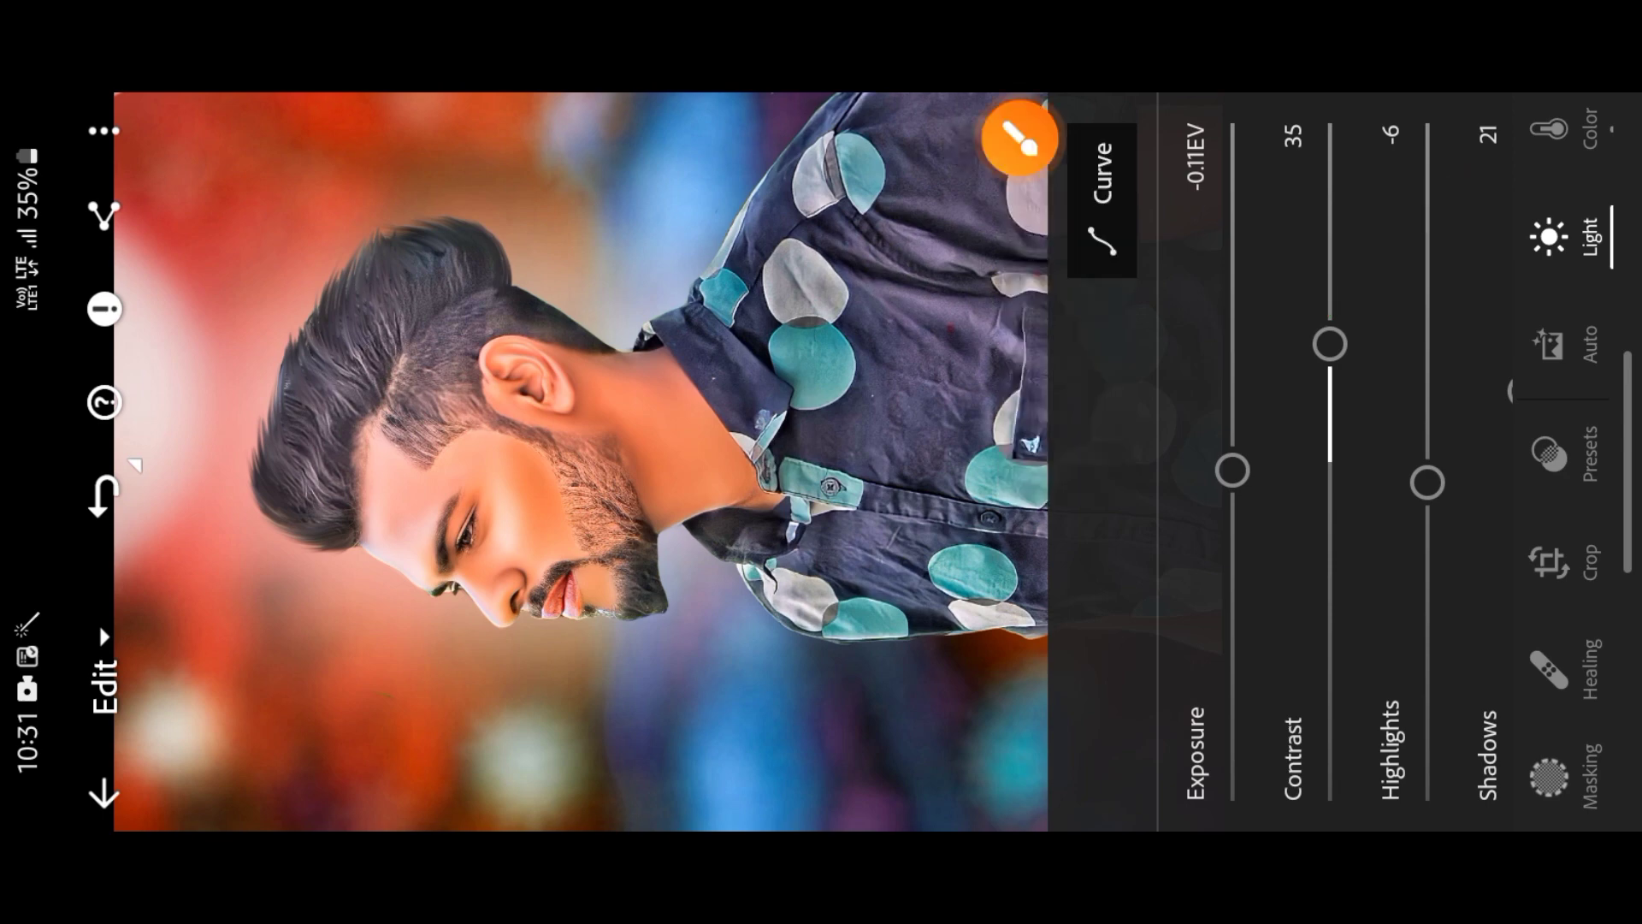
pyautogui.moveTo(1550, 256); pyautogui.dragTo(1550, 581)
pyautogui.click(1550, 458)
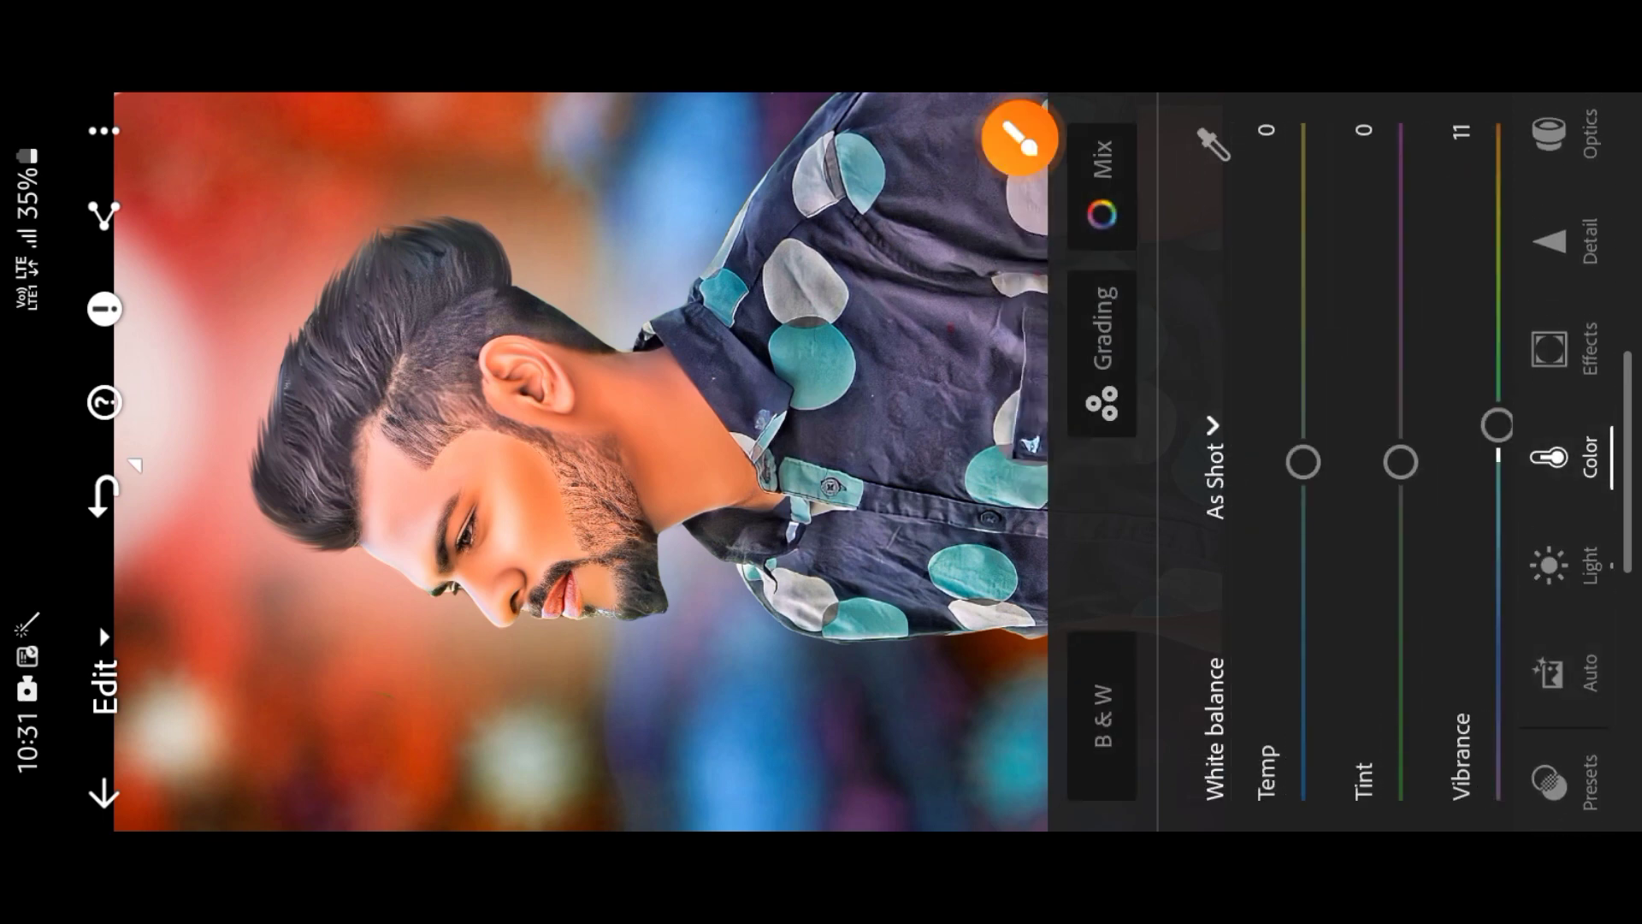
# In Color Mix, lower the red tones' saturation to -17.
pyautogui.click(1018, 137)
pyautogui.moveTo(1292, 436); pyautogui.dragTo(1121, 236)
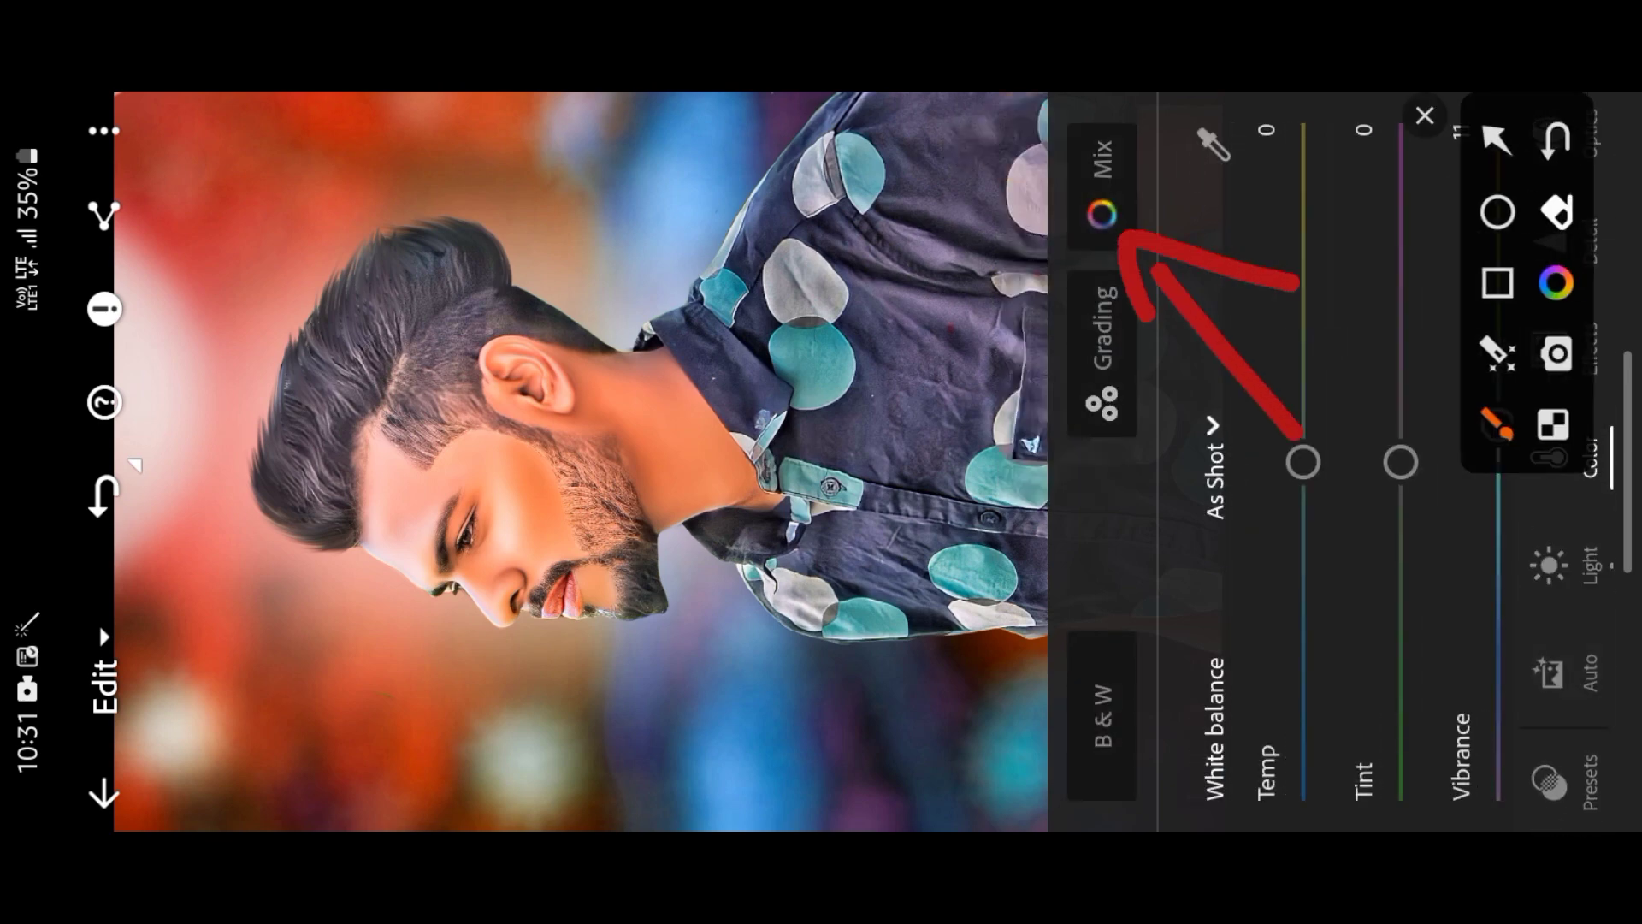
pyautogui.click(1422, 114)
pyautogui.click(1103, 184)
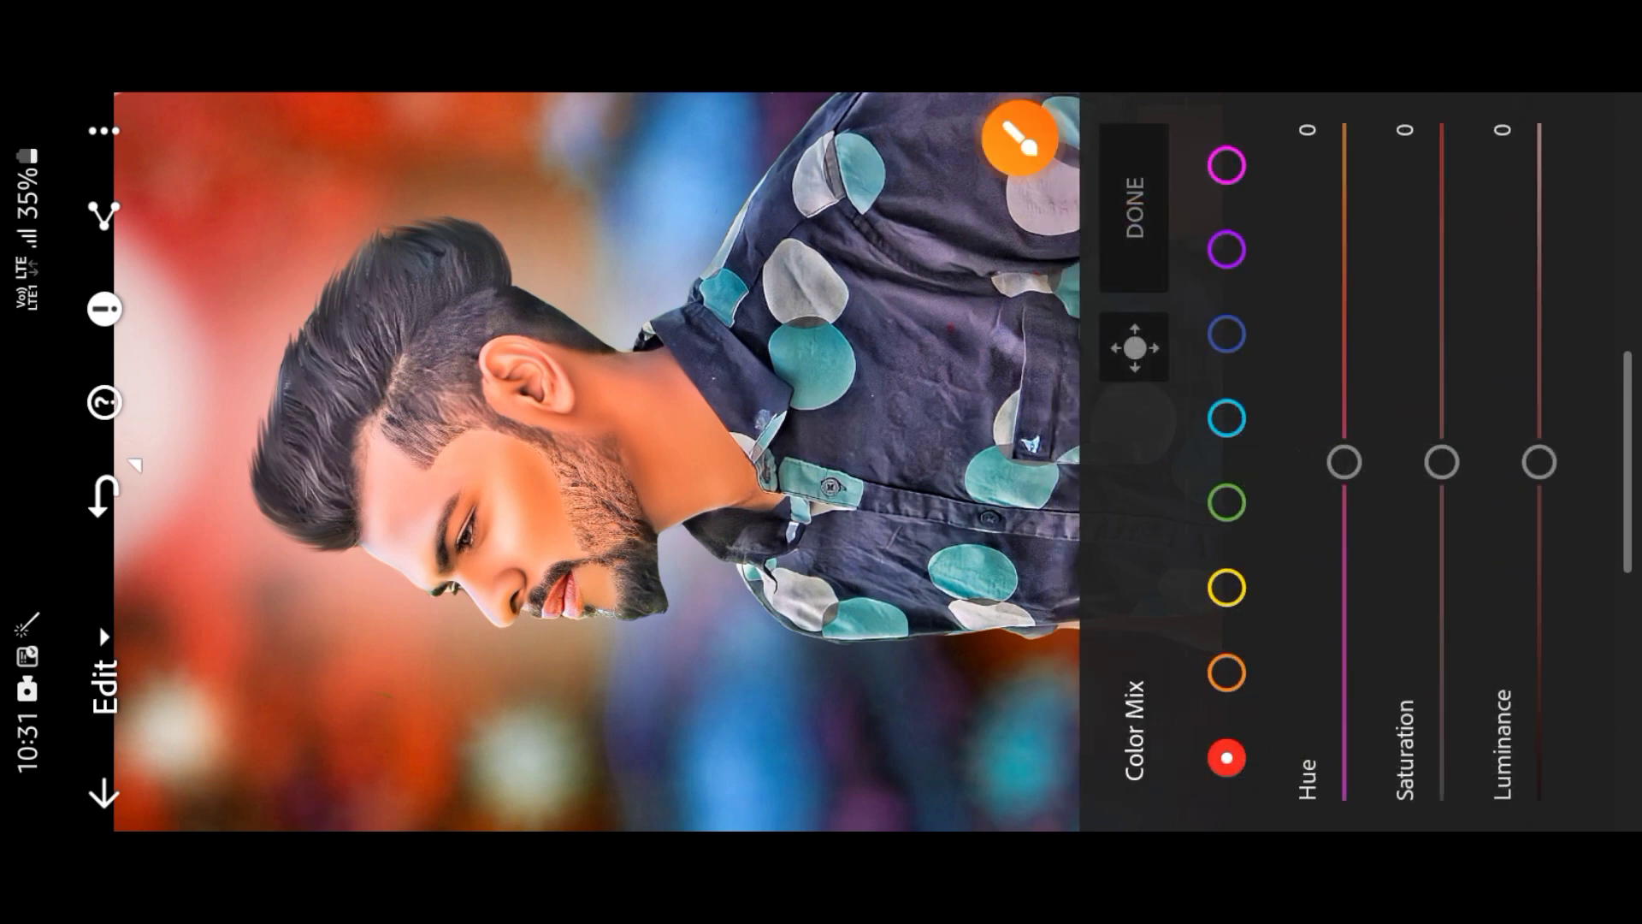
pyautogui.click(1018, 137)
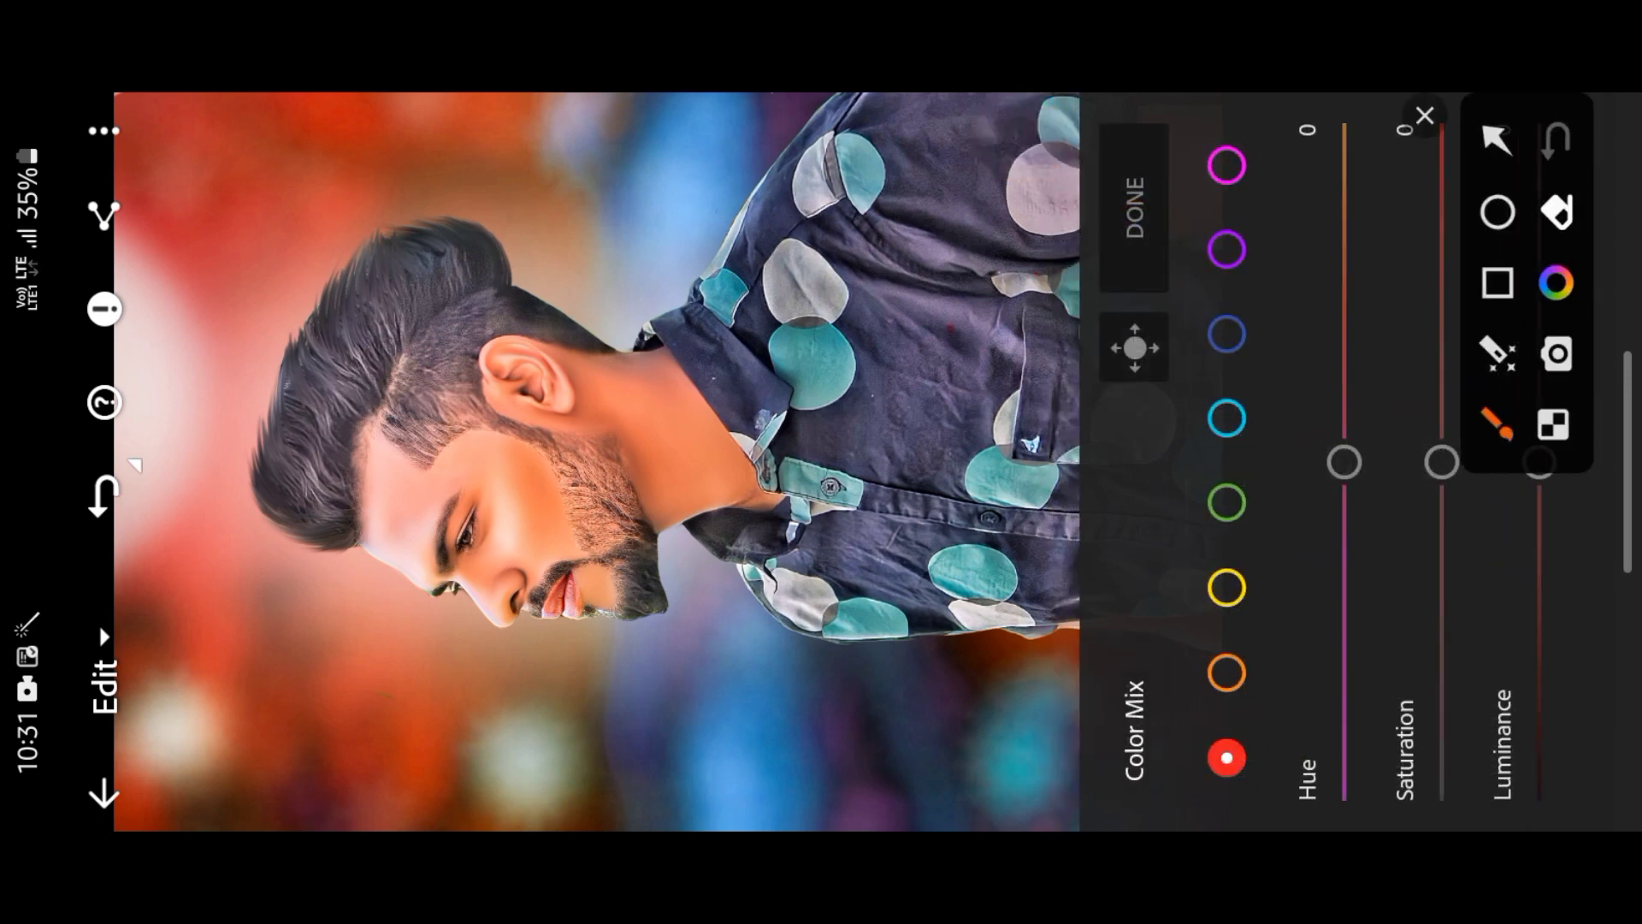
pyautogui.moveTo(1489, 432)
pyautogui.mouseDown()
pyautogui.moveTo(1573, 504)
pyautogui.moveTo(1472, 427)
pyautogui.moveTo(1442, 520)
pyautogui.mouseUp()
pyautogui.click(971, 116)
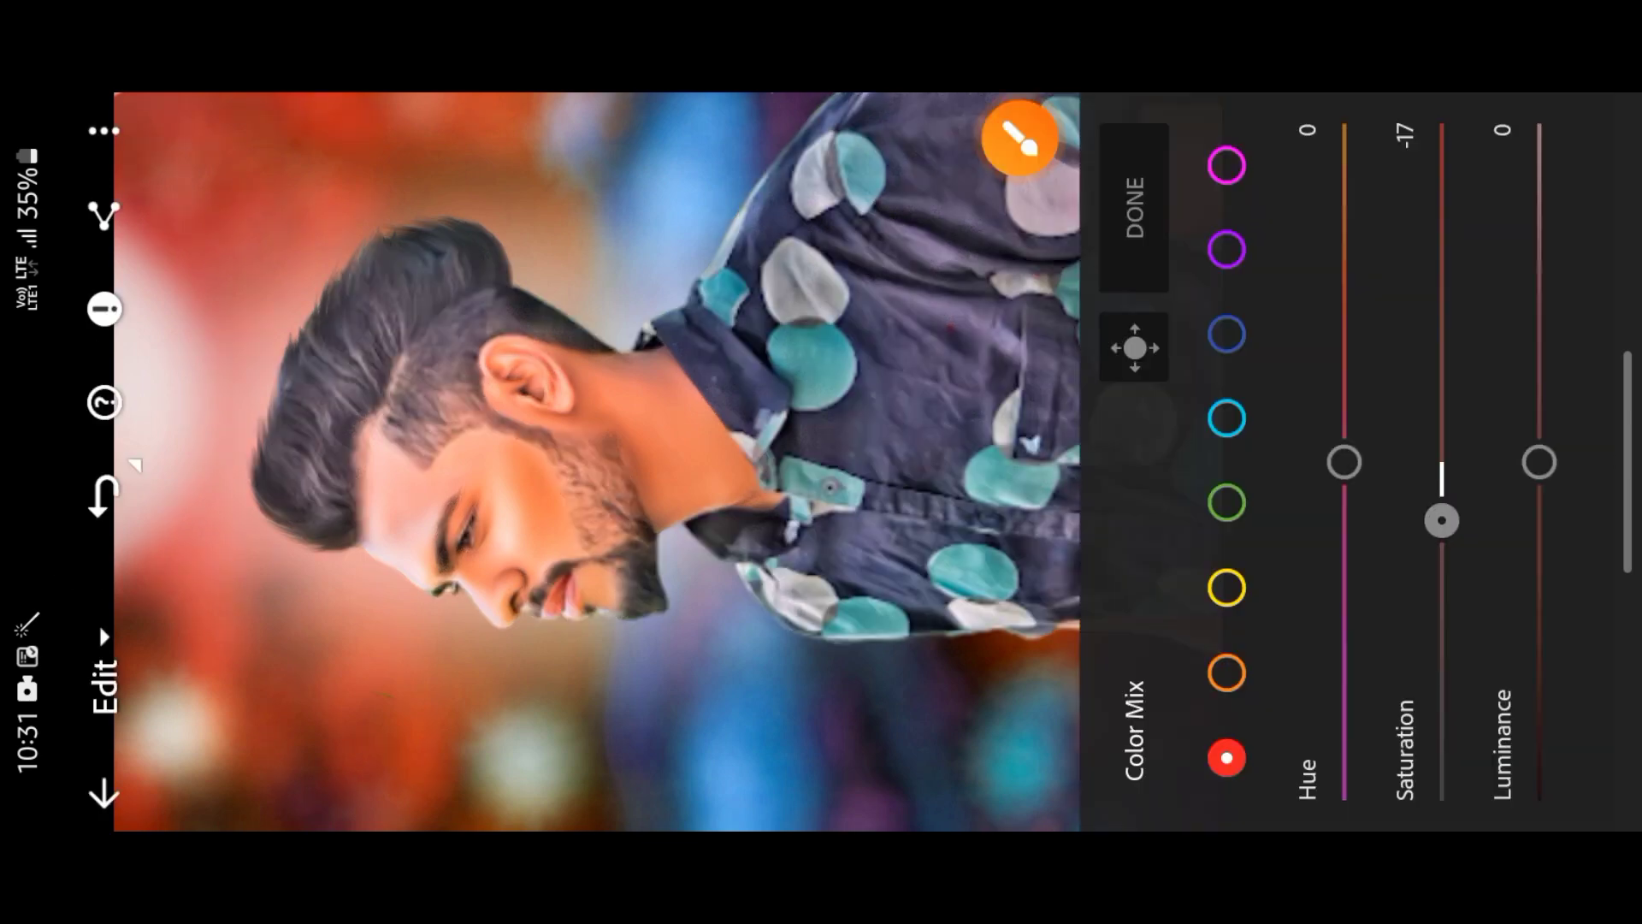
# Set the orange tones to Saturation -9 and Luminance 29.
pyautogui.click(1020, 137)
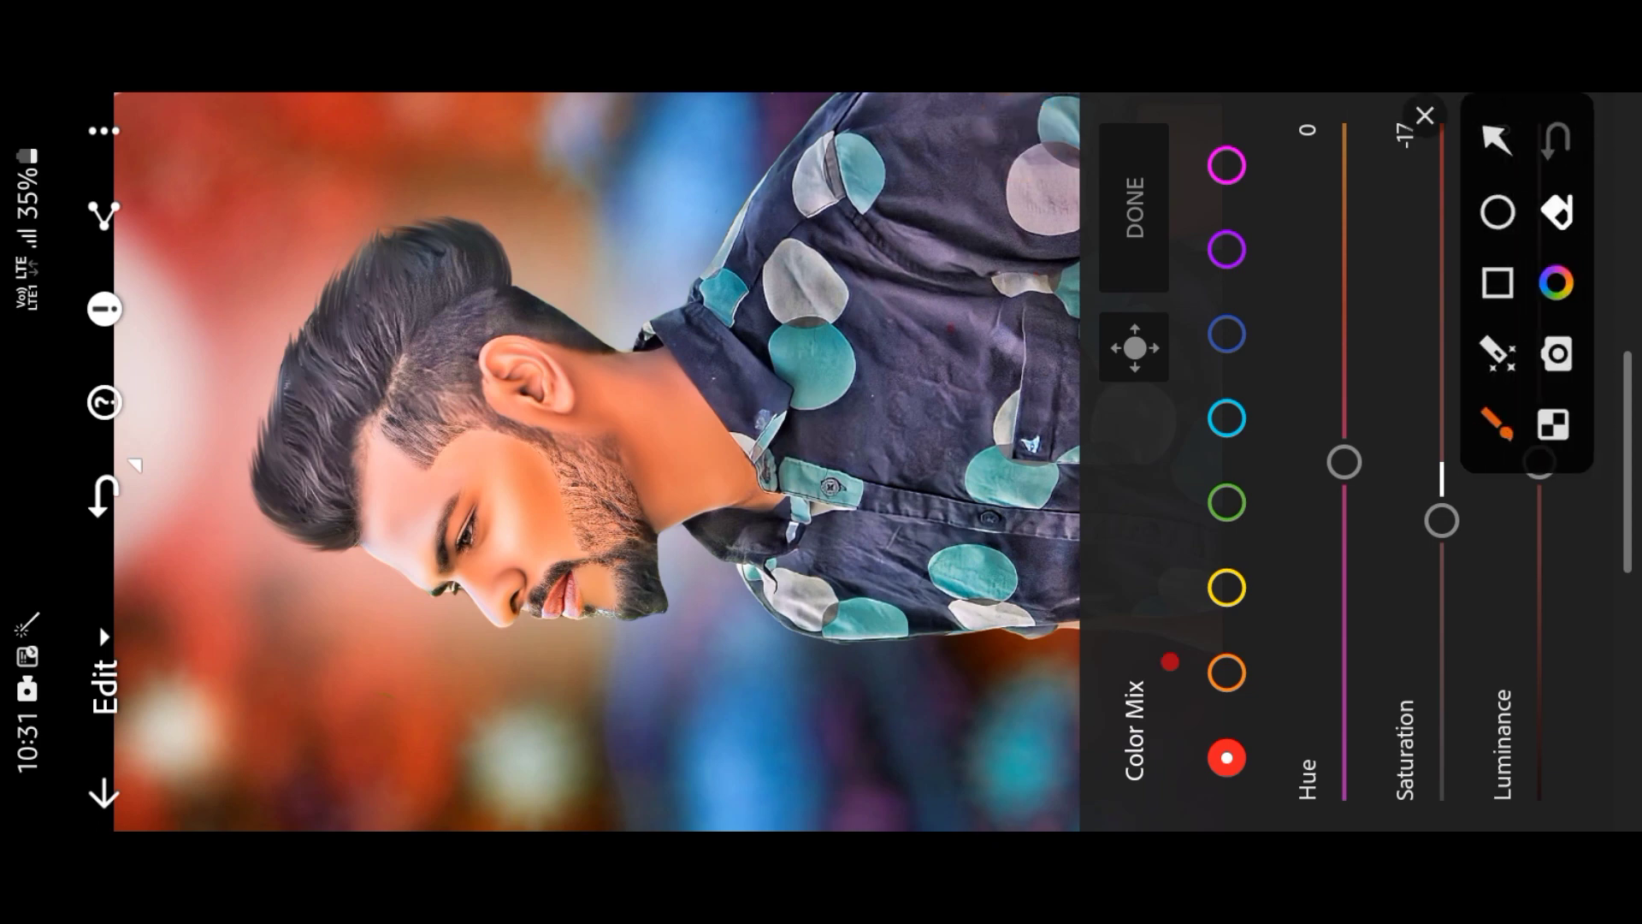
pyautogui.click(1424, 113)
pyautogui.click(1227, 673)
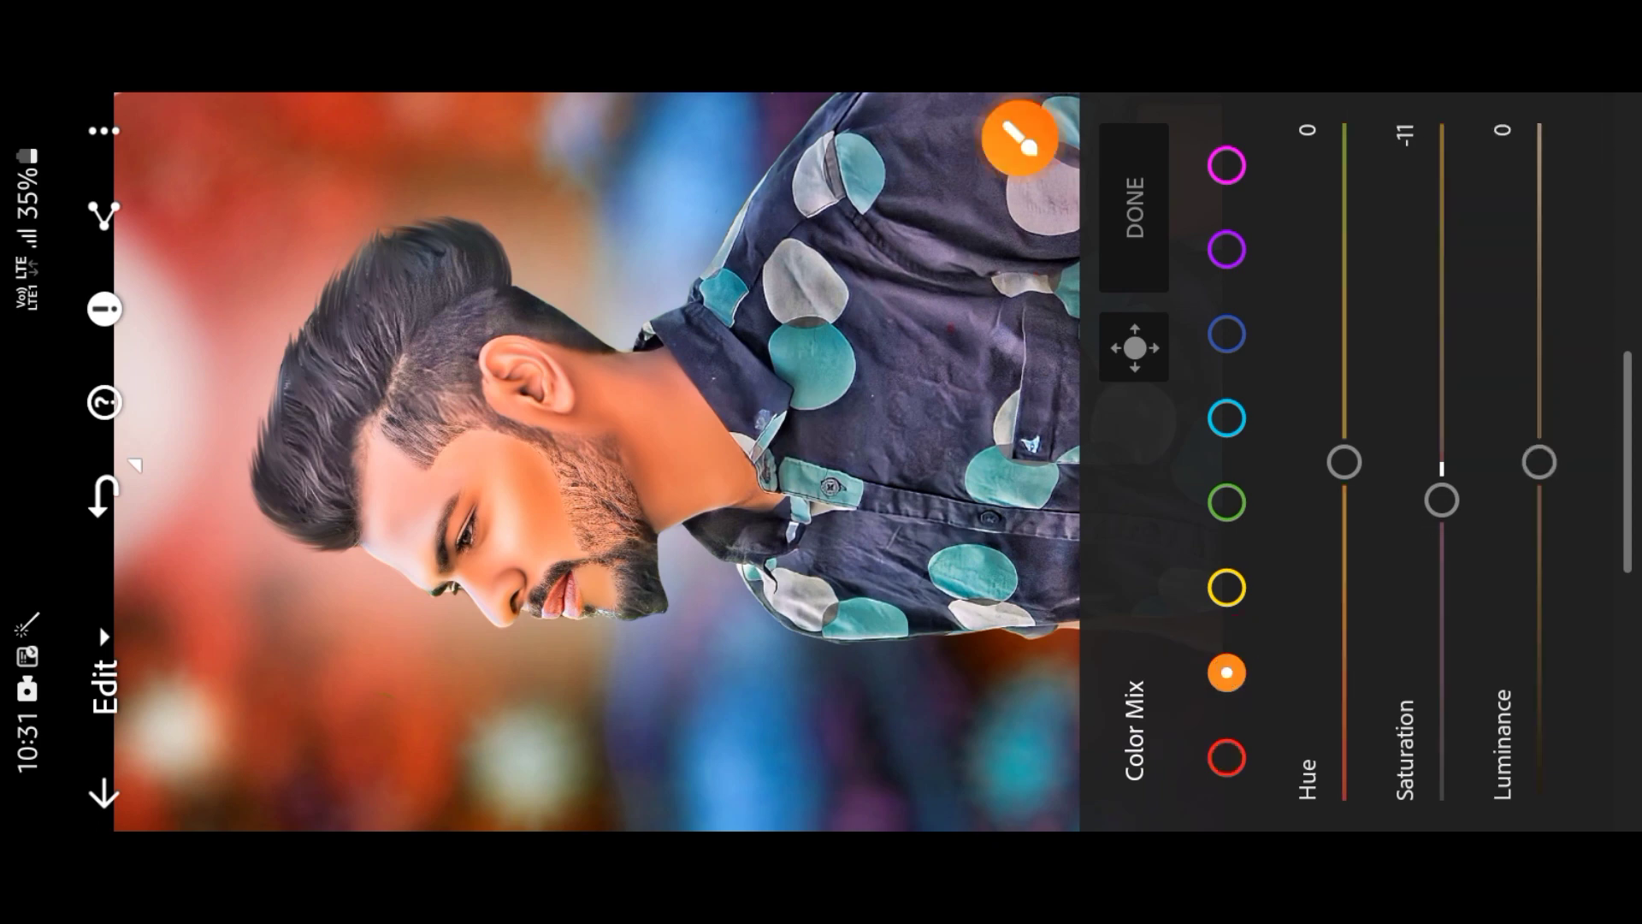
pyautogui.moveTo(1540, 462); pyautogui.dragTo(1539, 337)
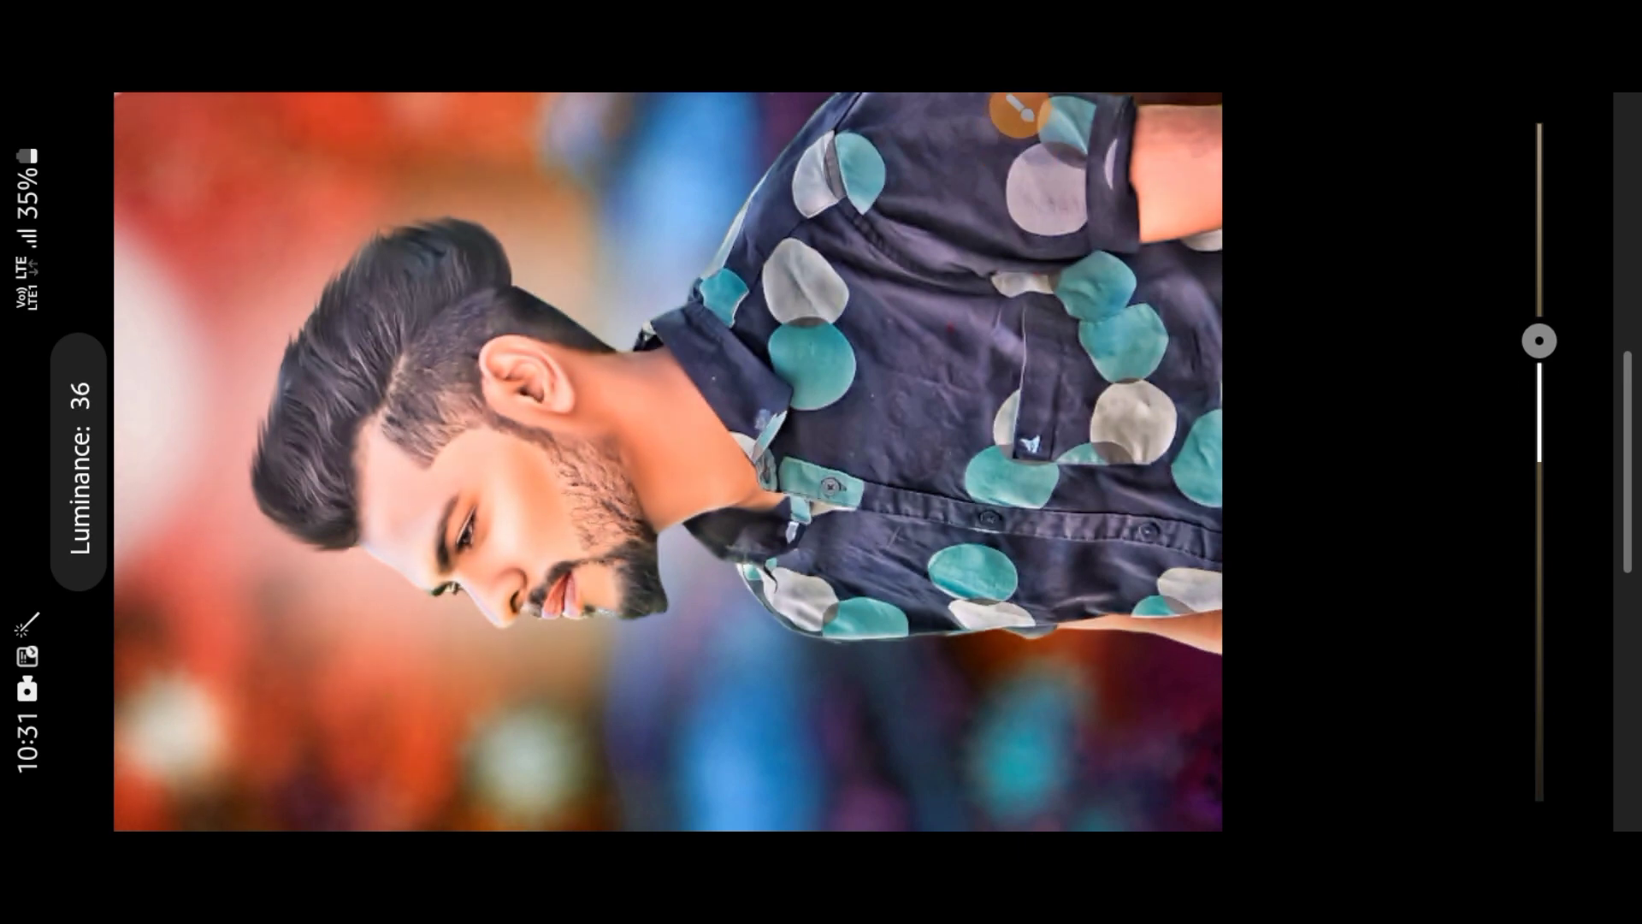
pyautogui.moveTo(1539, 337); pyautogui.dragTo(1539, 290)
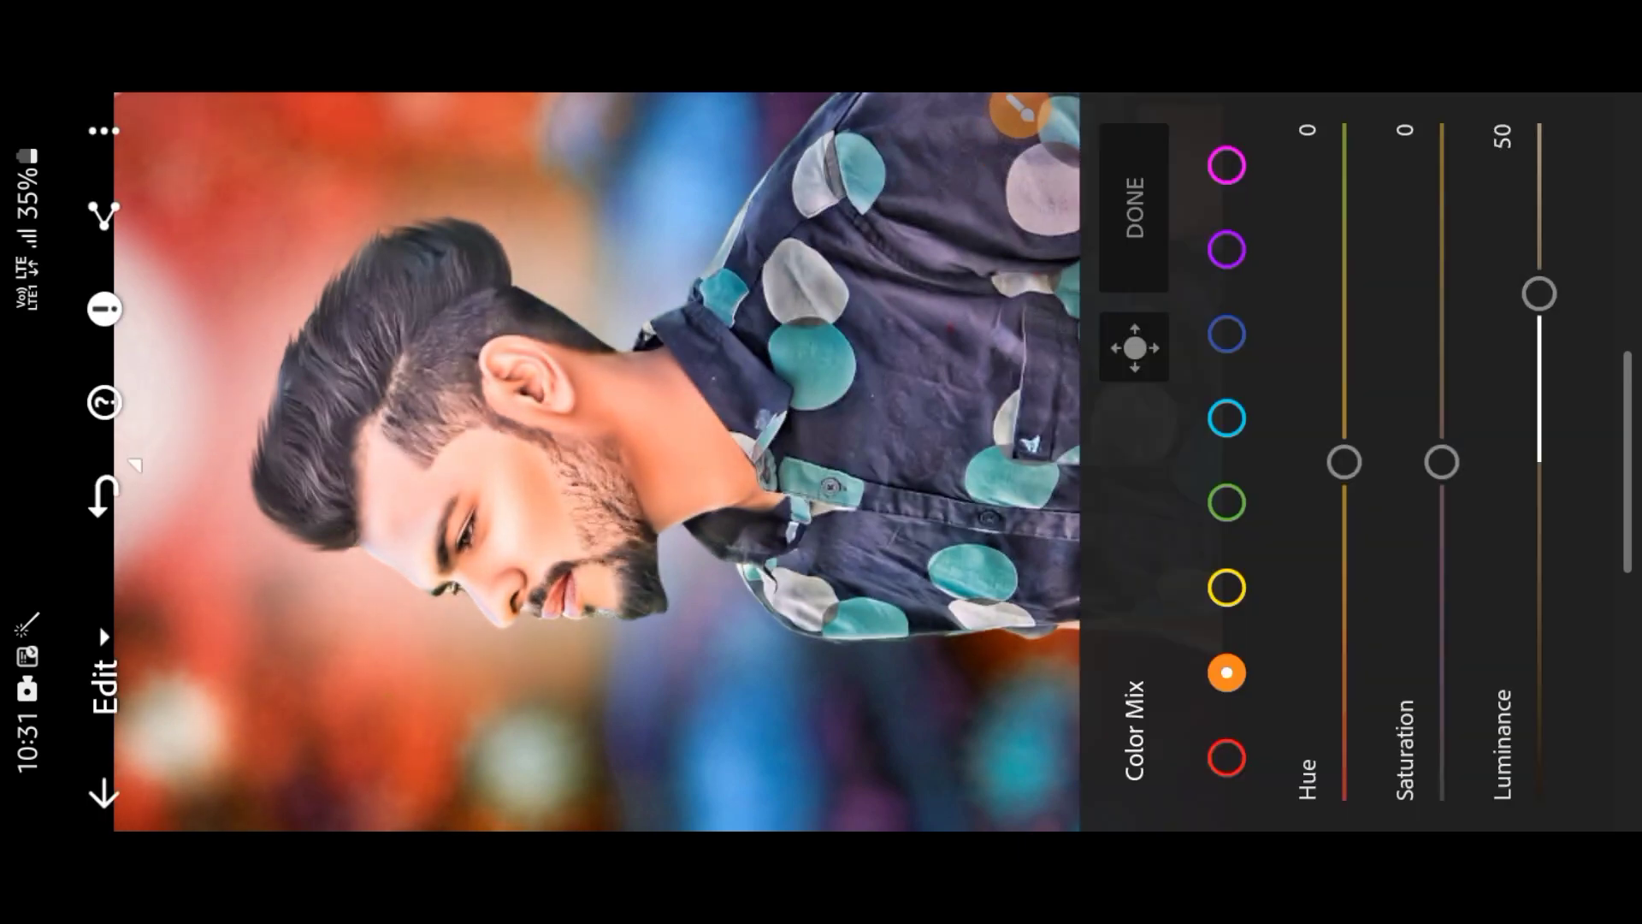
pyautogui.moveTo(1440, 458); pyautogui.dragTo(1441, 493)
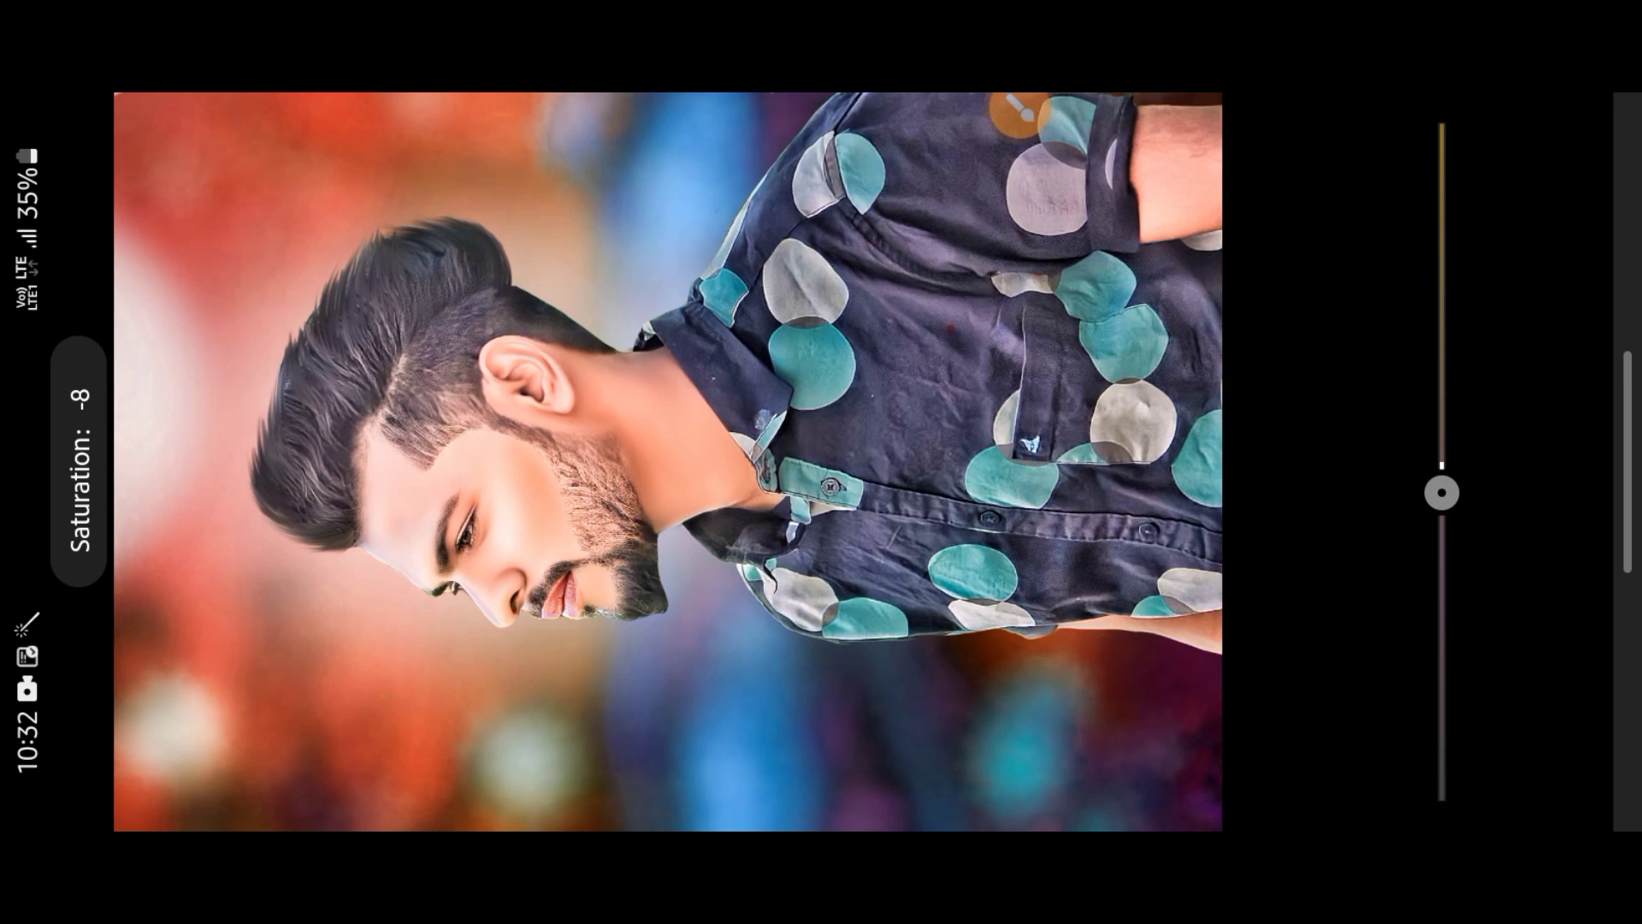
pyautogui.moveTo(1540, 290); pyautogui.dragTo(1539, 365)
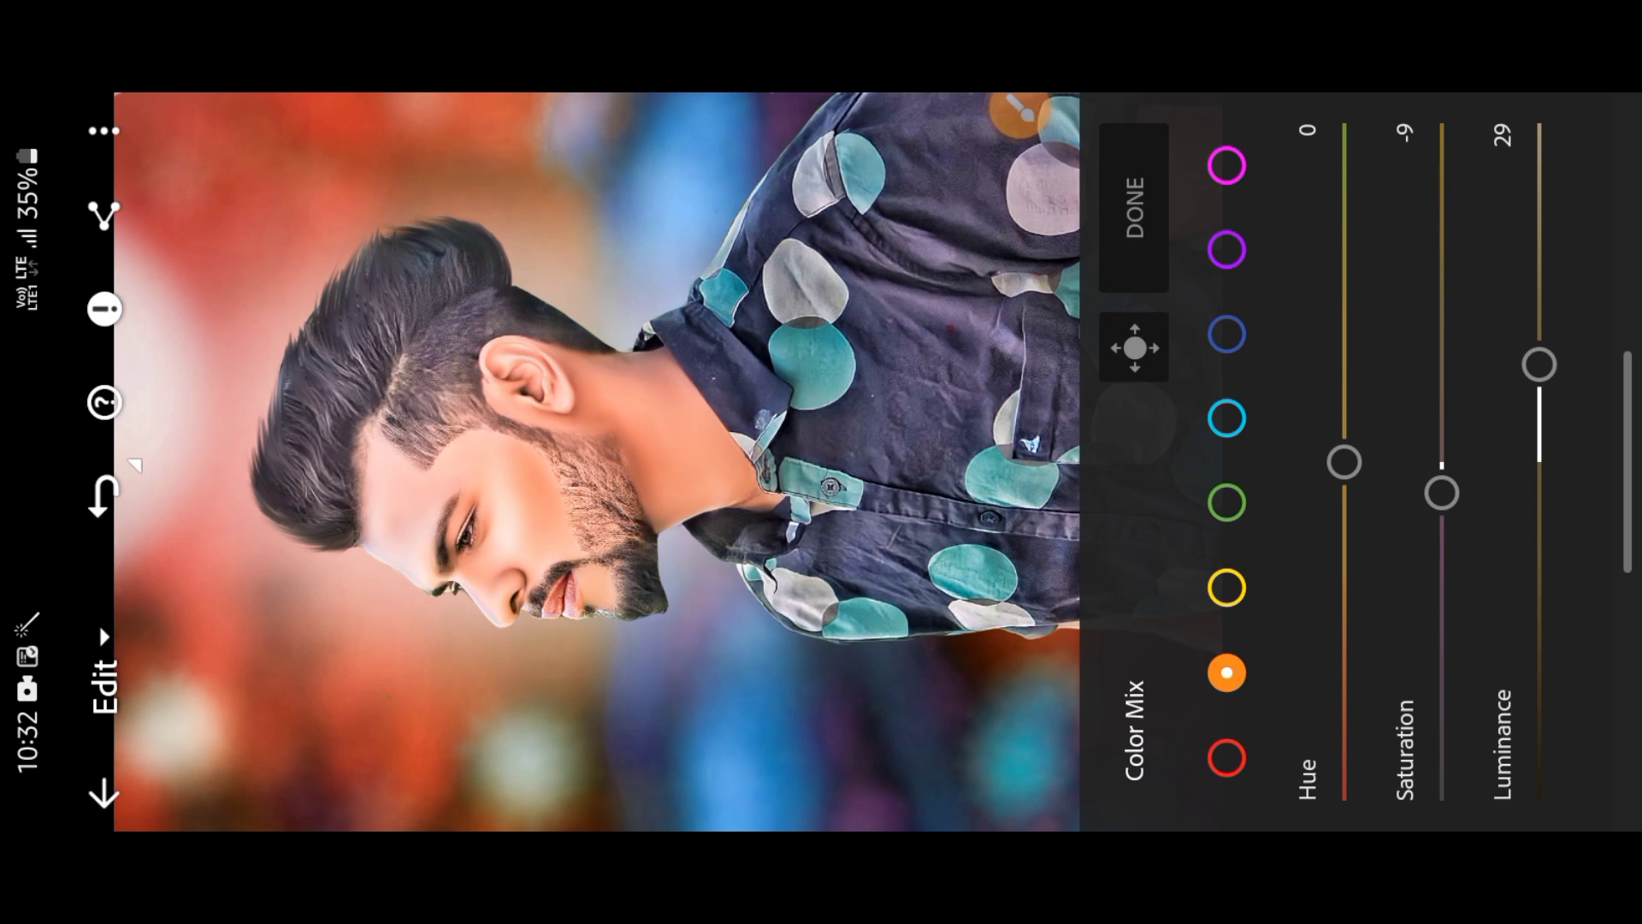
# Heavily desaturate the yellow tones and drop green saturation to -100.
pyautogui.click(1227, 588)
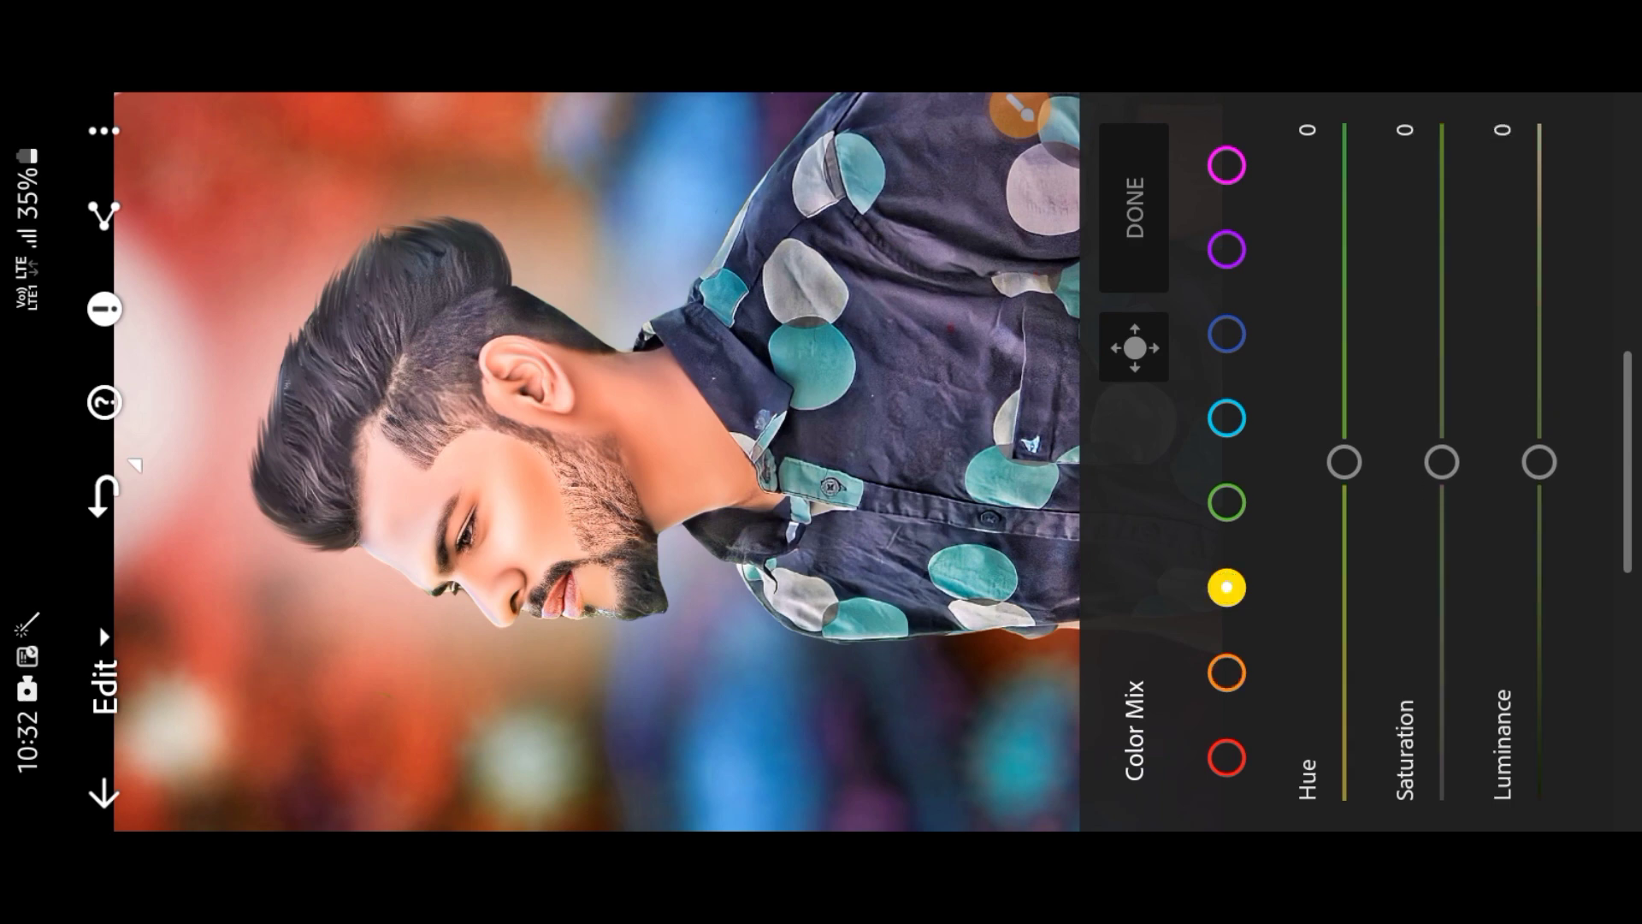
pyautogui.moveTo(1442, 462); pyautogui.dragTo(1442, 799)
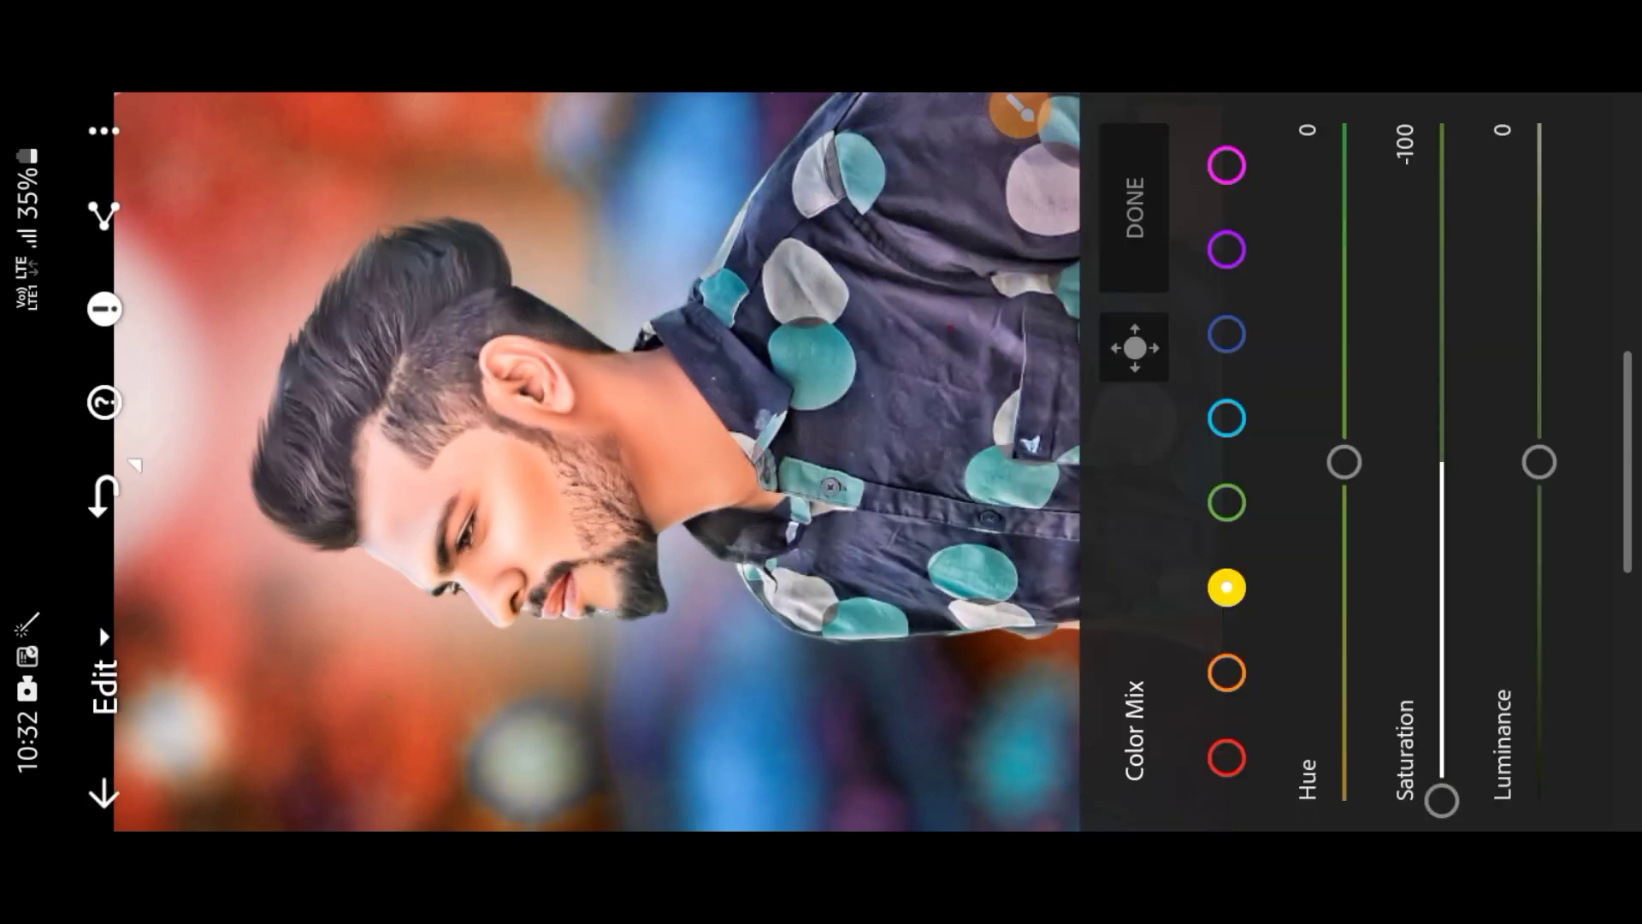
pyautogui.click(1226, 502)
pyautogui.moveTo(1442, 462); pyautogui.dragTo(1442, 800)
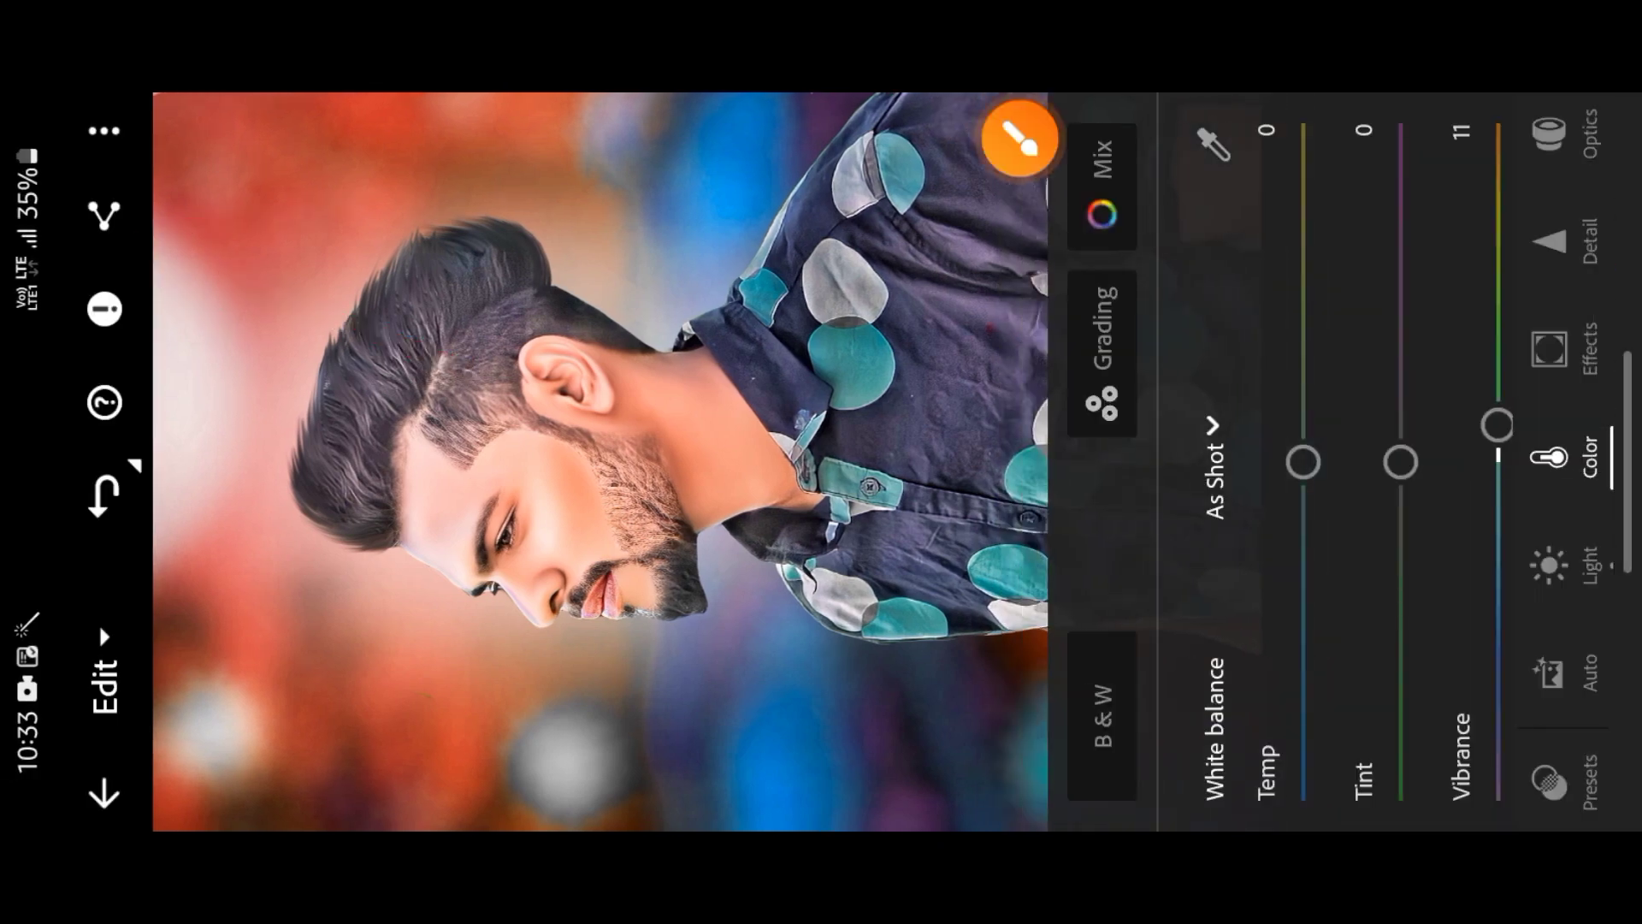
# Open Lightroom's share menu to show Save copy to device and Export as.
pyautogui.click(105, 215)
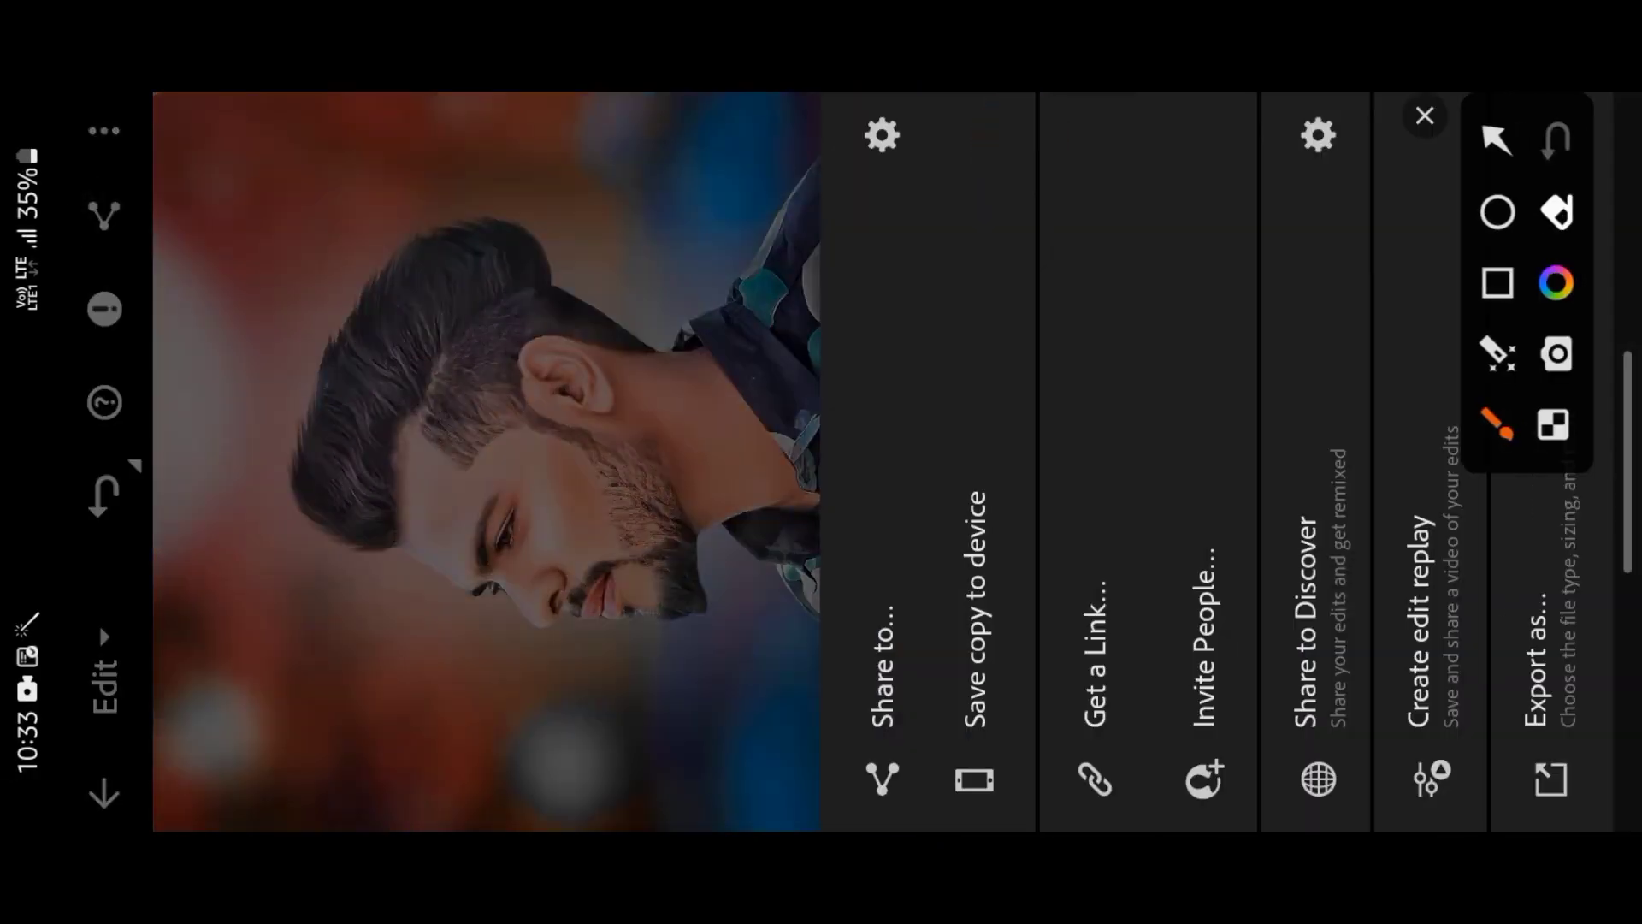
pyautogui.moveTo(934, 455)
pyautogui.mouseDown()
pyautogui.moveTo(963, 753)
pyautogui.moveTo(905, 493)
pyautogui.mouseUp()
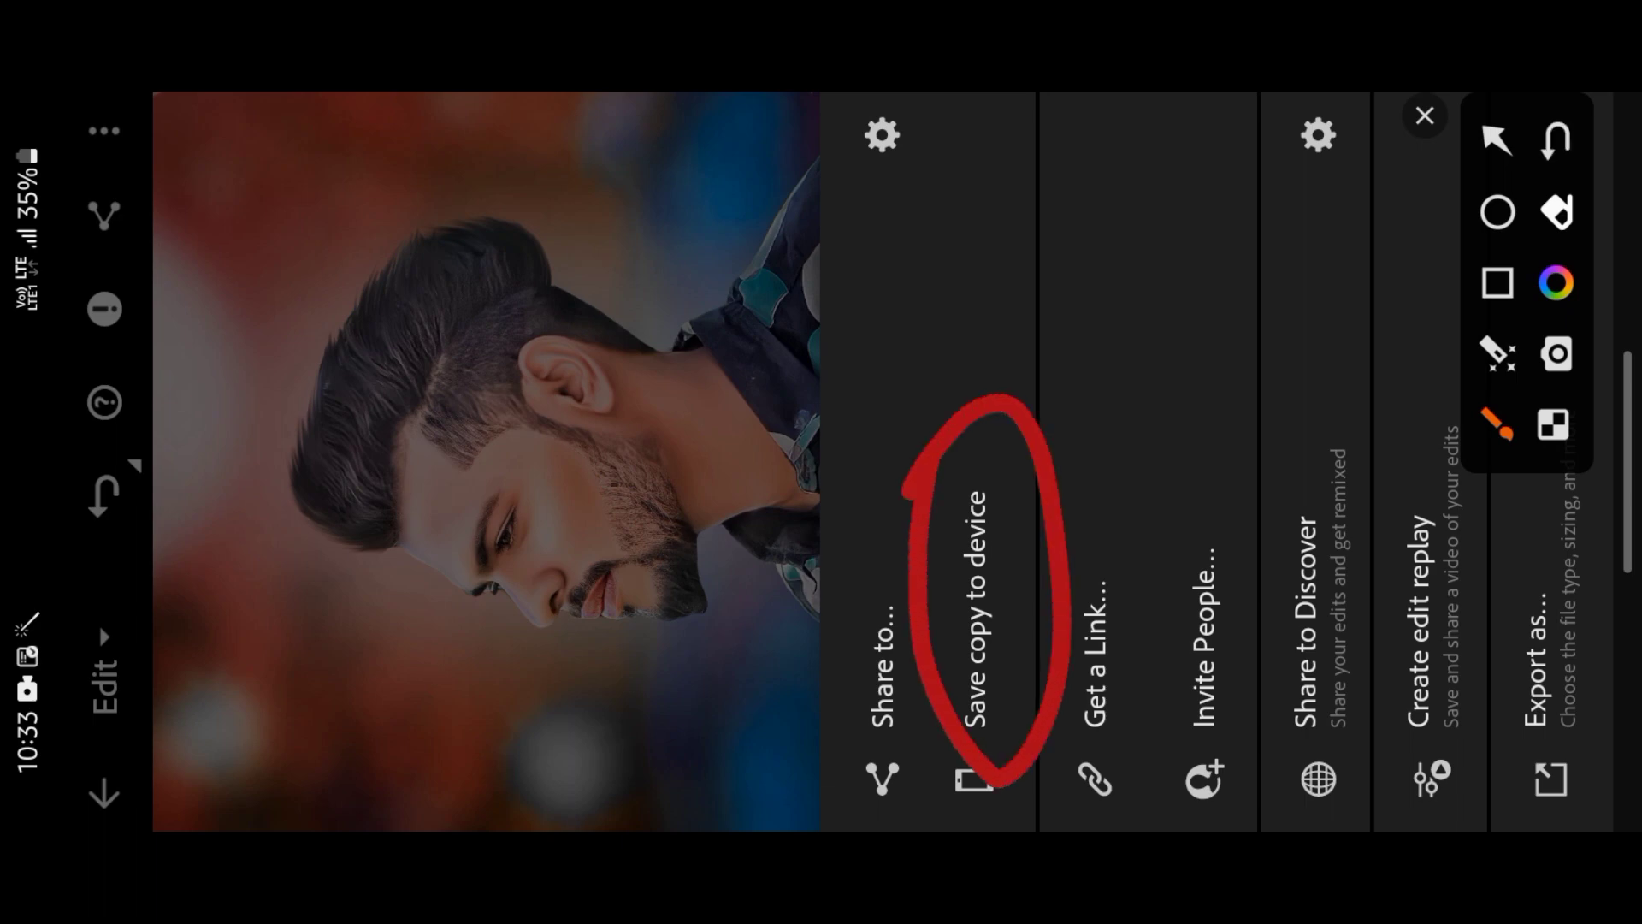
pyautogui.click(1424, 116)
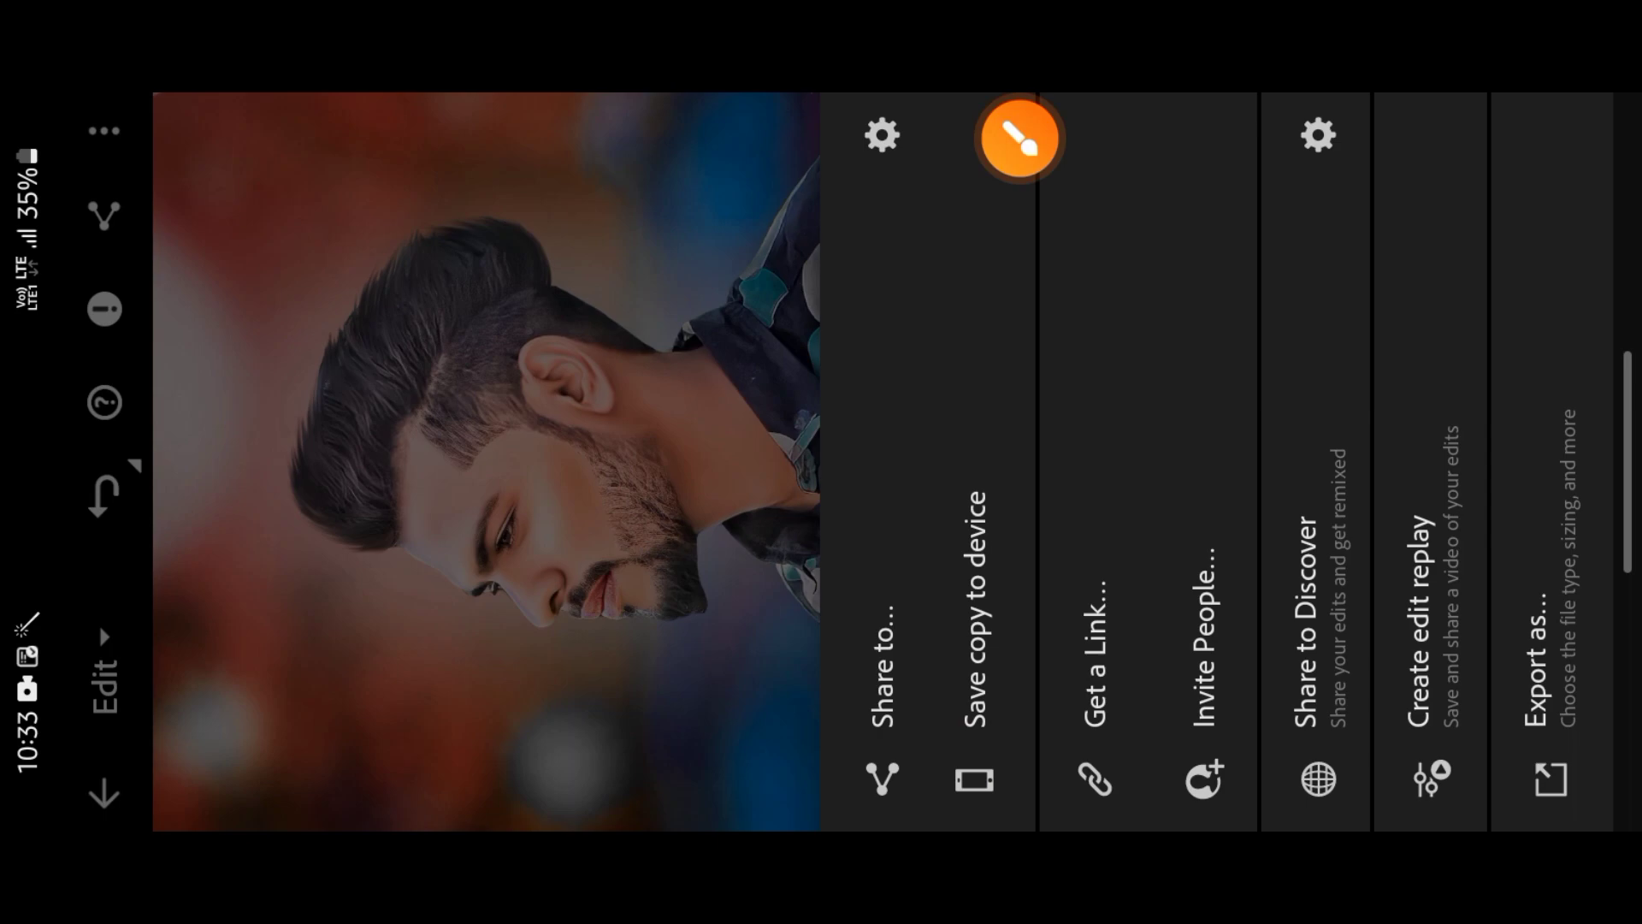